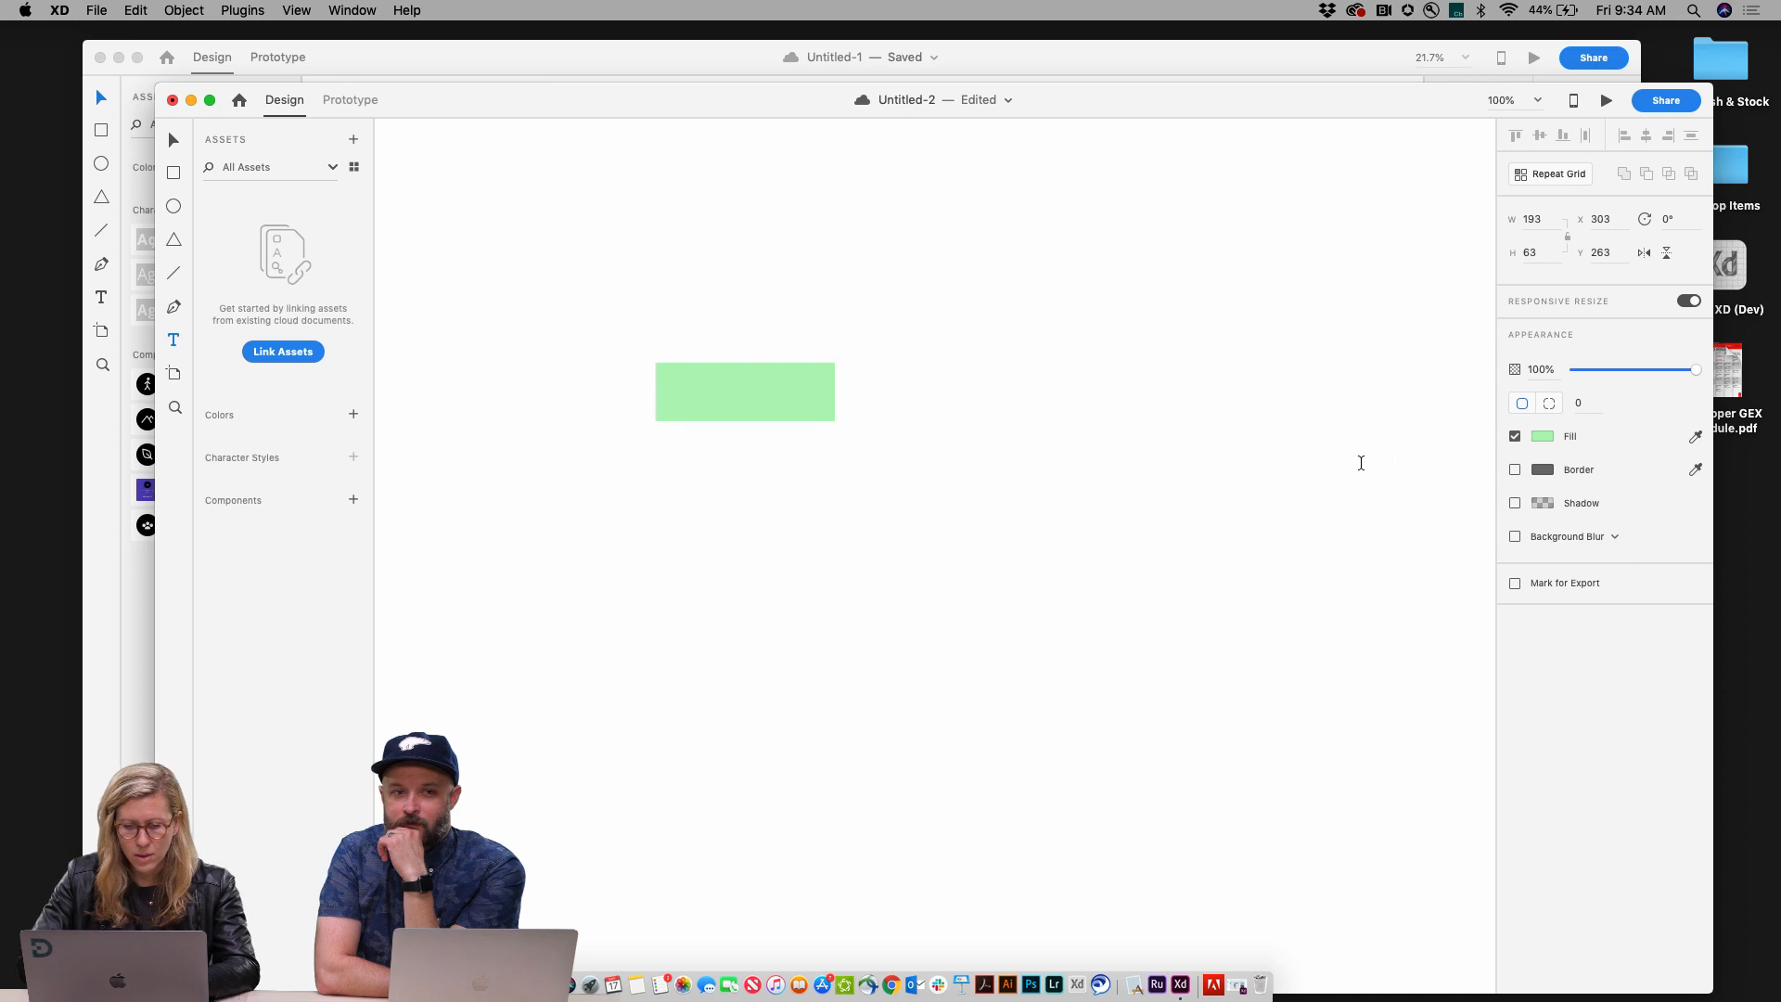
Step: Round the green rectangle's corners to a radius of 32
key(Escape)
click(727, 390)
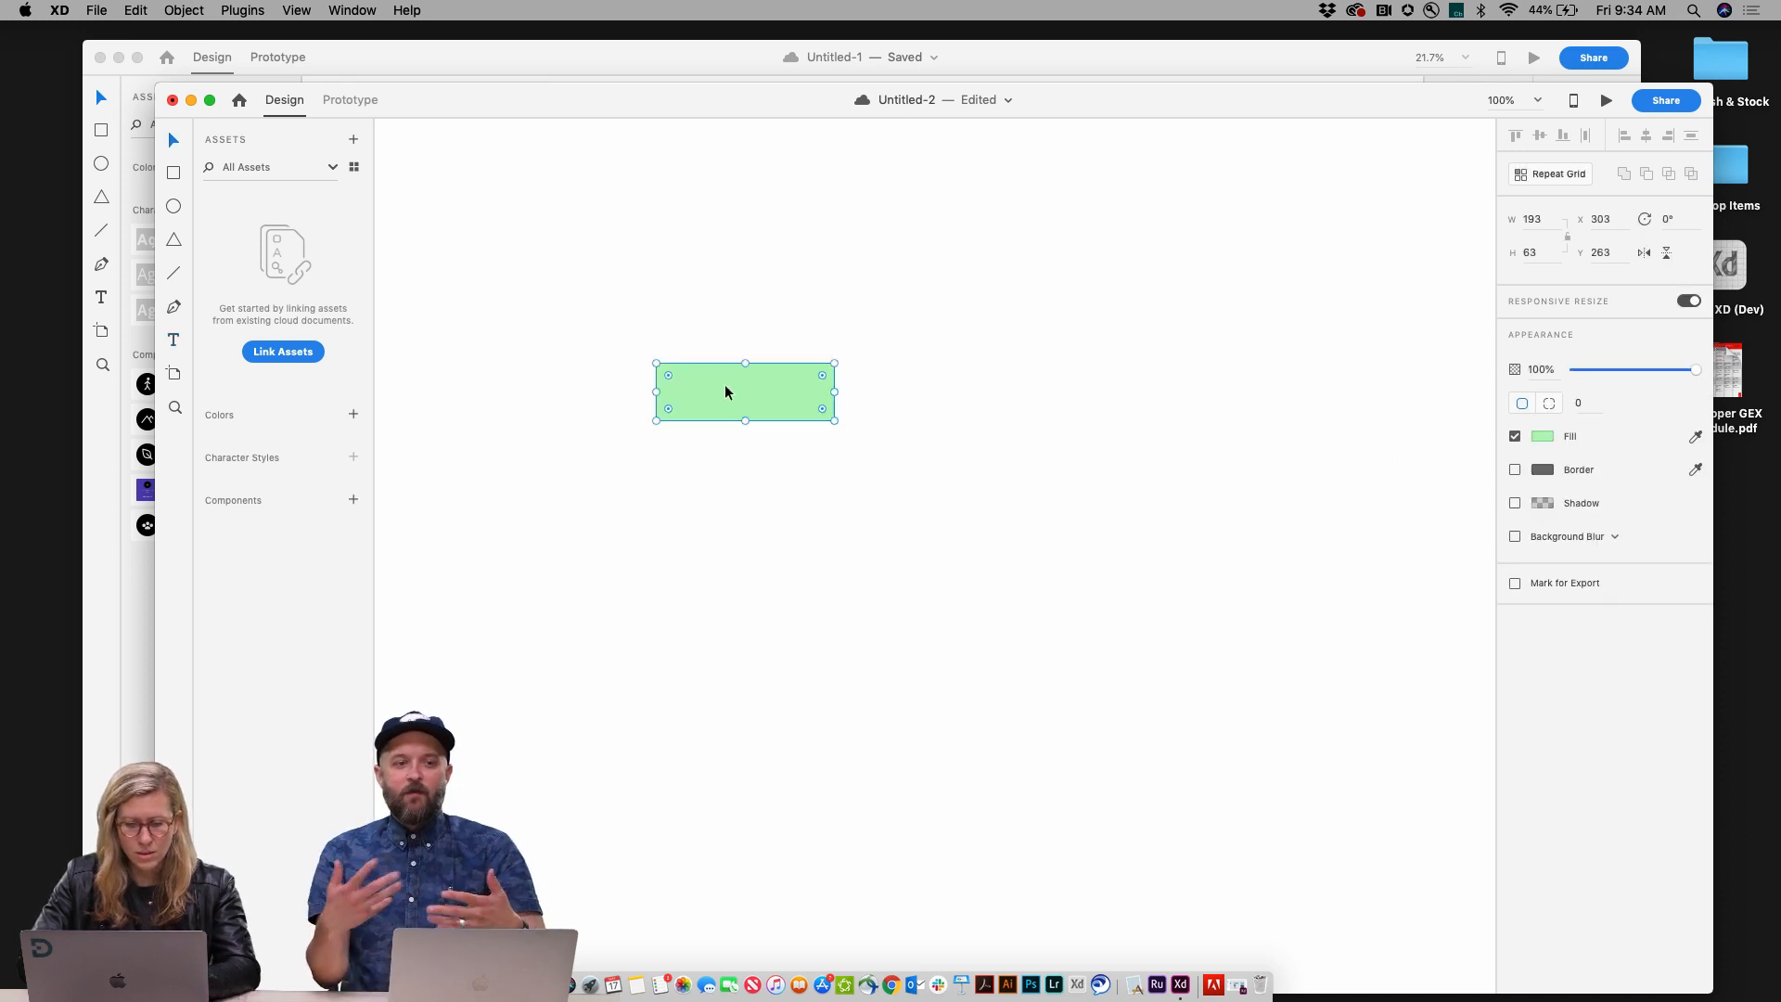
drag(823, 409, 780, 409)
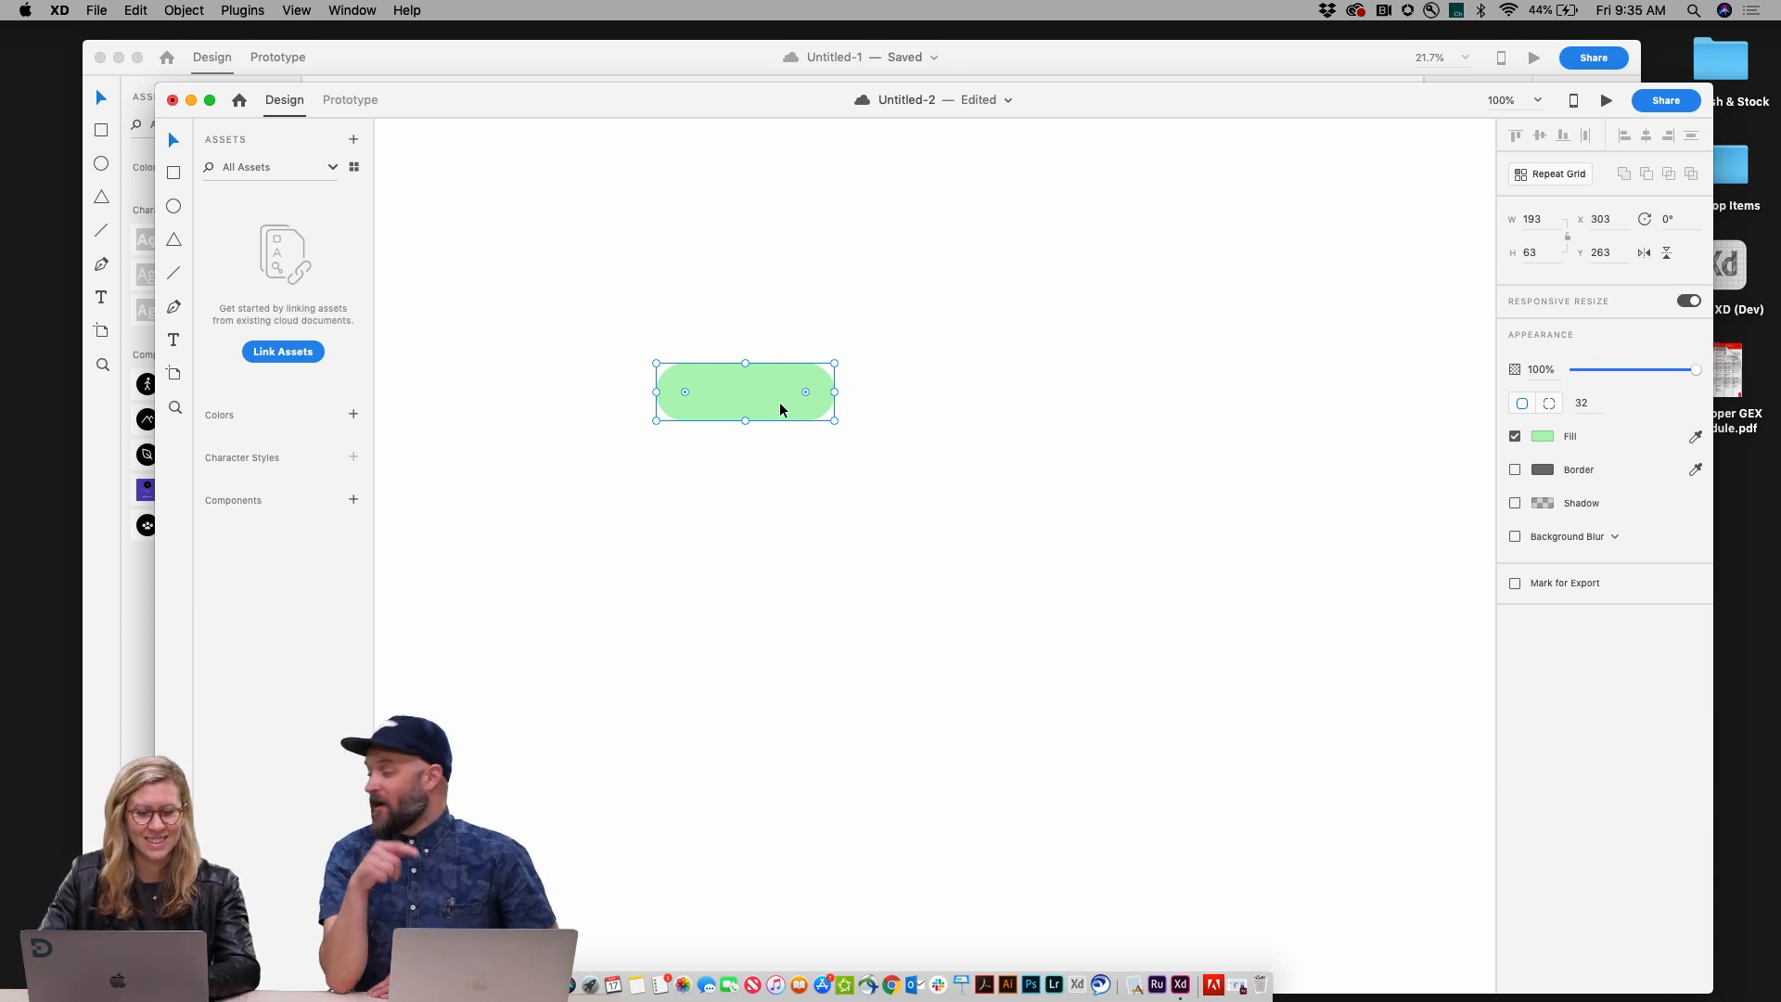
Step: Add the text label "Button" inside the rectangle and set its colour to #ffffff
click(710, 400)
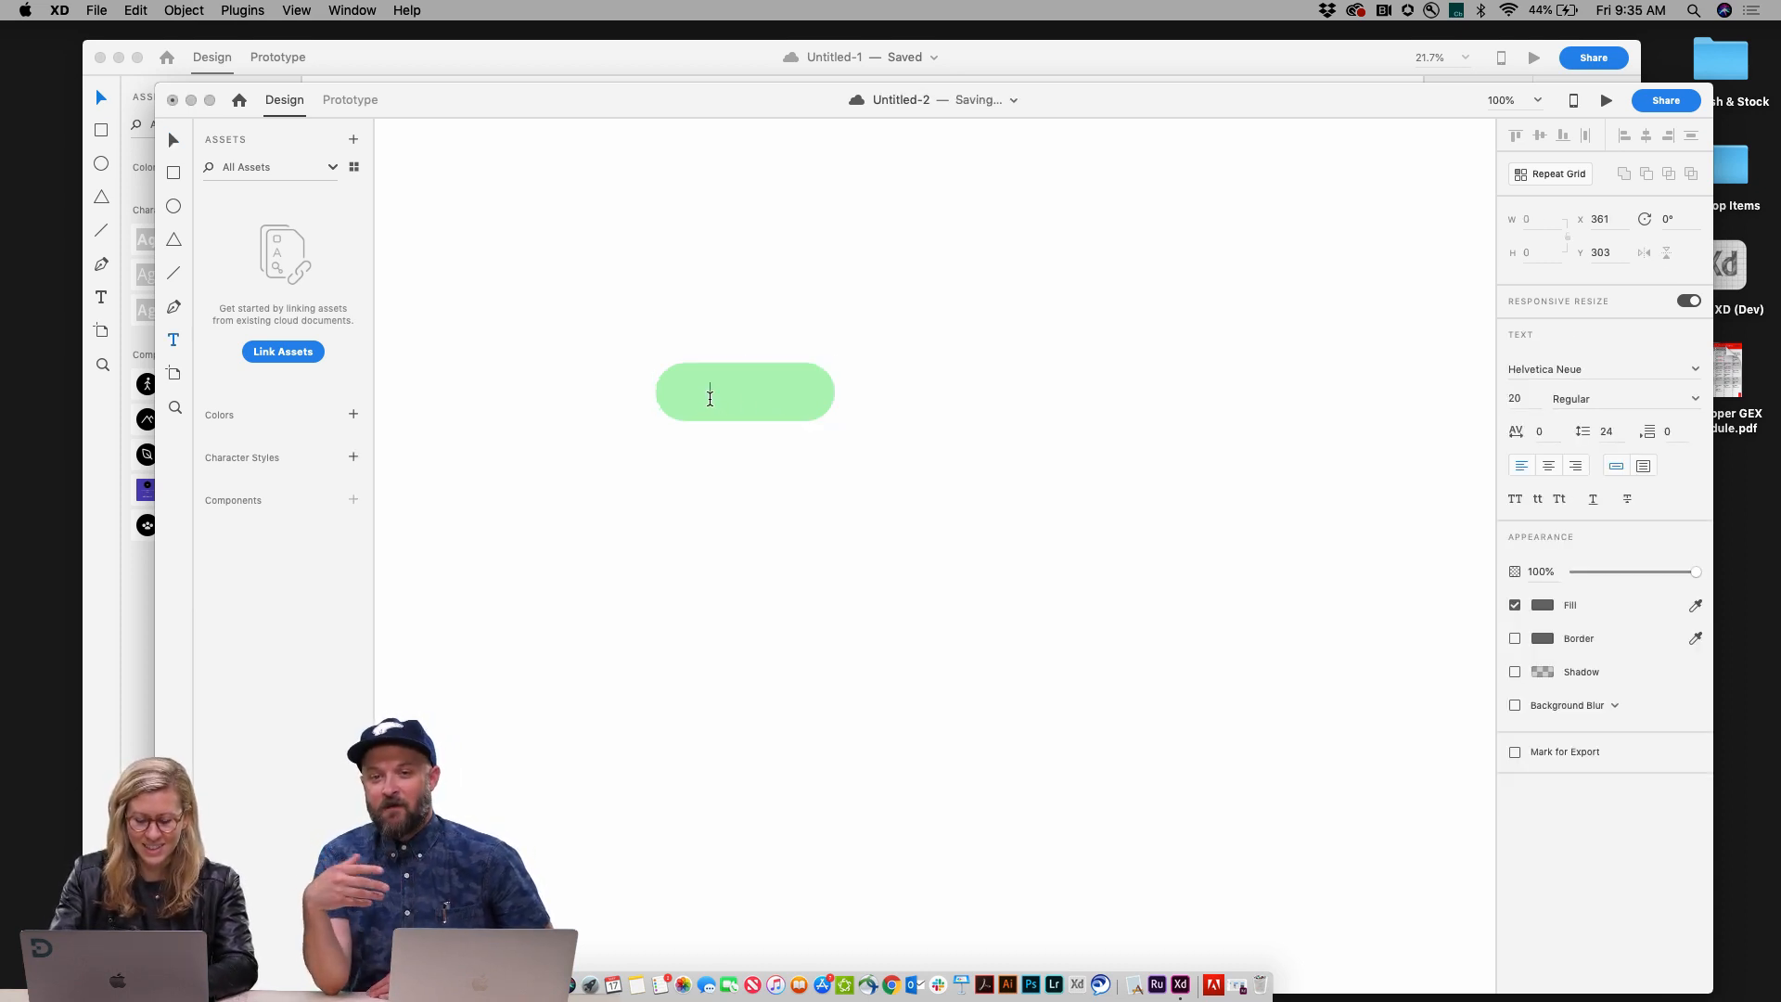
text(Button)
key(super+a)
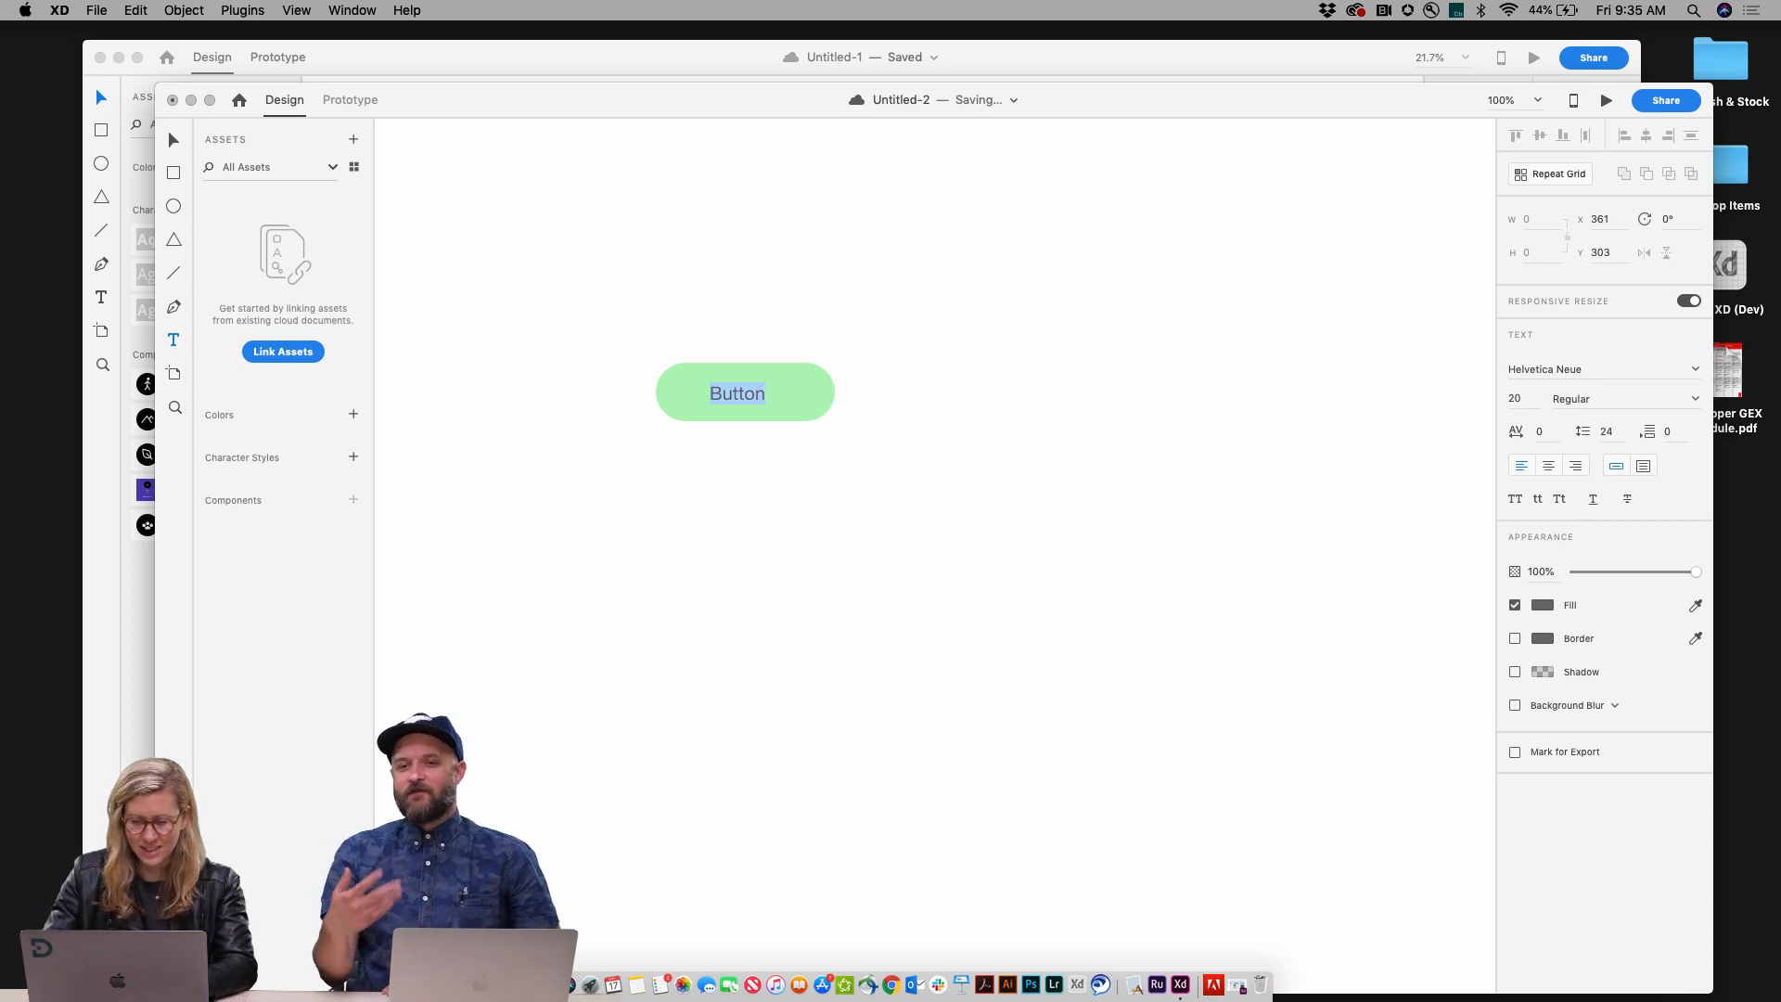
click(1542, 606)
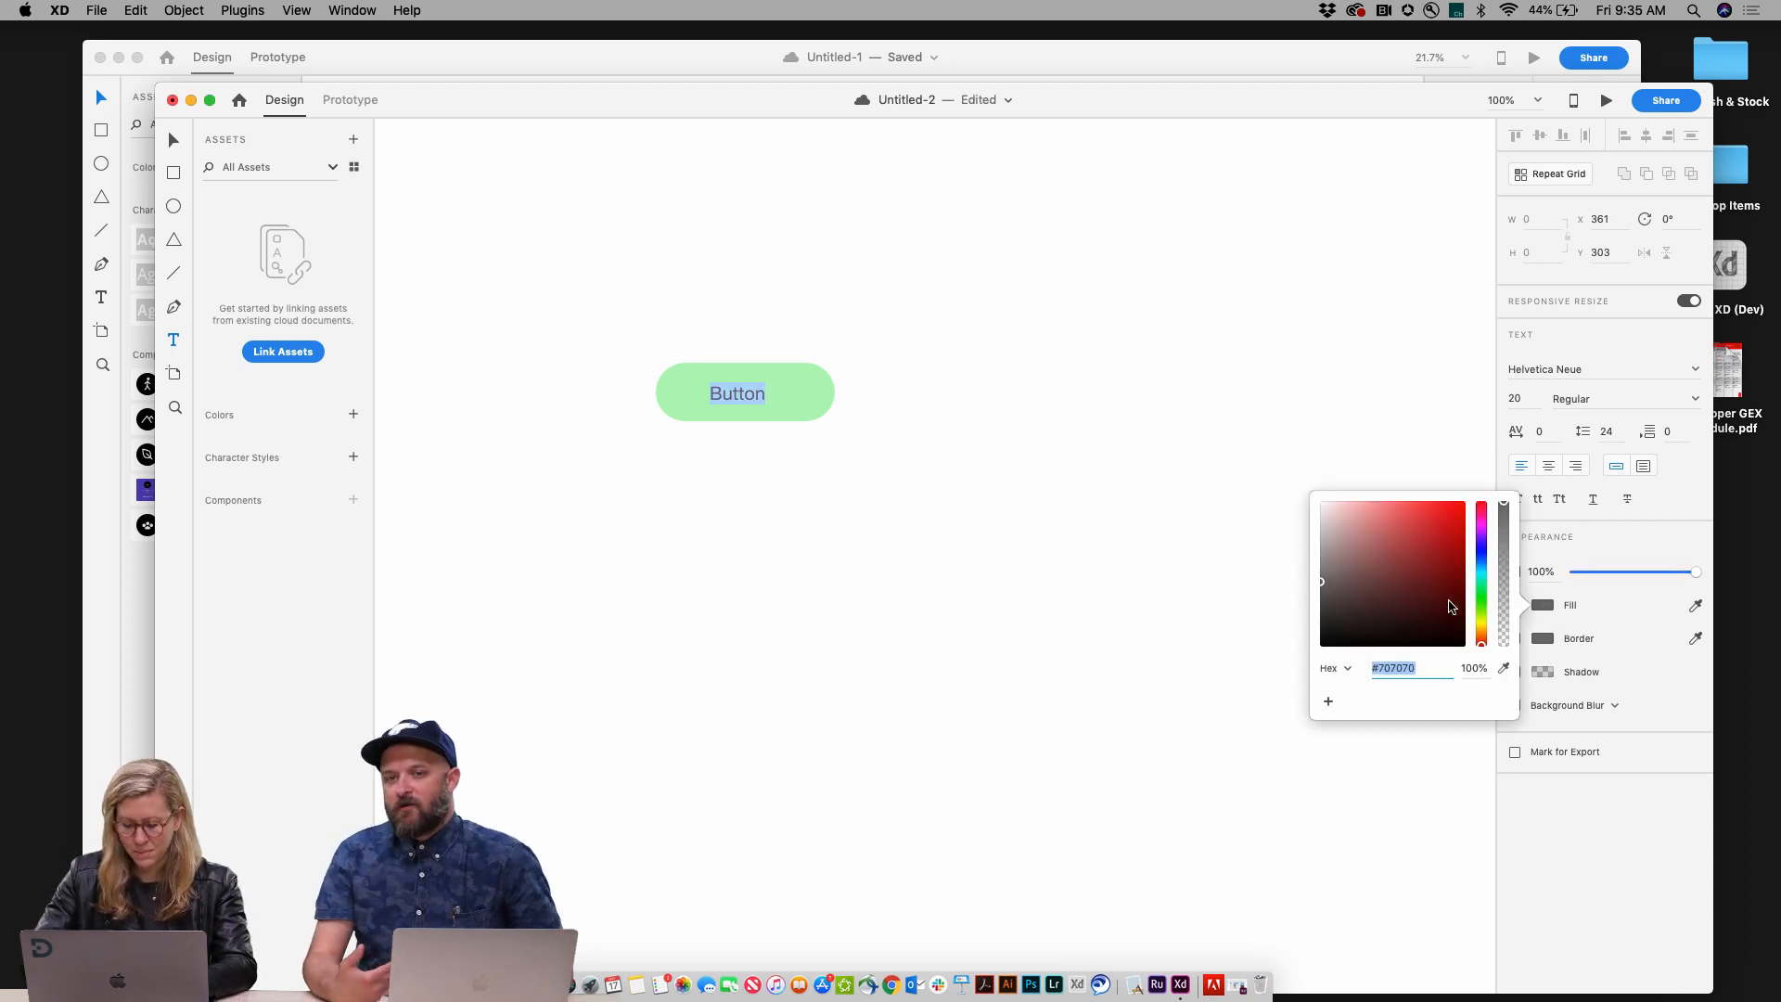
text(ffffff)
key(Return)
click(705, 370)
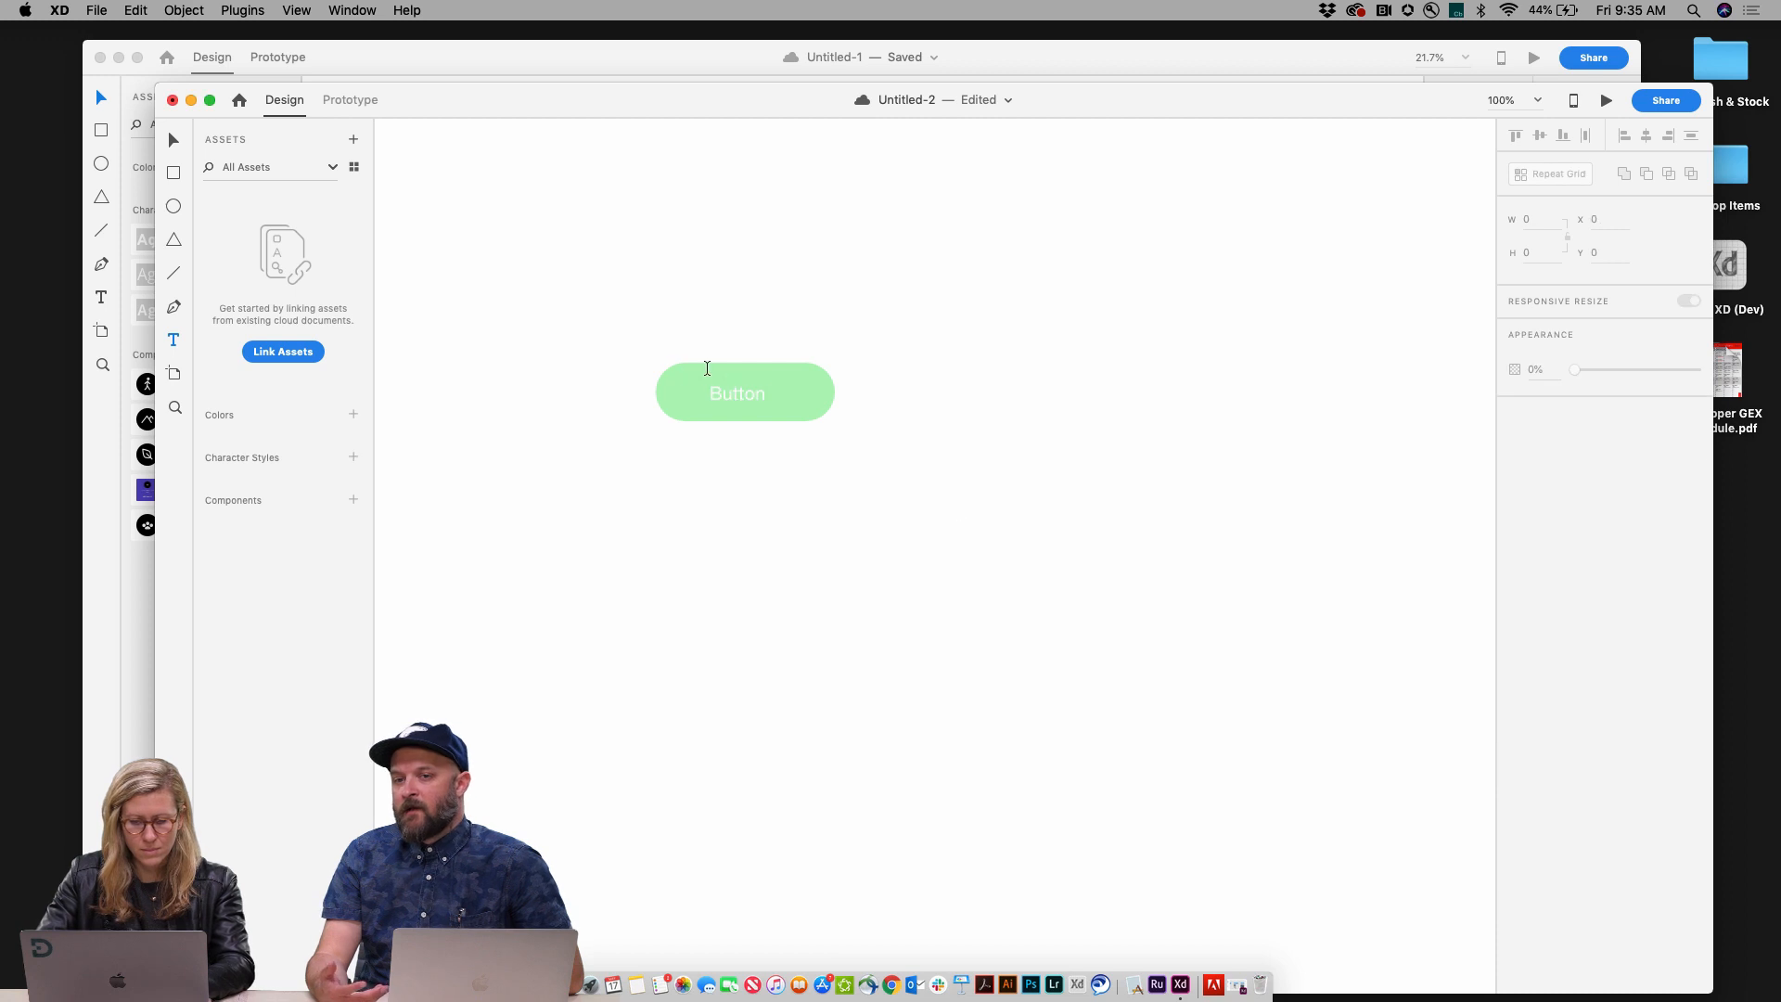
Step: Make the label bold at size 21 and nudge it within the rectangle
double_click(756, 394)
key(Escape)
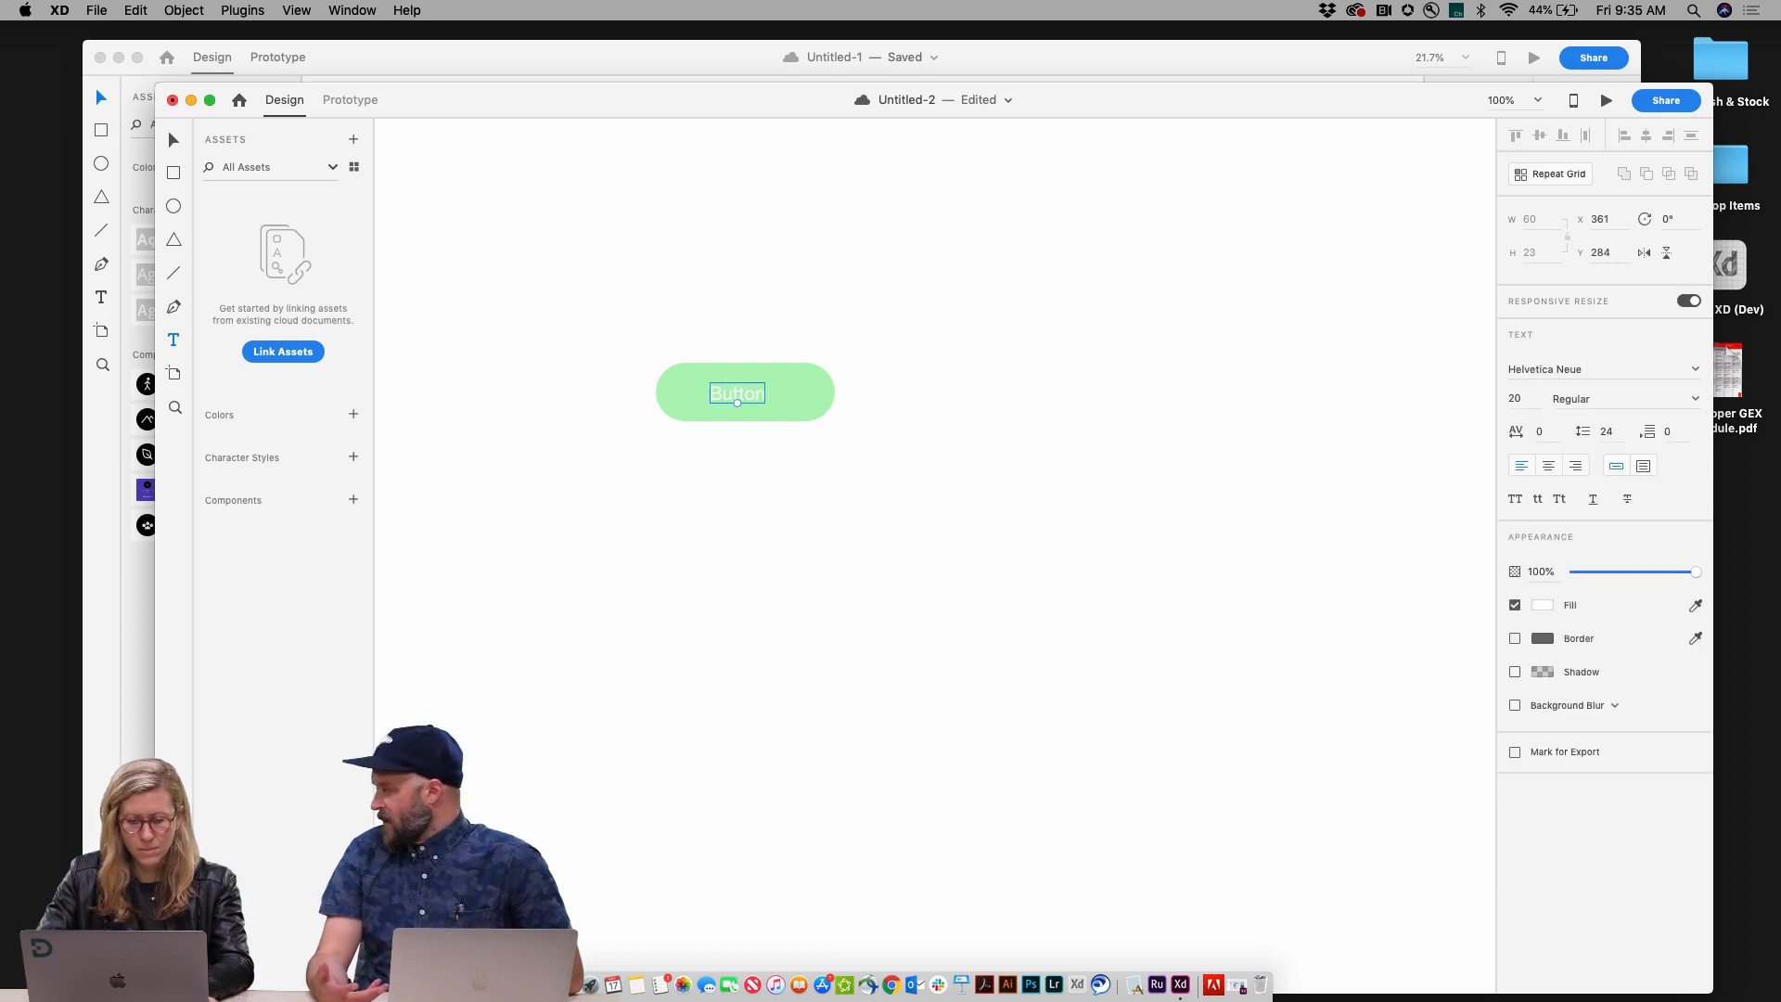
key(Escape)
key(v)
click(745, 389)
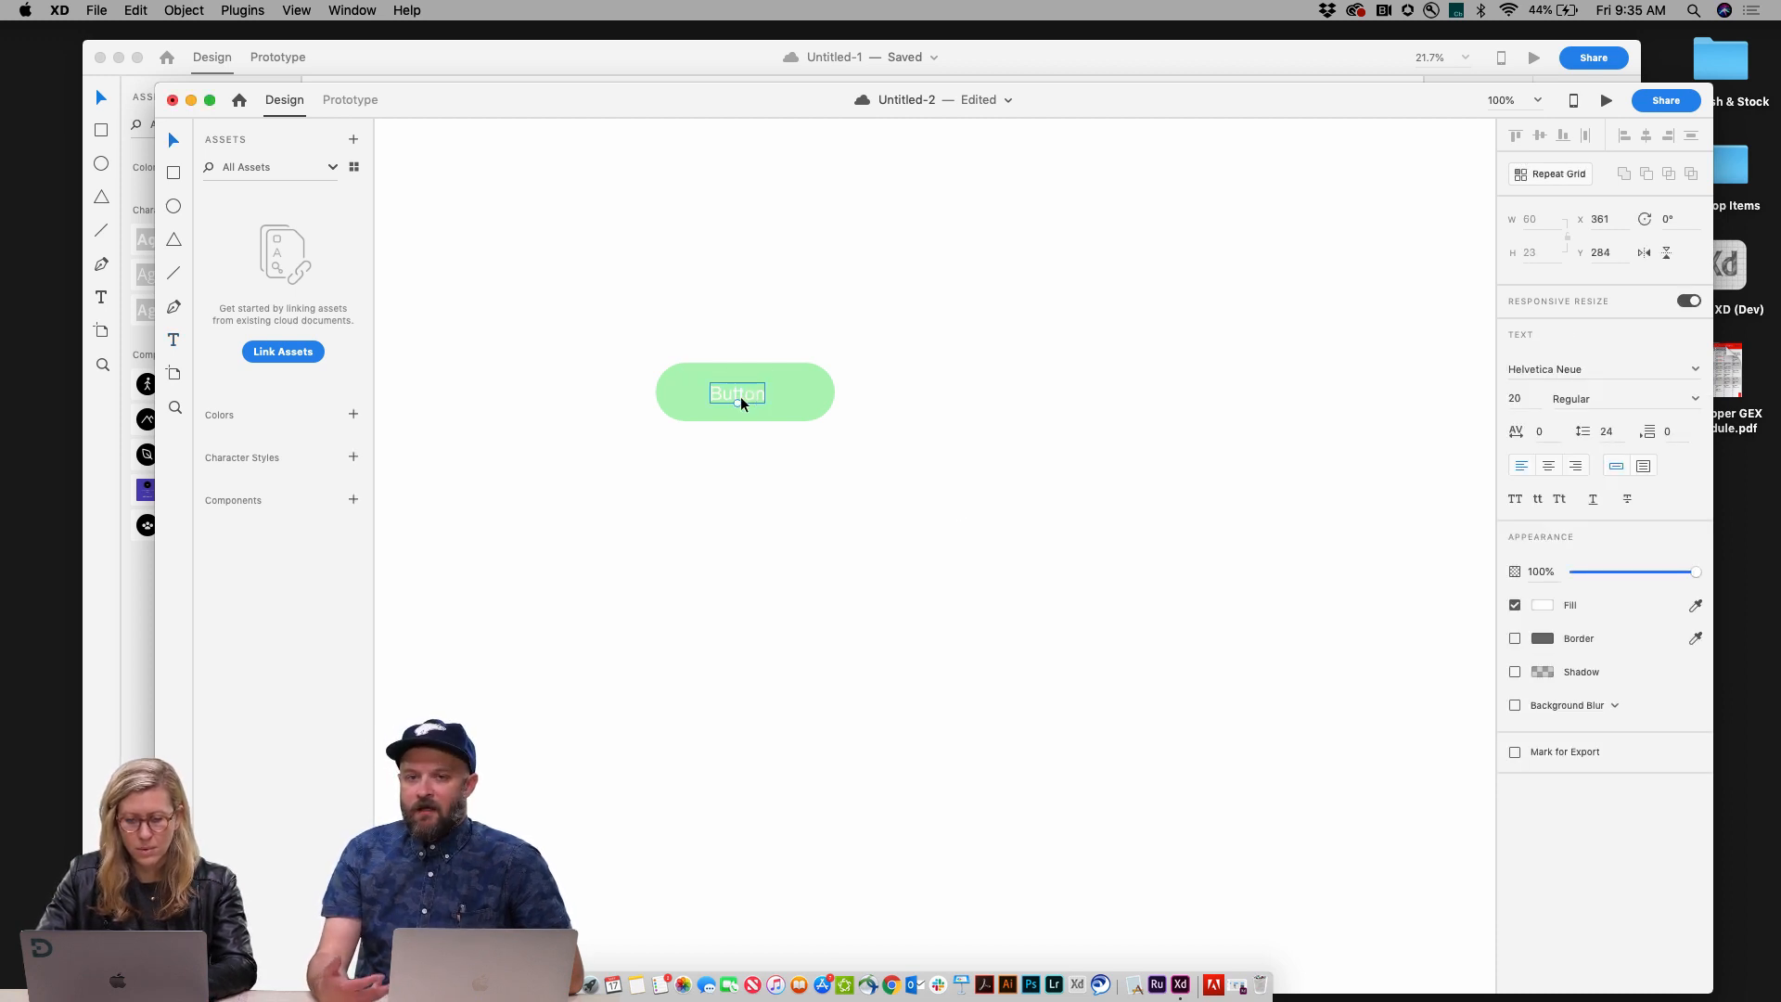
drag(738, 403, 738, 406)
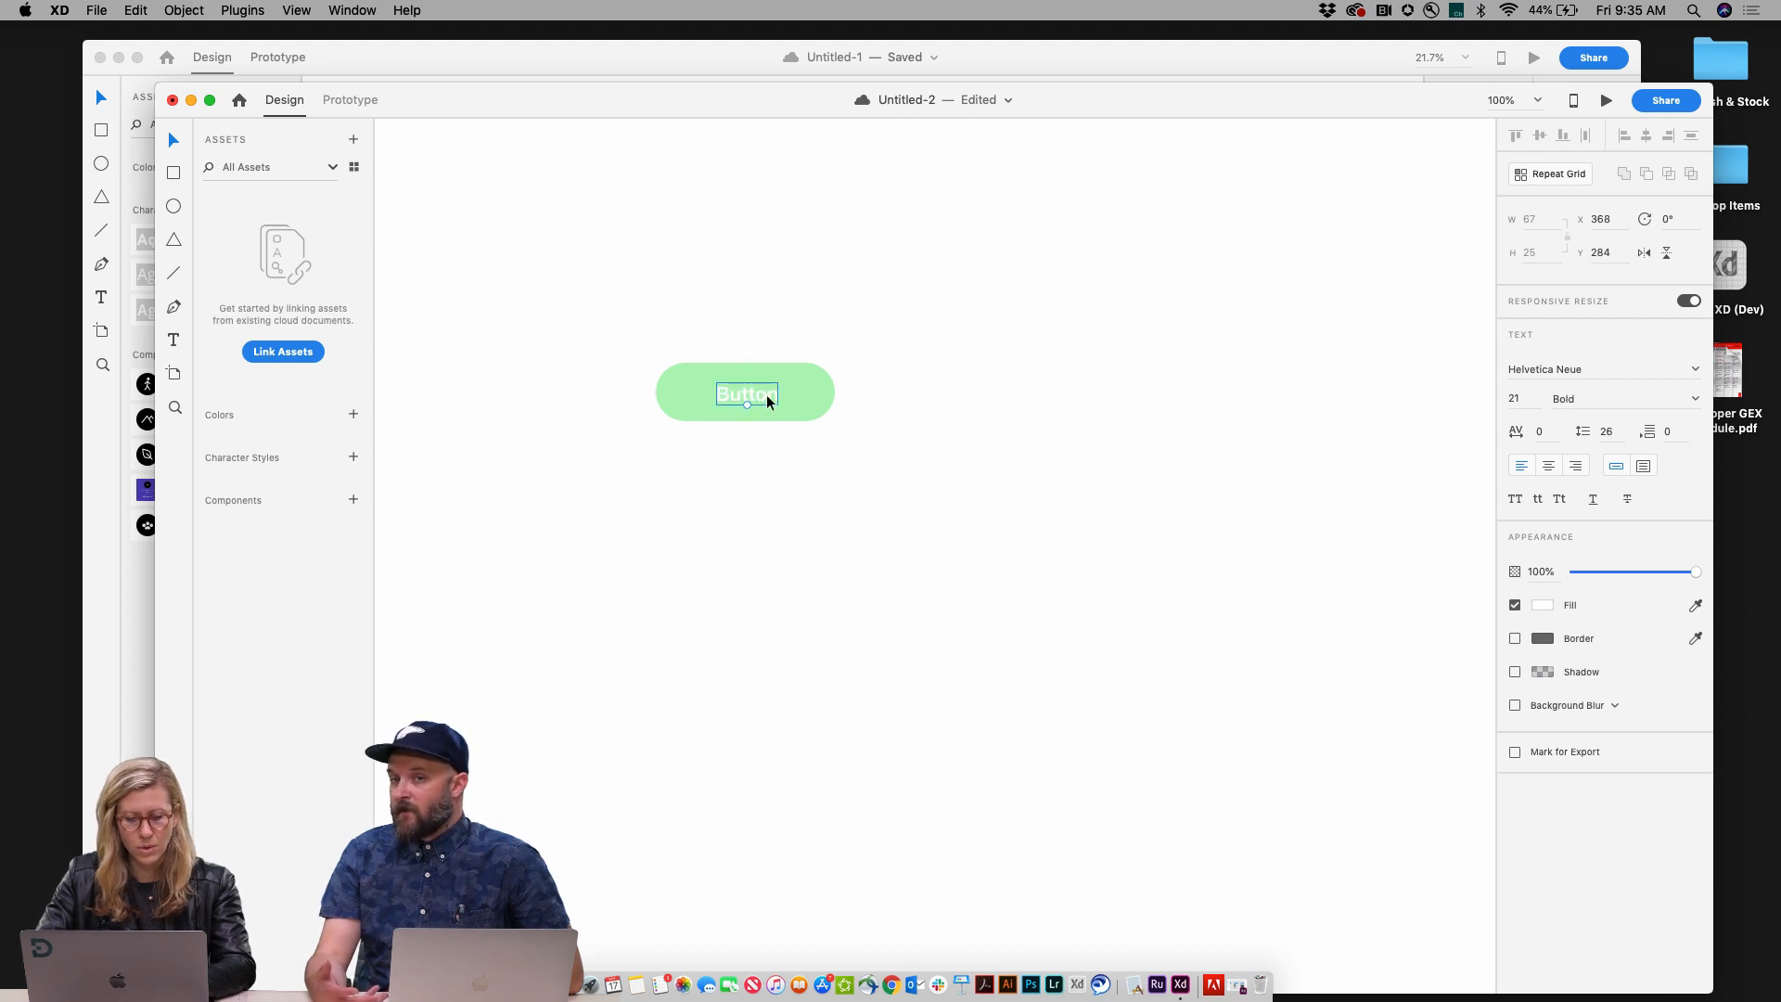
Step: Center the label and rectangle on each other, both vertically and horizontally, and group them
drag(809, 470, 713, 345)
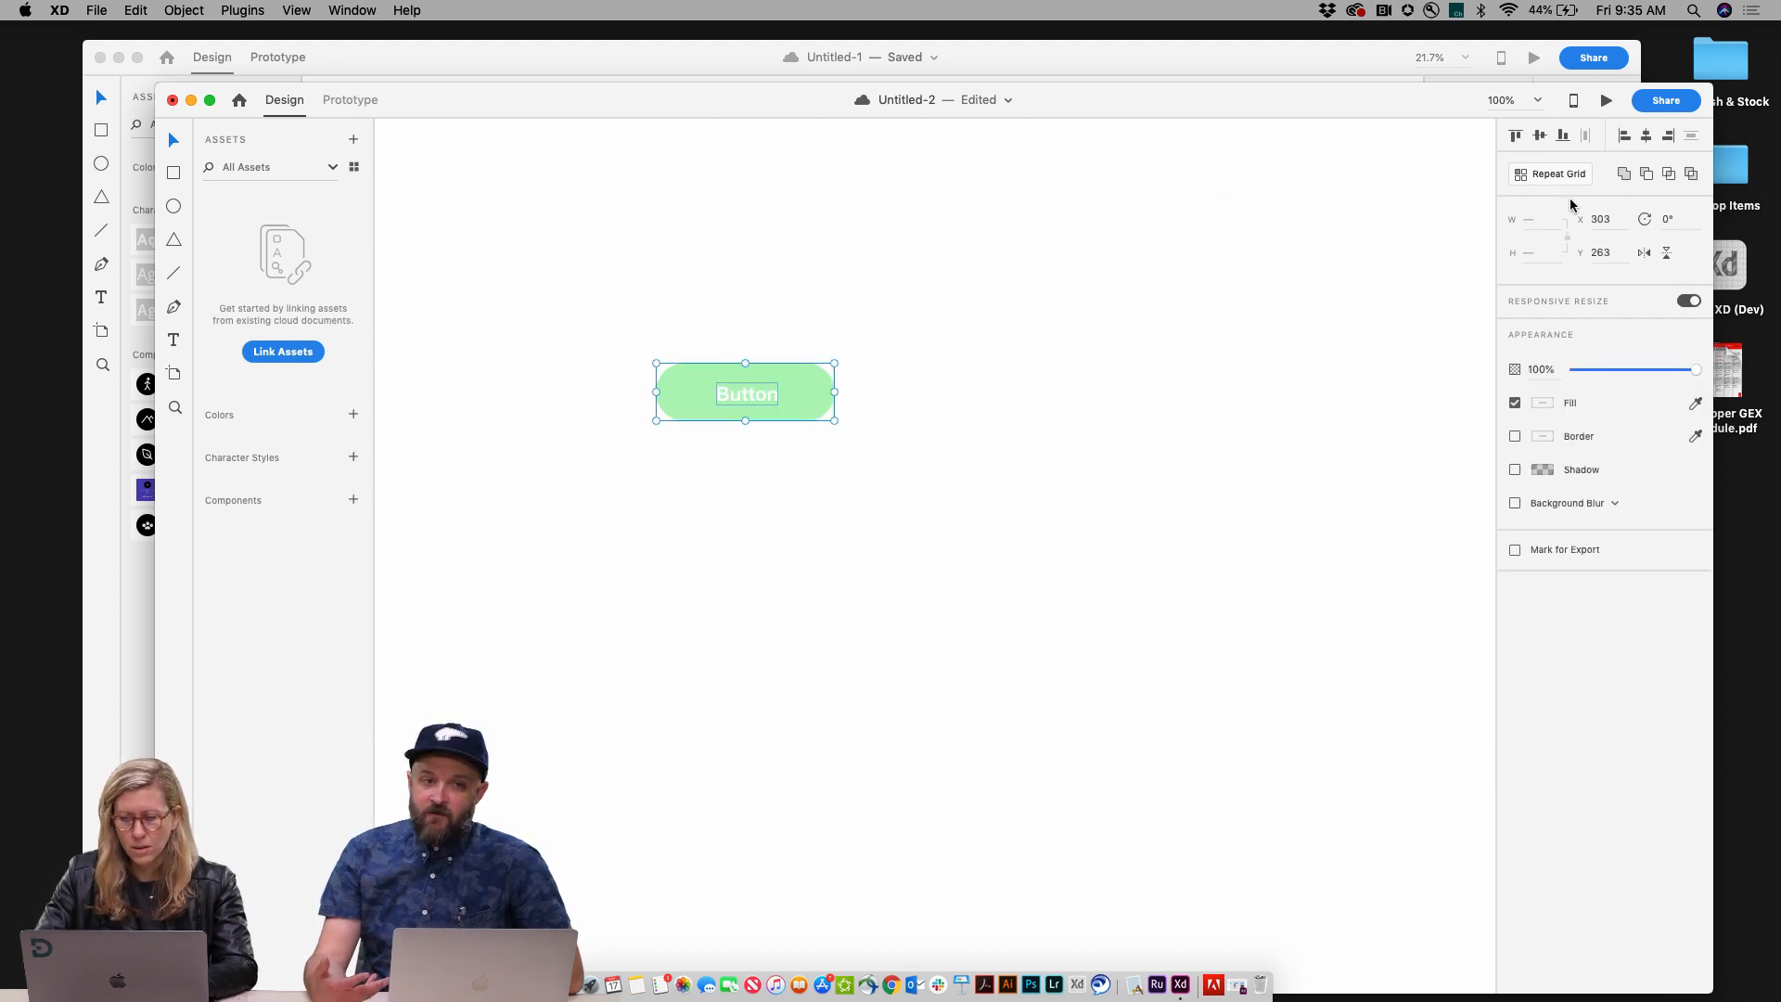
click(1540, 135)
click(1646, 136)
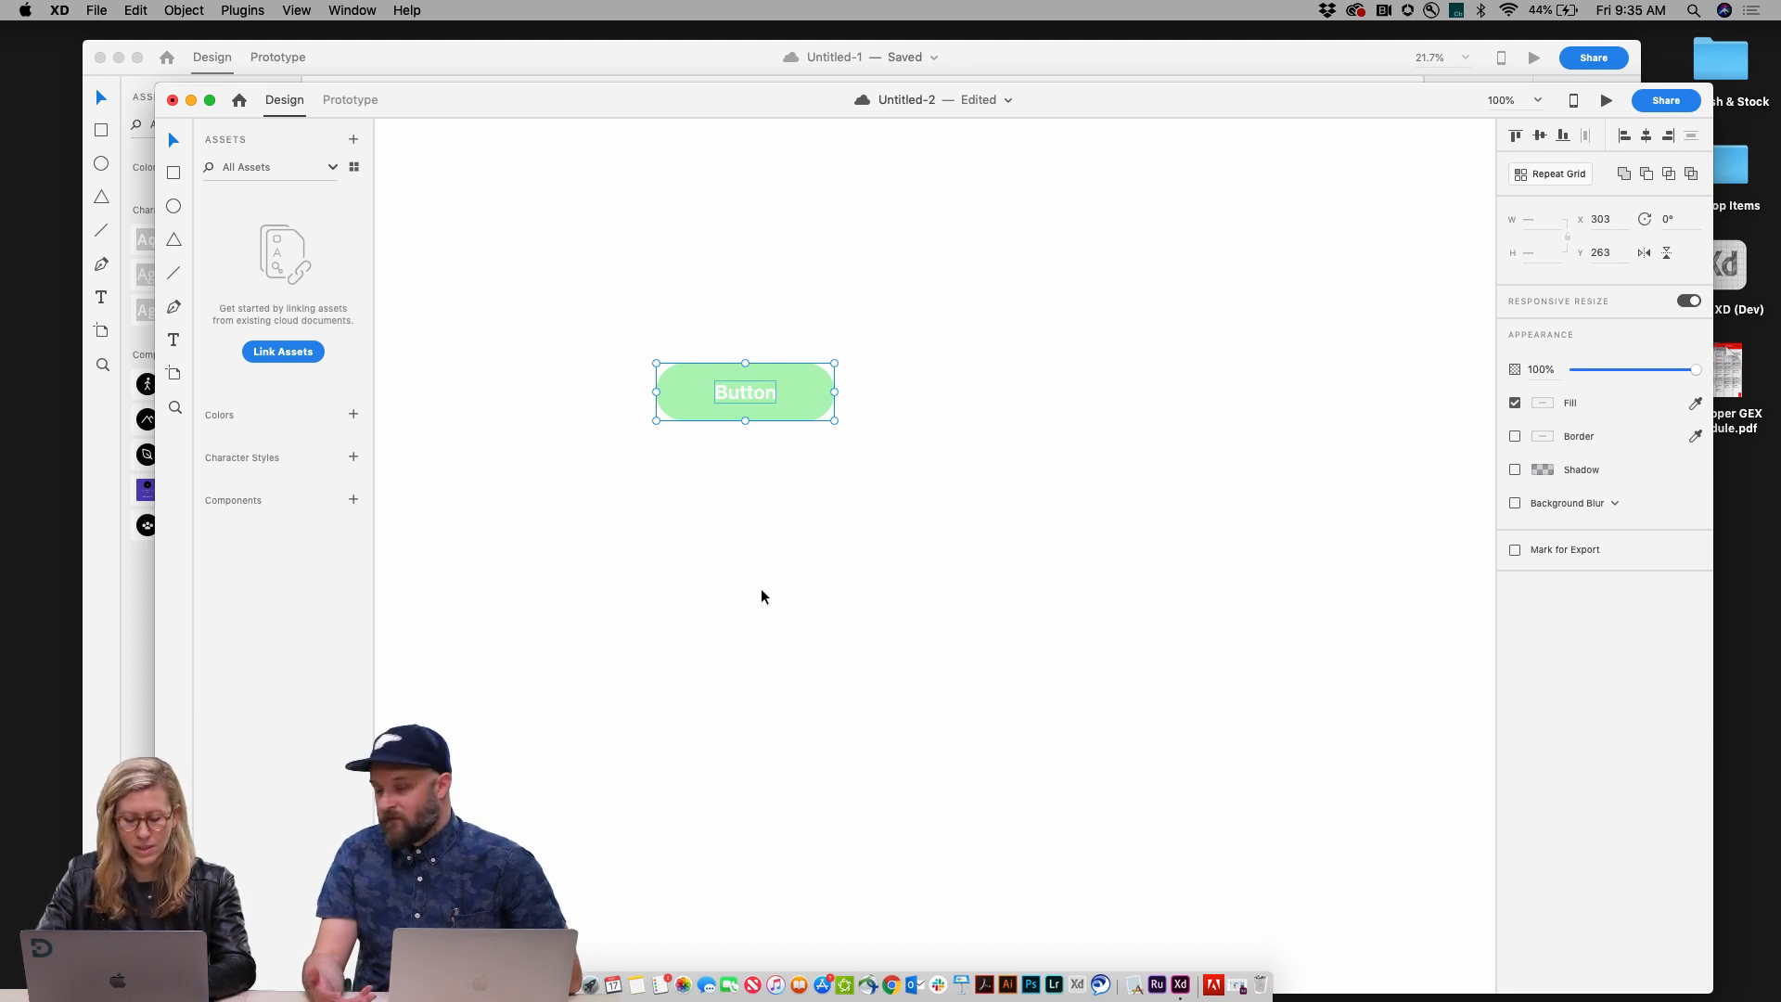
key(super+g)
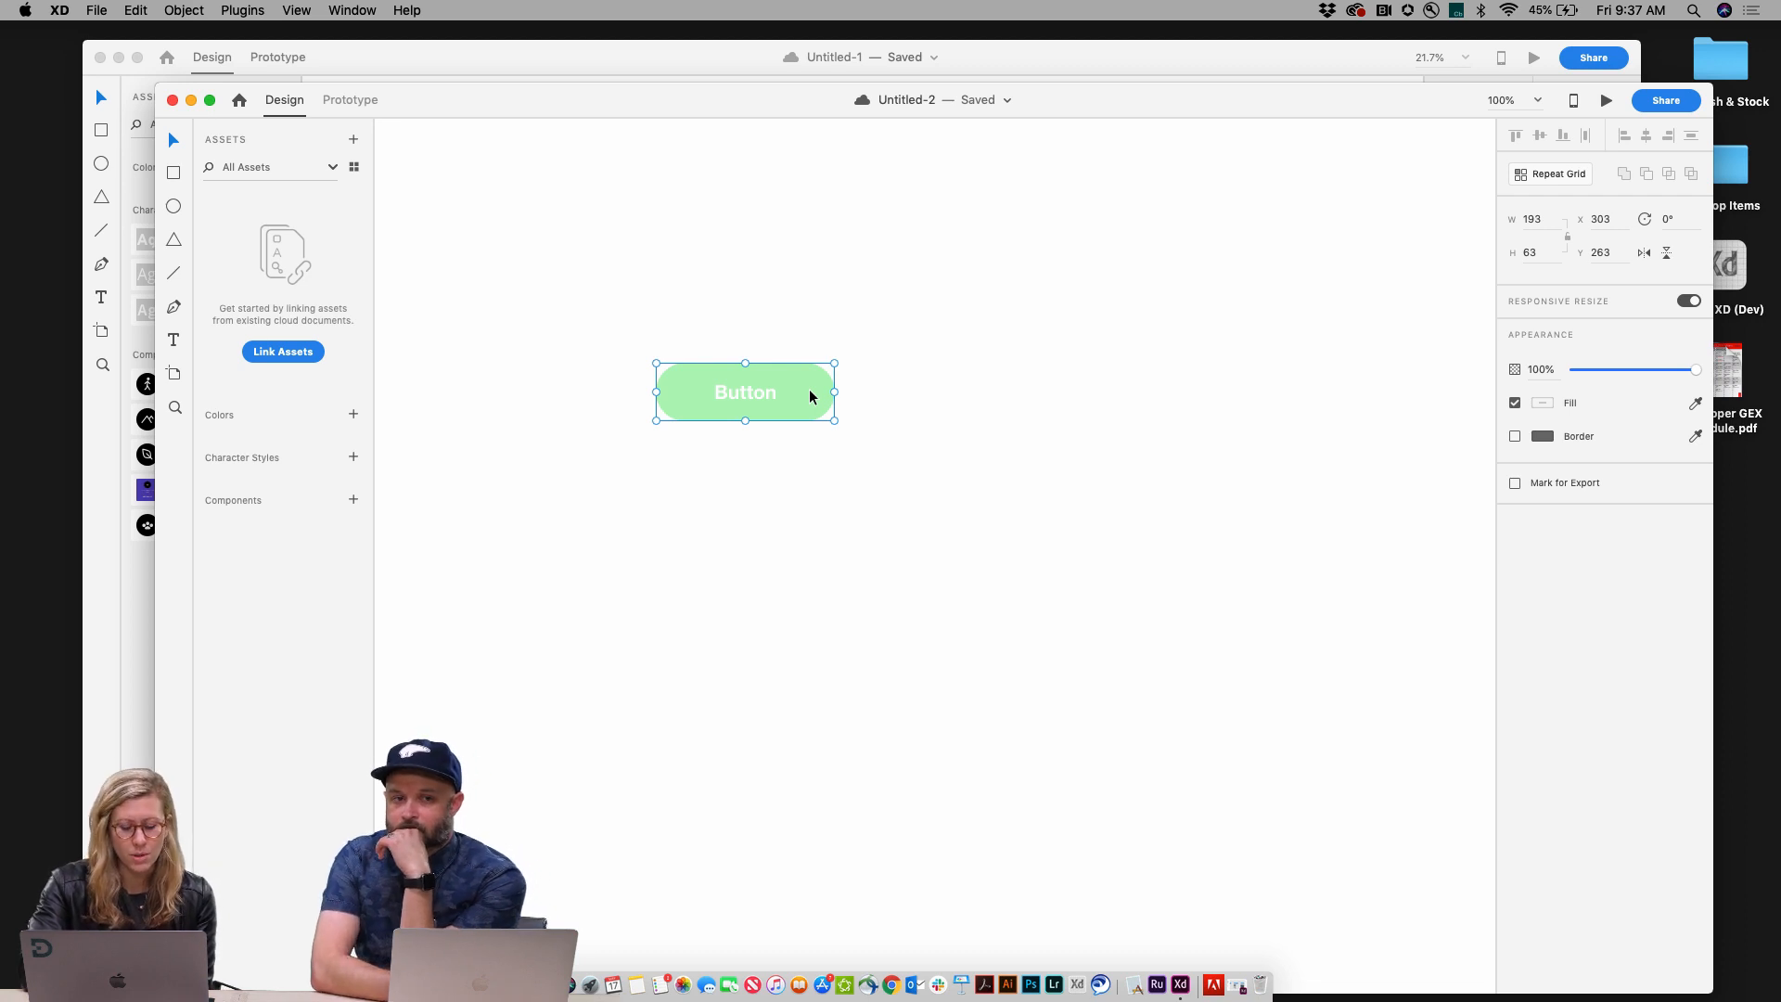
Step: Convert the grouped button into a component
key(super+k)
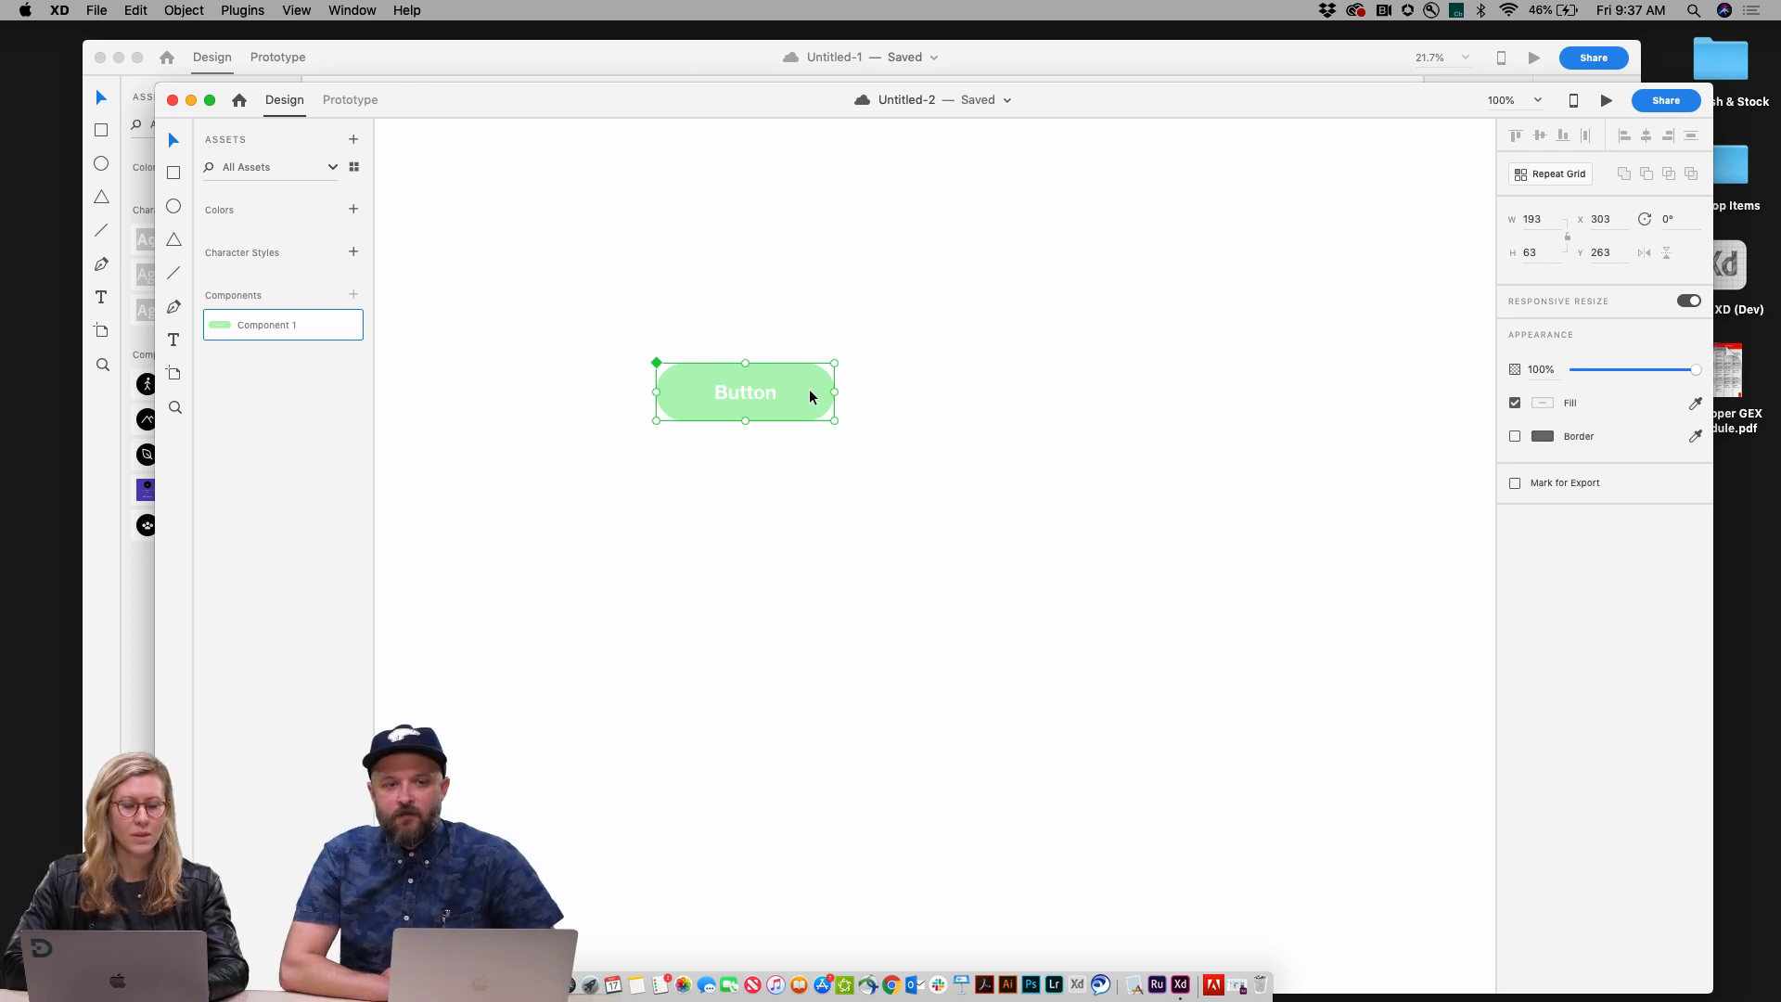
key(super+2)
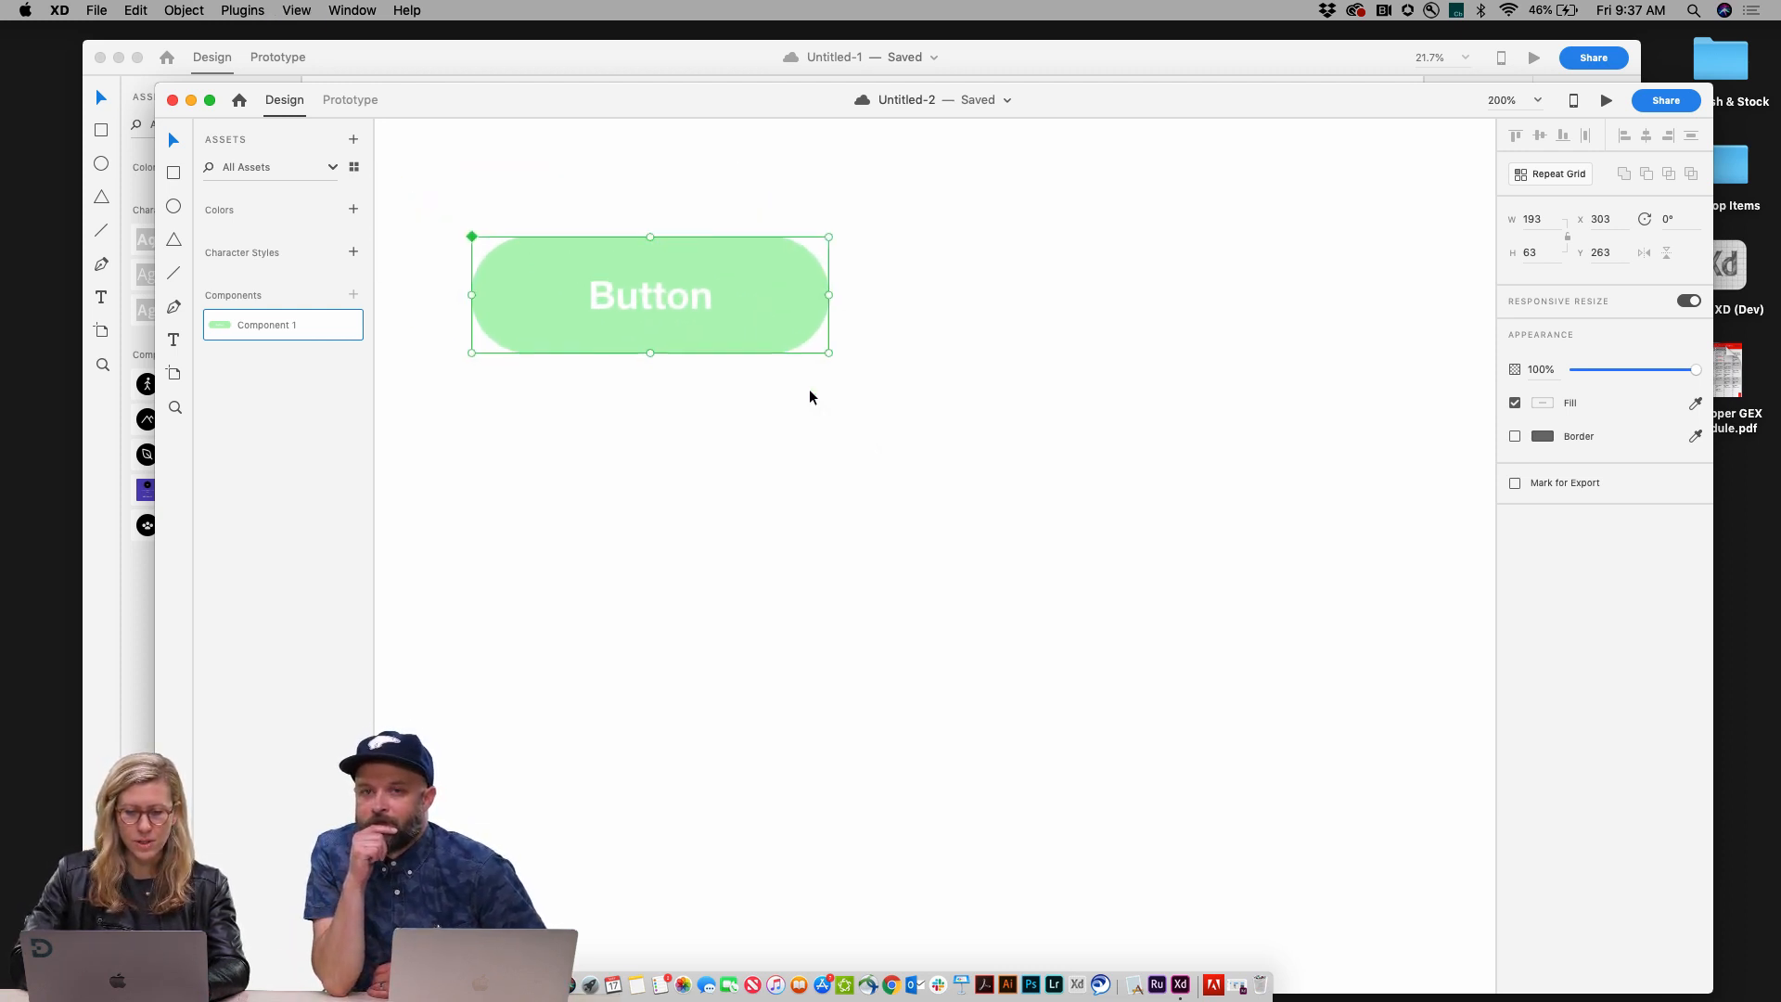
key(super+equal)
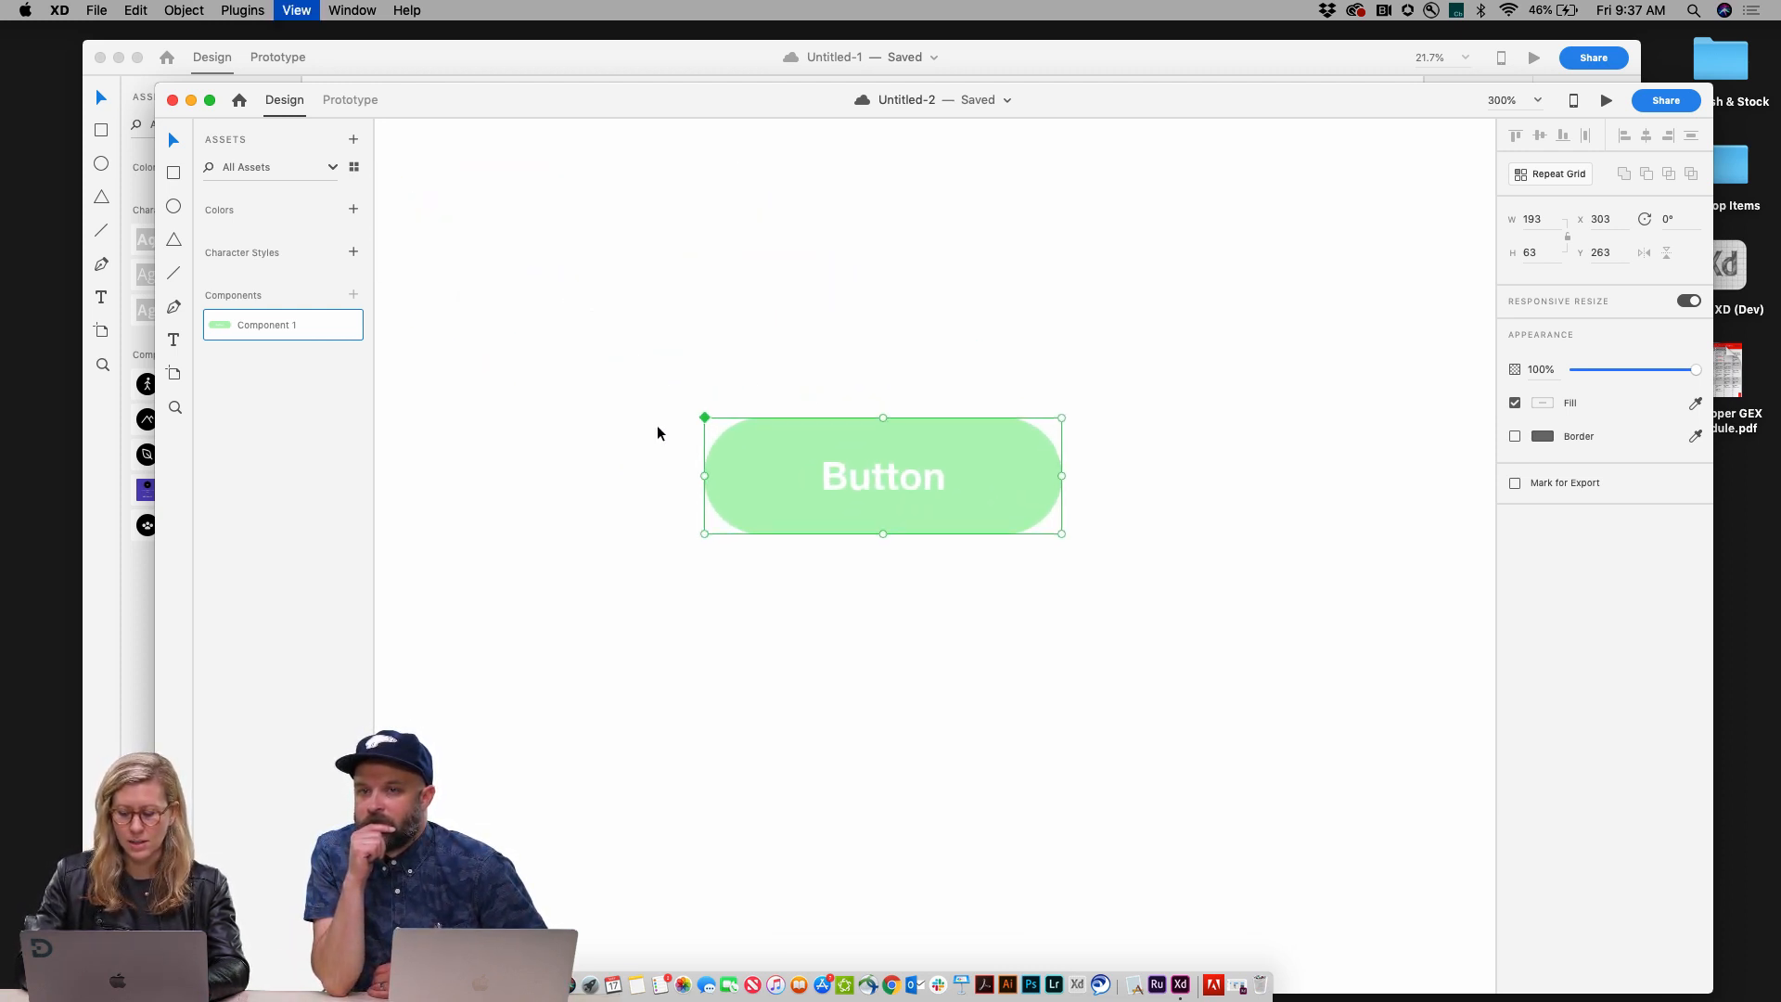
click(657, 427)
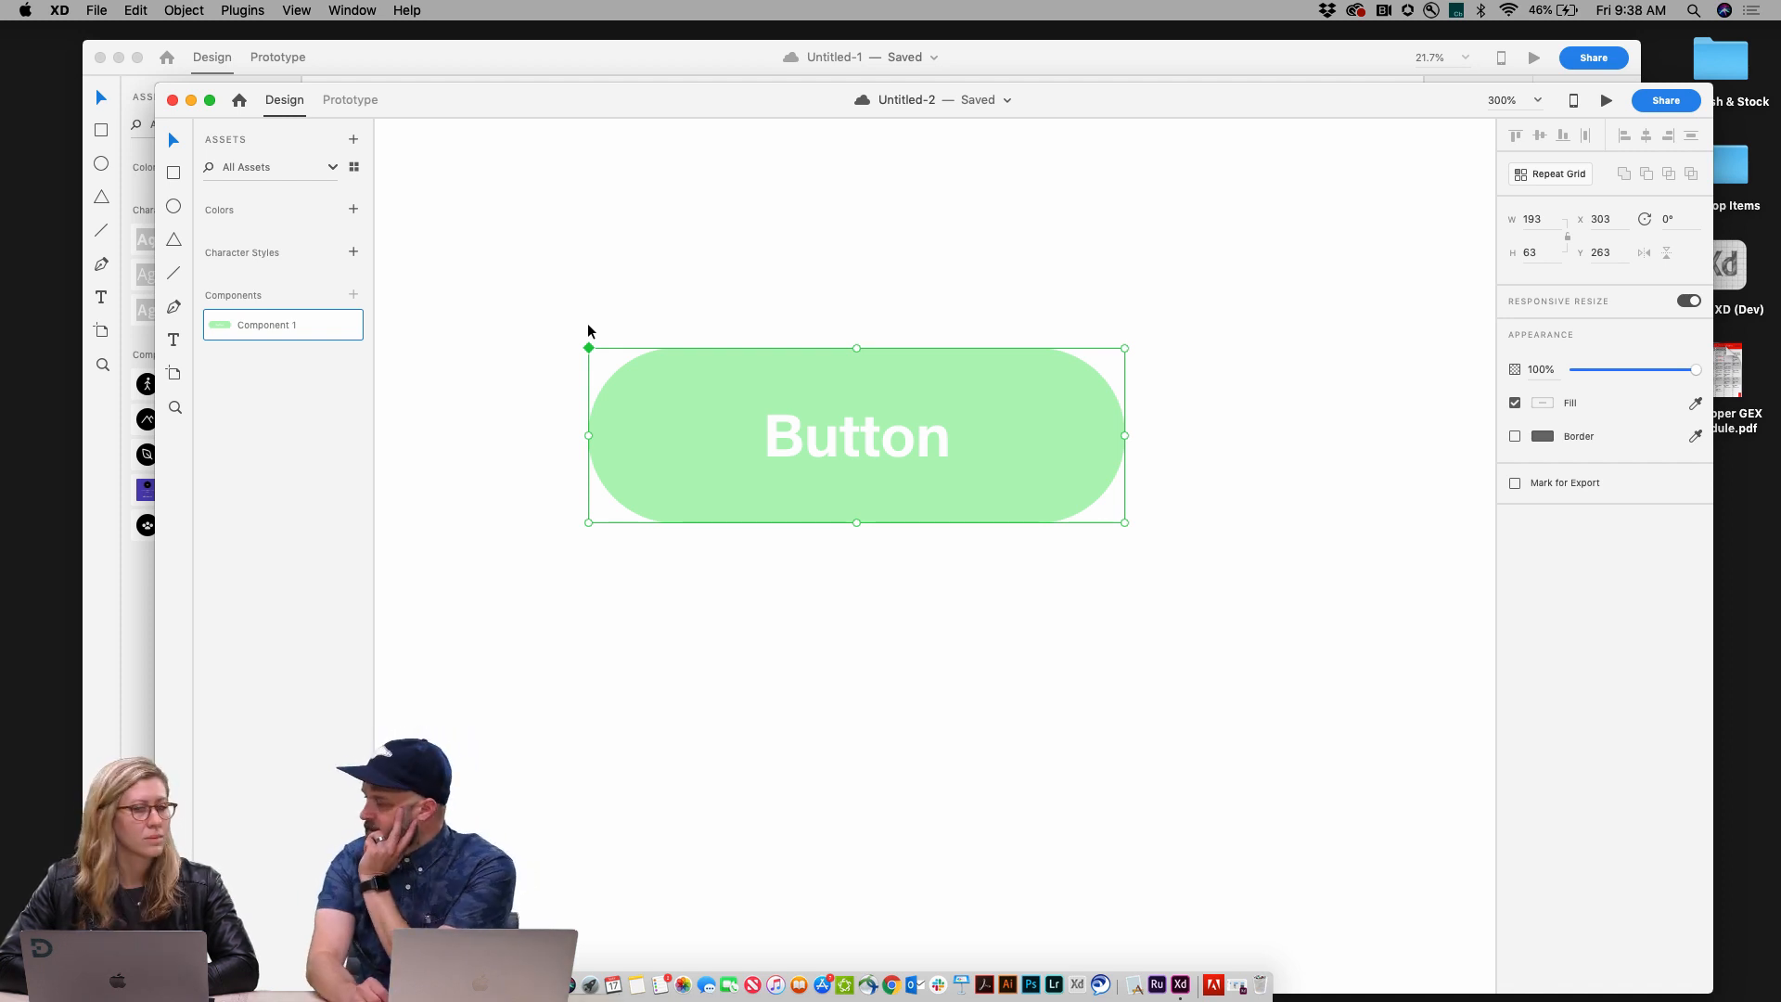
Step: Duplicate the button component by dragging a copy below the original
click(722, 423)
drag(721, 422, 726, 646)
Step: Change the main component's rectangle fill to a darker green
click(717, 484)
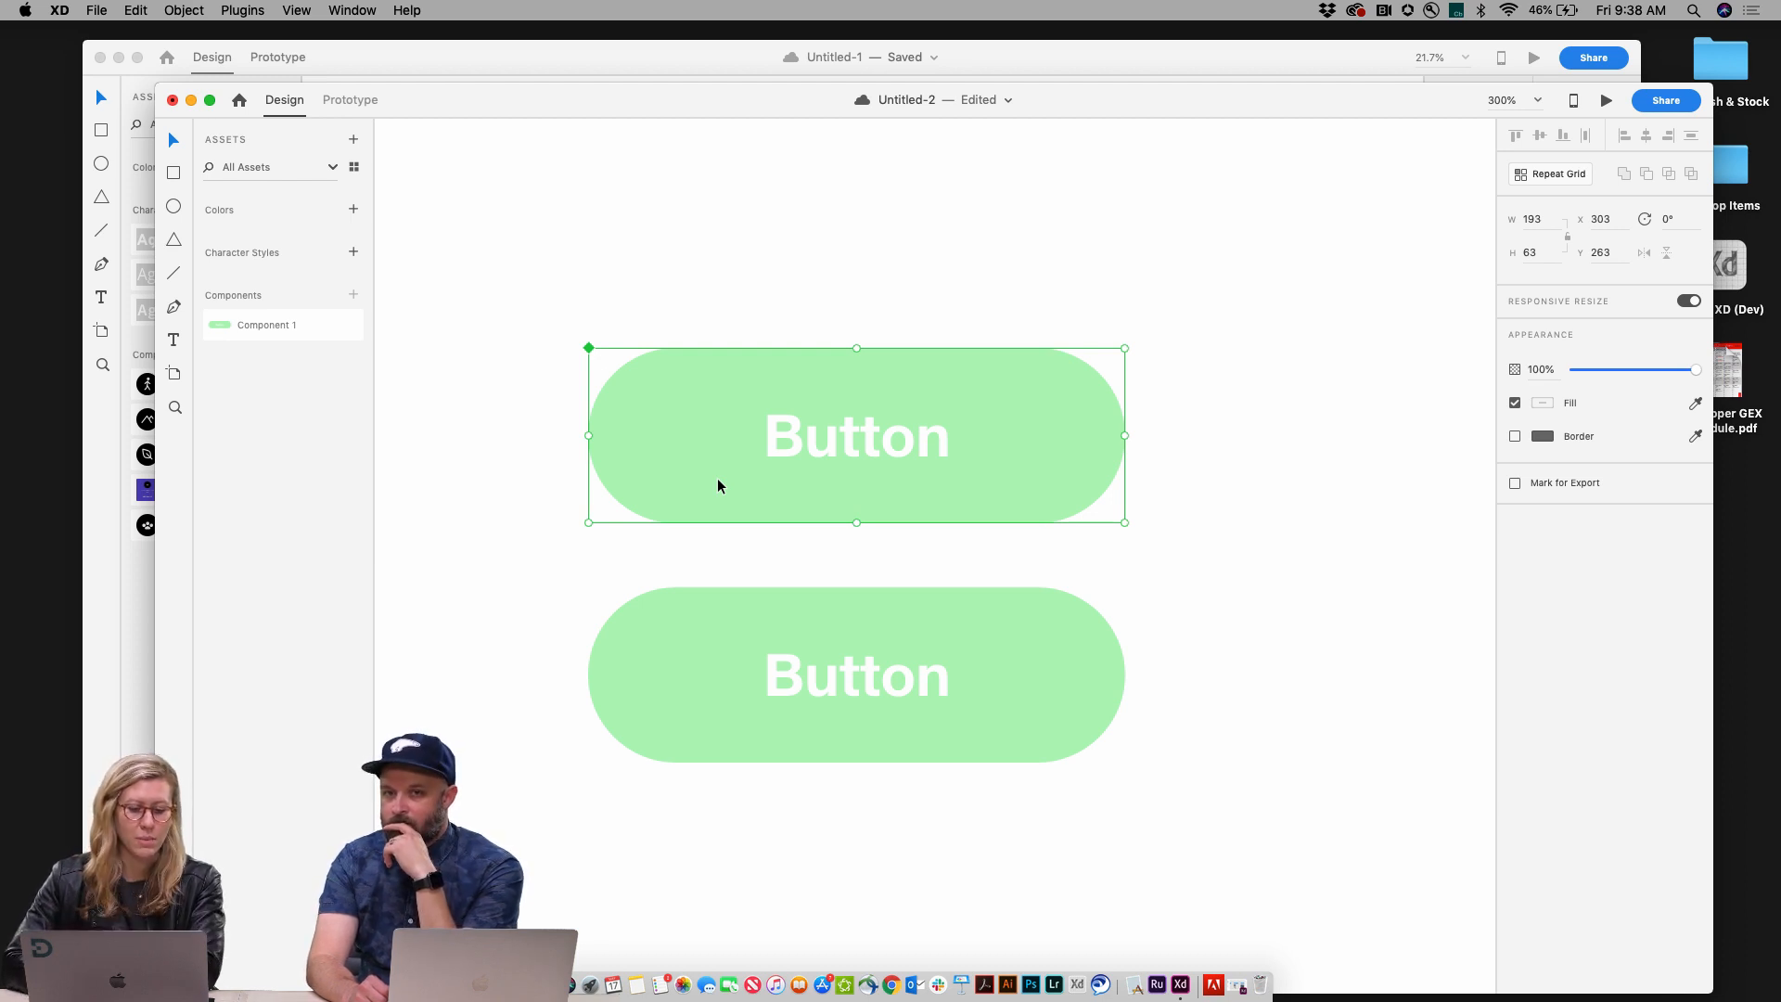
double_click(716, 483)
click(1544, 560)
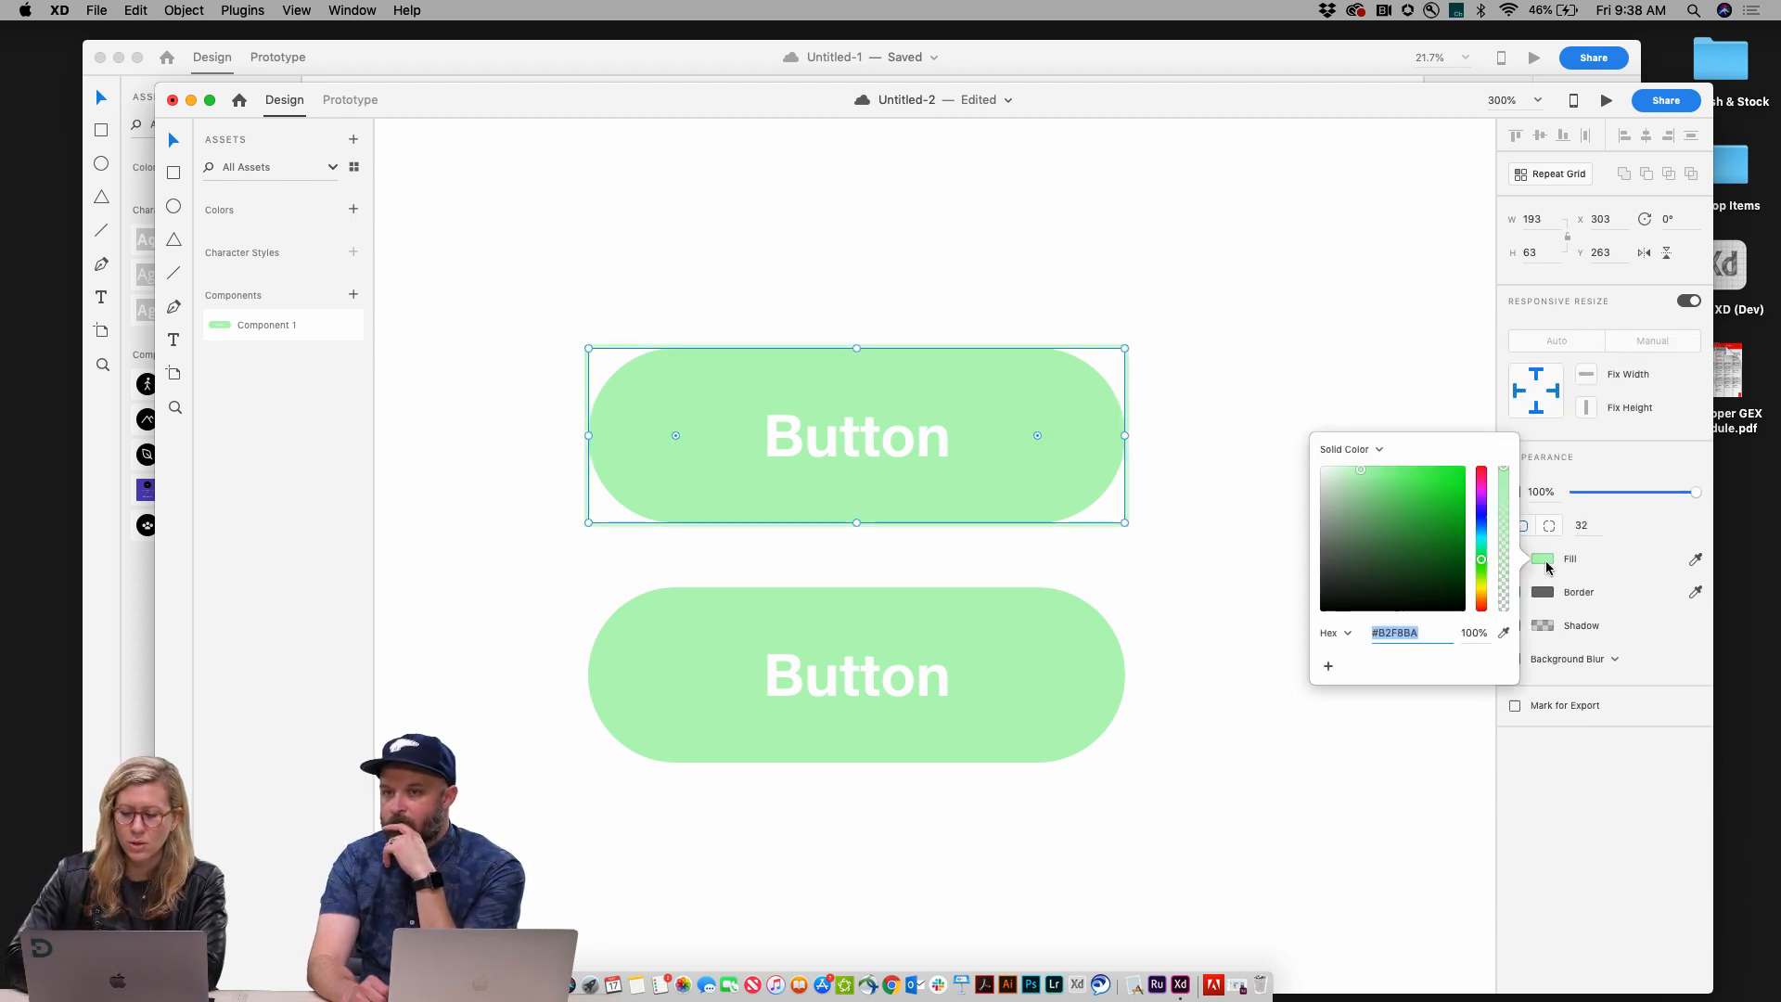
drag(1439, 560, 1358, 482)
click(1288, 327)
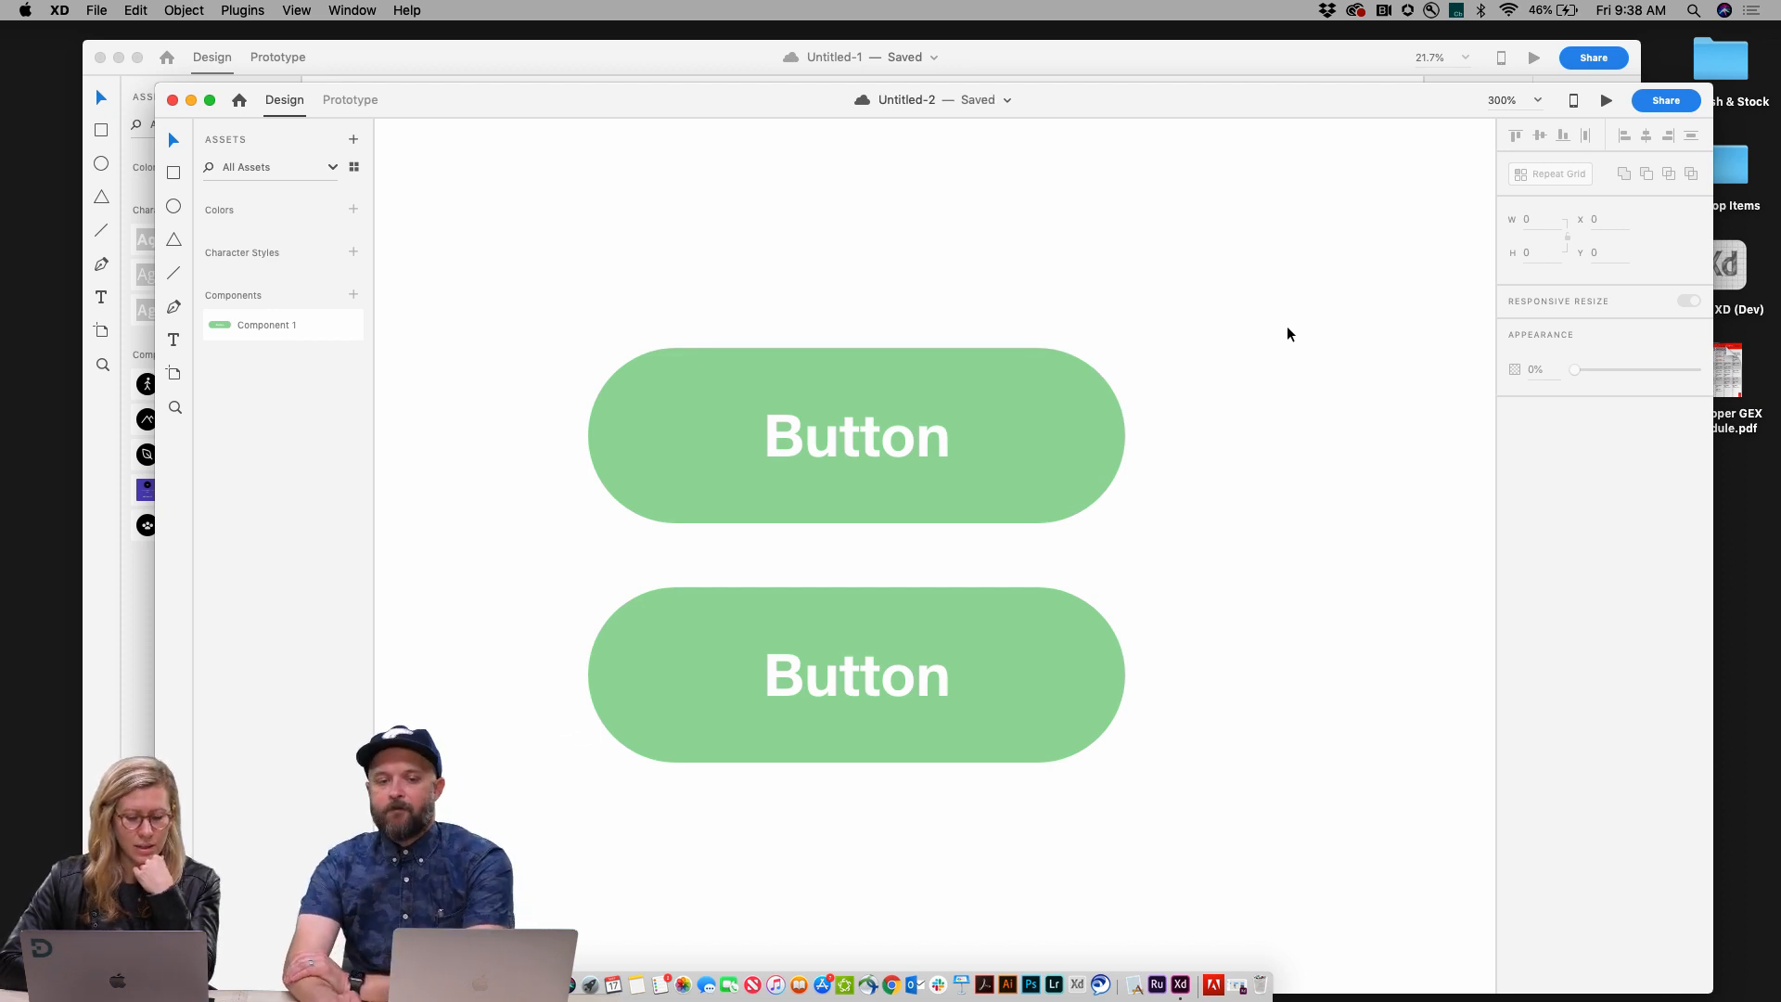
Step: Duplicate the lower button to place a third instance beneath it
click(1078, 643)
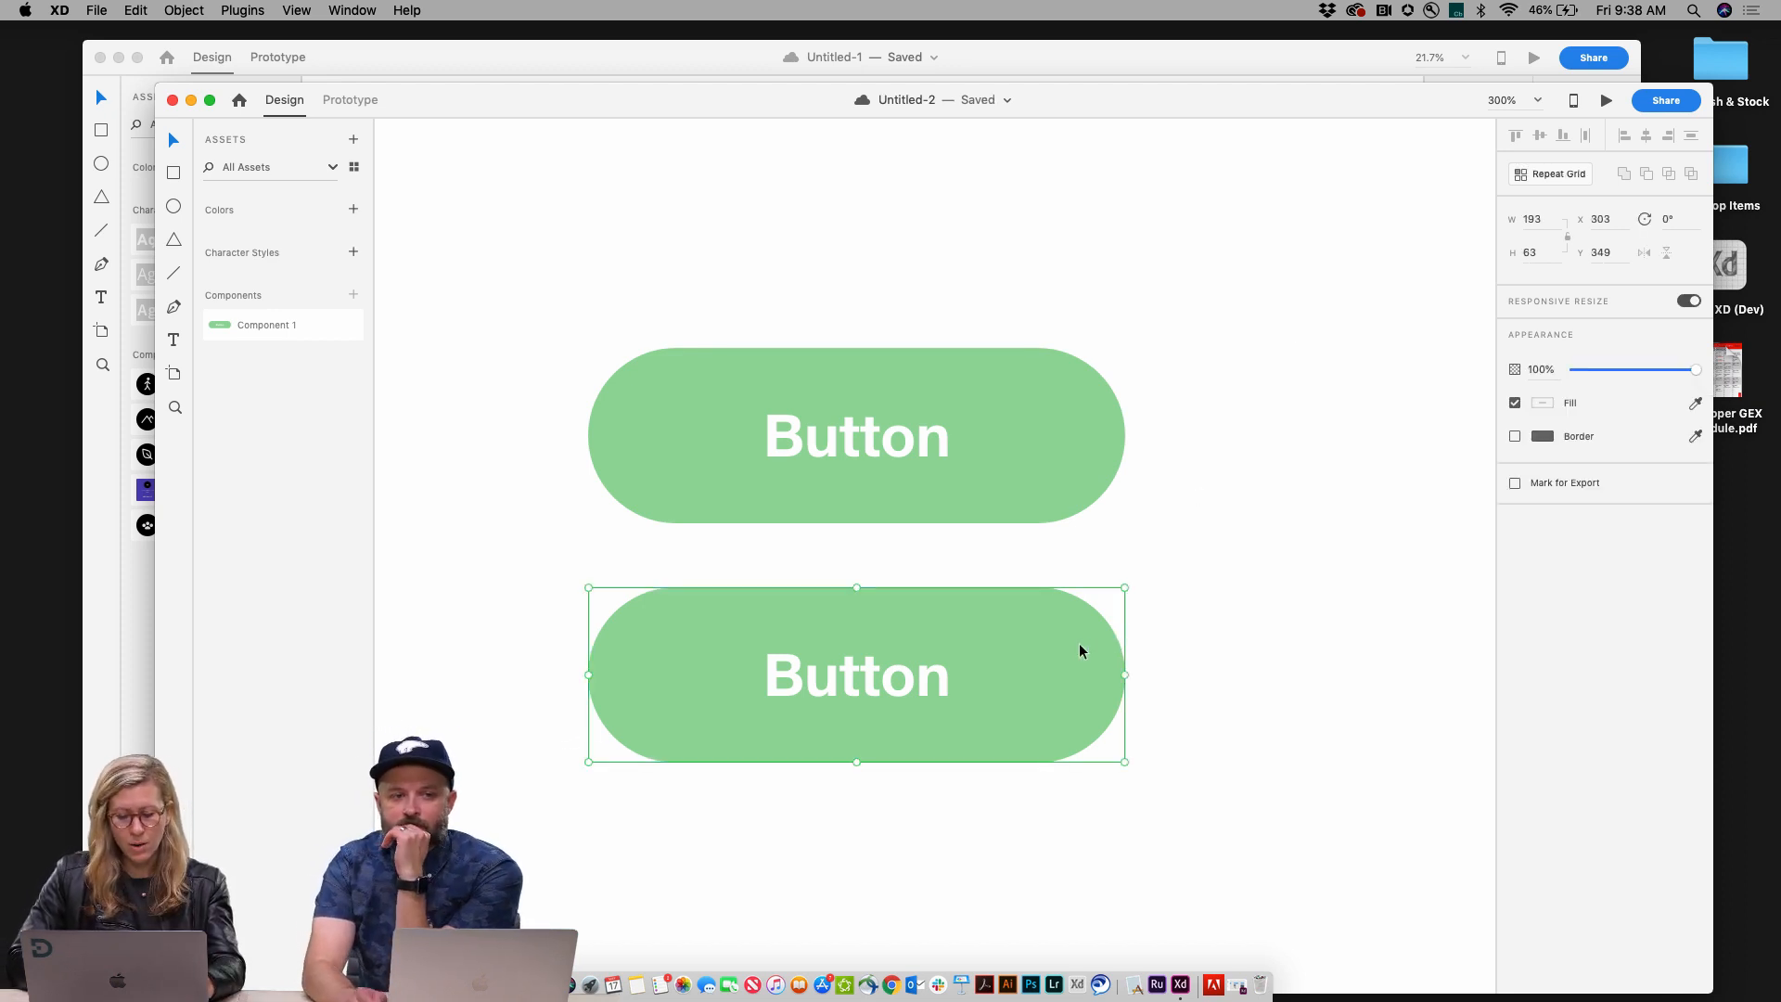
scroll(1078, 643, down, 1)
scroll(1078, 644, down, 2)
alt+drag(1078, 644, 1076, 826)
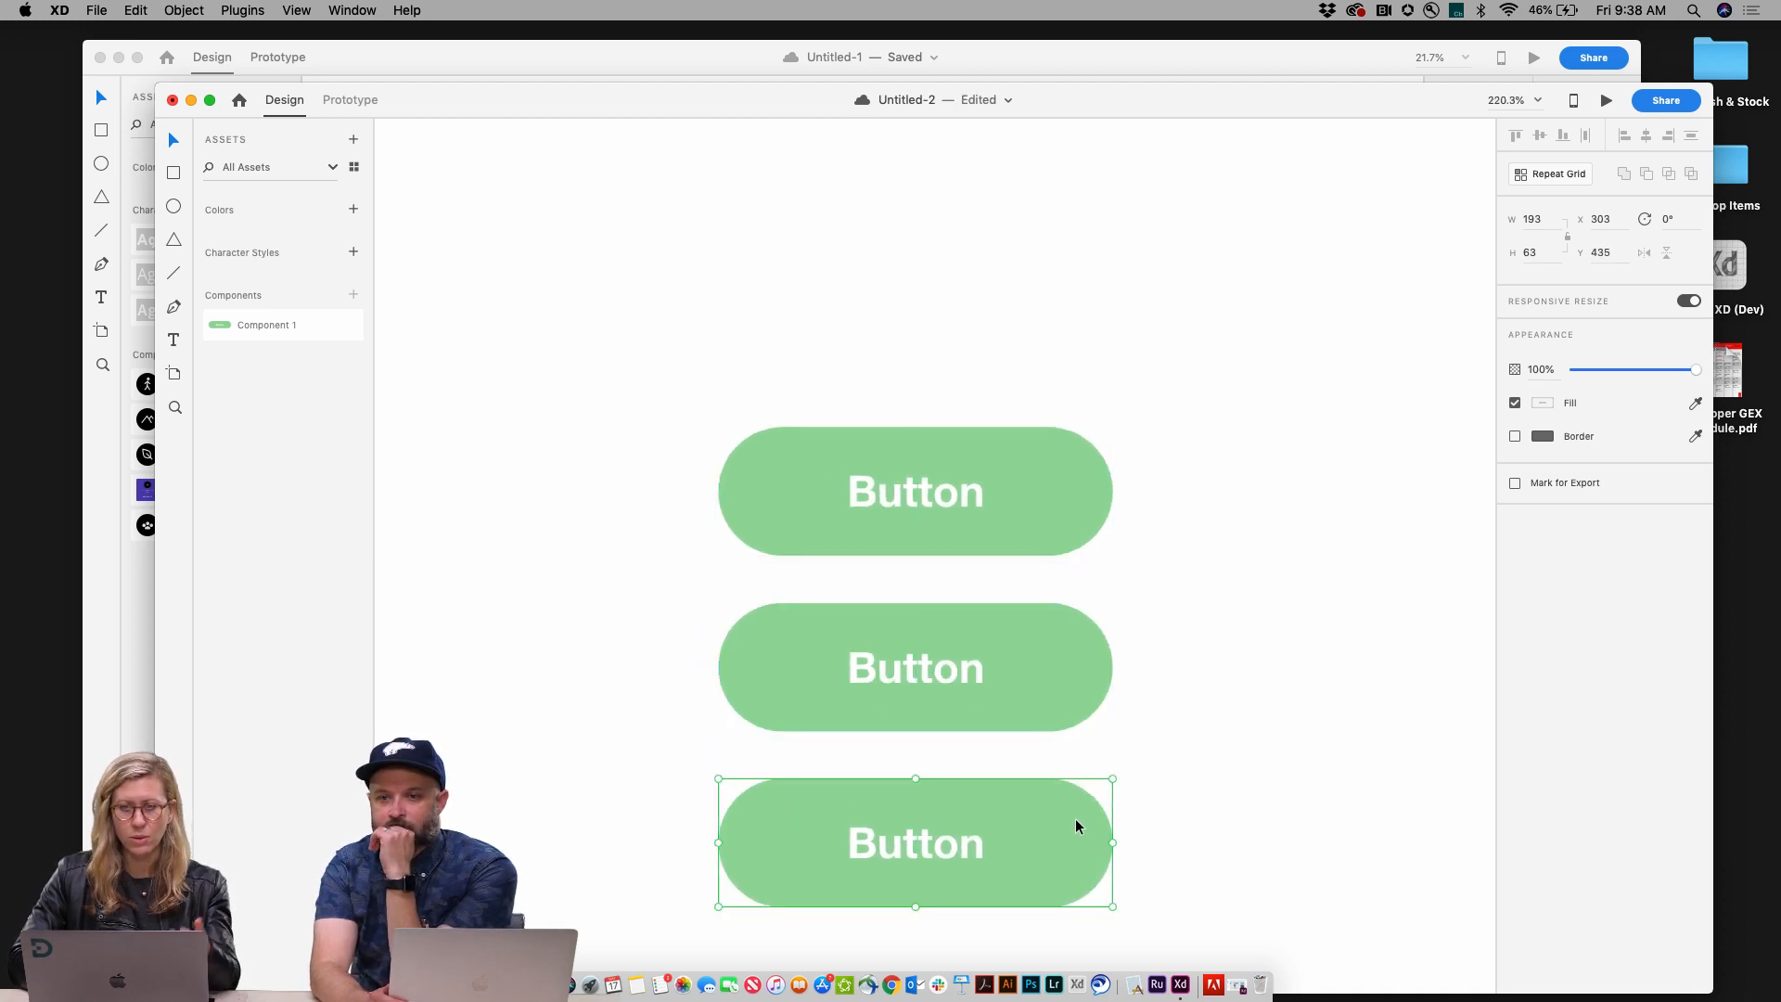
Step: Change the third instance's rectangle fill to blue
double_click(1052, 842)
click(1543, 558)
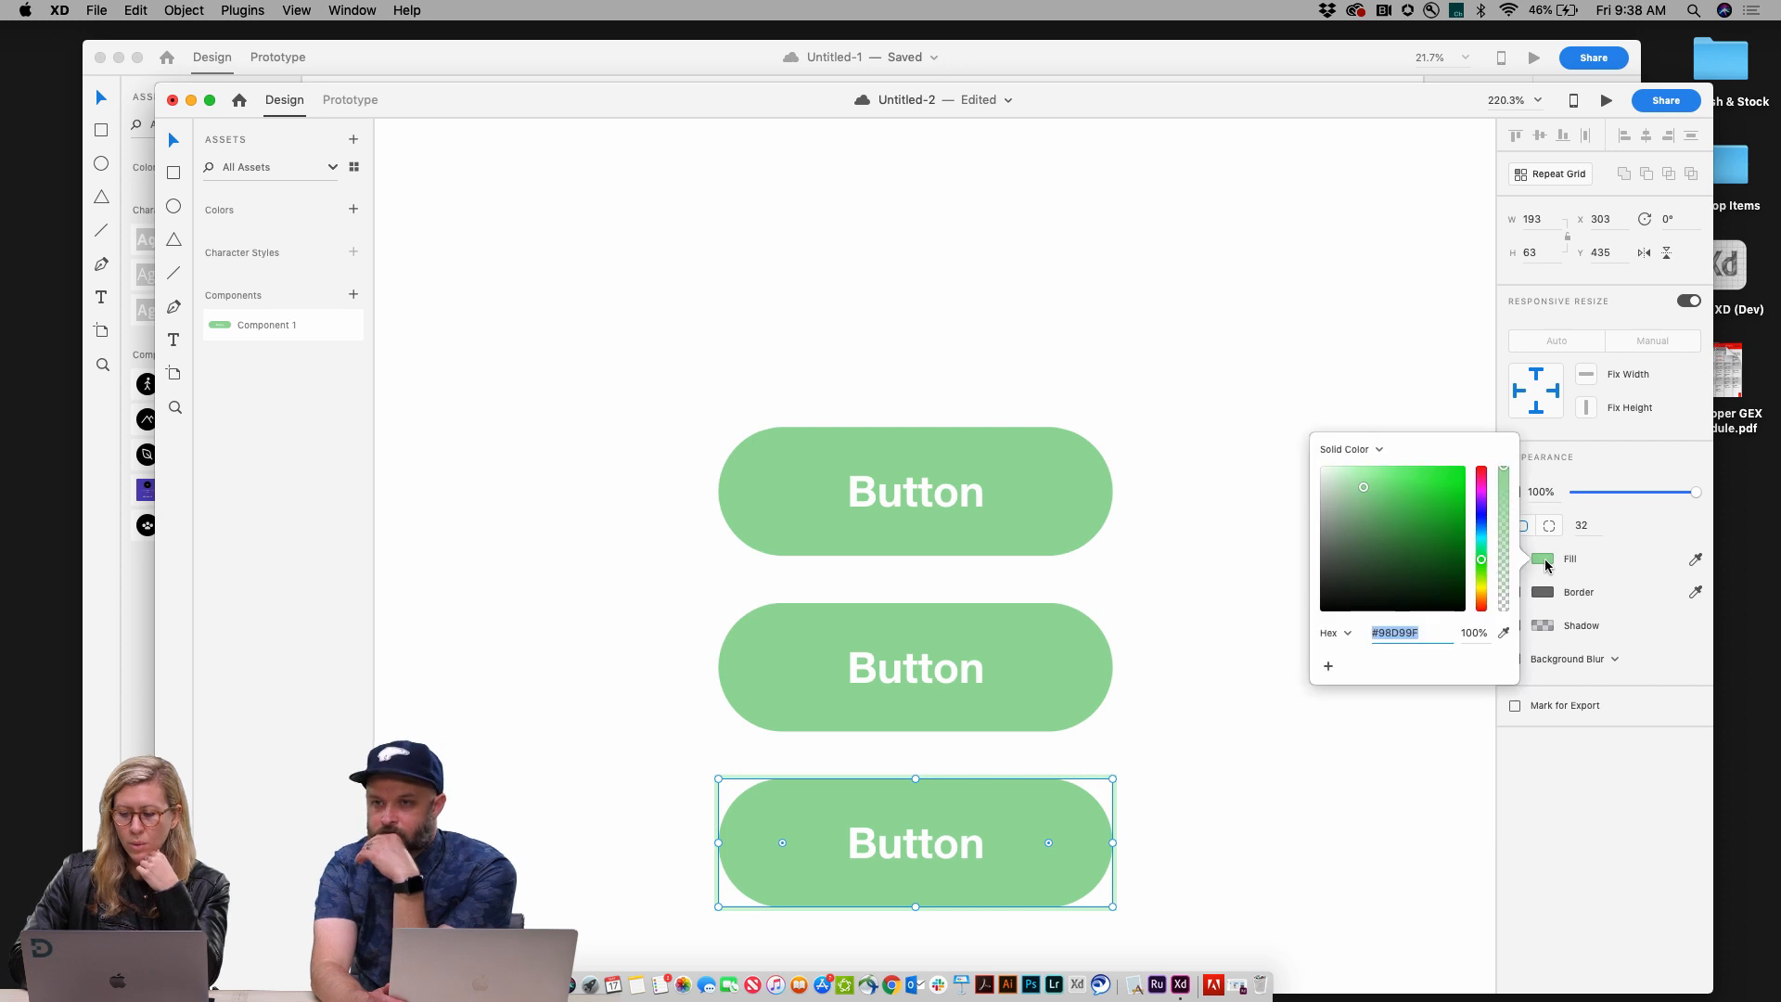
click(1482, 523)
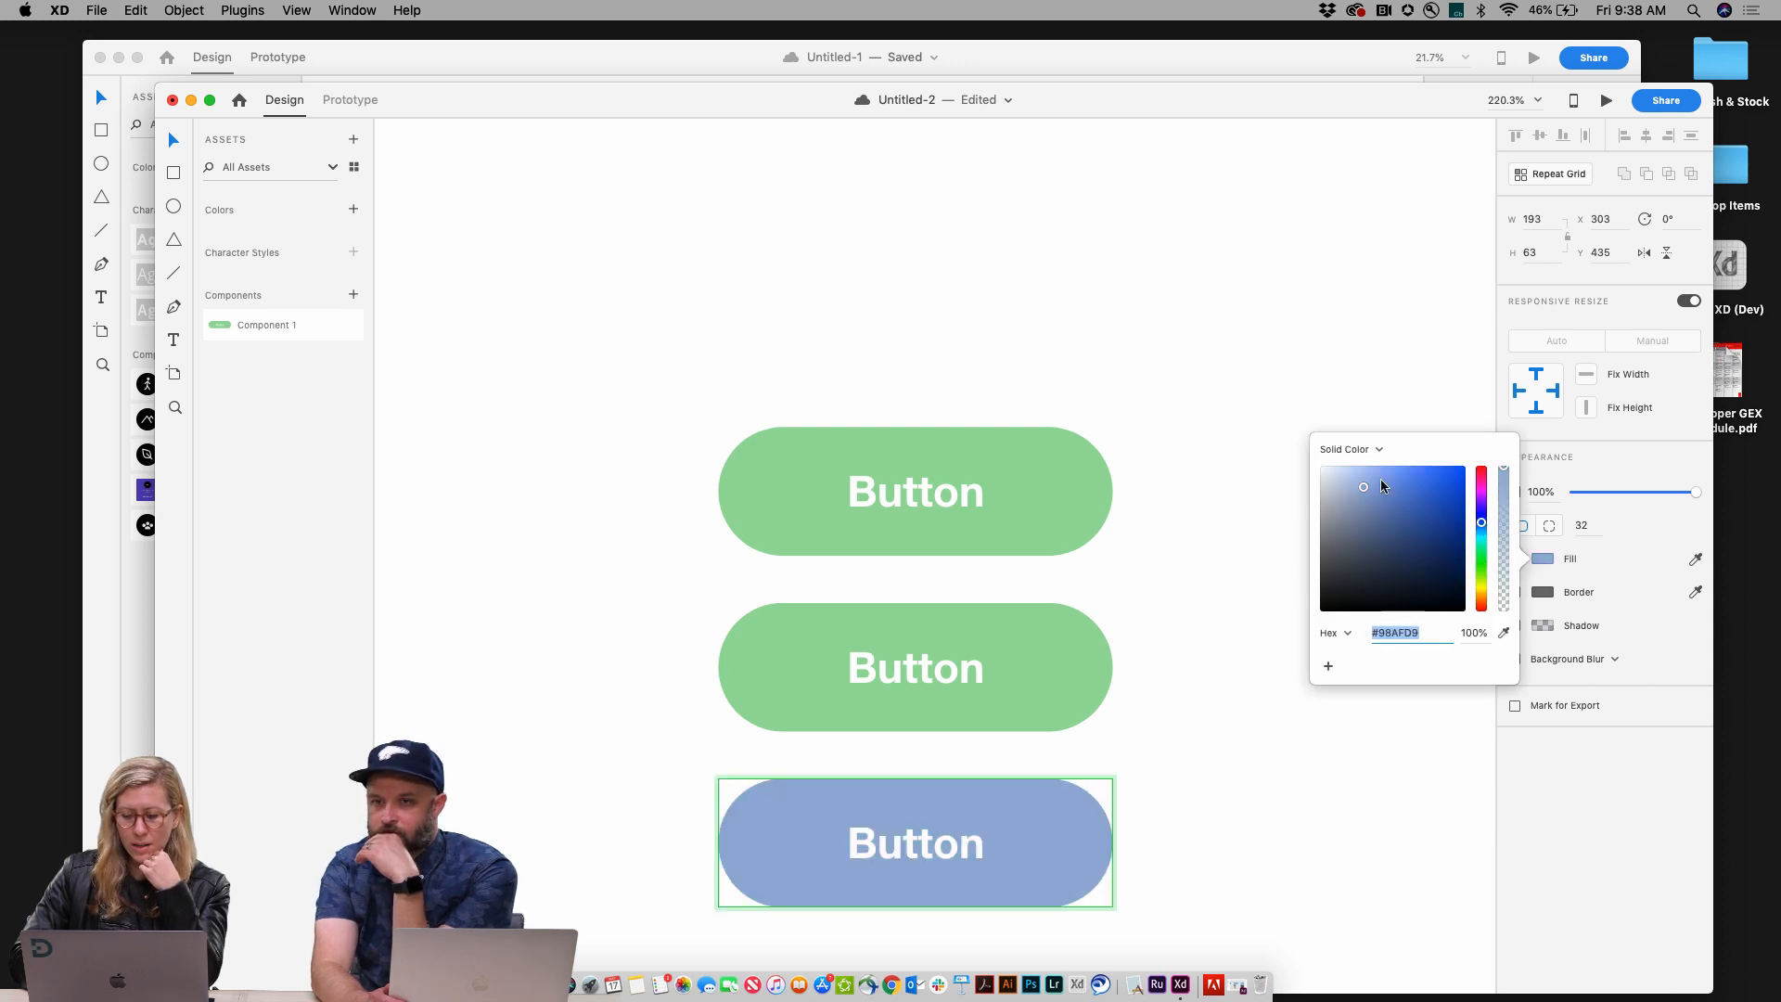
drag(1362, 481, 1414, 485)
click(1285, 379)
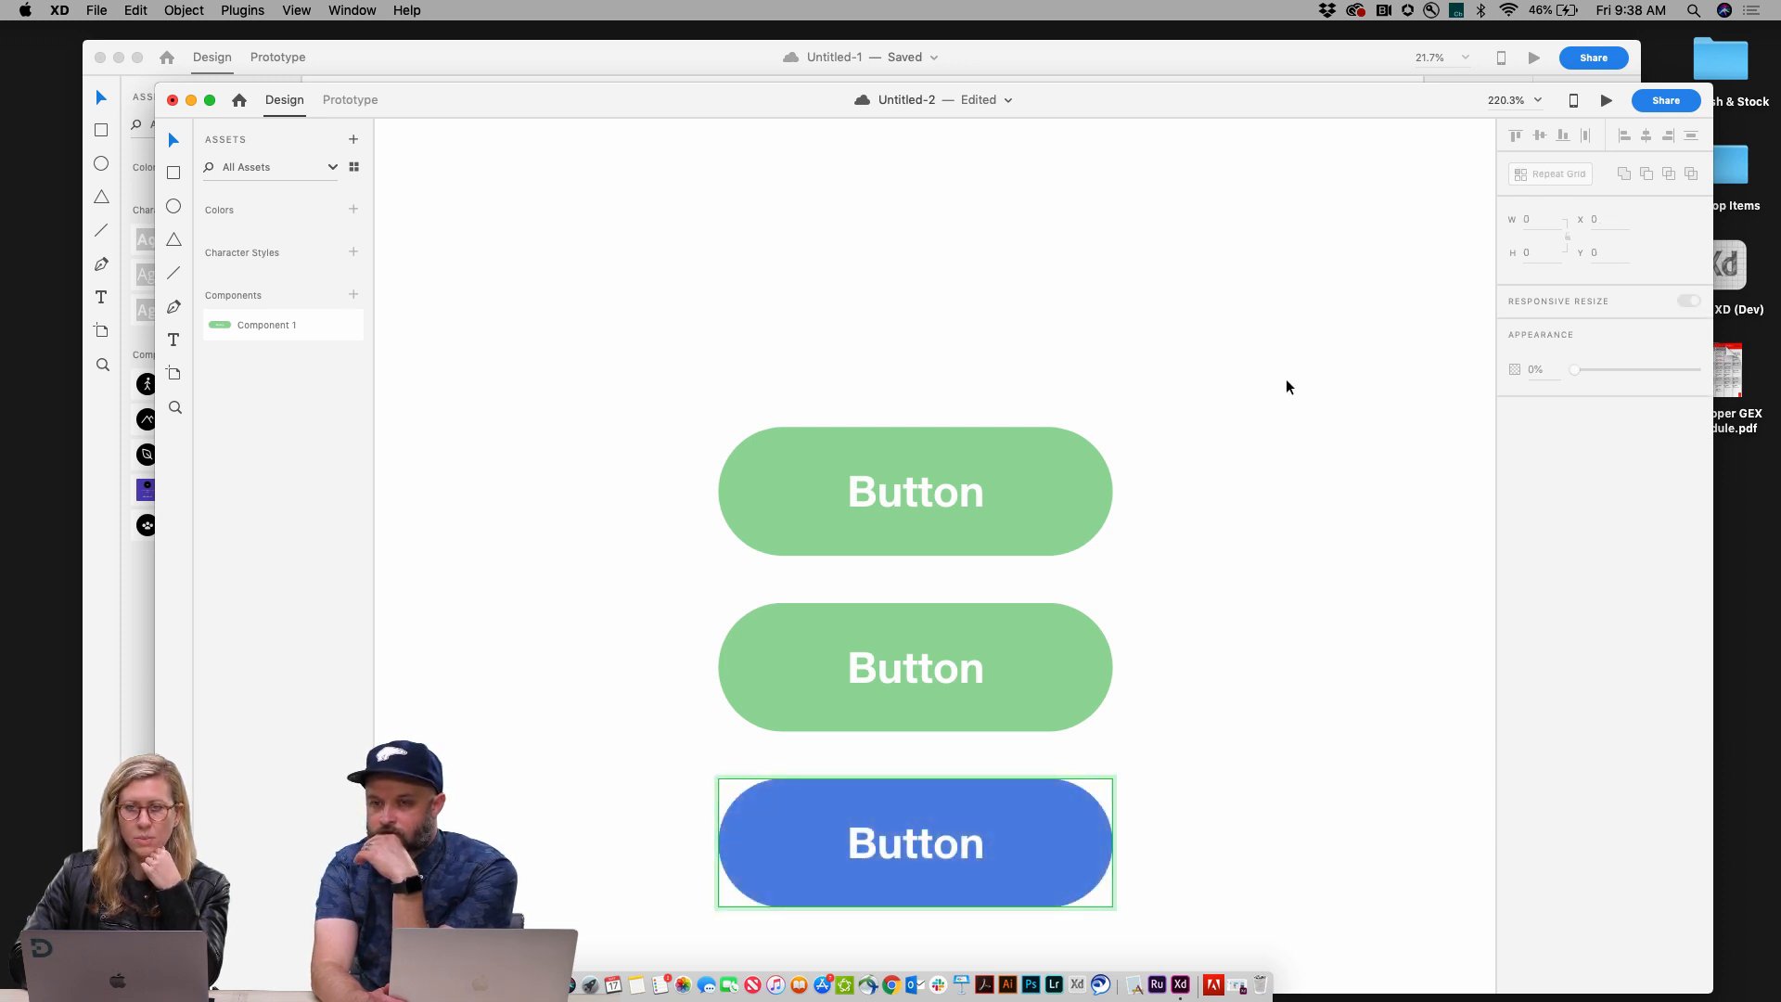
Step: Reduce the main component's corner radius to 17
scroll(1224, 536, down, 2)
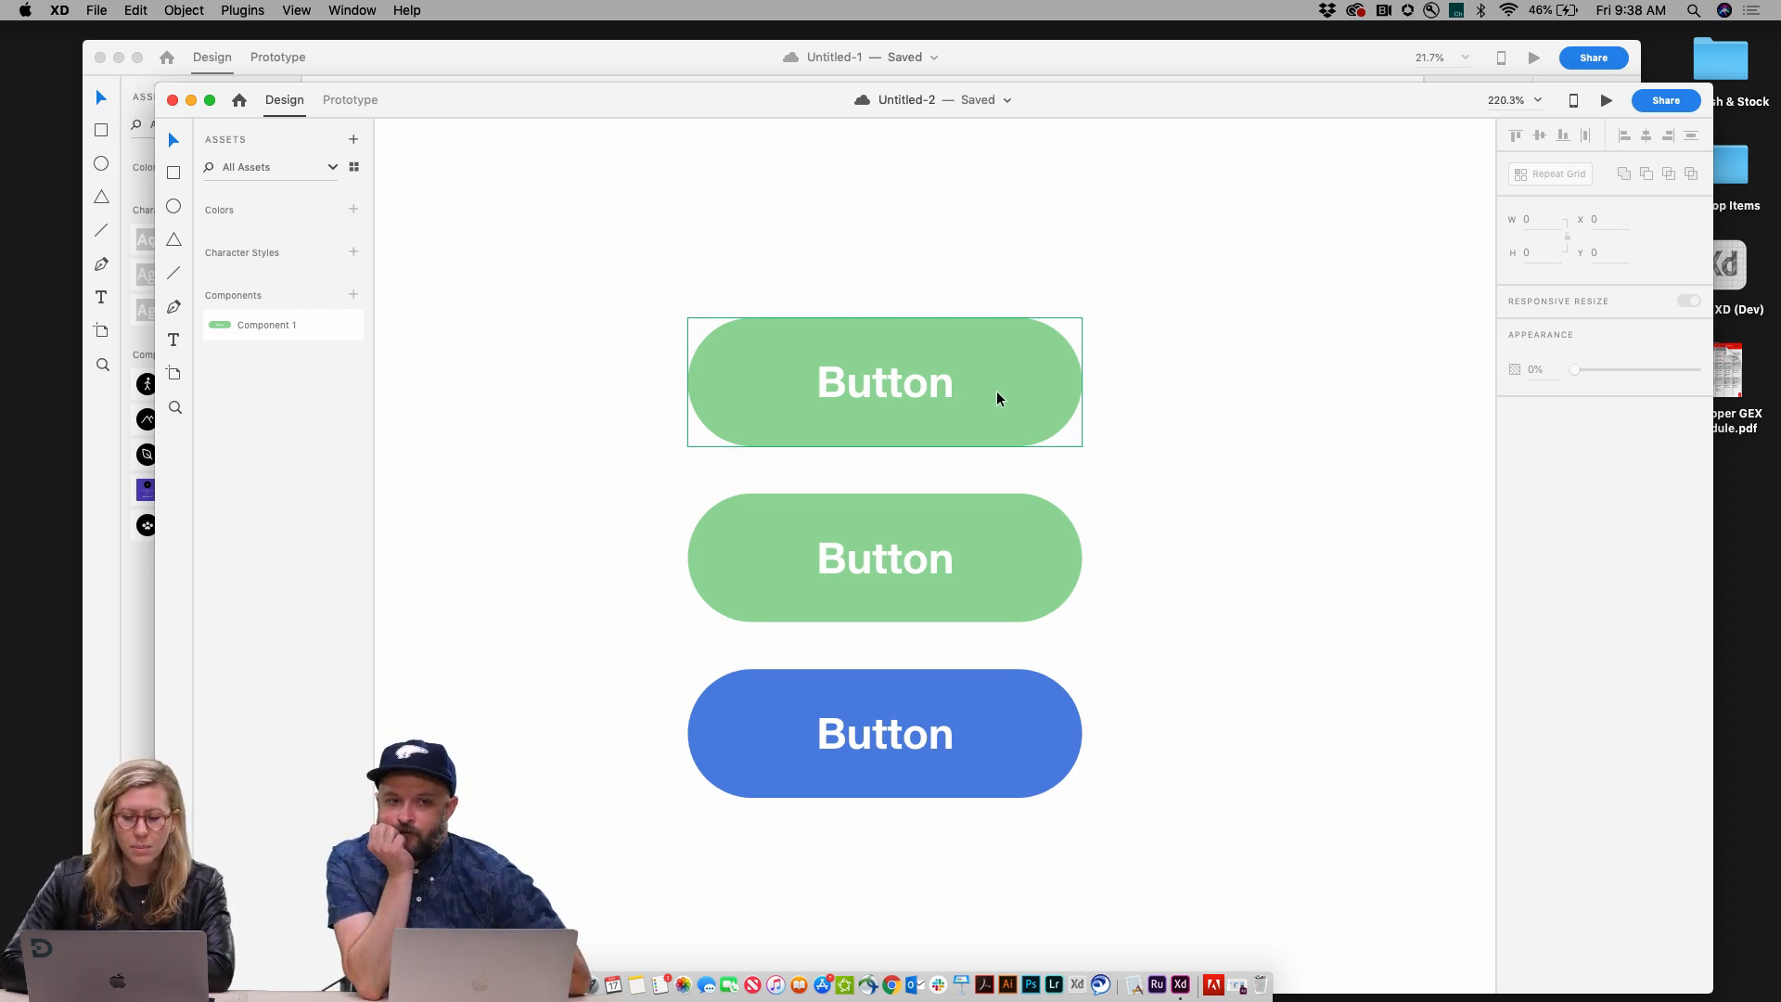
click(999, 398)
drag(1018, 383, 1079, 417)
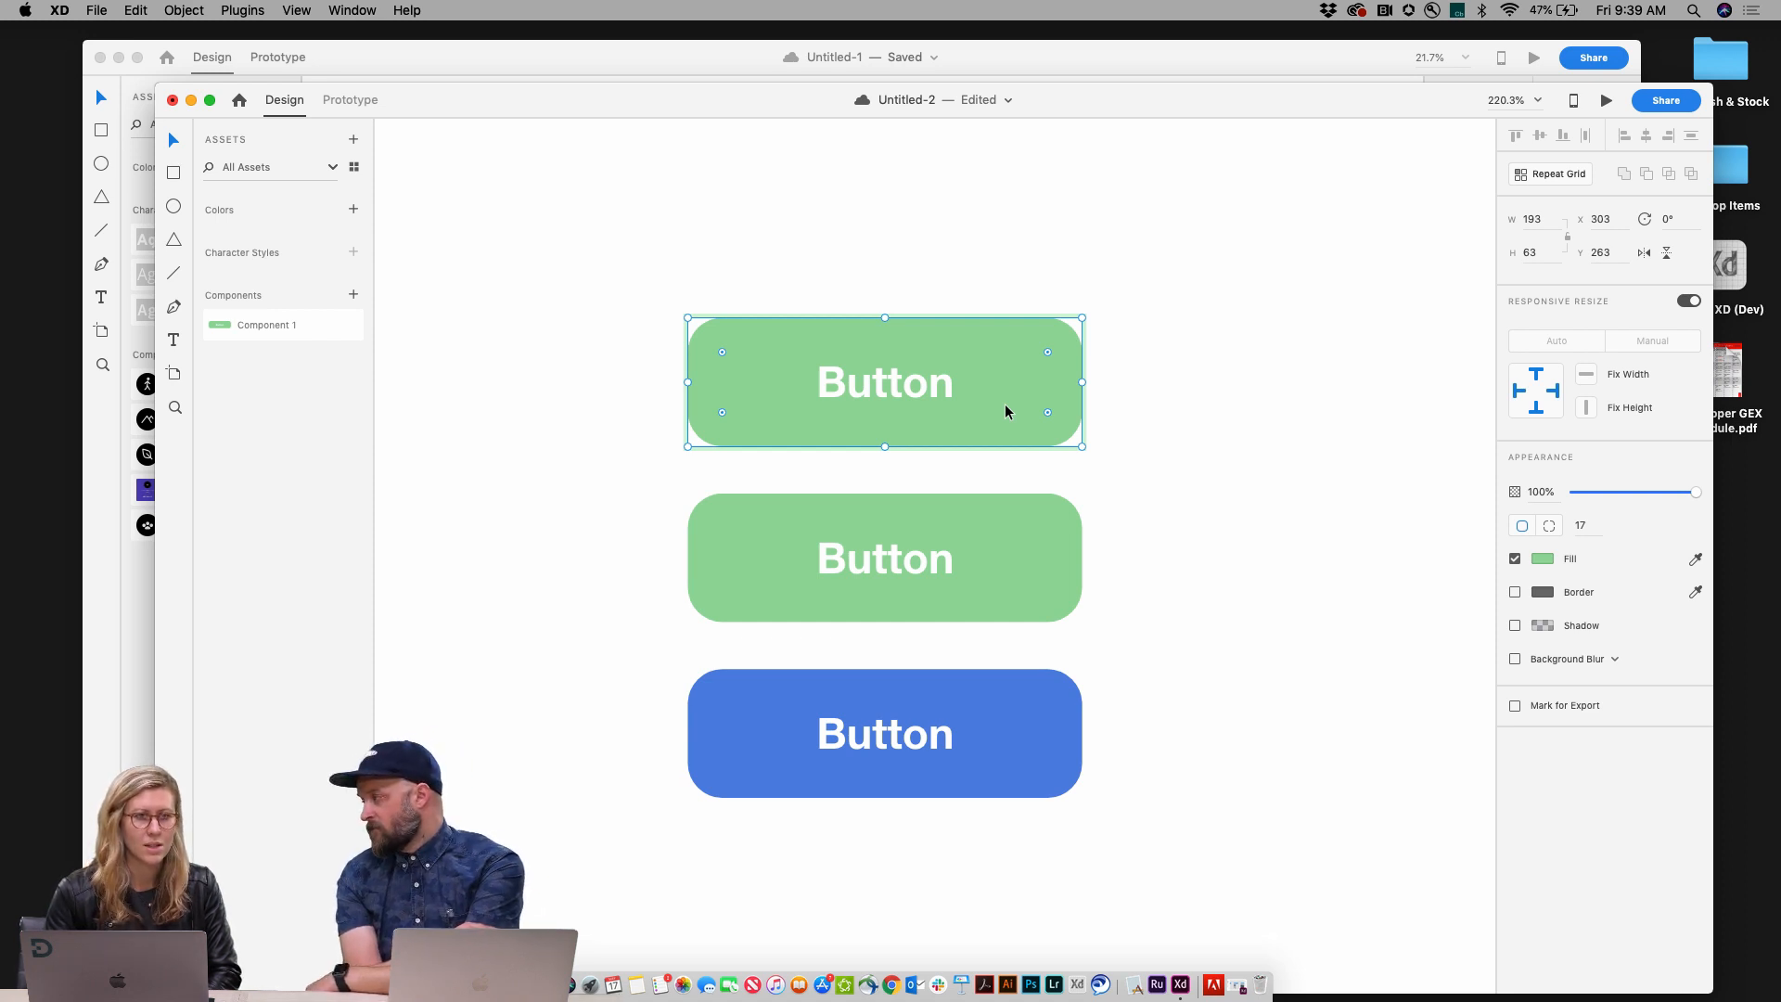
click(1133, 426)
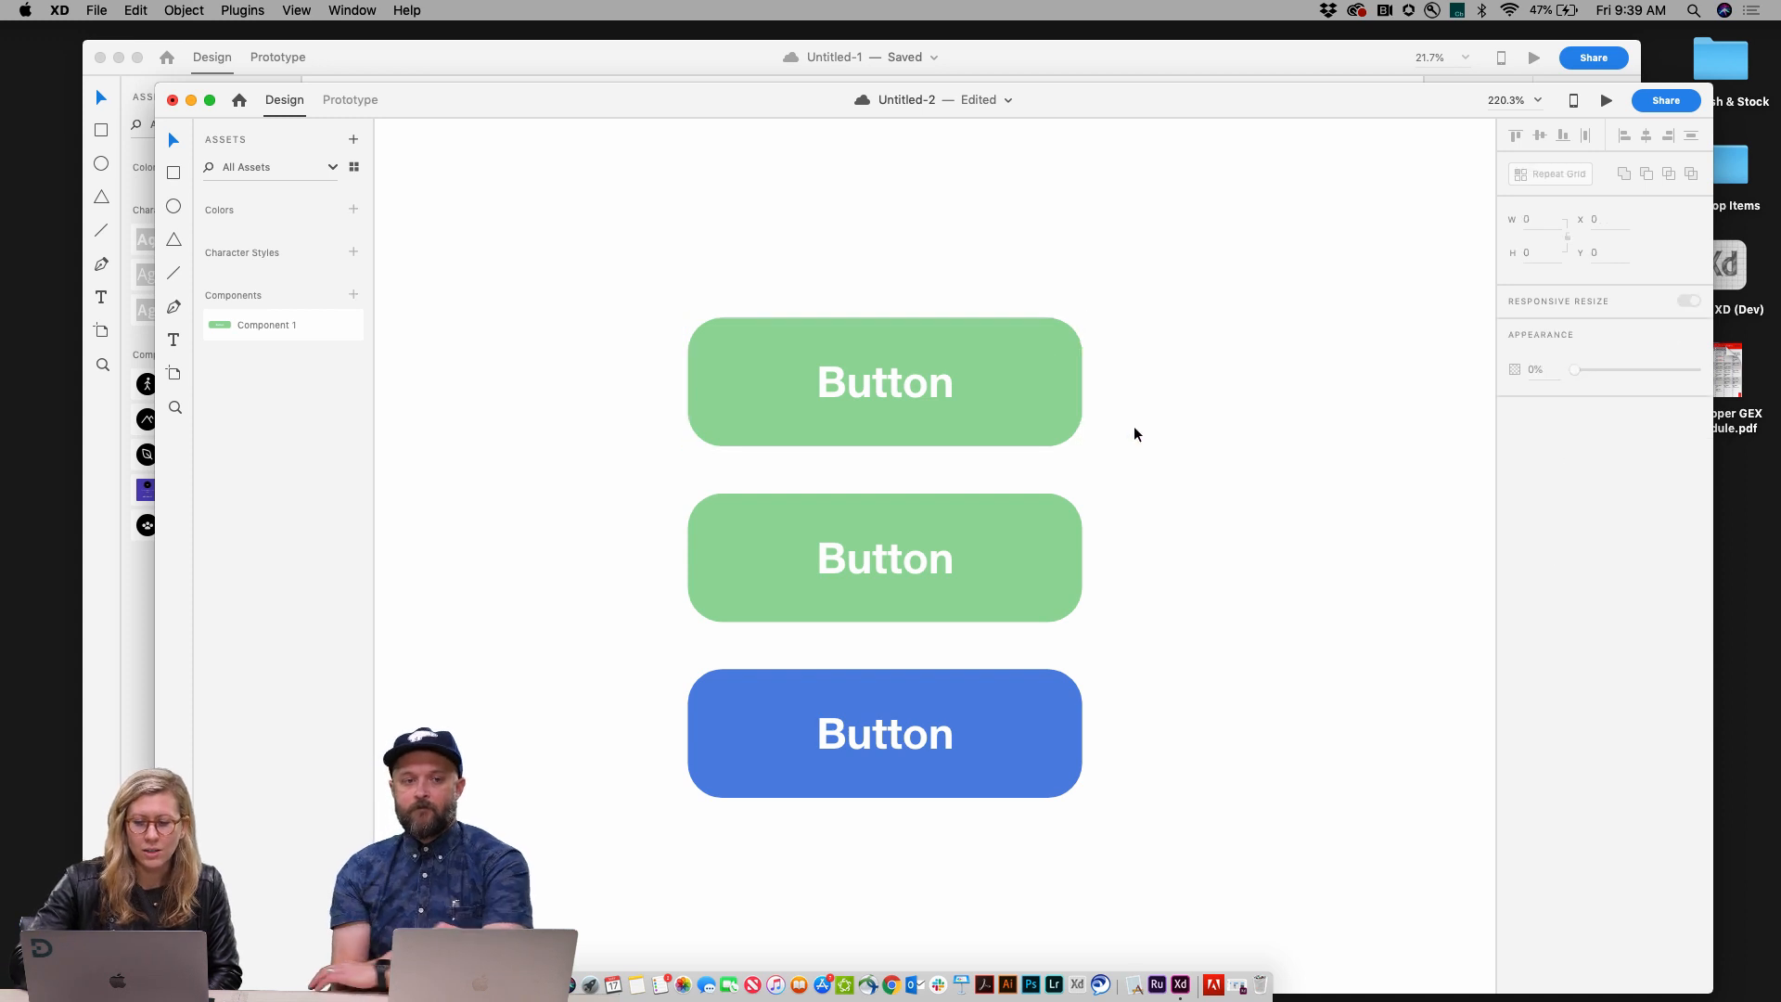
scroll(1133, 427, down, 2)
scroll(1133, 436, down, 3)
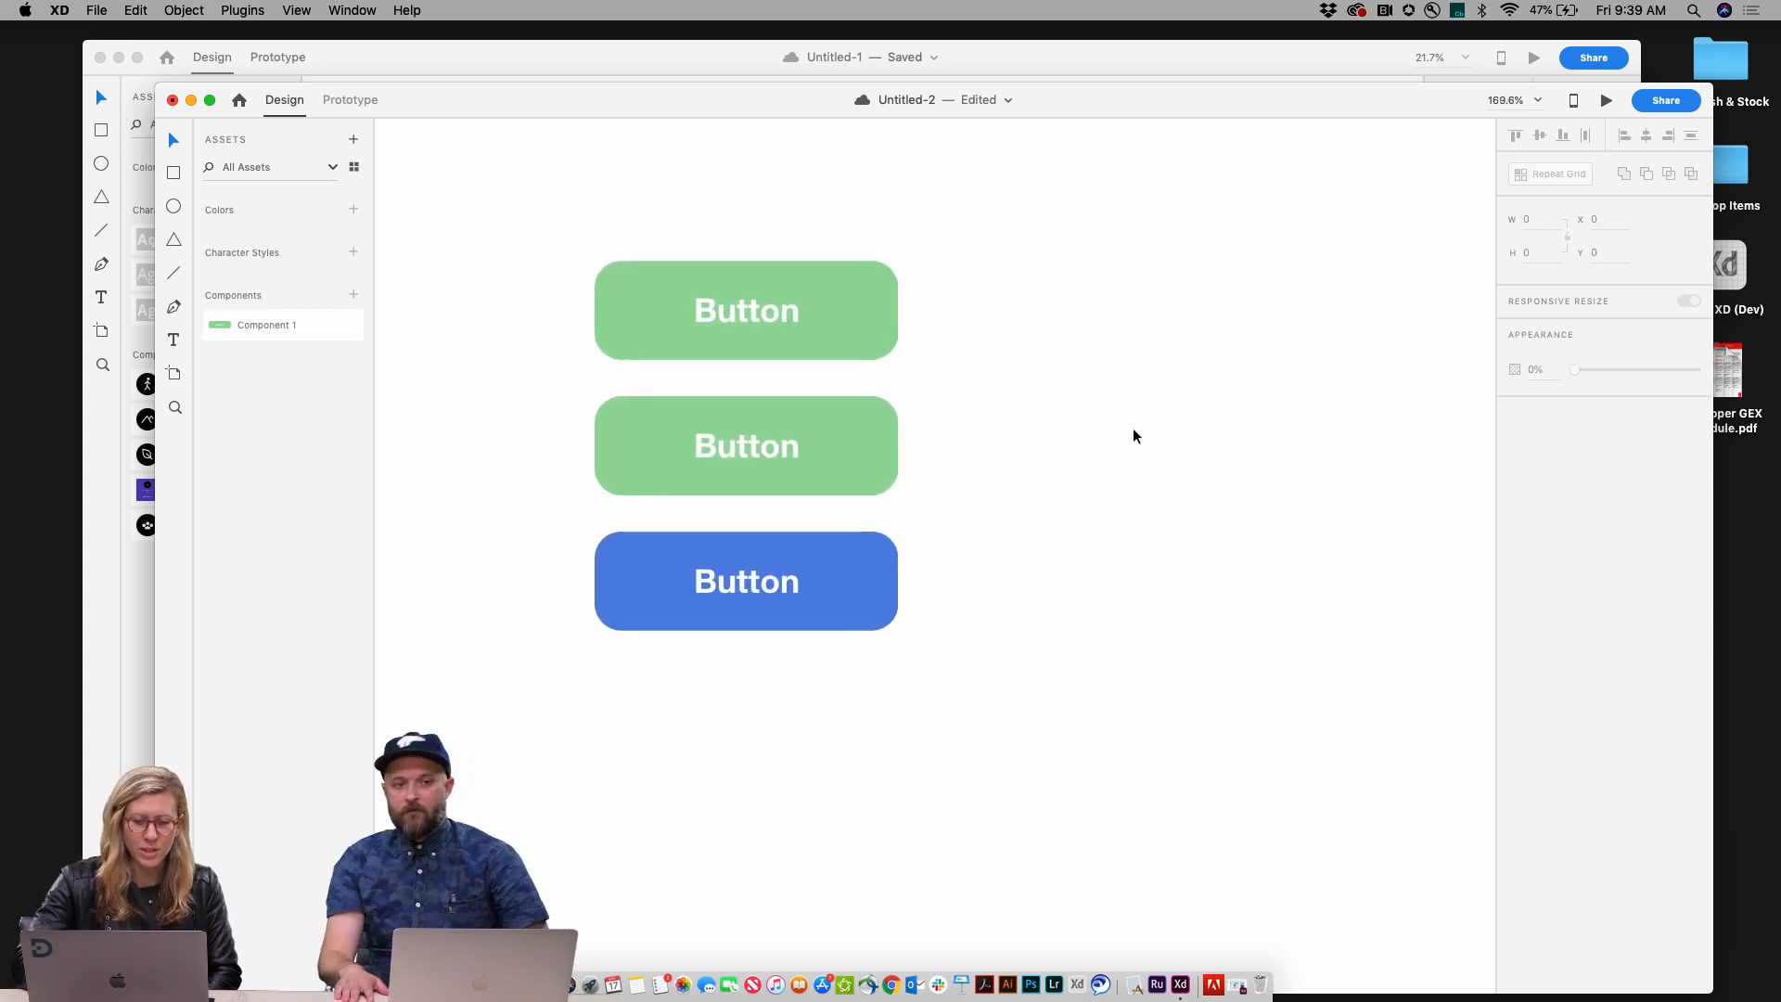
click(852, 608)
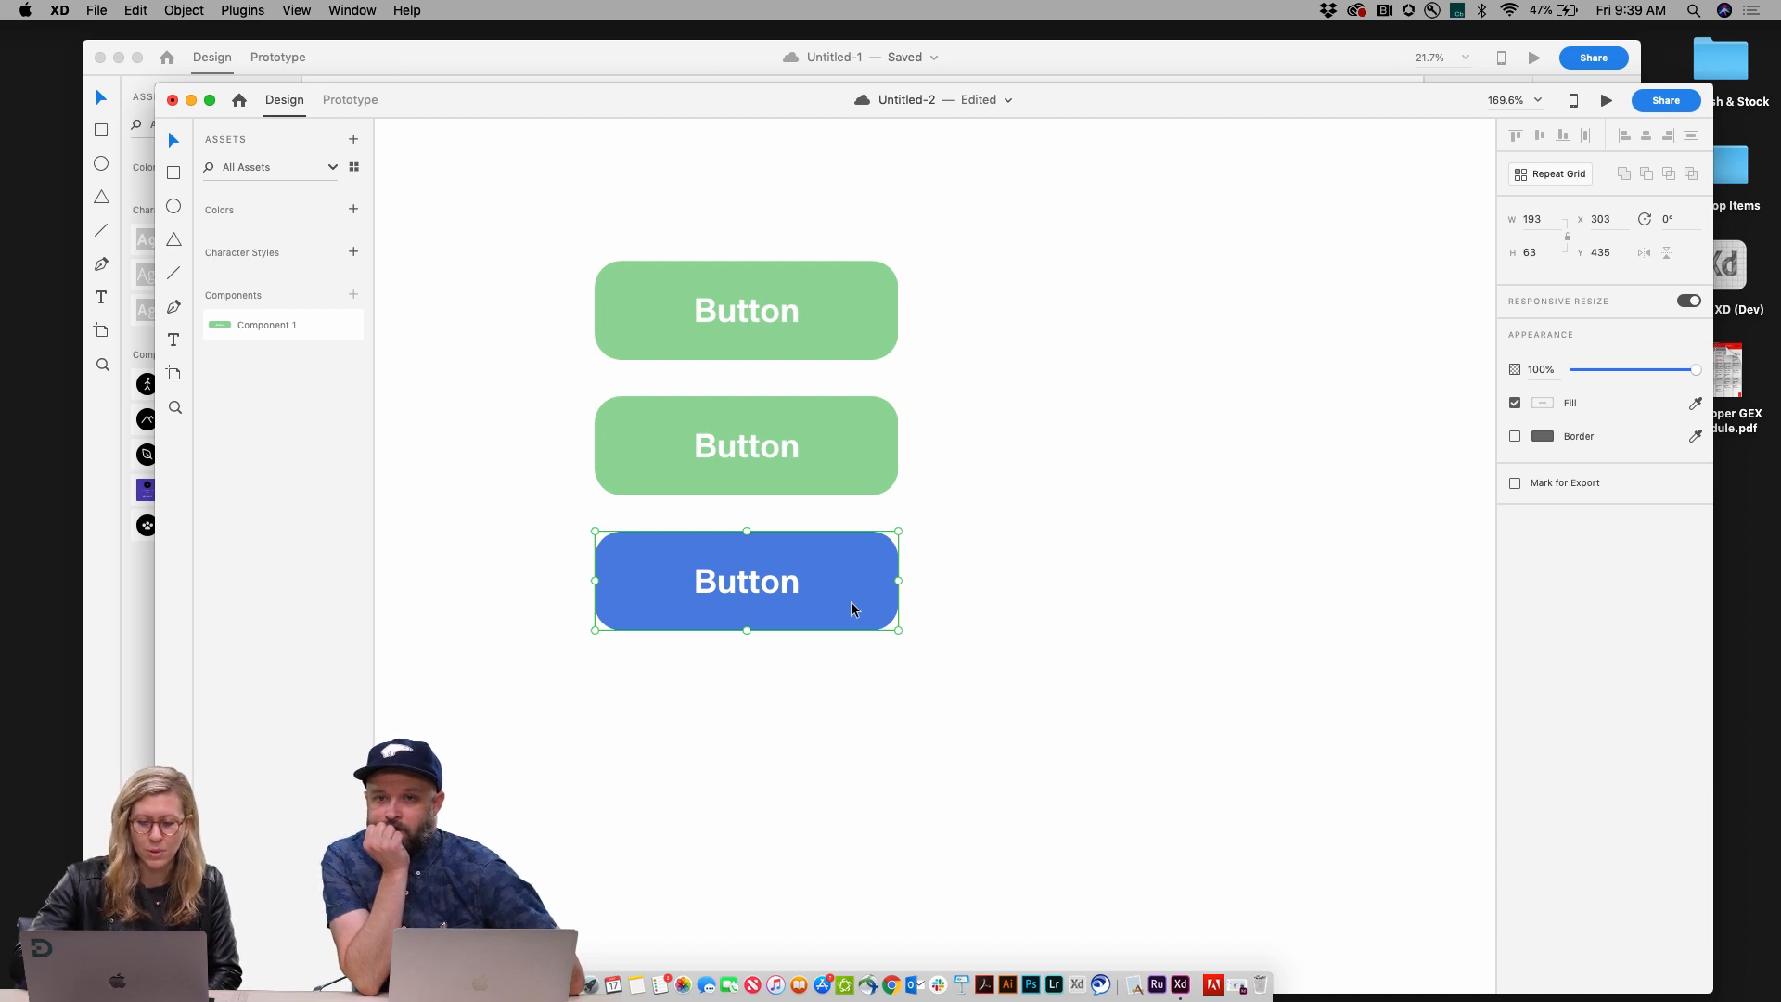
drag(853, 609, 854, 717)
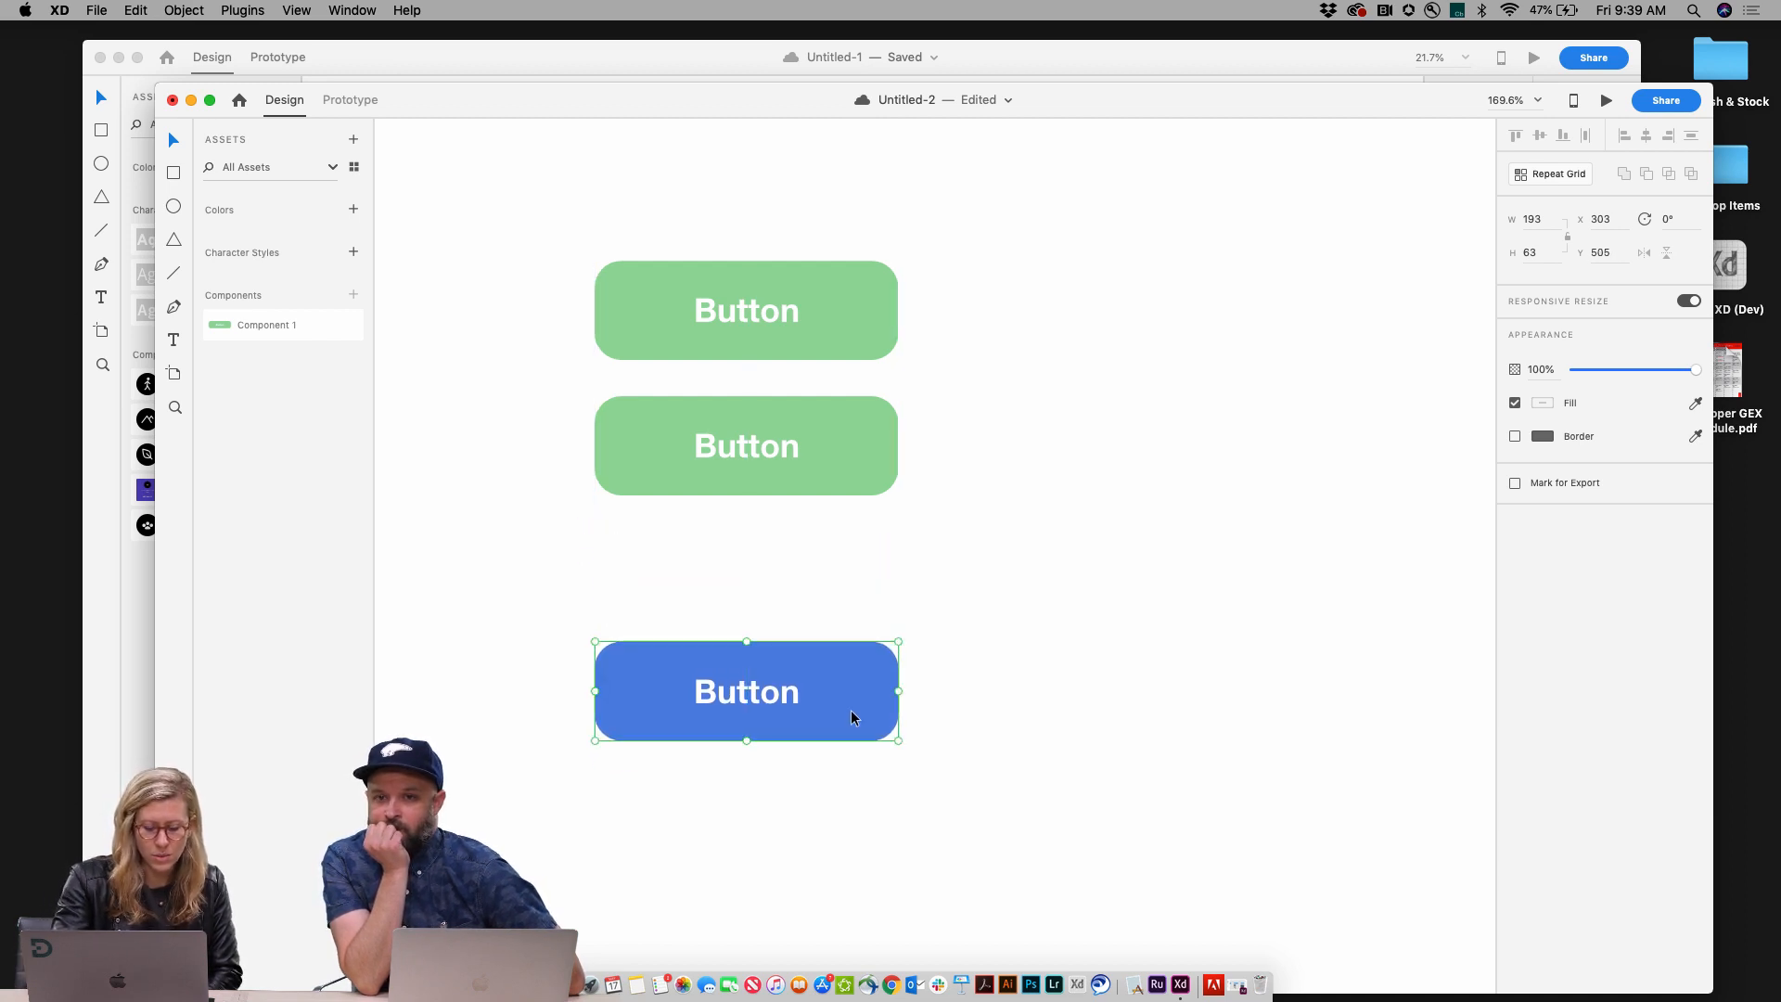
key(super+z)
Step: Duplicate the blue button, move the copy below it and stretch it to about 315 px wide
key(super+d)
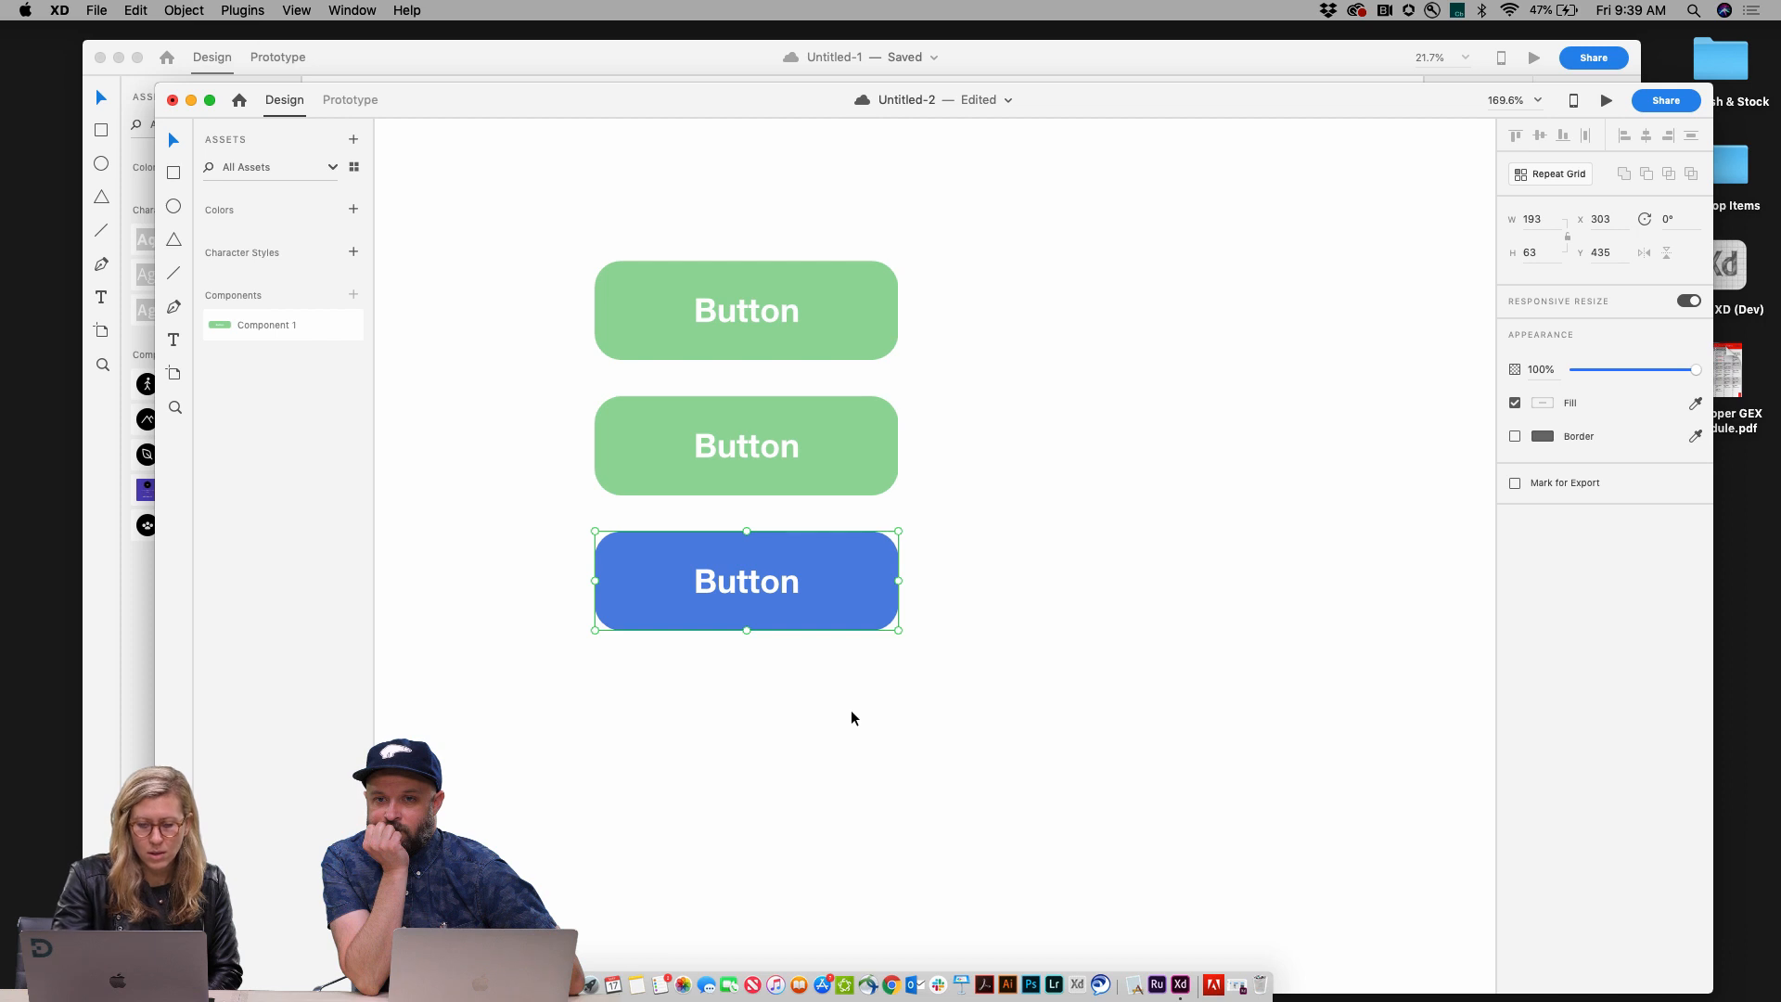
drag(839, 588, 1090, 716)
Step: Replace the copy's label with "Longer text"
double_click(886, 732)
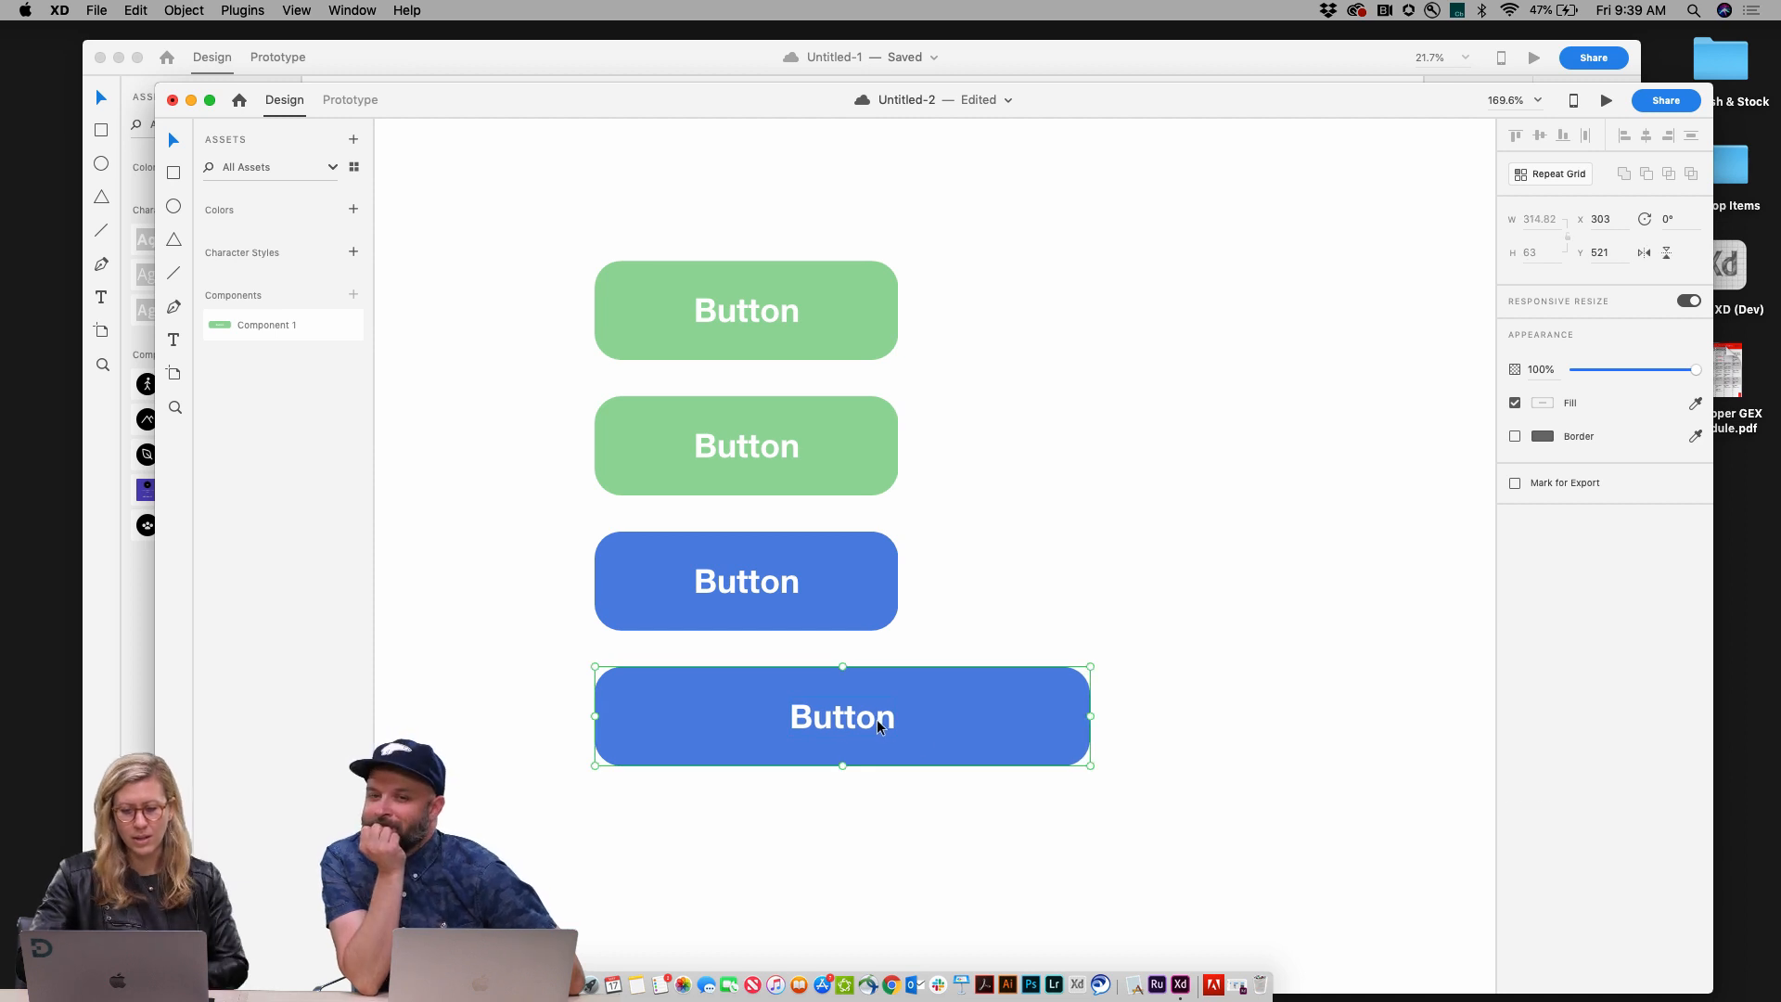
double_click(886, 732)
text(Lon)
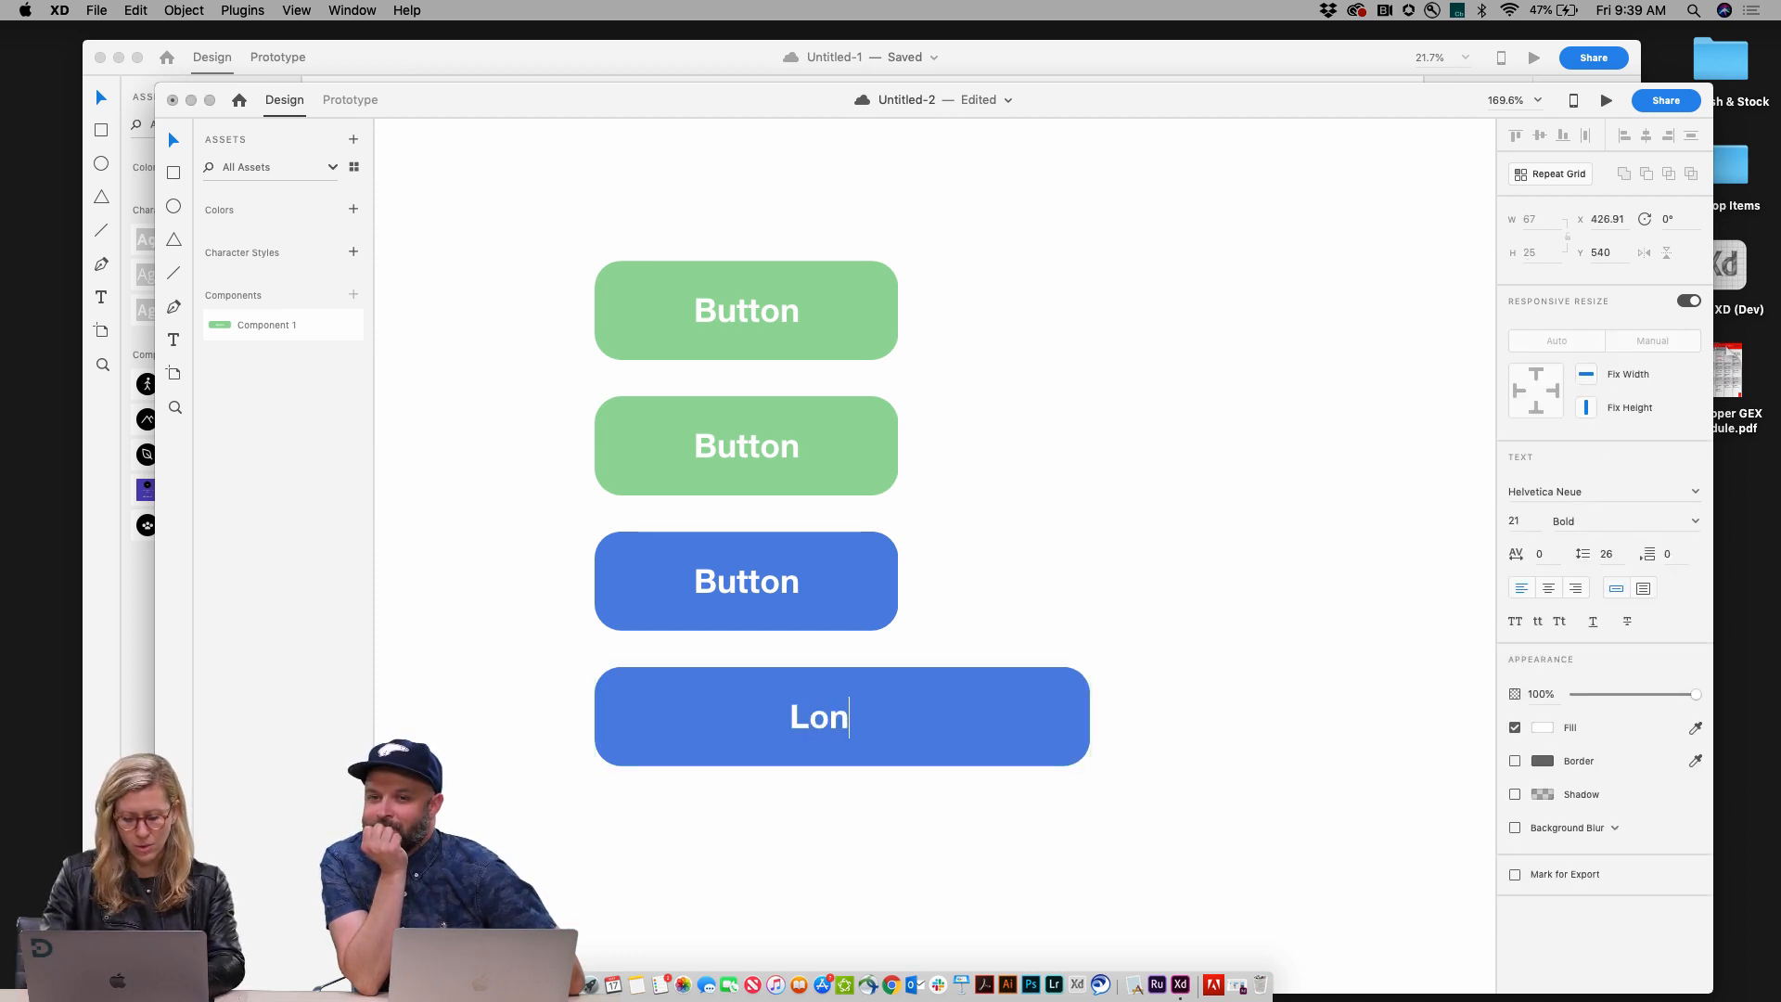
text(ger text)
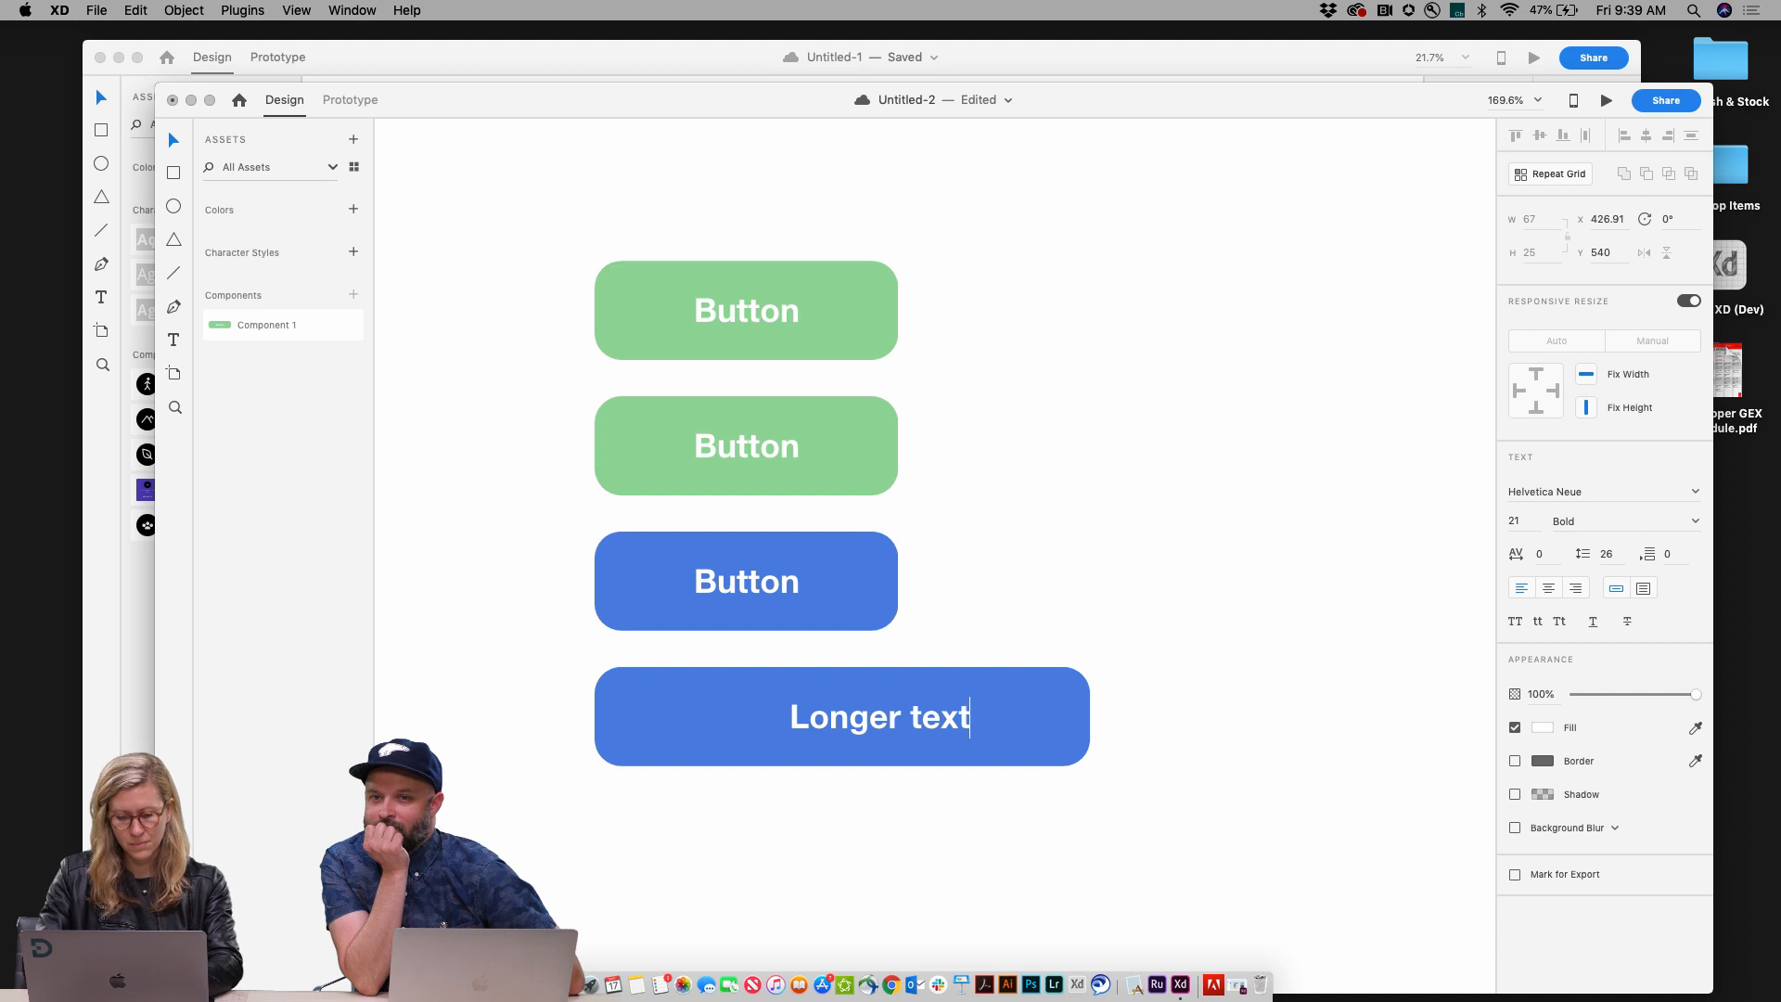
key(Escape)
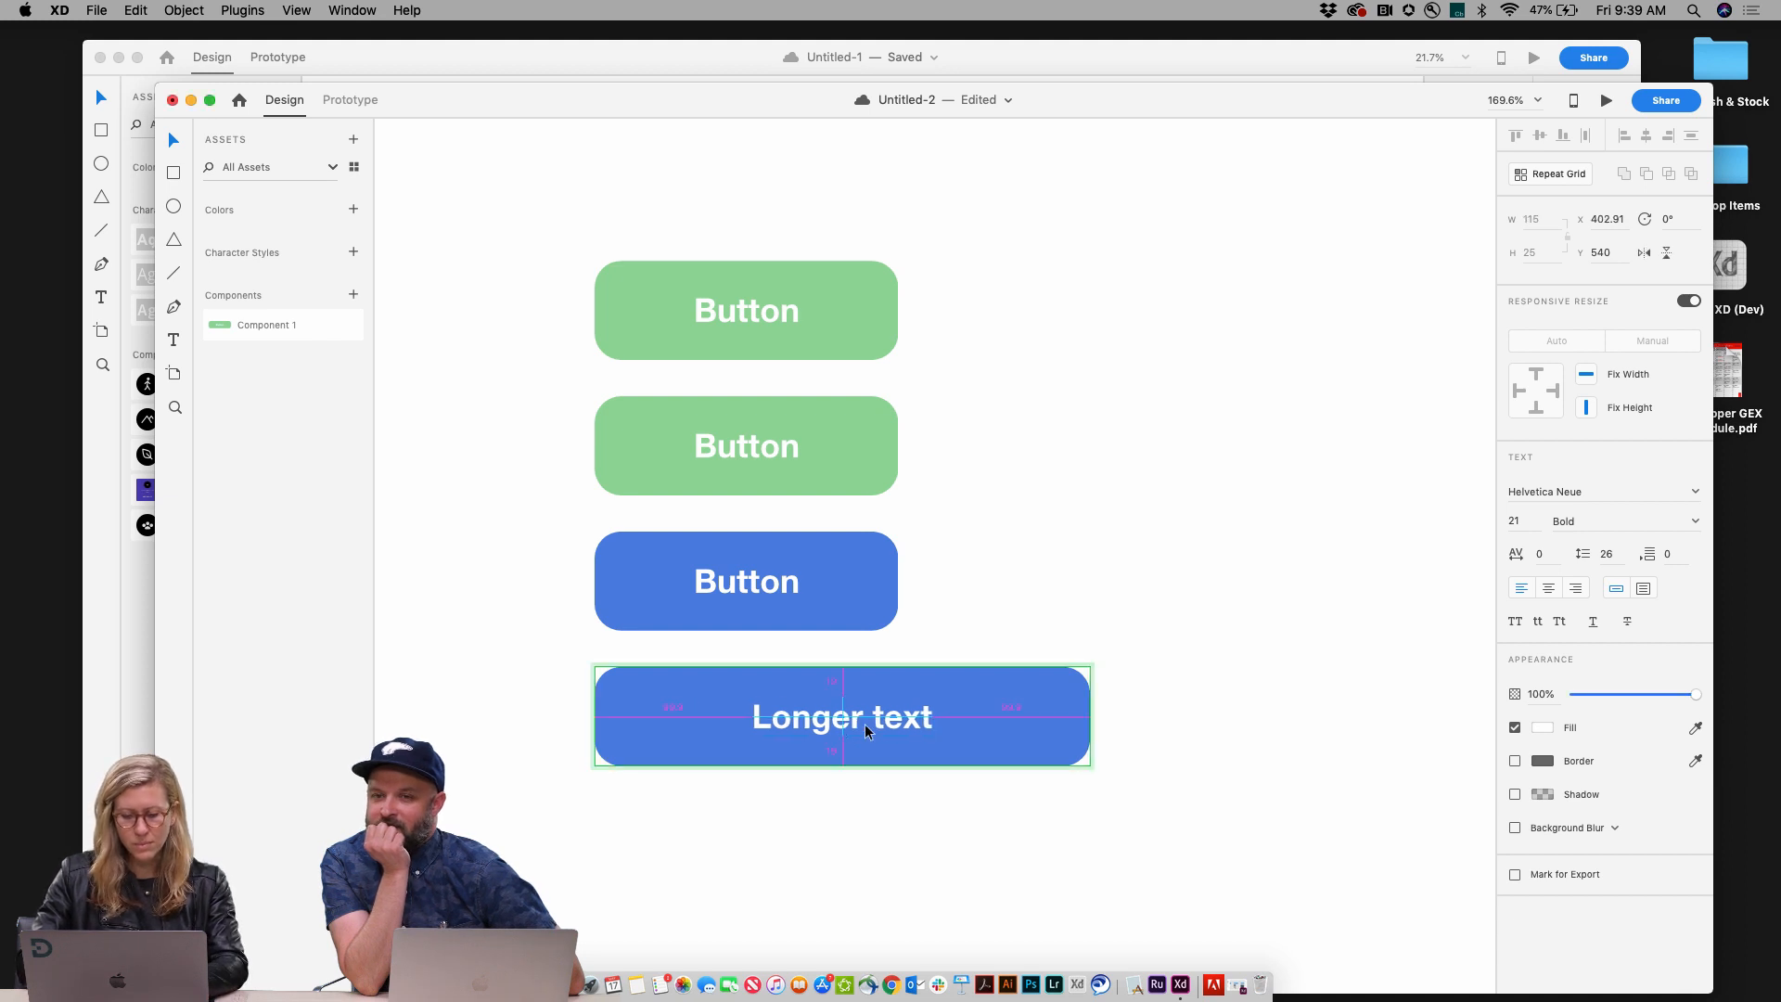
click(1090, 520)
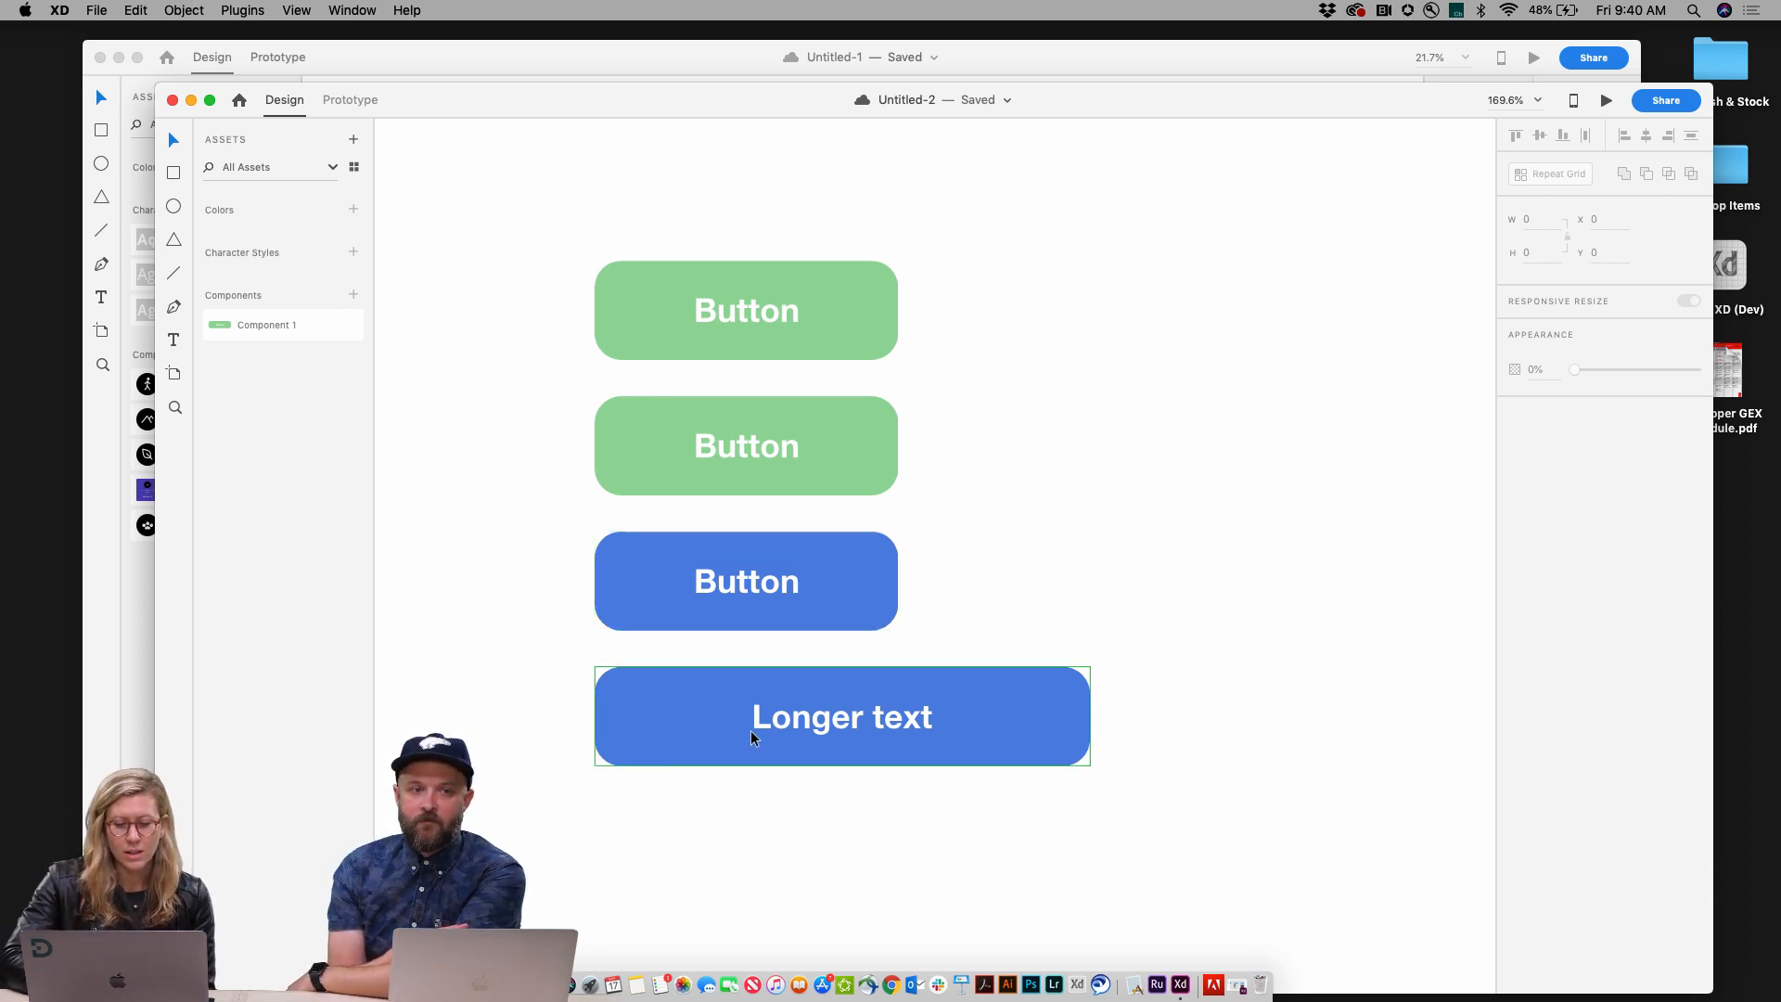
scroll(748, 739, down, 2)
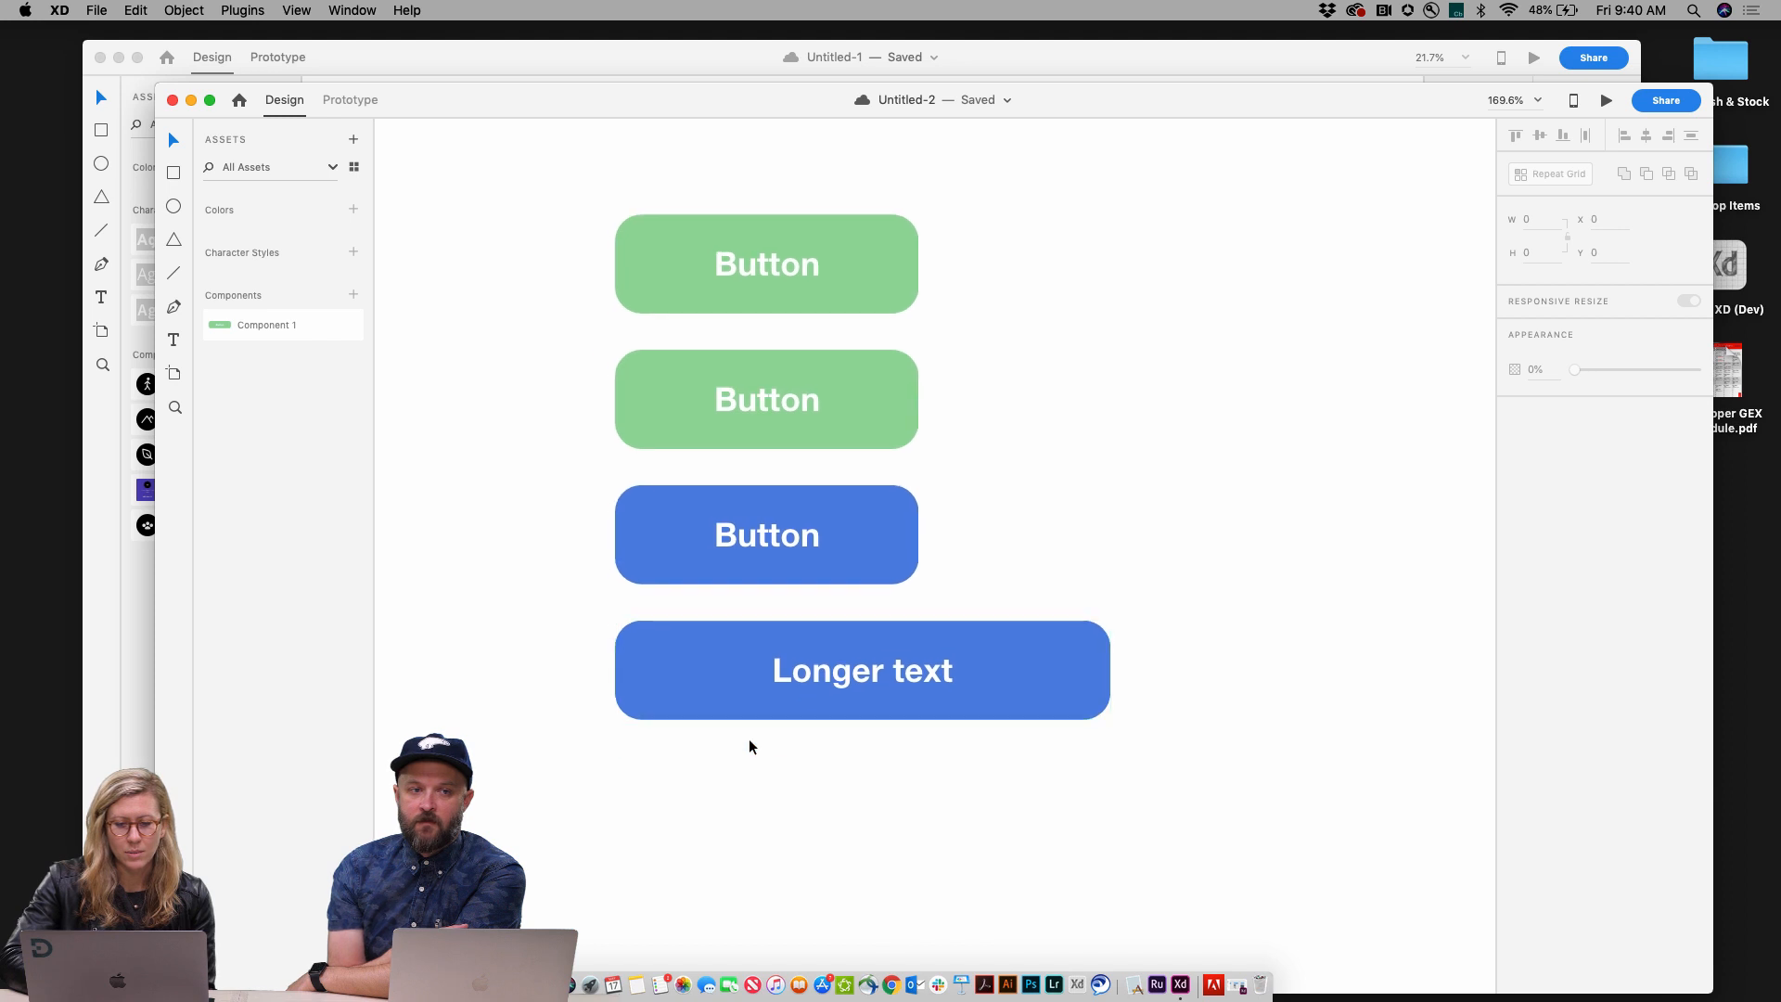
click(799, 673)
drag(799, 672, 793, 792)
key(super+z)
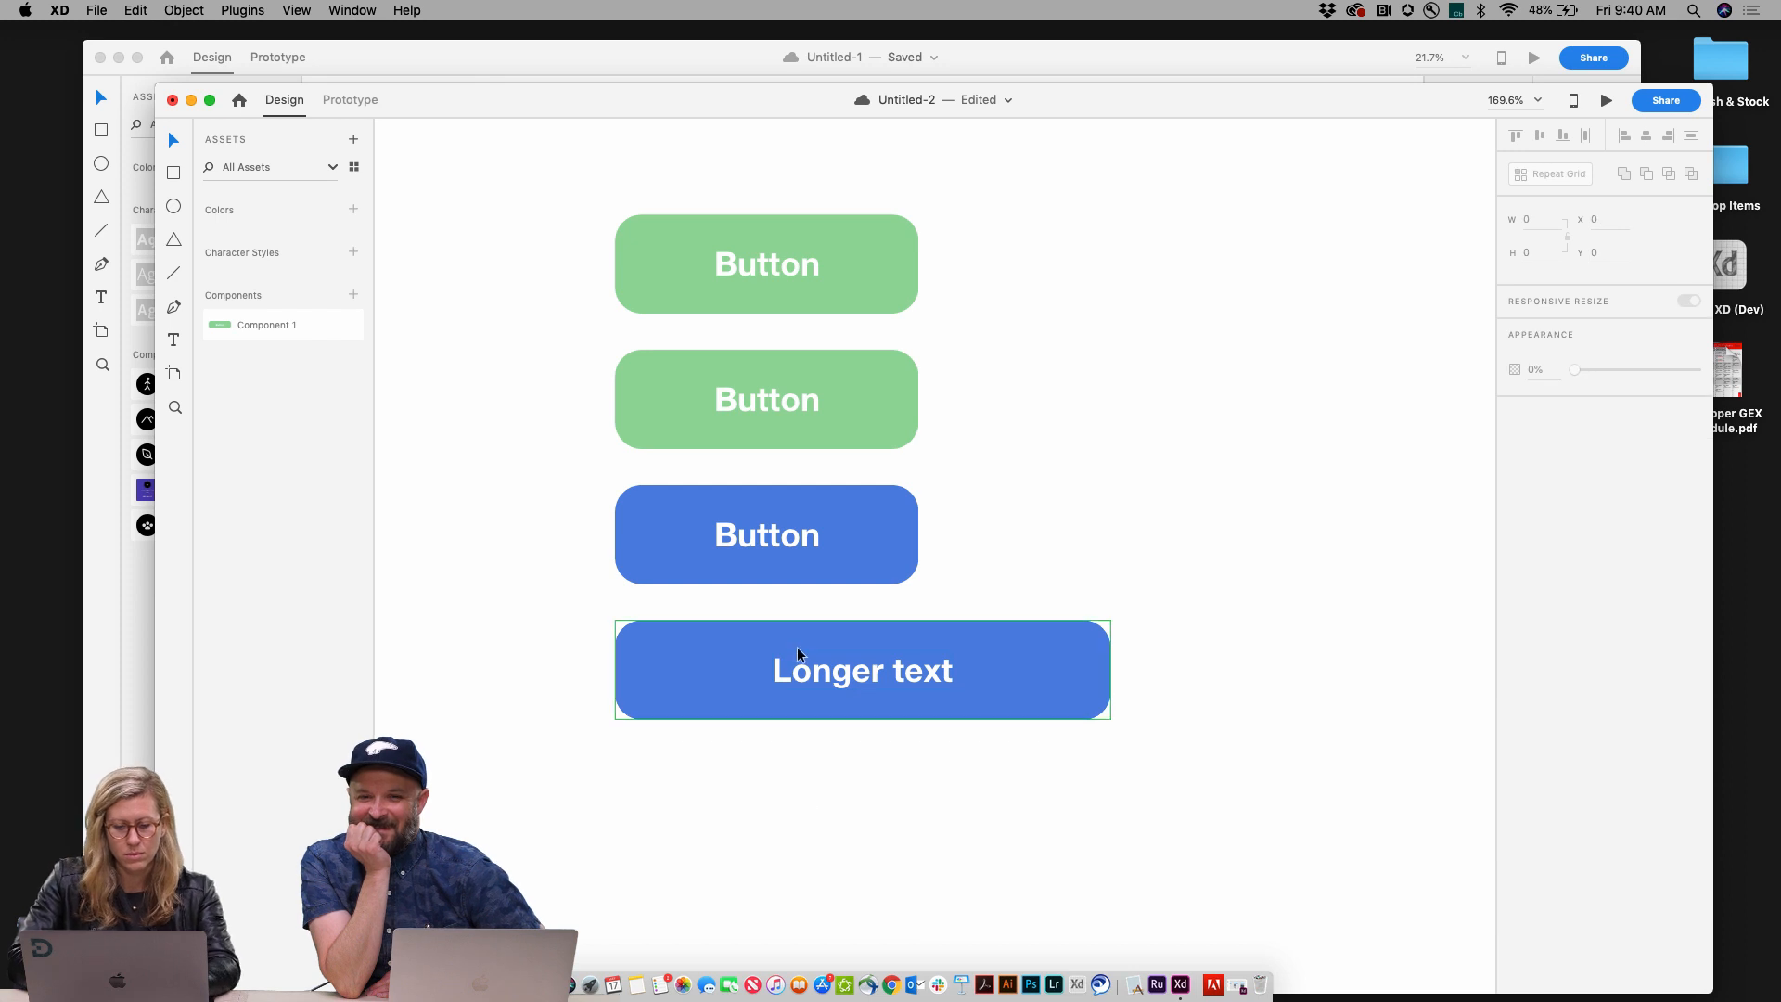
Step: Duplicate the Longer text button and place the copy directly below it
alt+drag(798, 648, 791, 782)
scroll(790, 782, down, 2)
scroll(791, 781, down, 3)
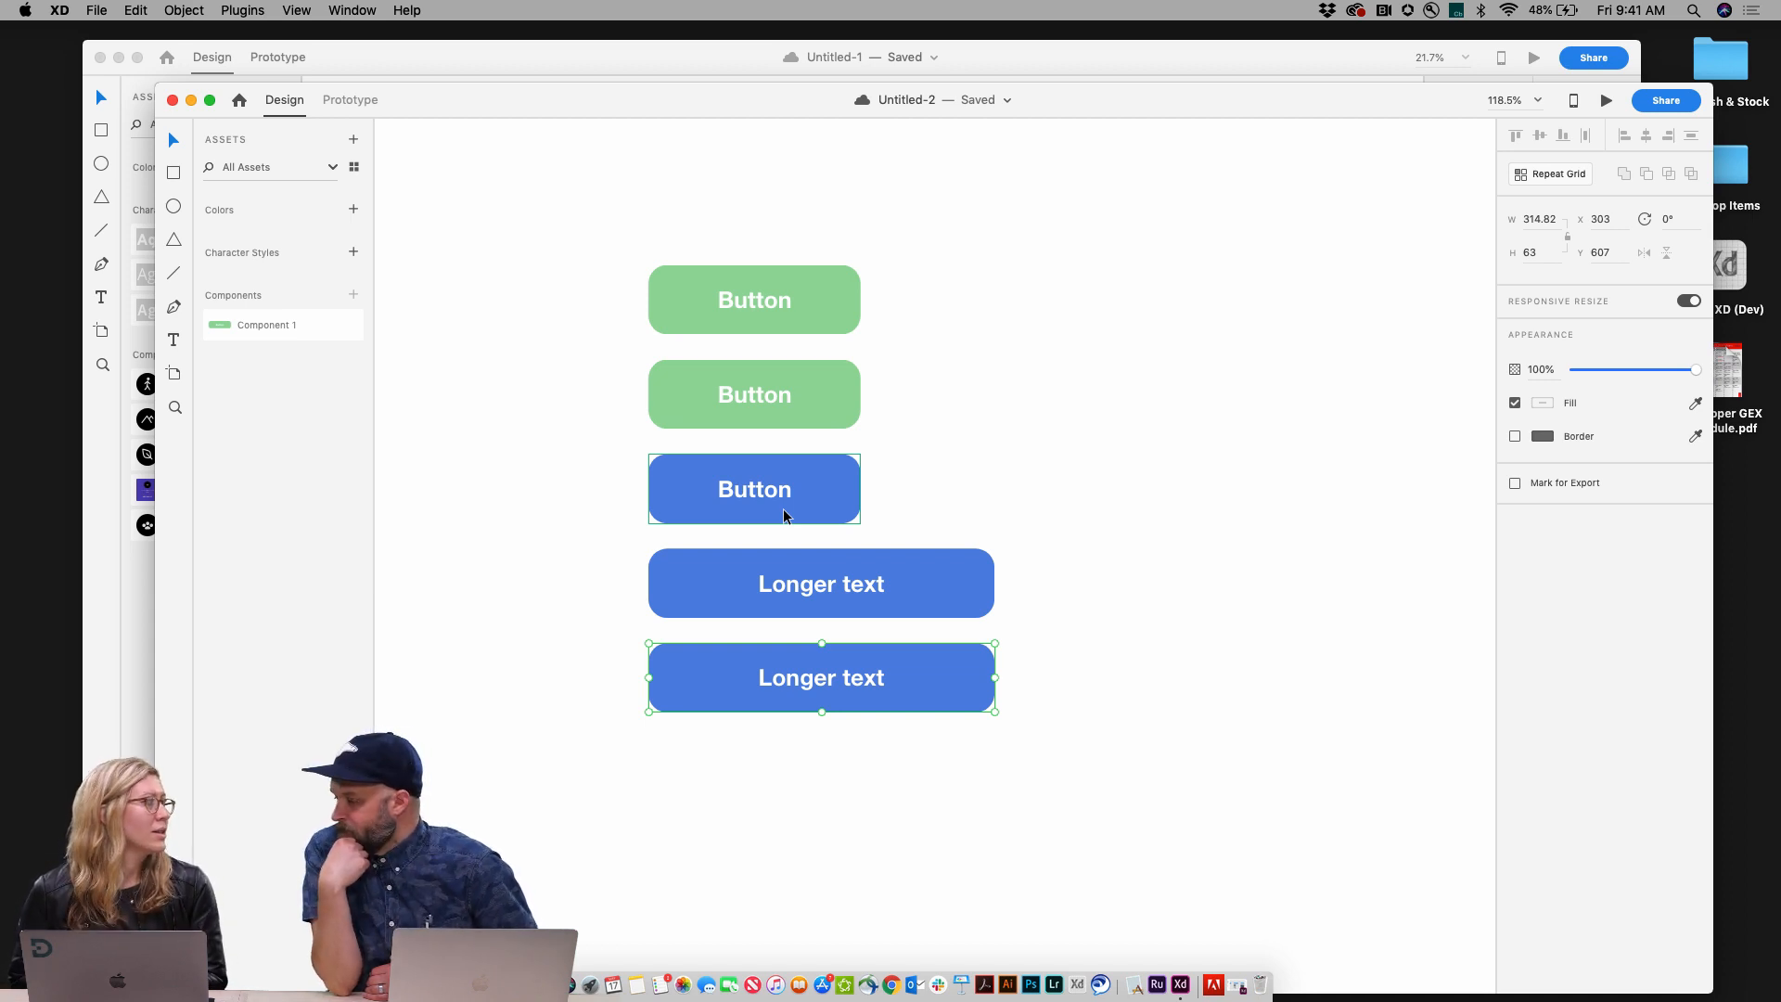
Step: Draw a circle about 23 px wide inside the bottom button, to the left of its label
double_click(779, 682)
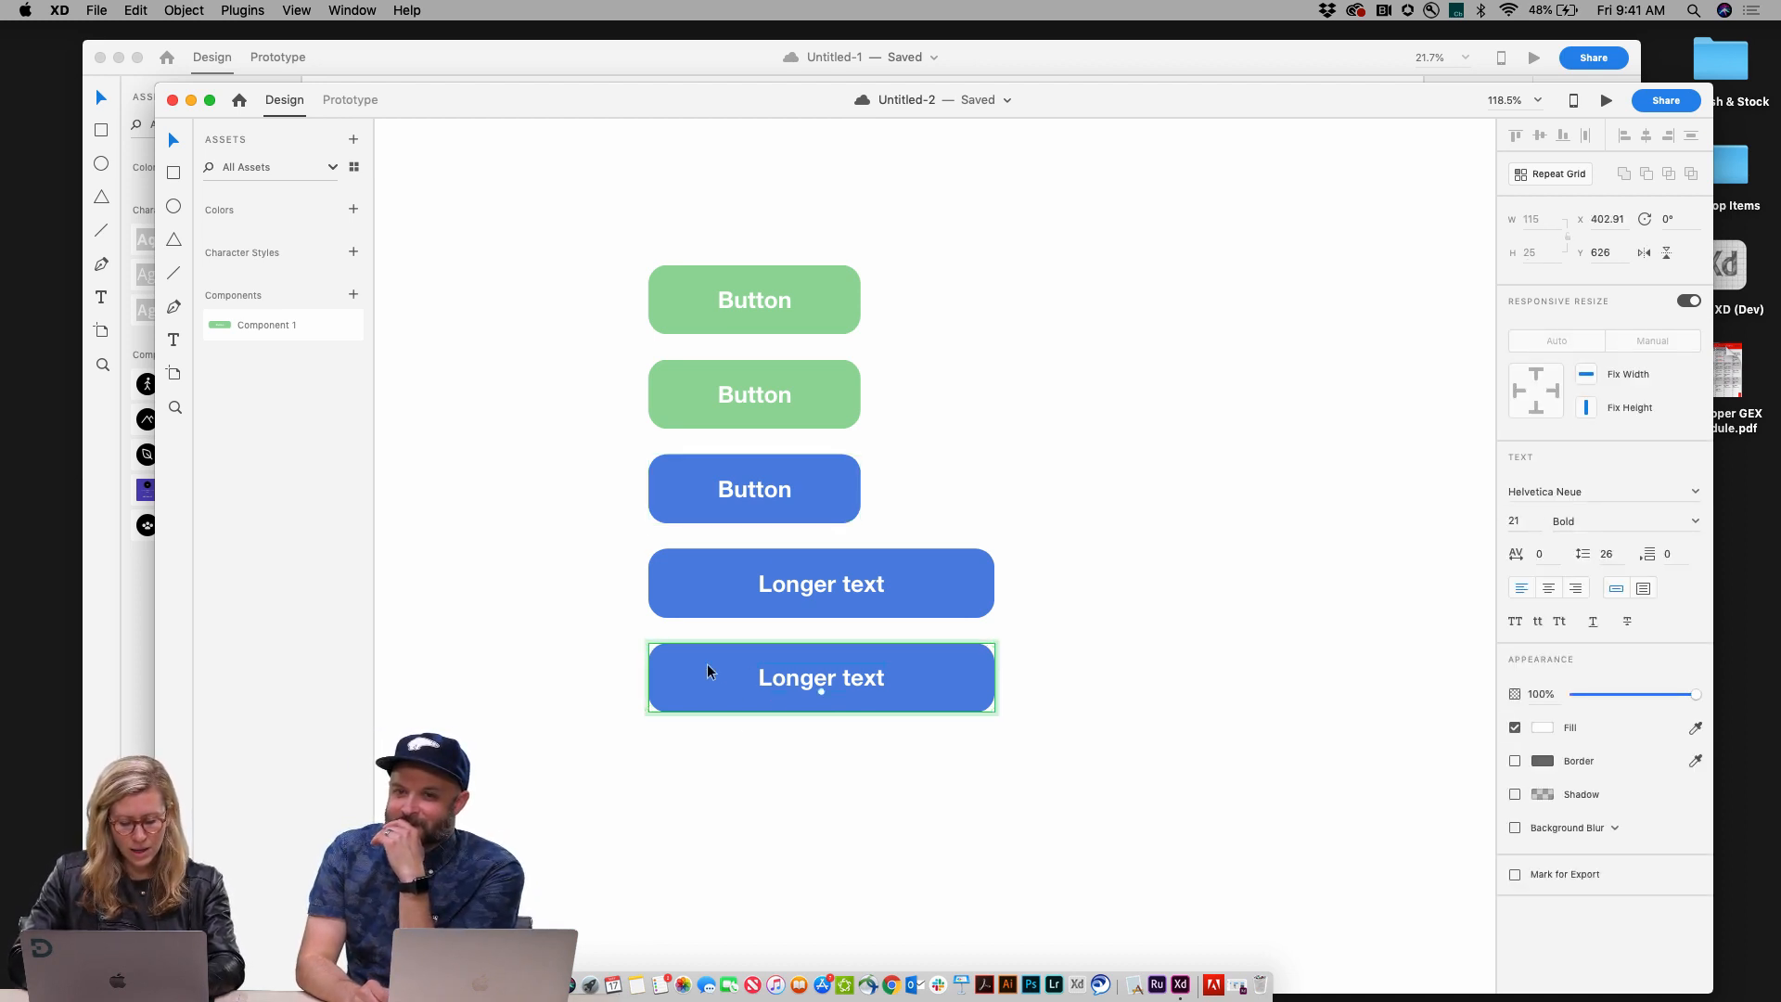
key(e)
drag(715, 670, 738, 692)
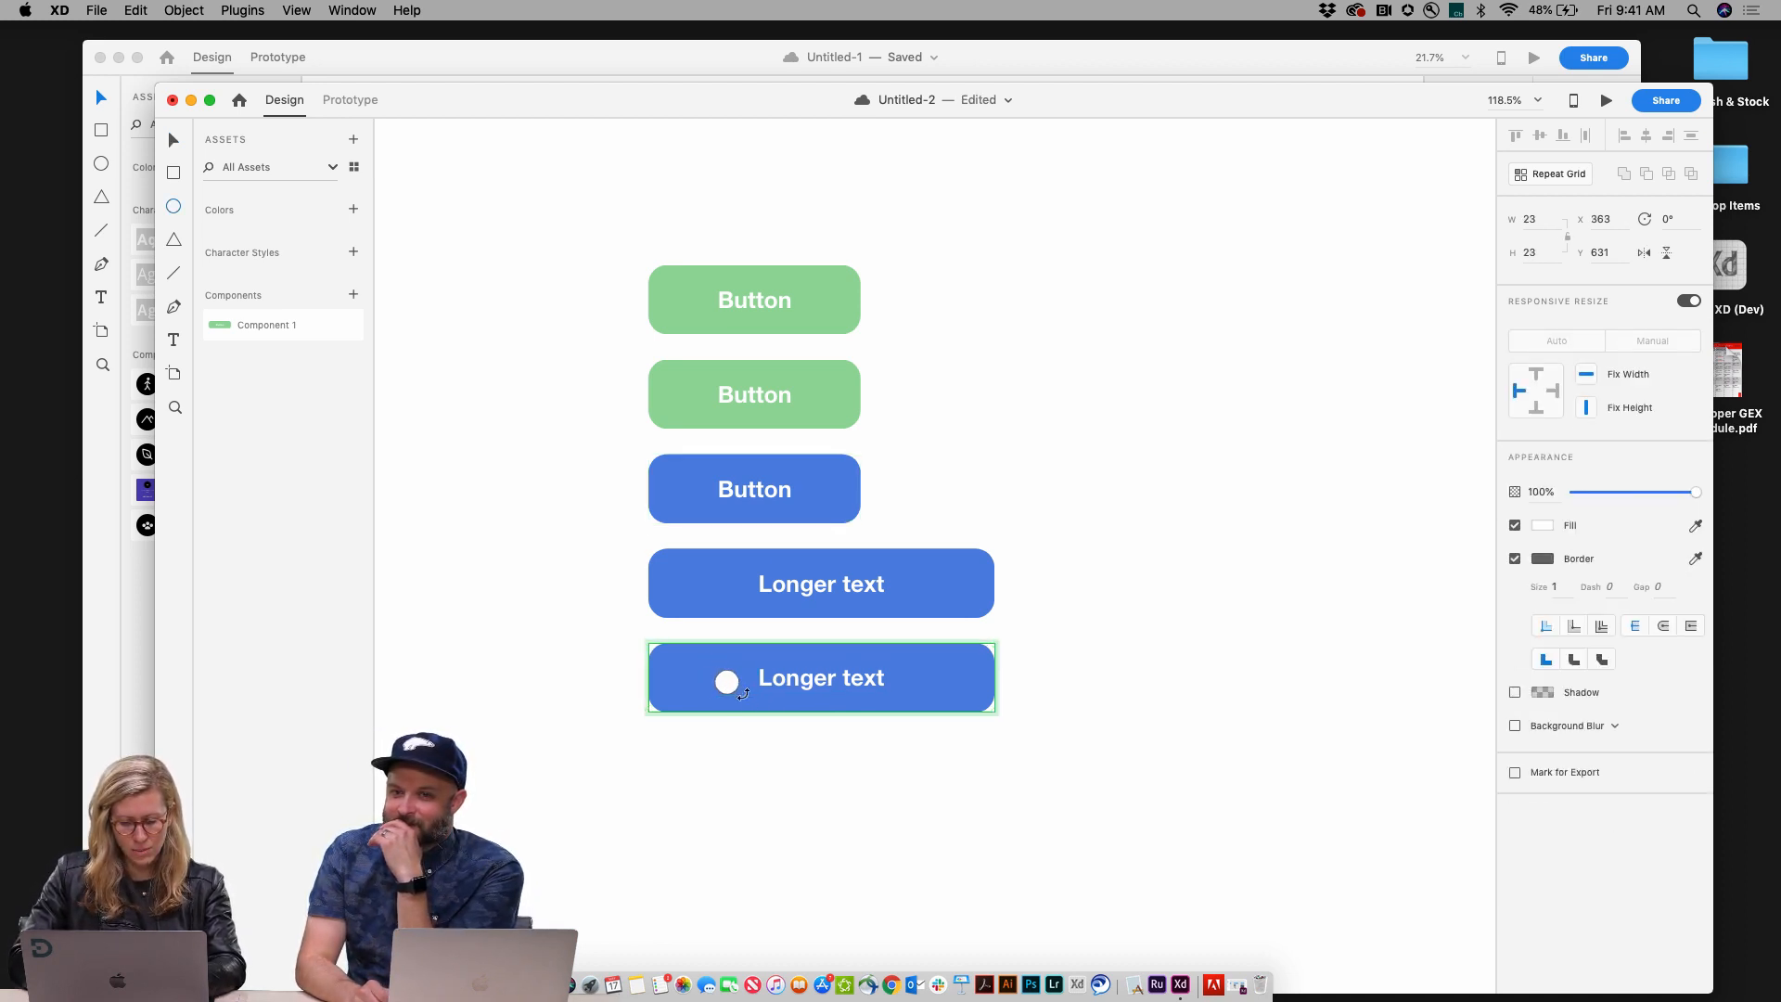
key(Escape)
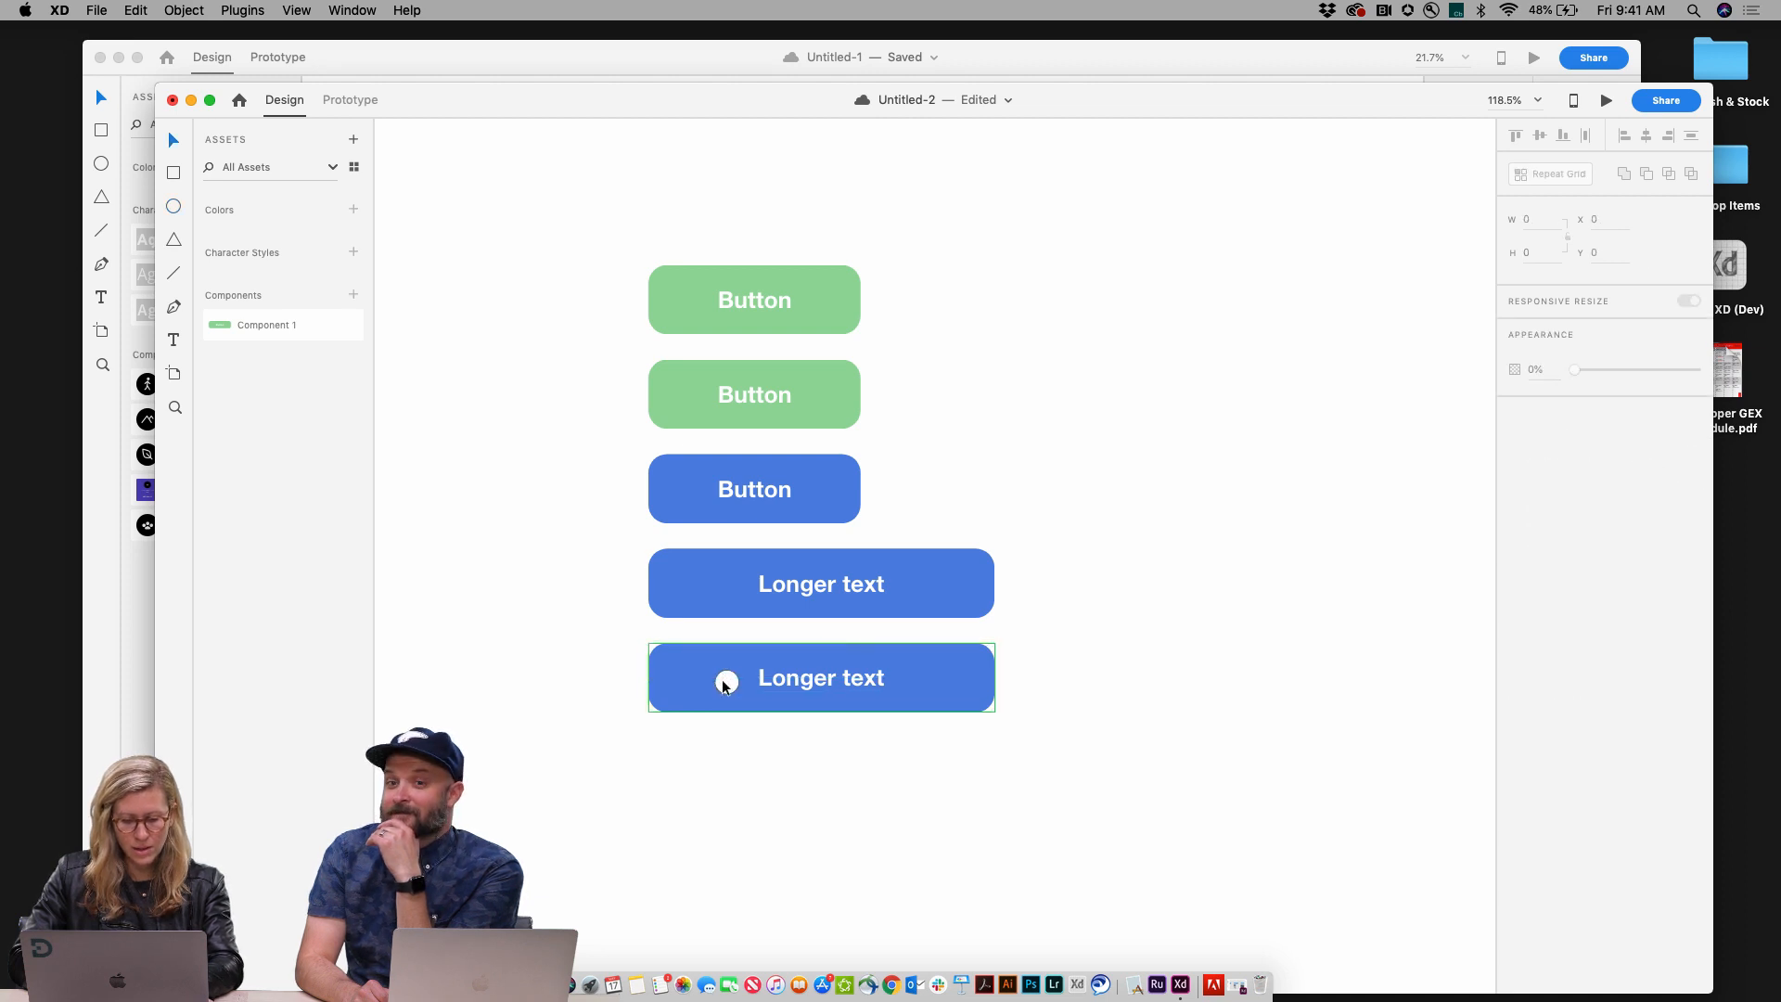
Step: Remove the circle's border and nudge it up by one pixel
click(724, 682)
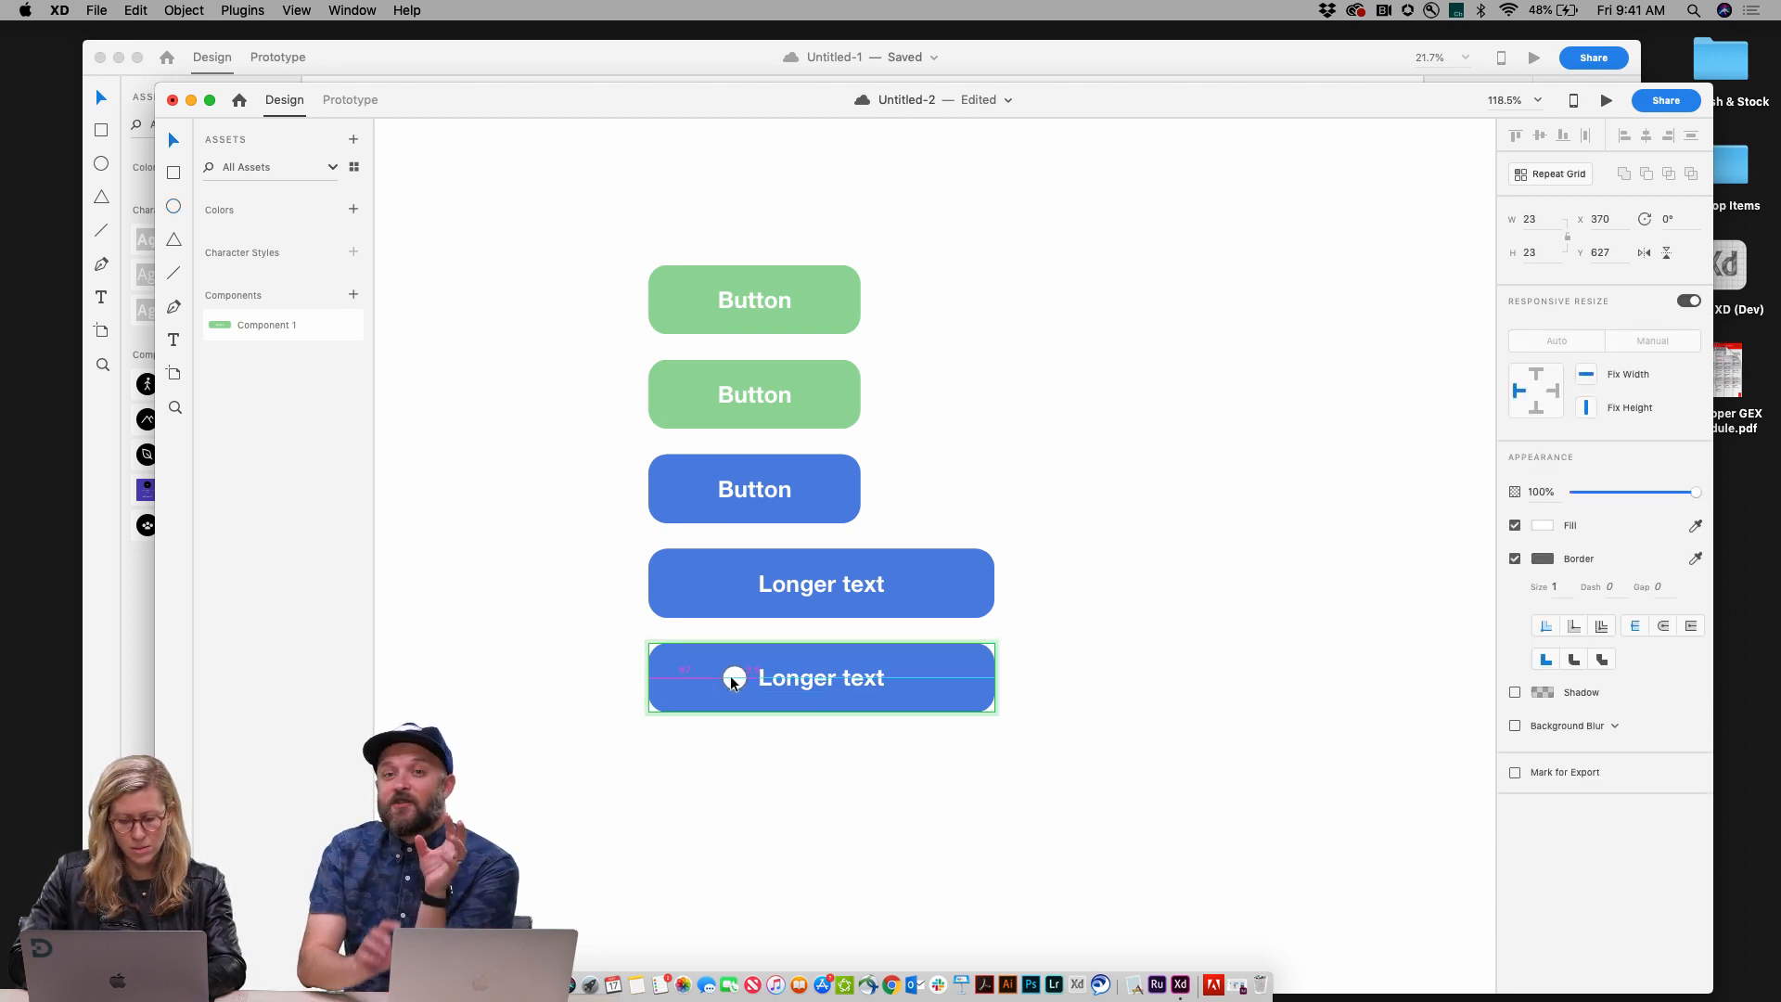
click(1515, 559)
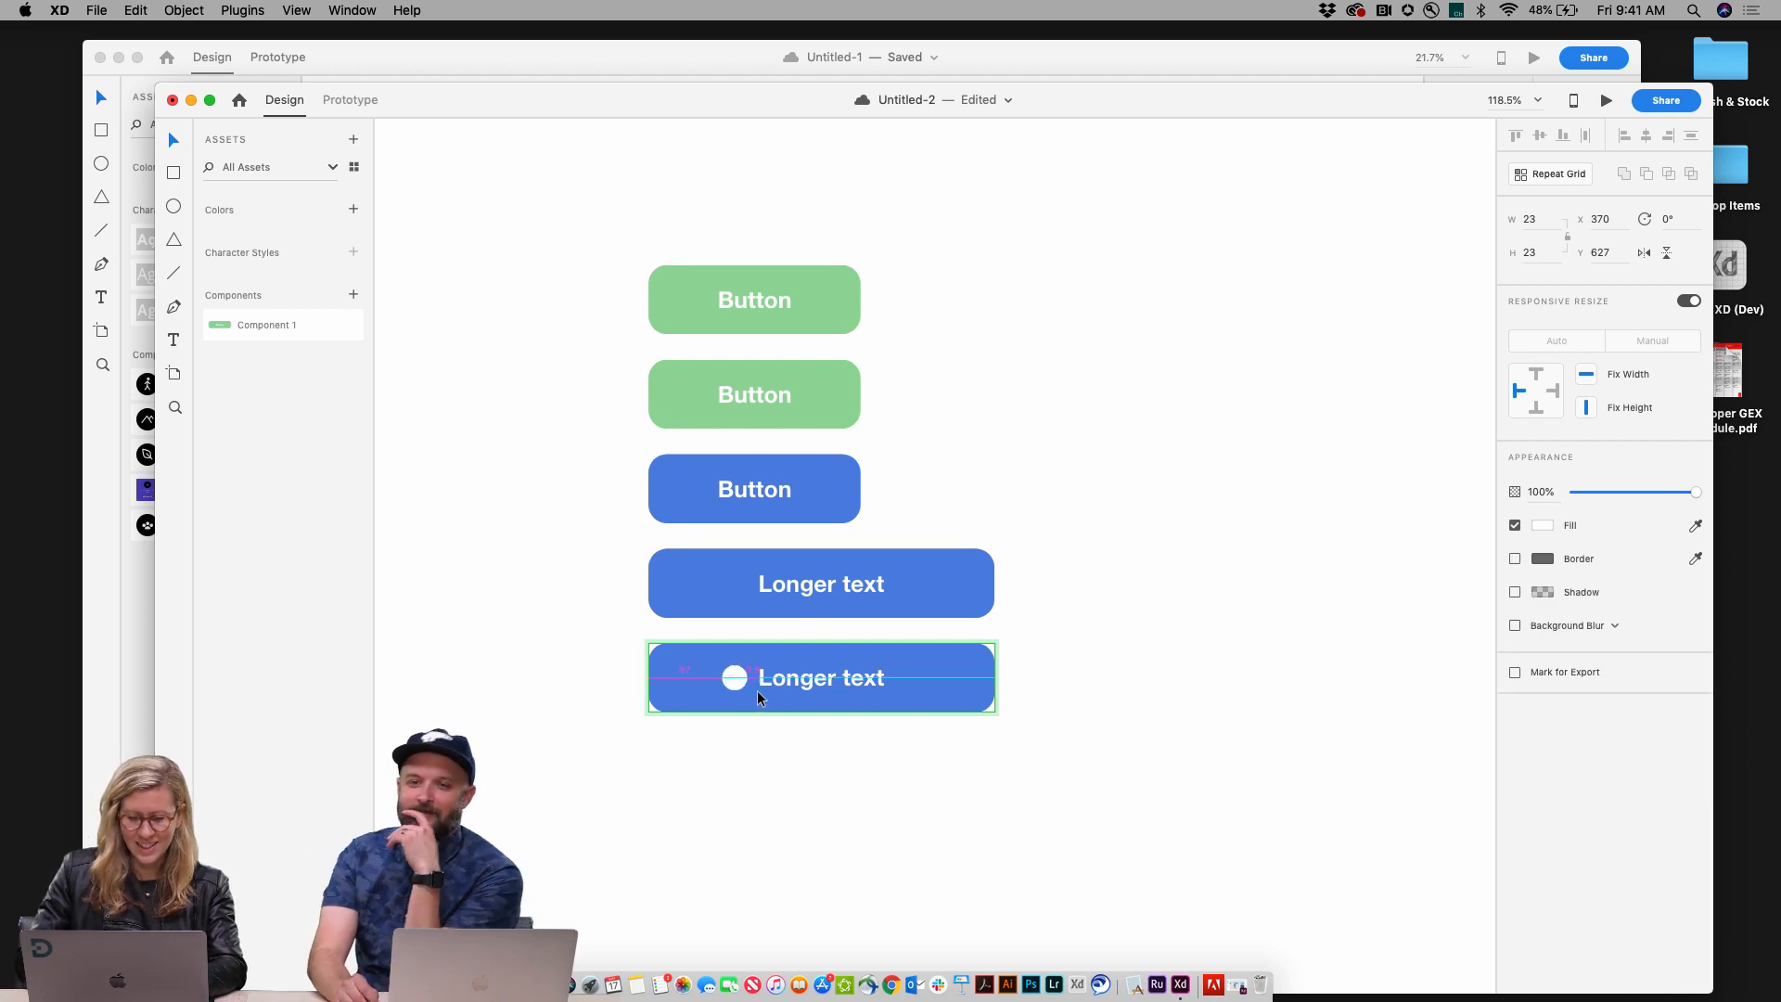
key(Up)
Step: Select the circle together with the label and shift both slightly right within the button
shift+click(820, 682)
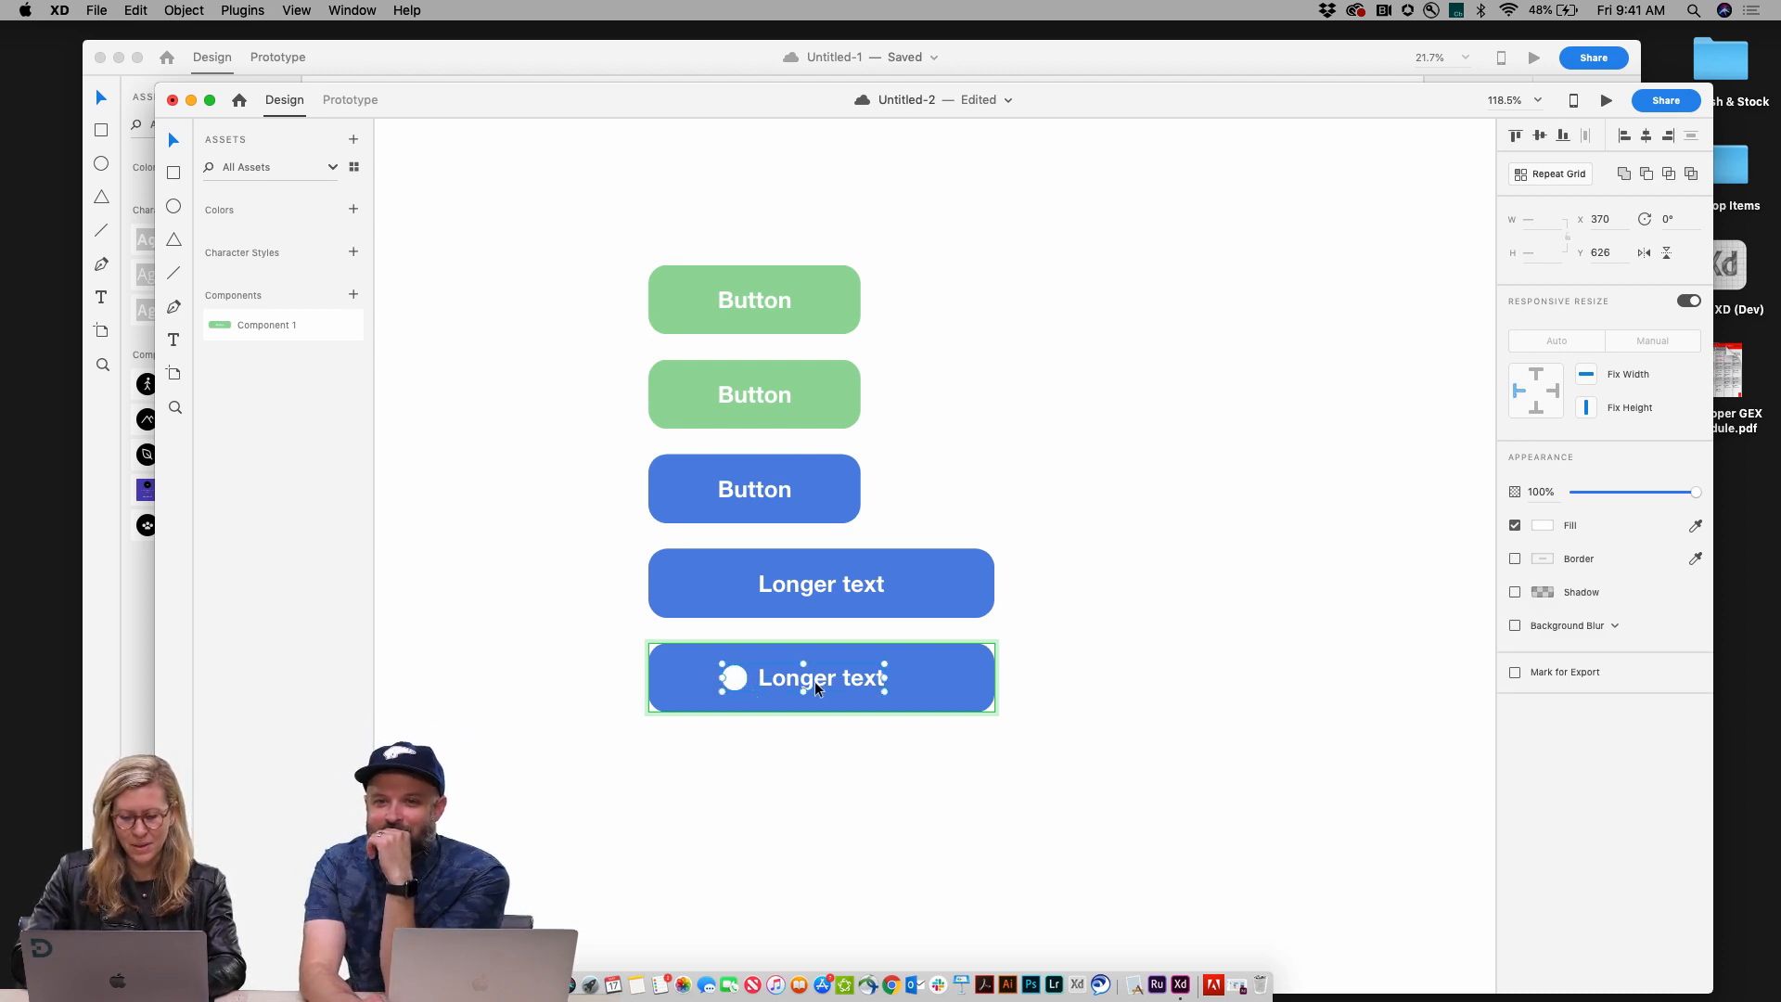
drag(821, 682, 826, 681)
click(796, 783)
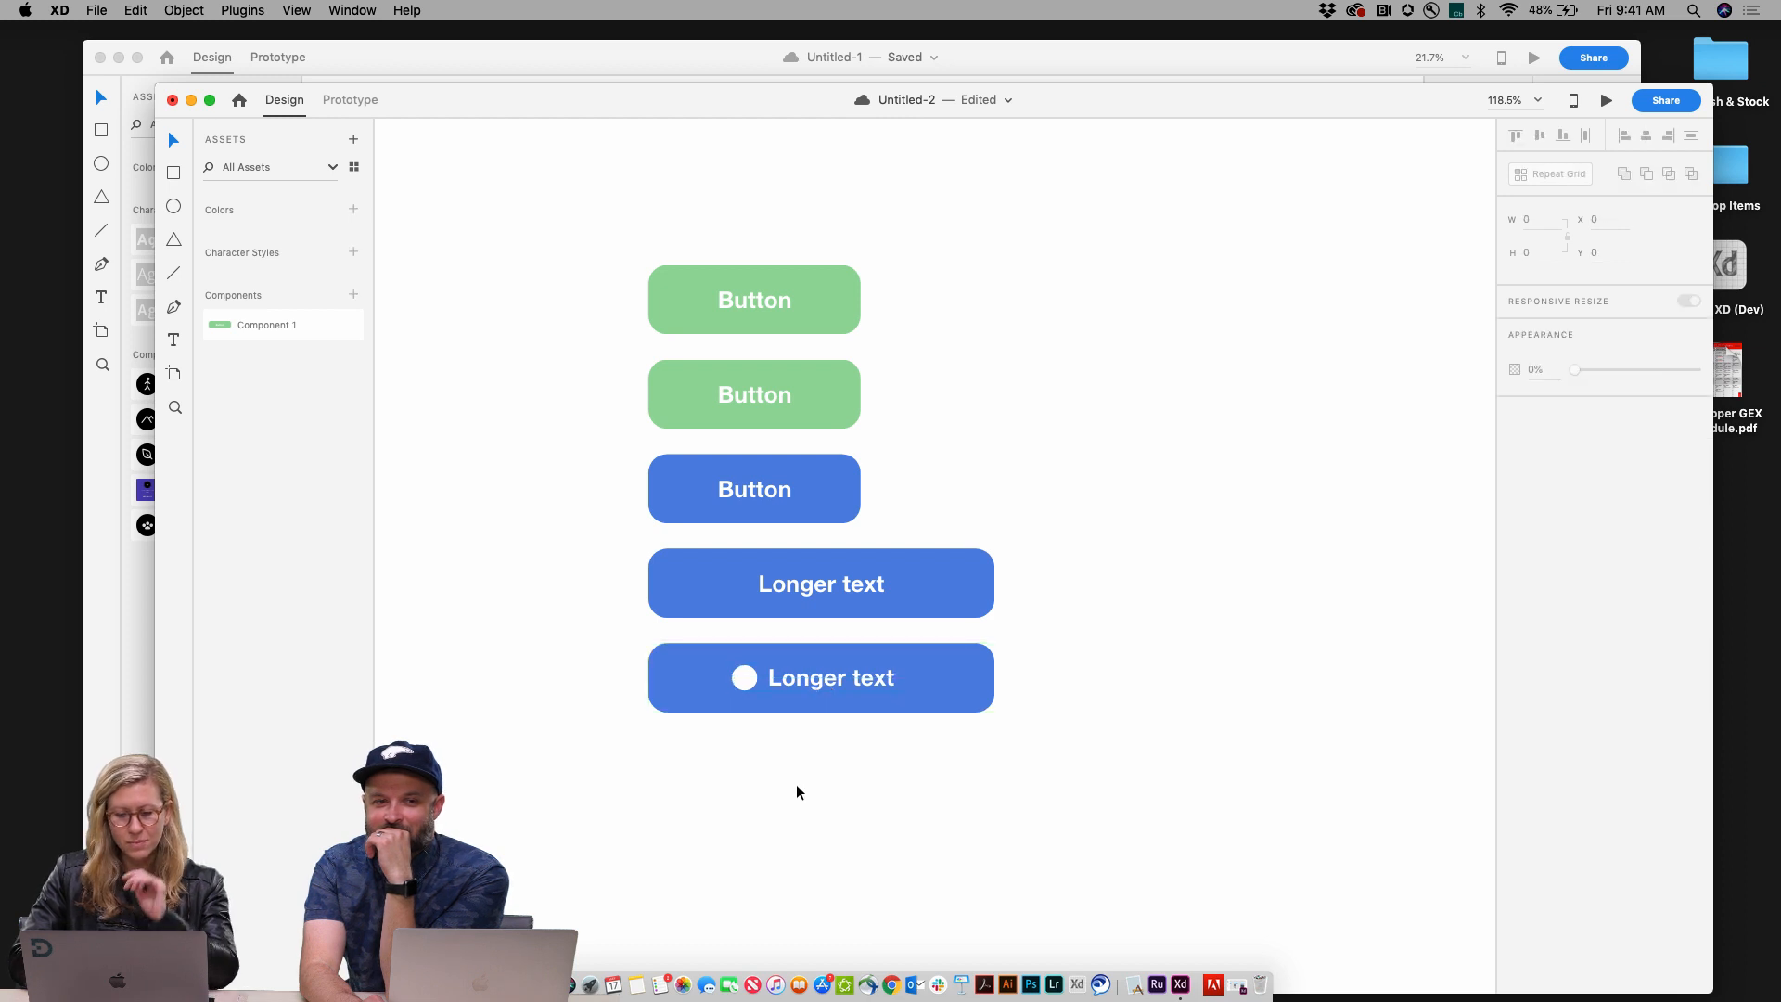
Step: Change the main component's label font to Kailasa Bold at size 25
double_click(765, 306)
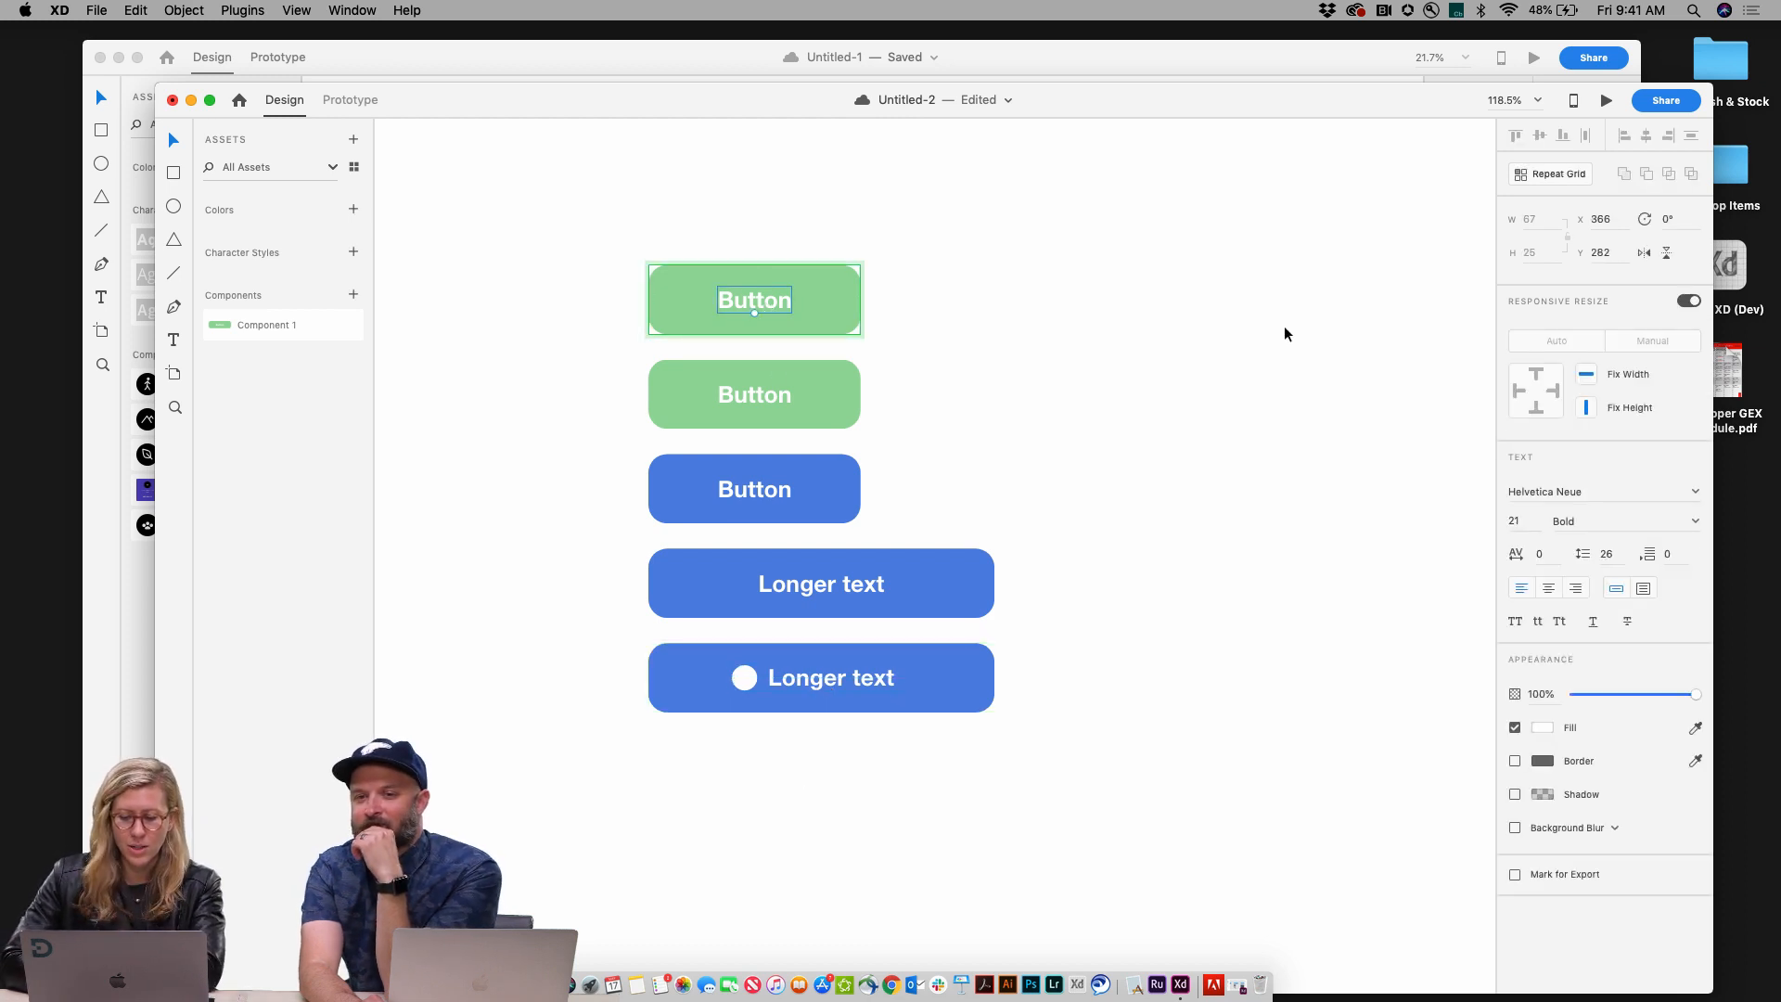
click(1697, 493)
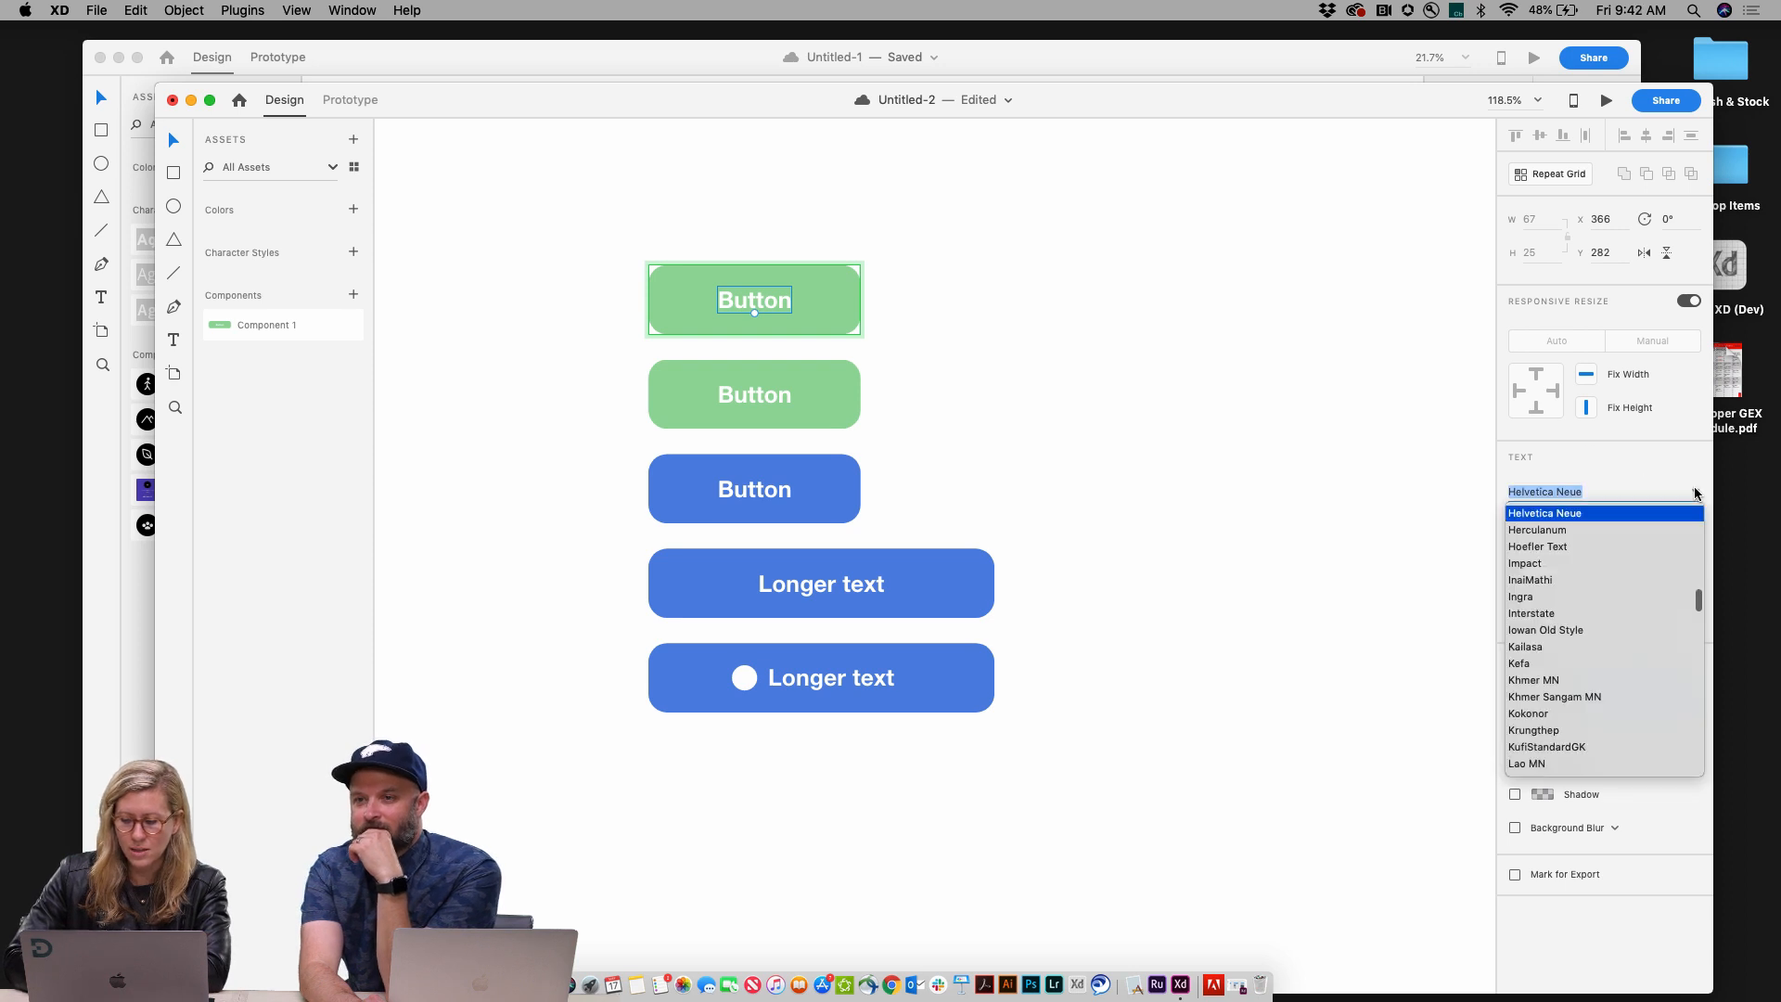
click(1570, 649)
key(Tab)
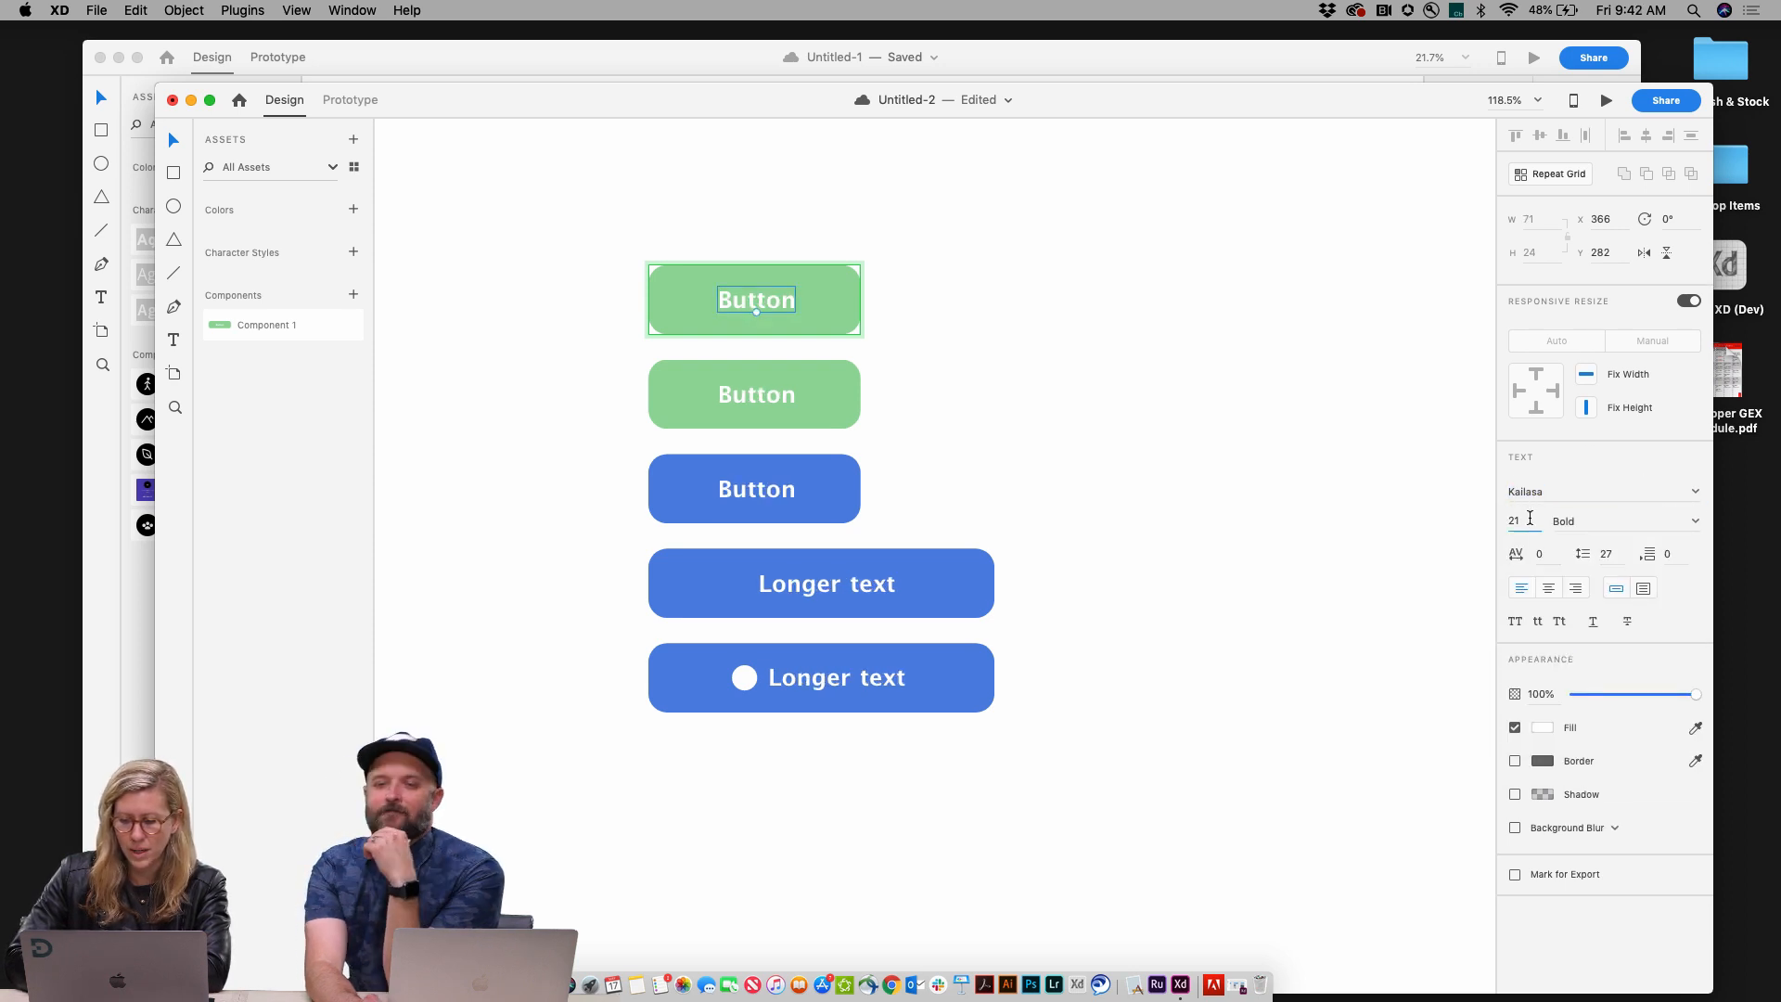
text(24)
key(Return)
key(Up)
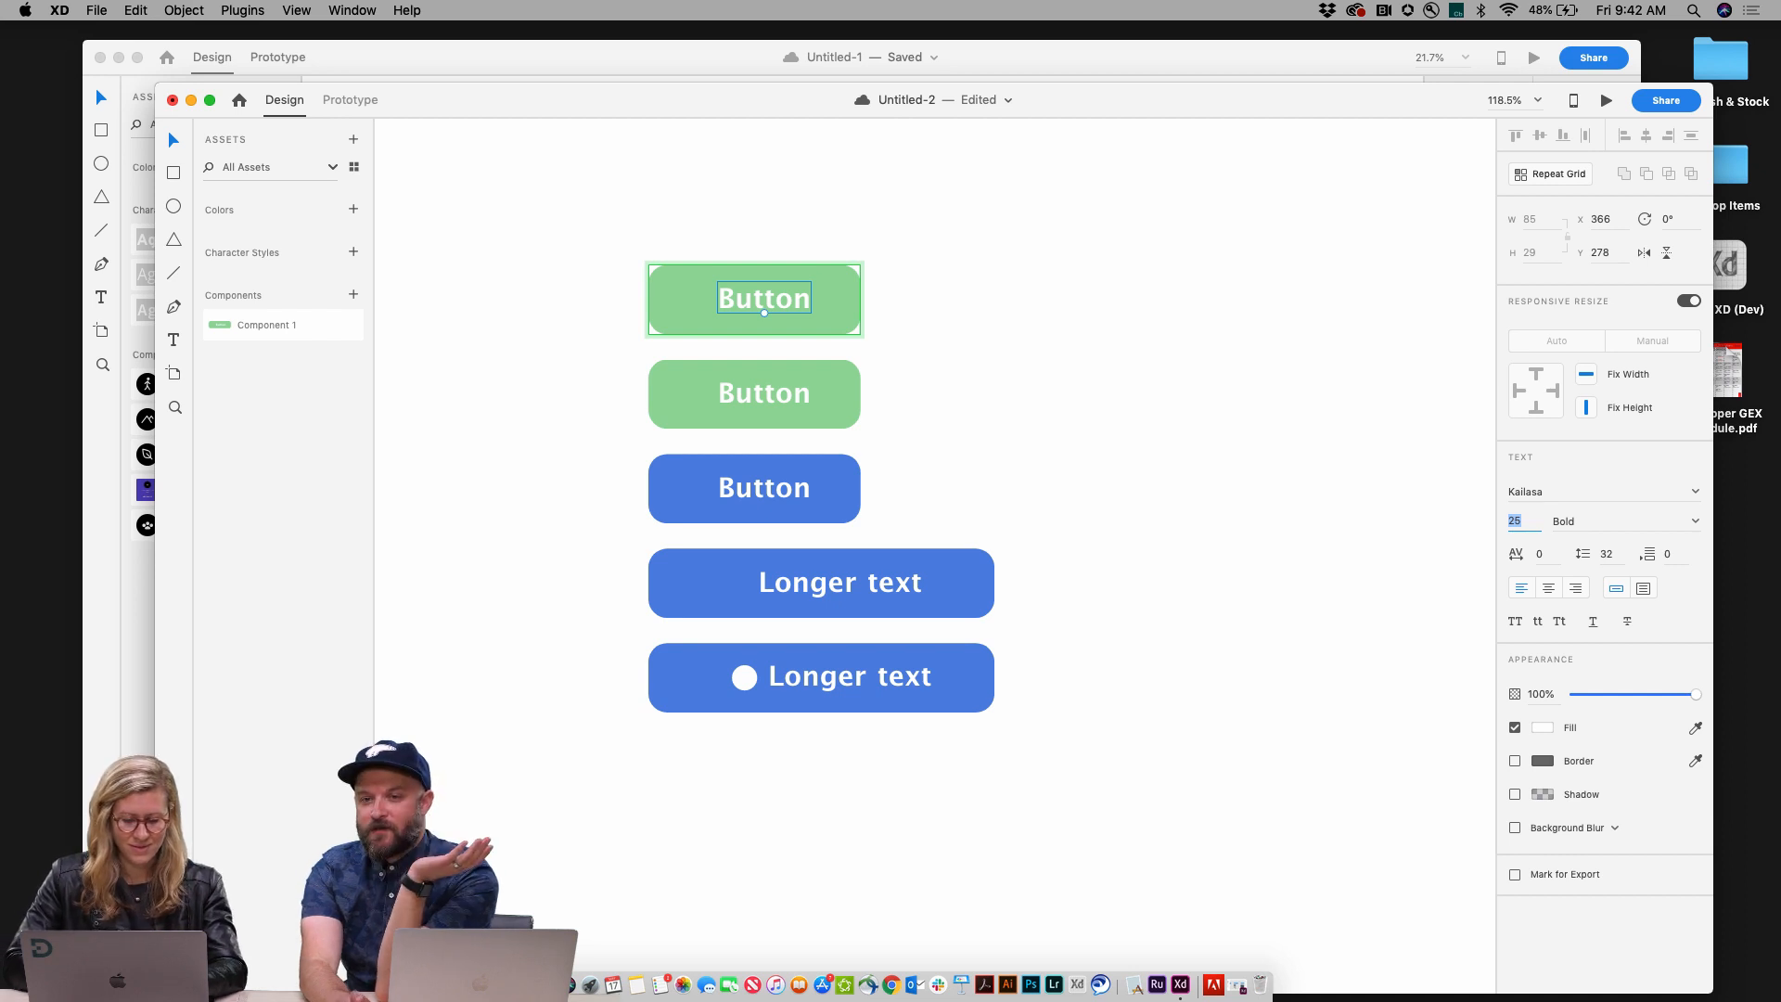
Step: Move the fourth button's label slightly left to recenter it in the button
click(1151, 662)
click(890, 587)
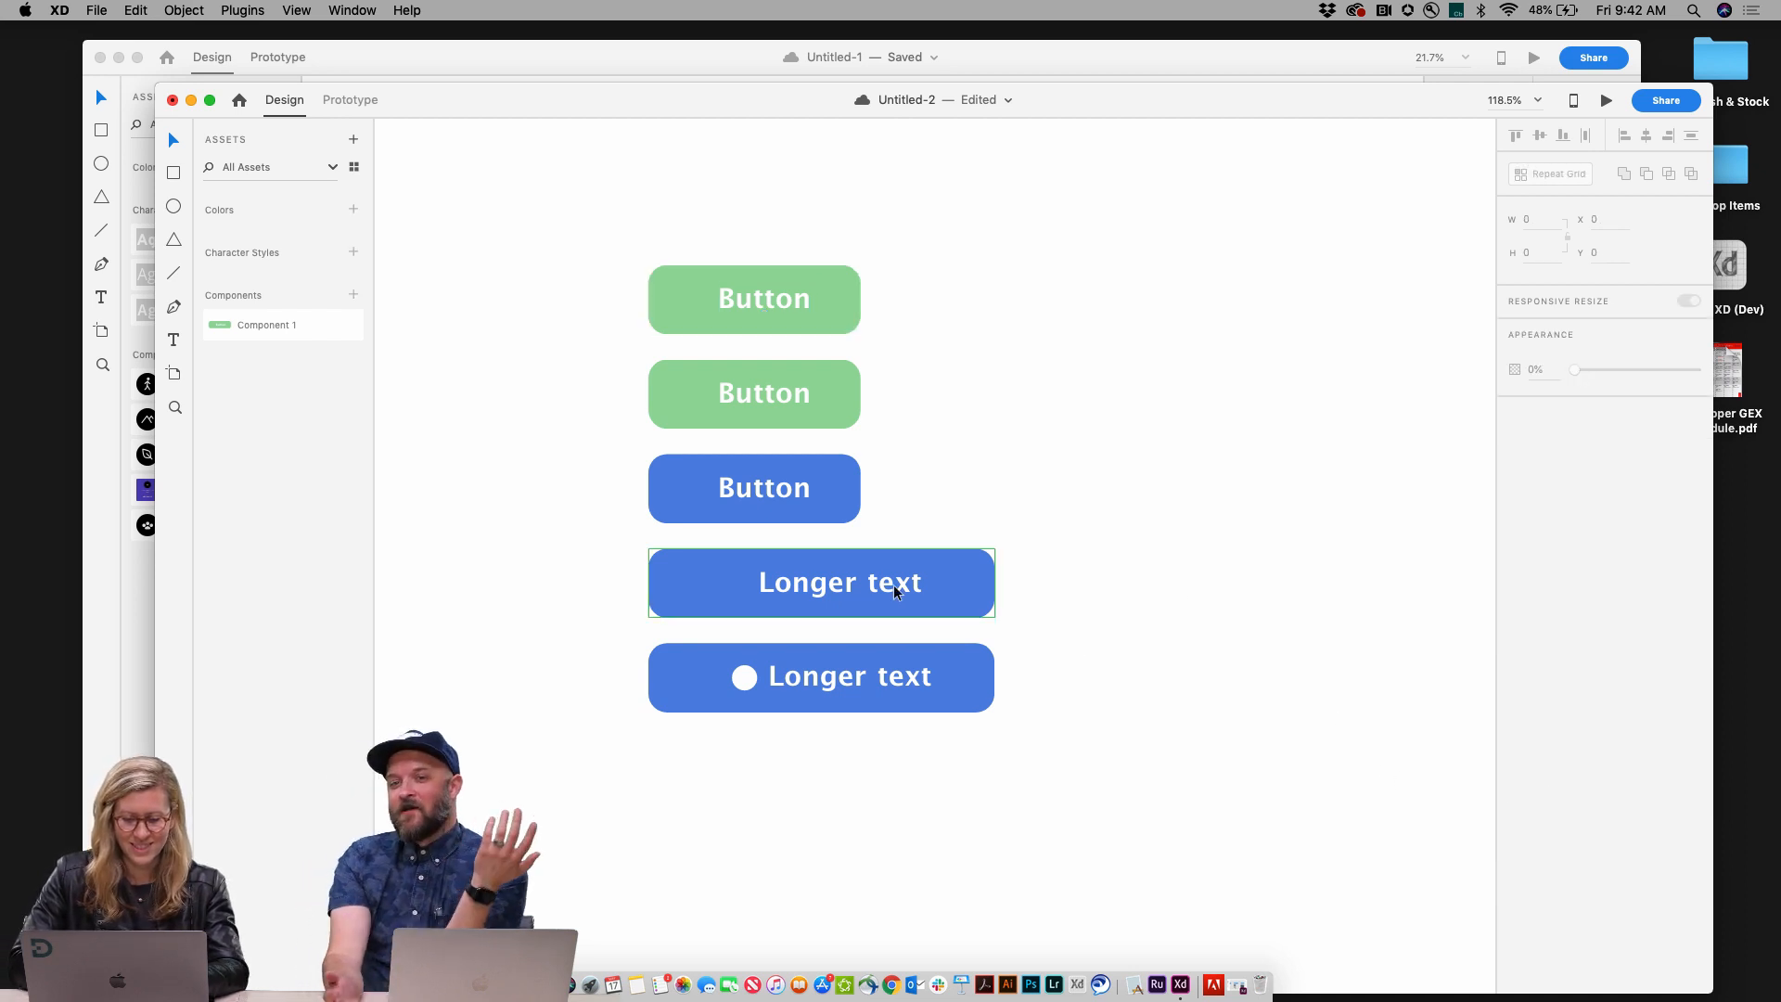
double_click(887, 587)
drag(887, 586, 865, 588)
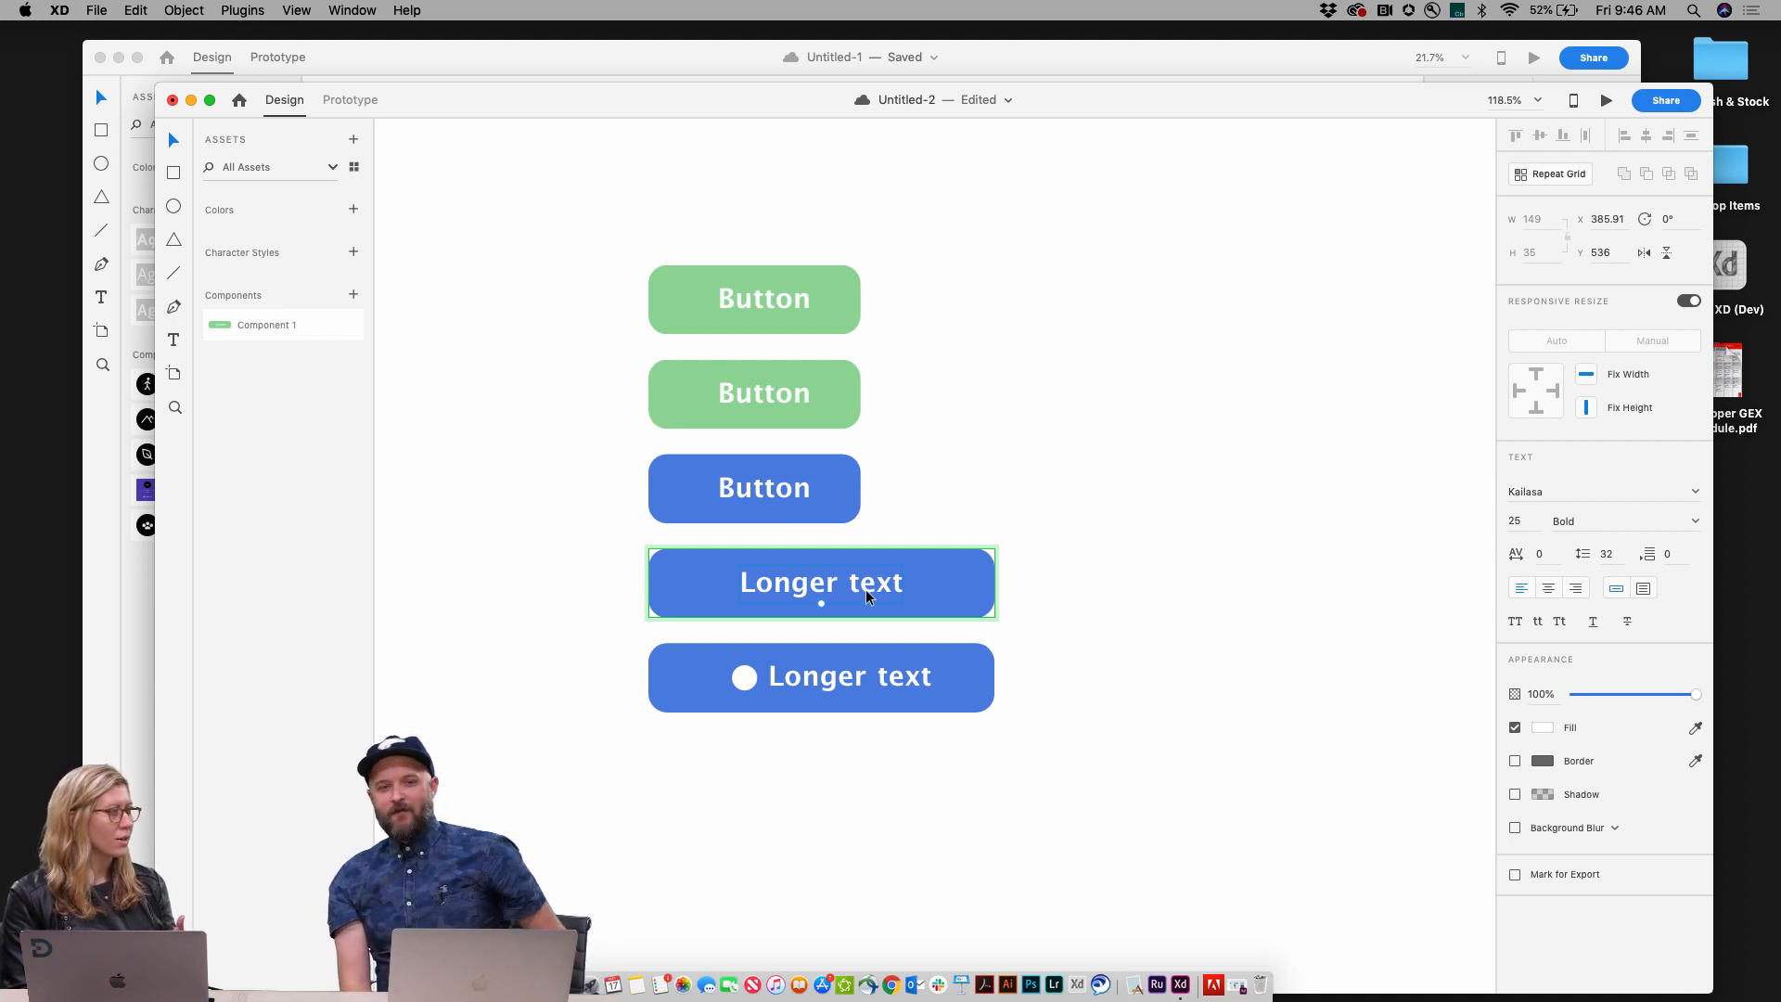
click(1077, 612)
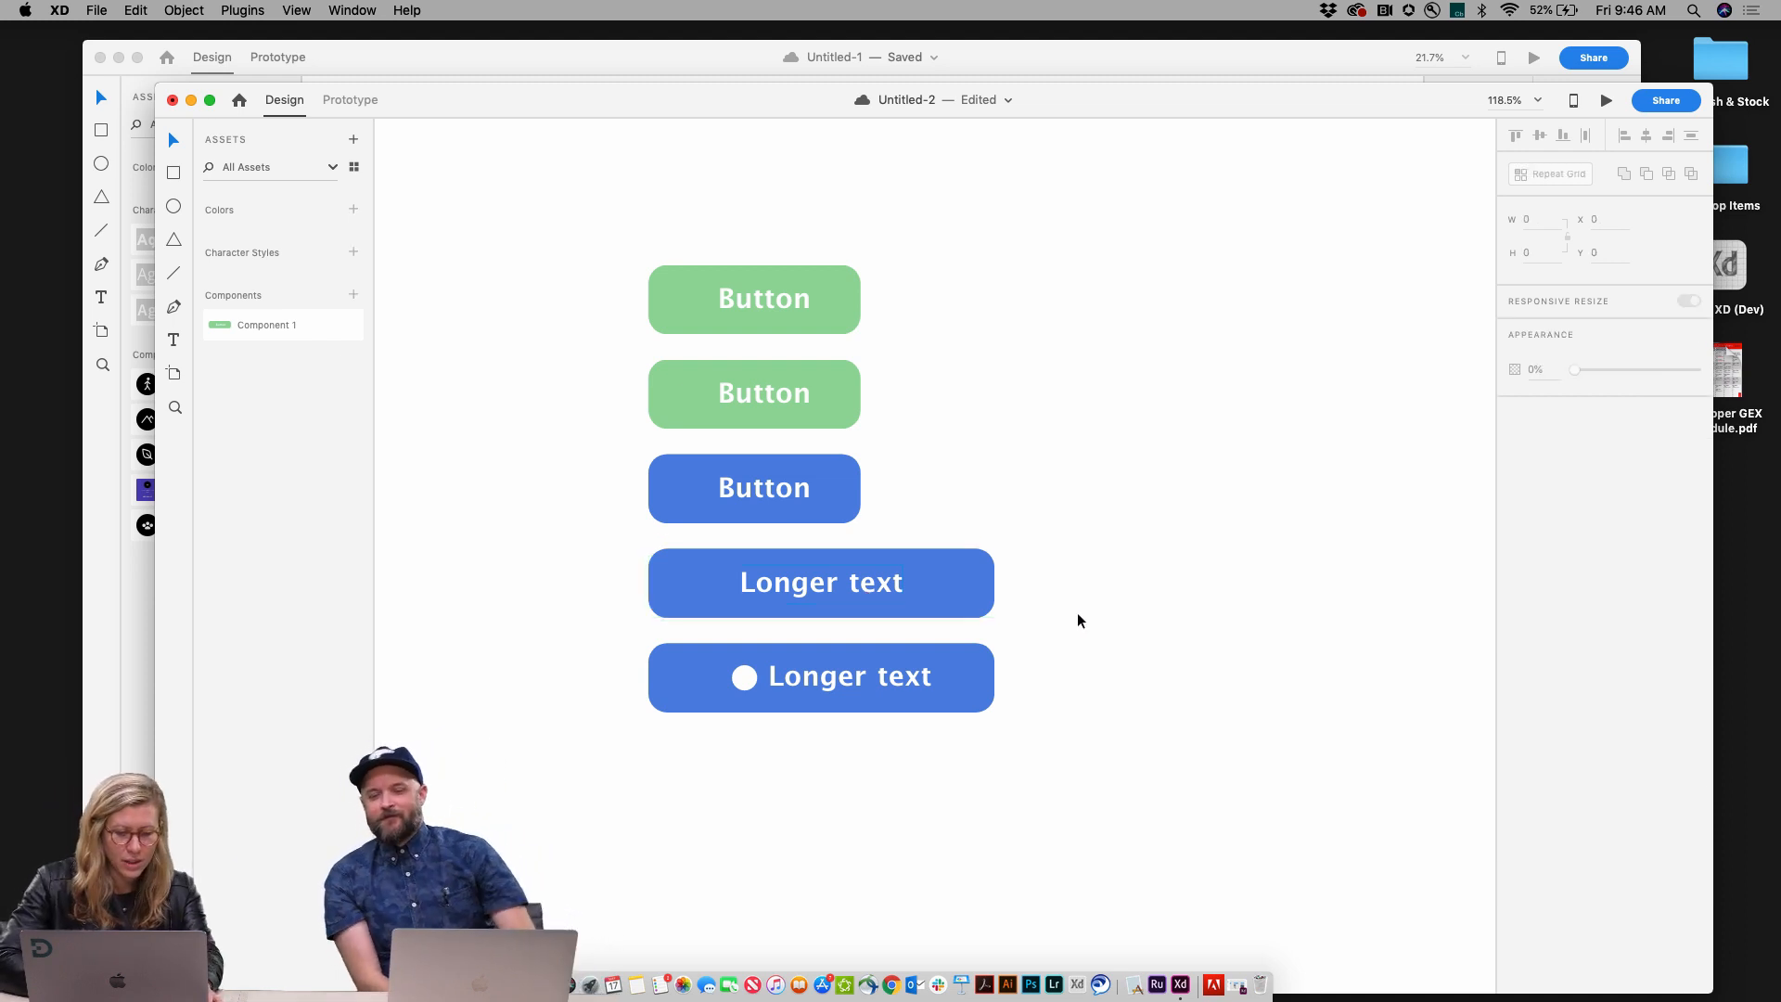
Step: Reset the fourth button to its master component
click(934, 592)
right_click(935, 591)
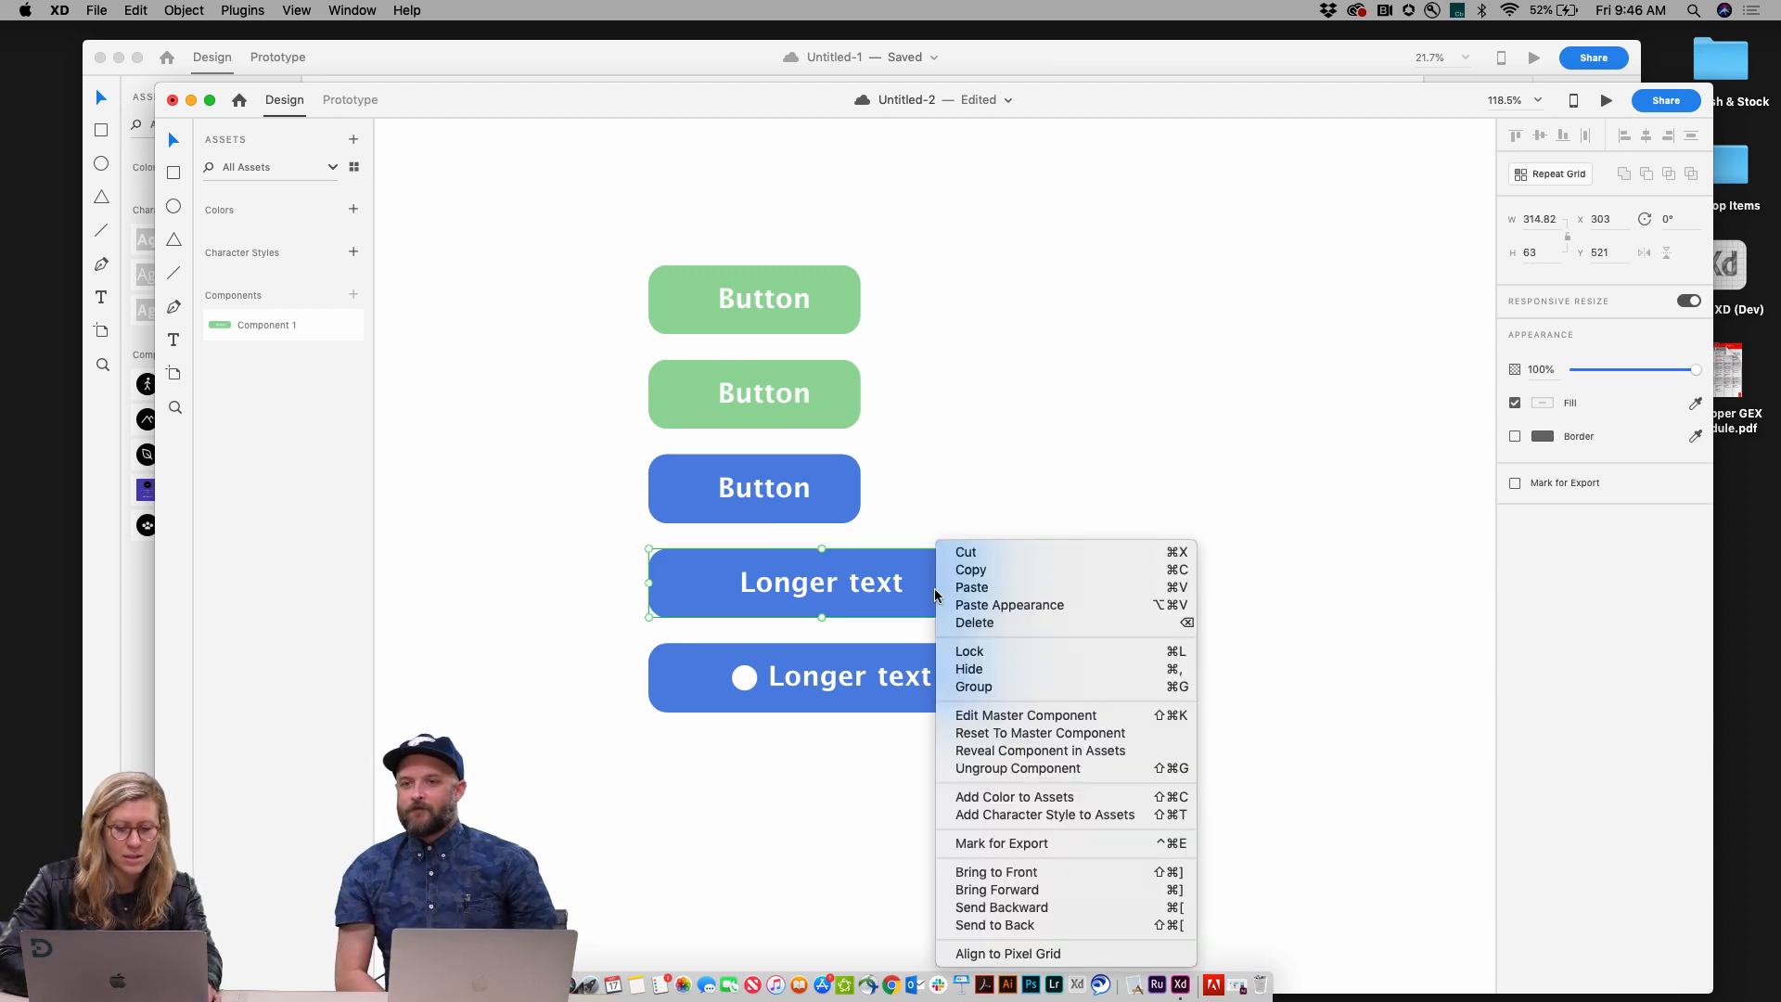
click(986, 737)
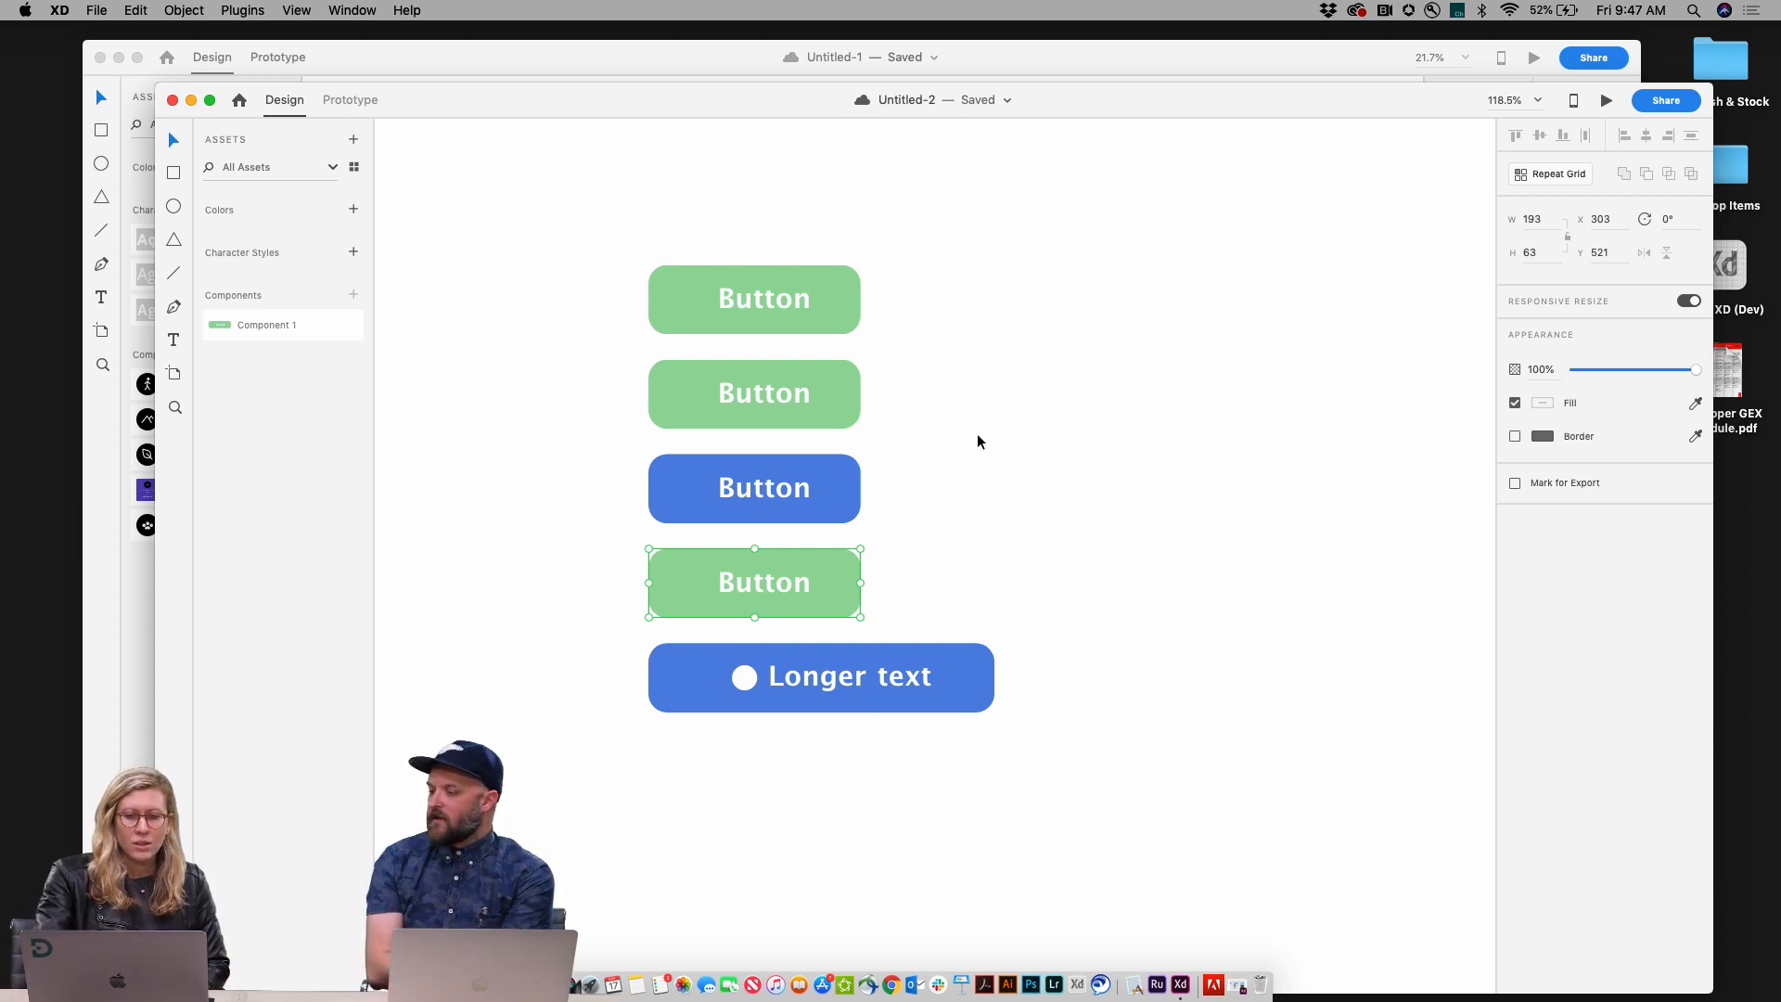
Step: Switch to the open Compass document window
scroll(978, 441, up, 3)
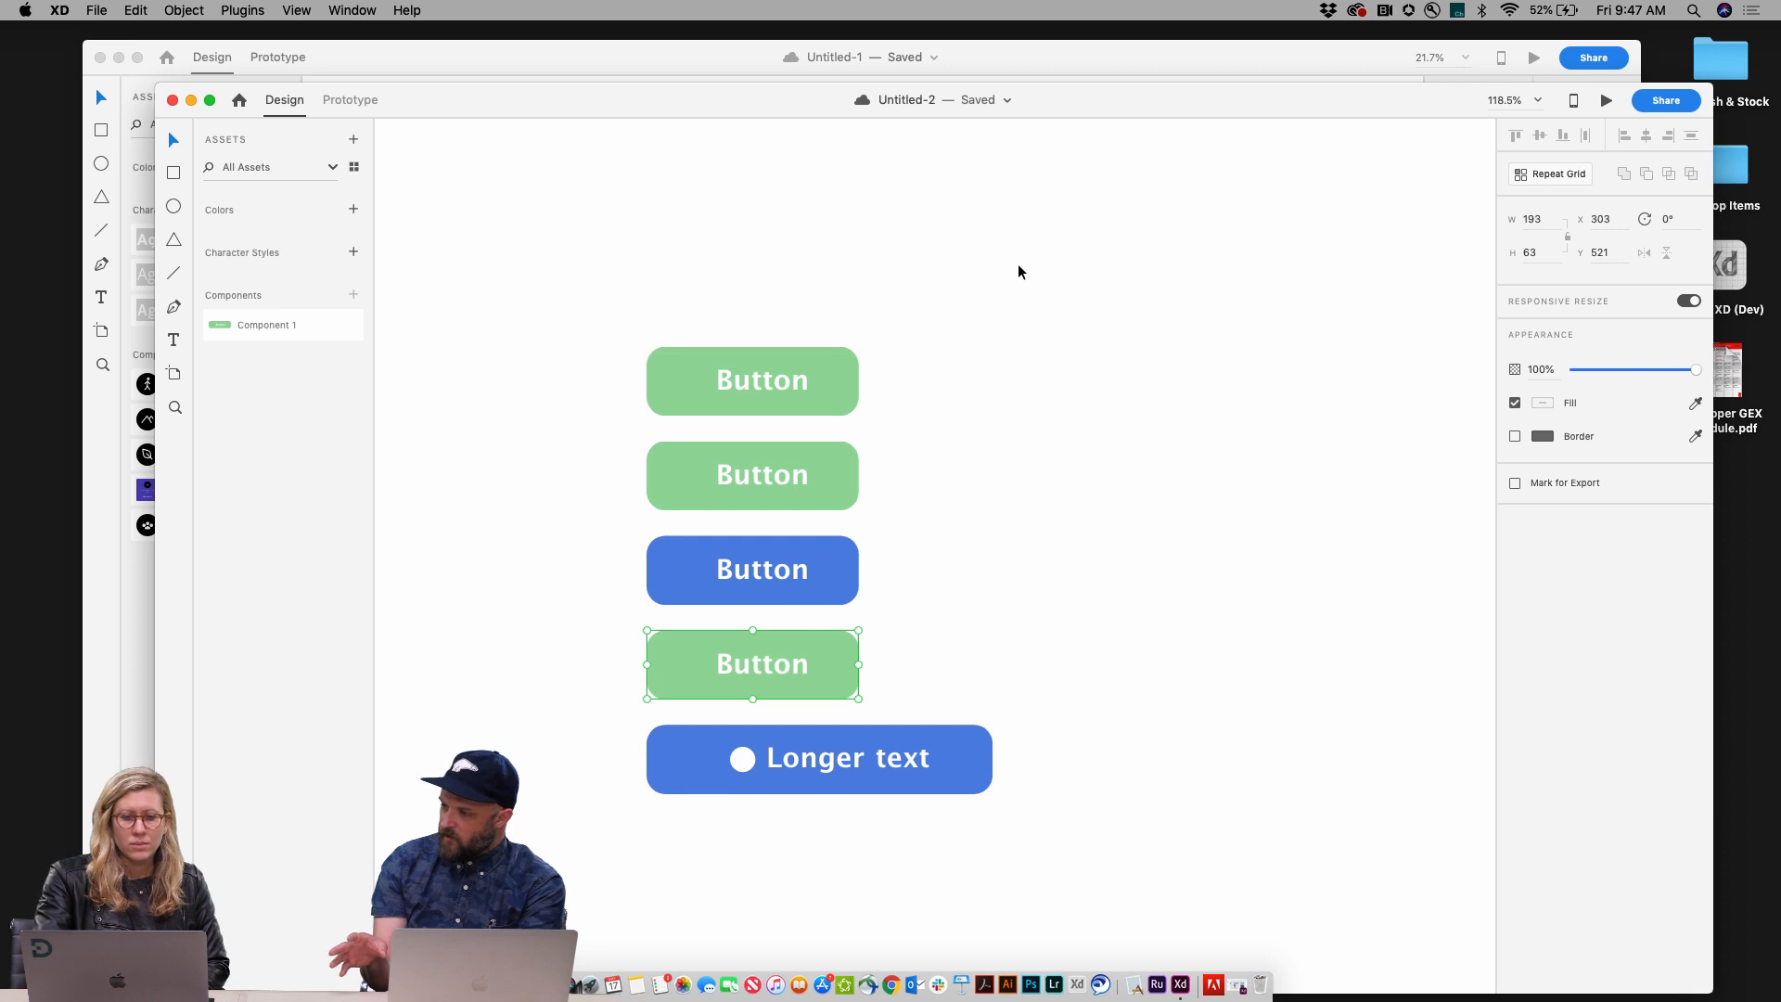
scroll(1021, 265, down, 3)
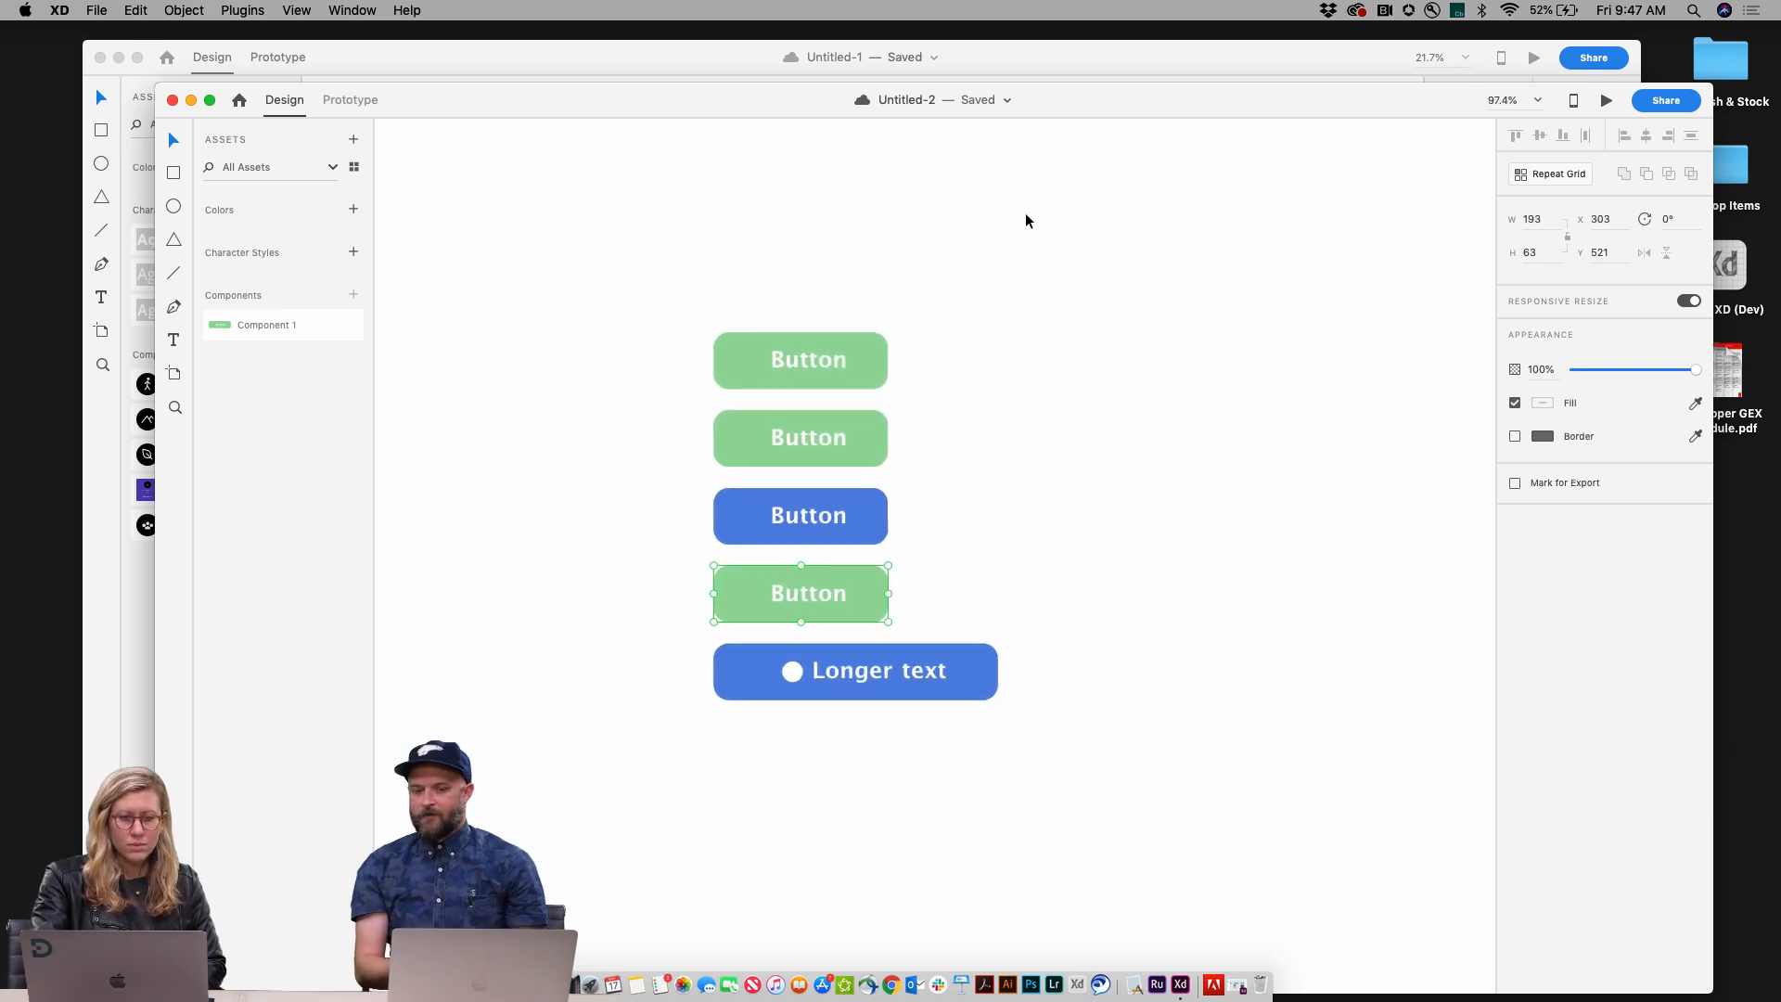
drag(1046, 108, 1058, 117)
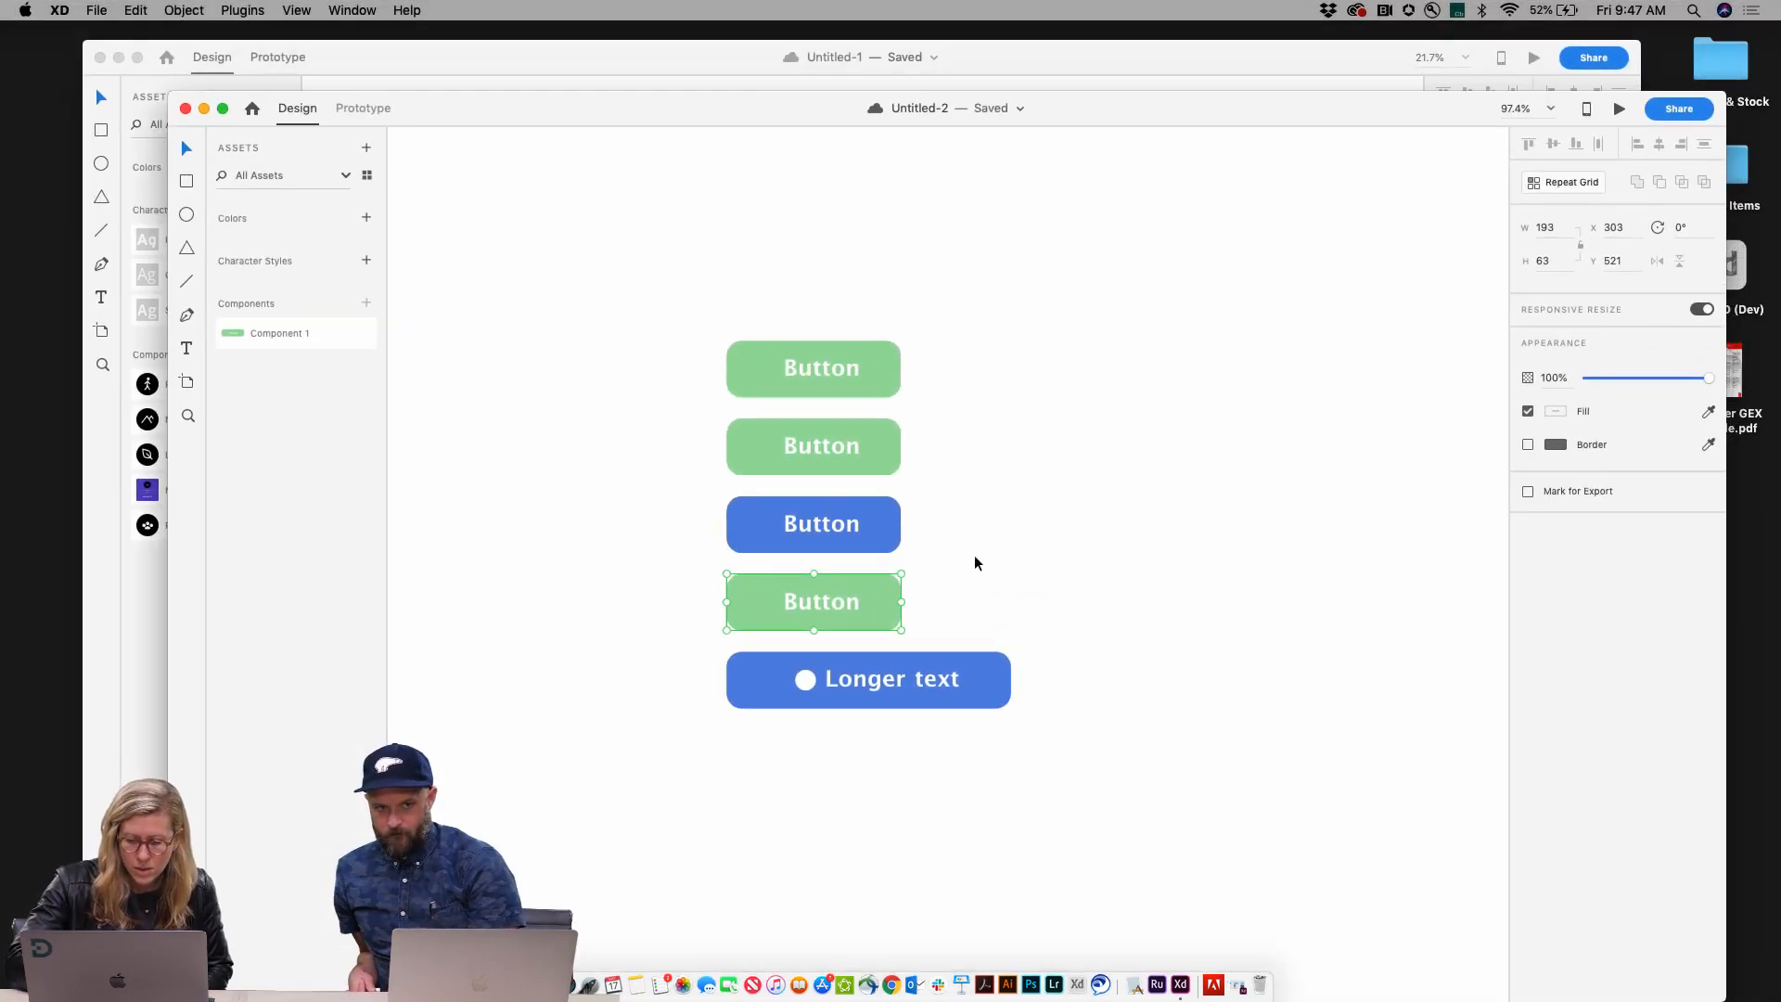
click(1238, 987)
Step: Examine the Compass document's iPhone, iPad, webpage, wireframe and master component artboards
scroll(957, 644, down, 5)
scroll(957, 644, right, 3)
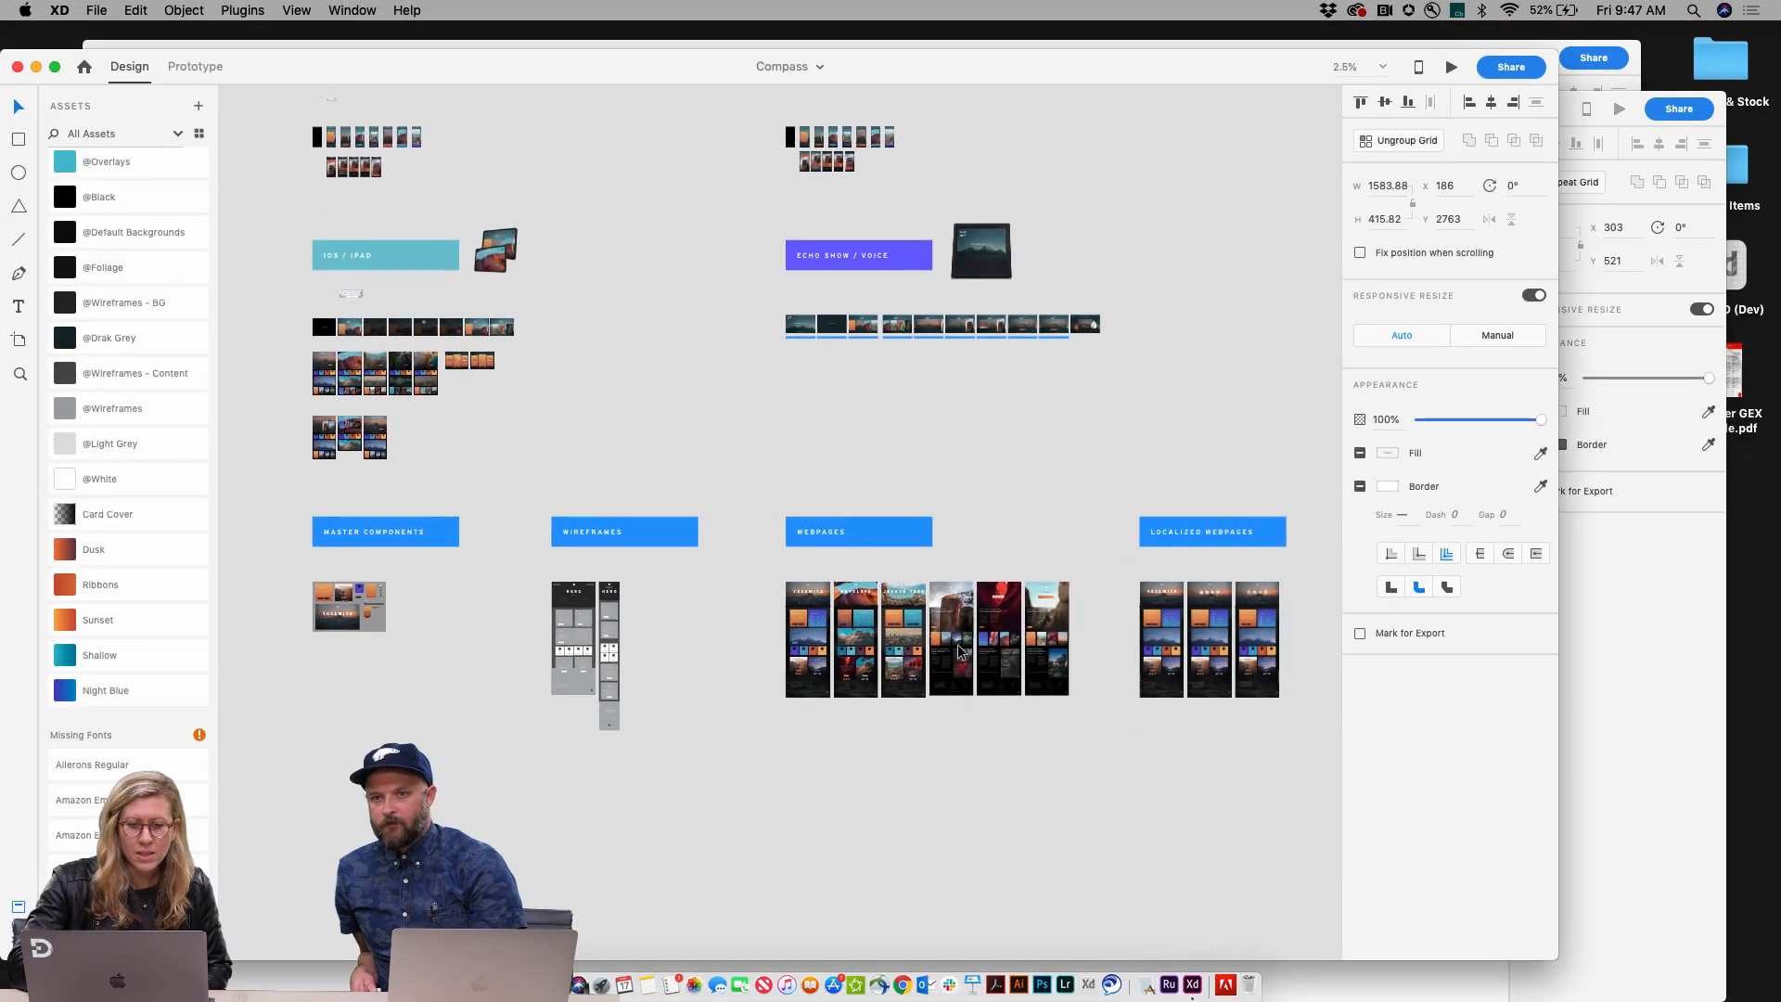
scroll(958, 643, up, 2)
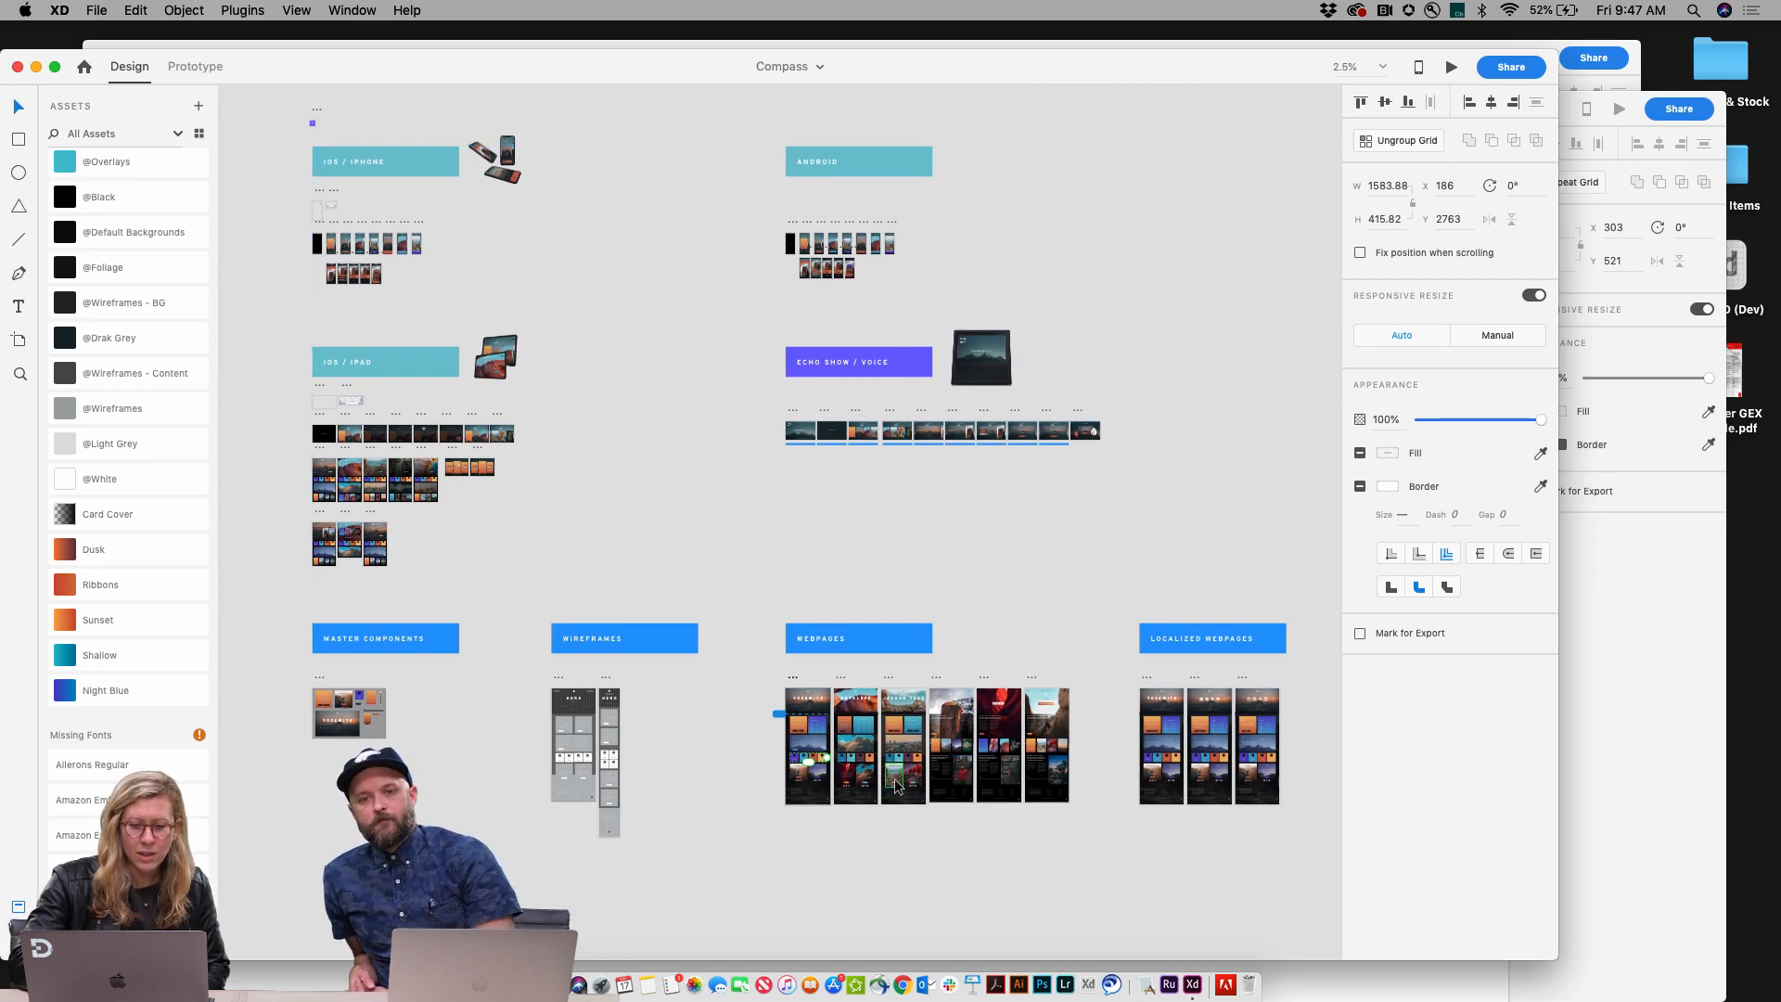
scroll(895, 787, up, 2)
scroll(896, 787, up, 5)
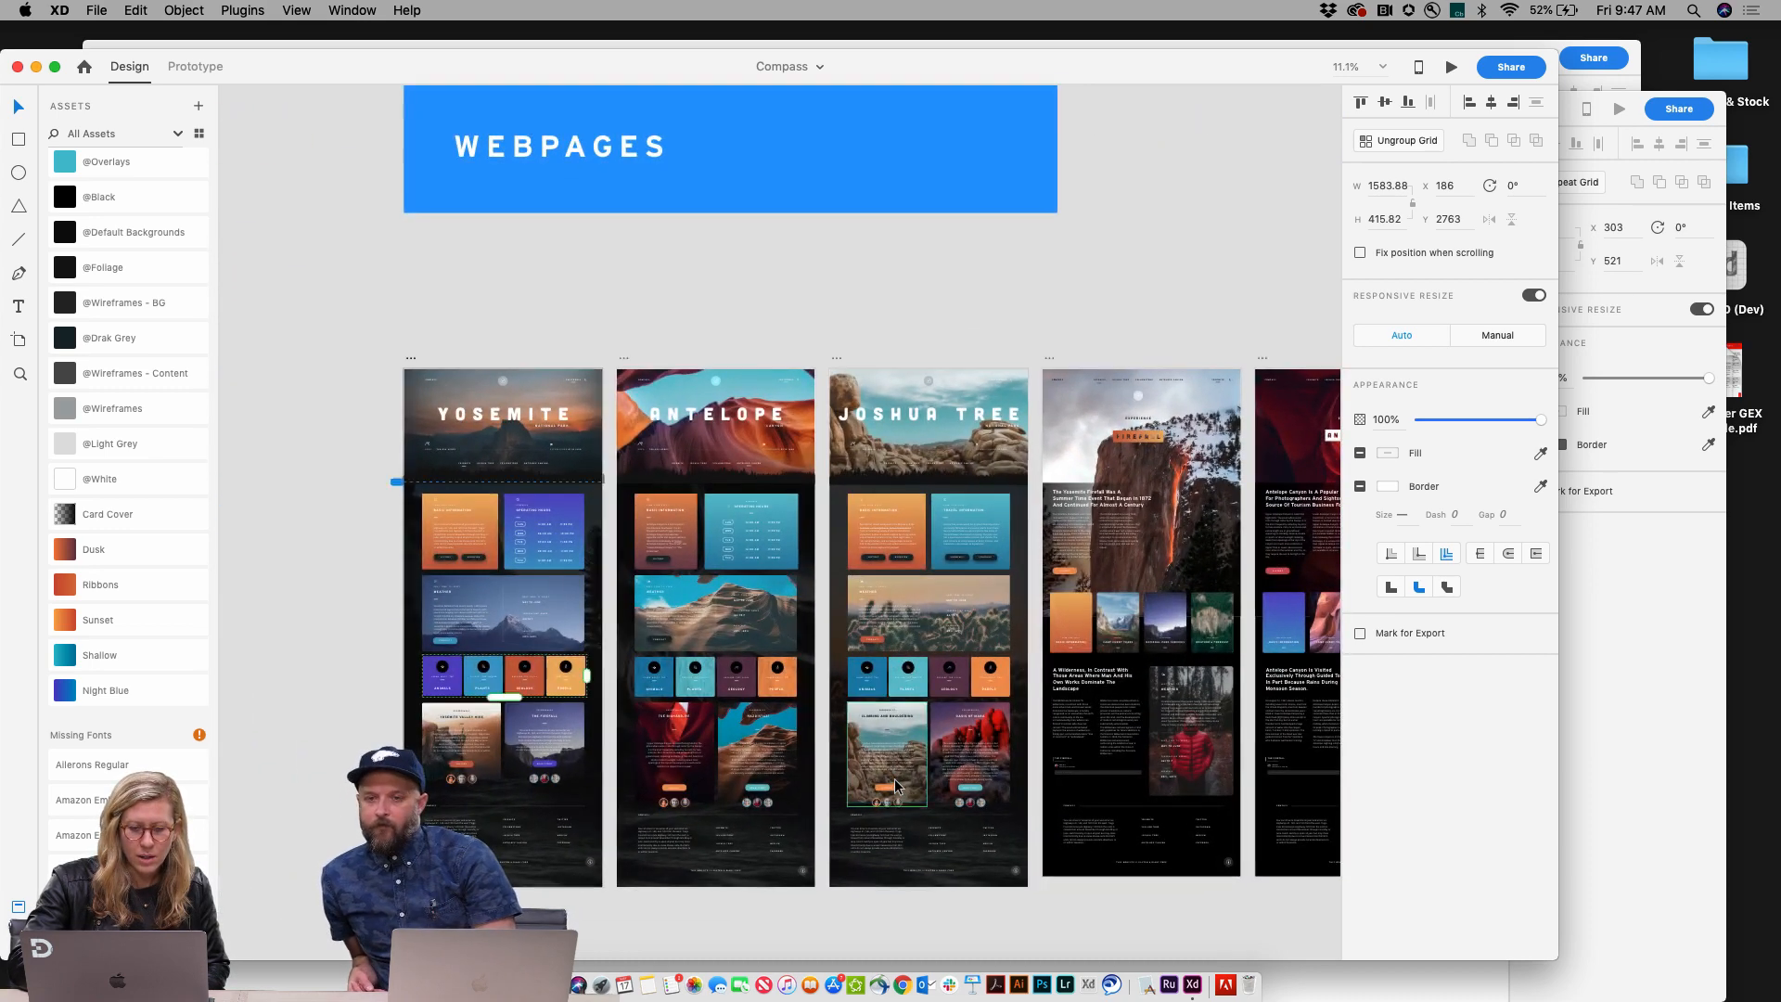
scroll(896, 786, down, 2)
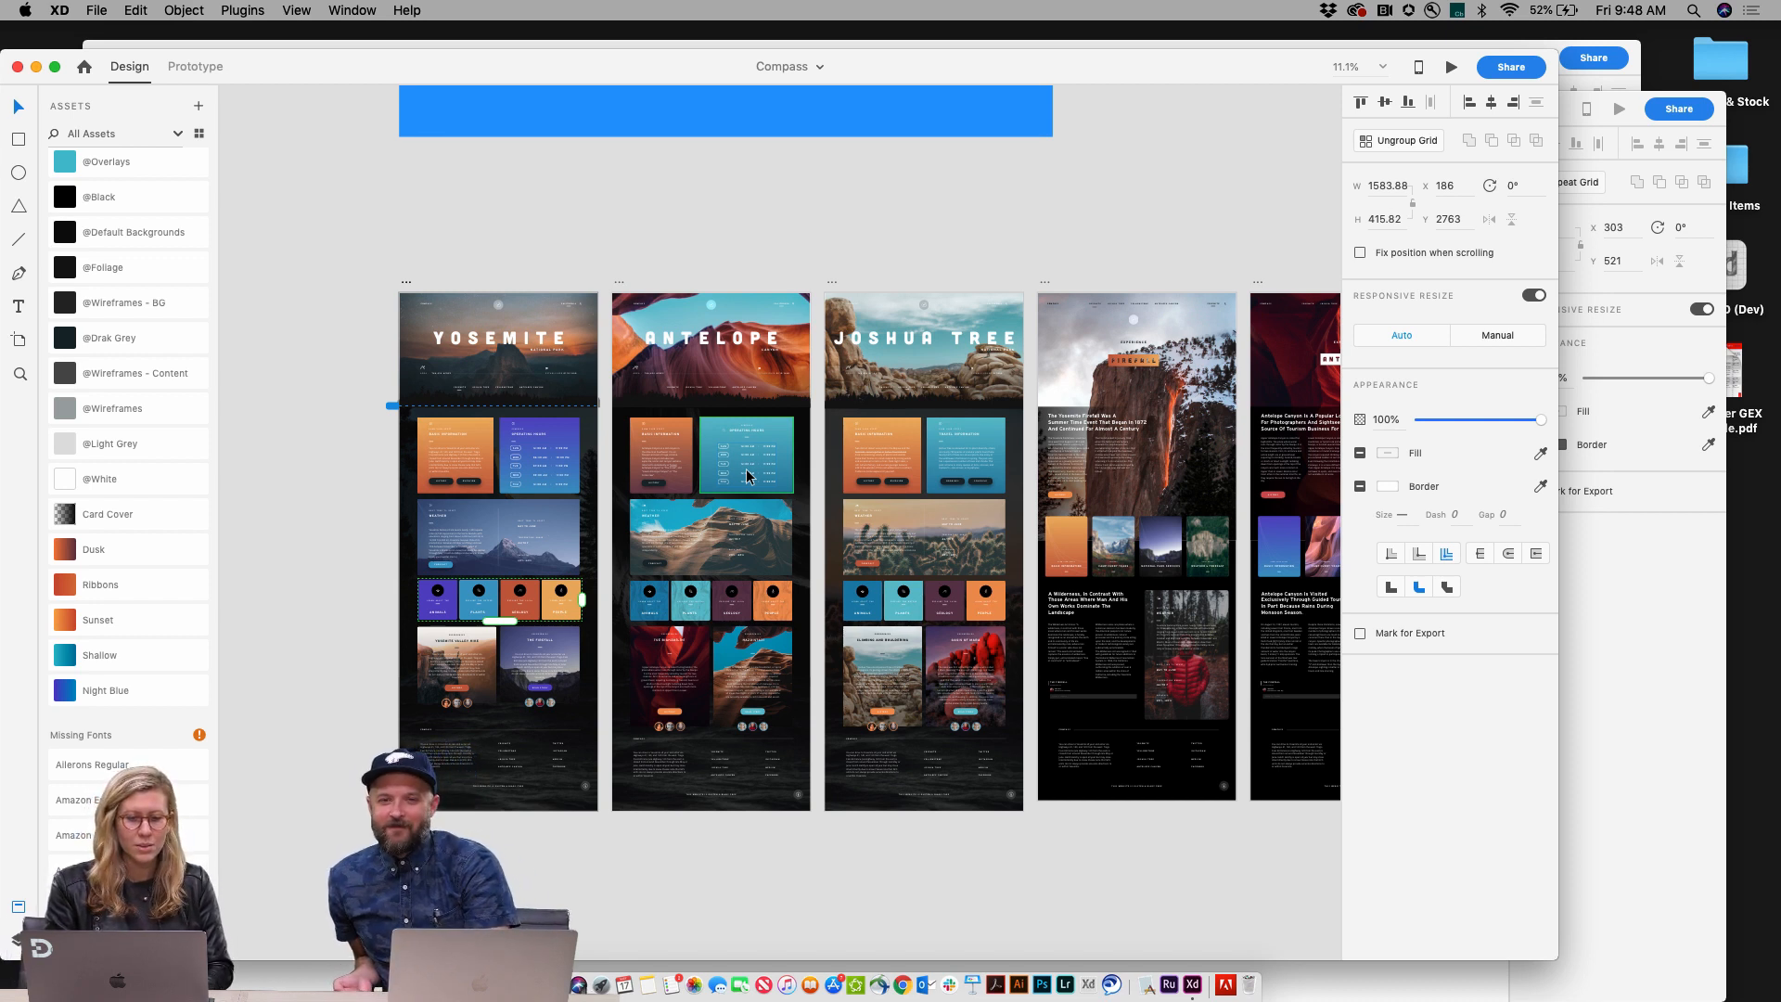
scroll(748, 476, down, 5)
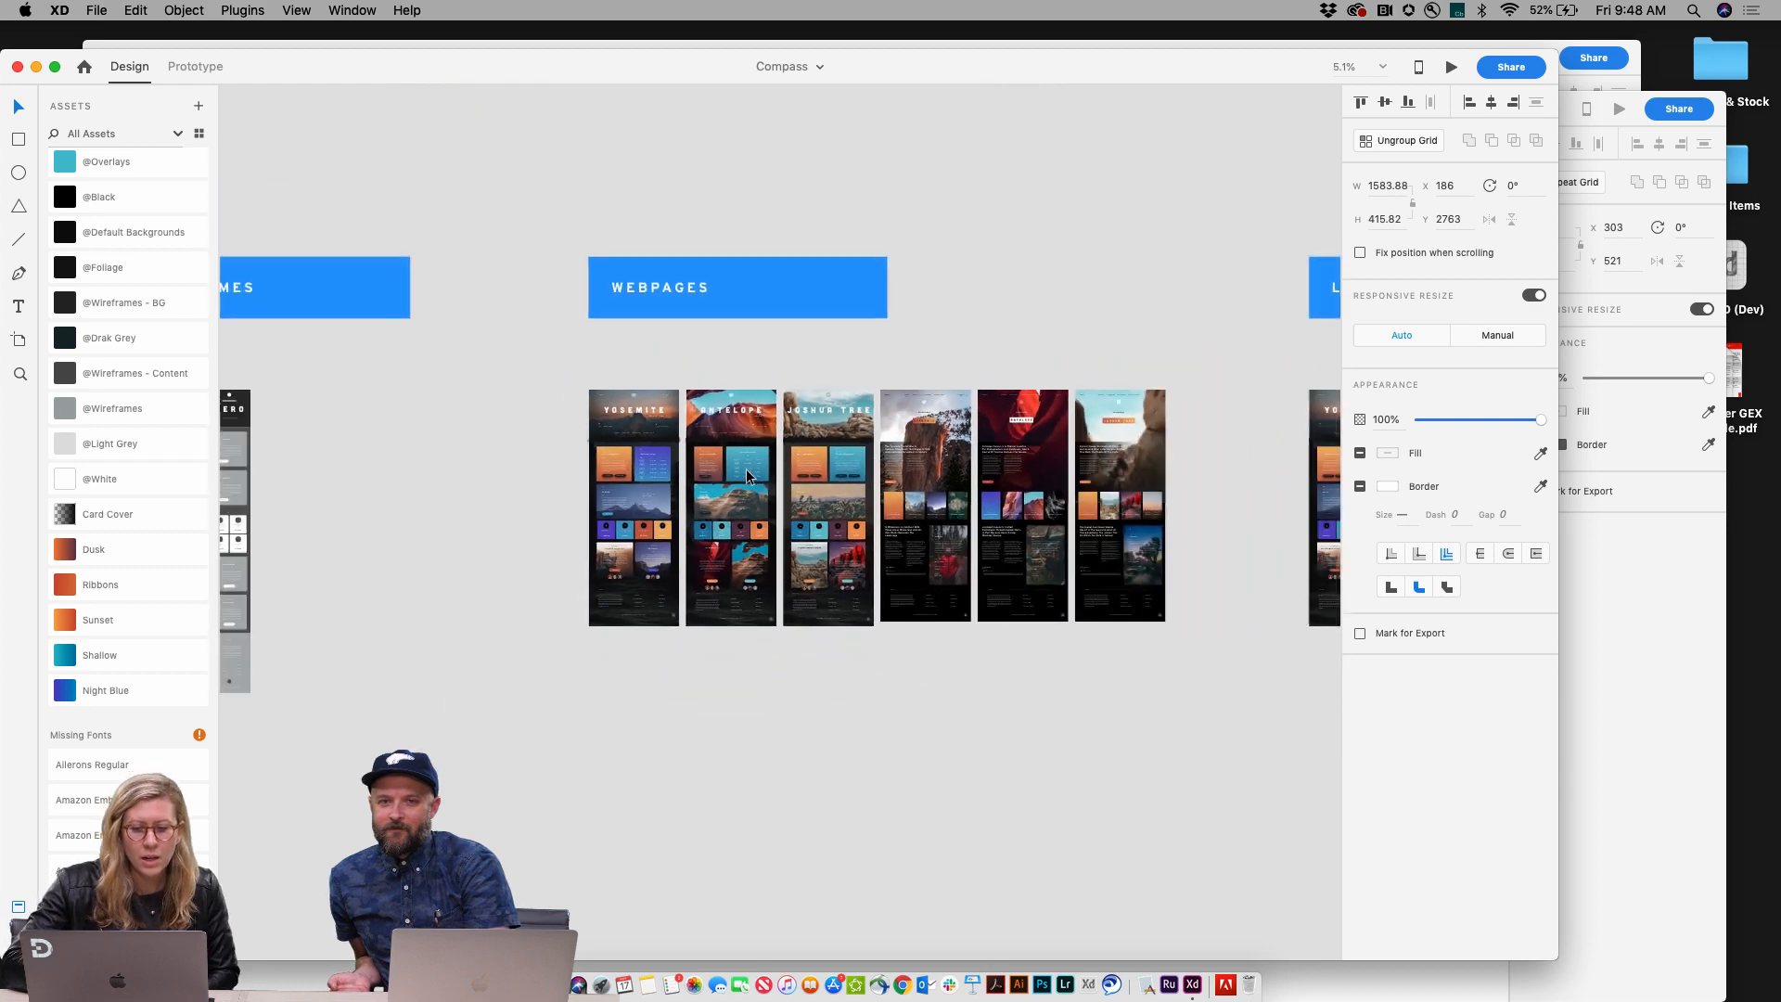
scroll(744, 477, left, 5)
scroll(744, 477, up, 5)
scroll(761, 473, down, 5)
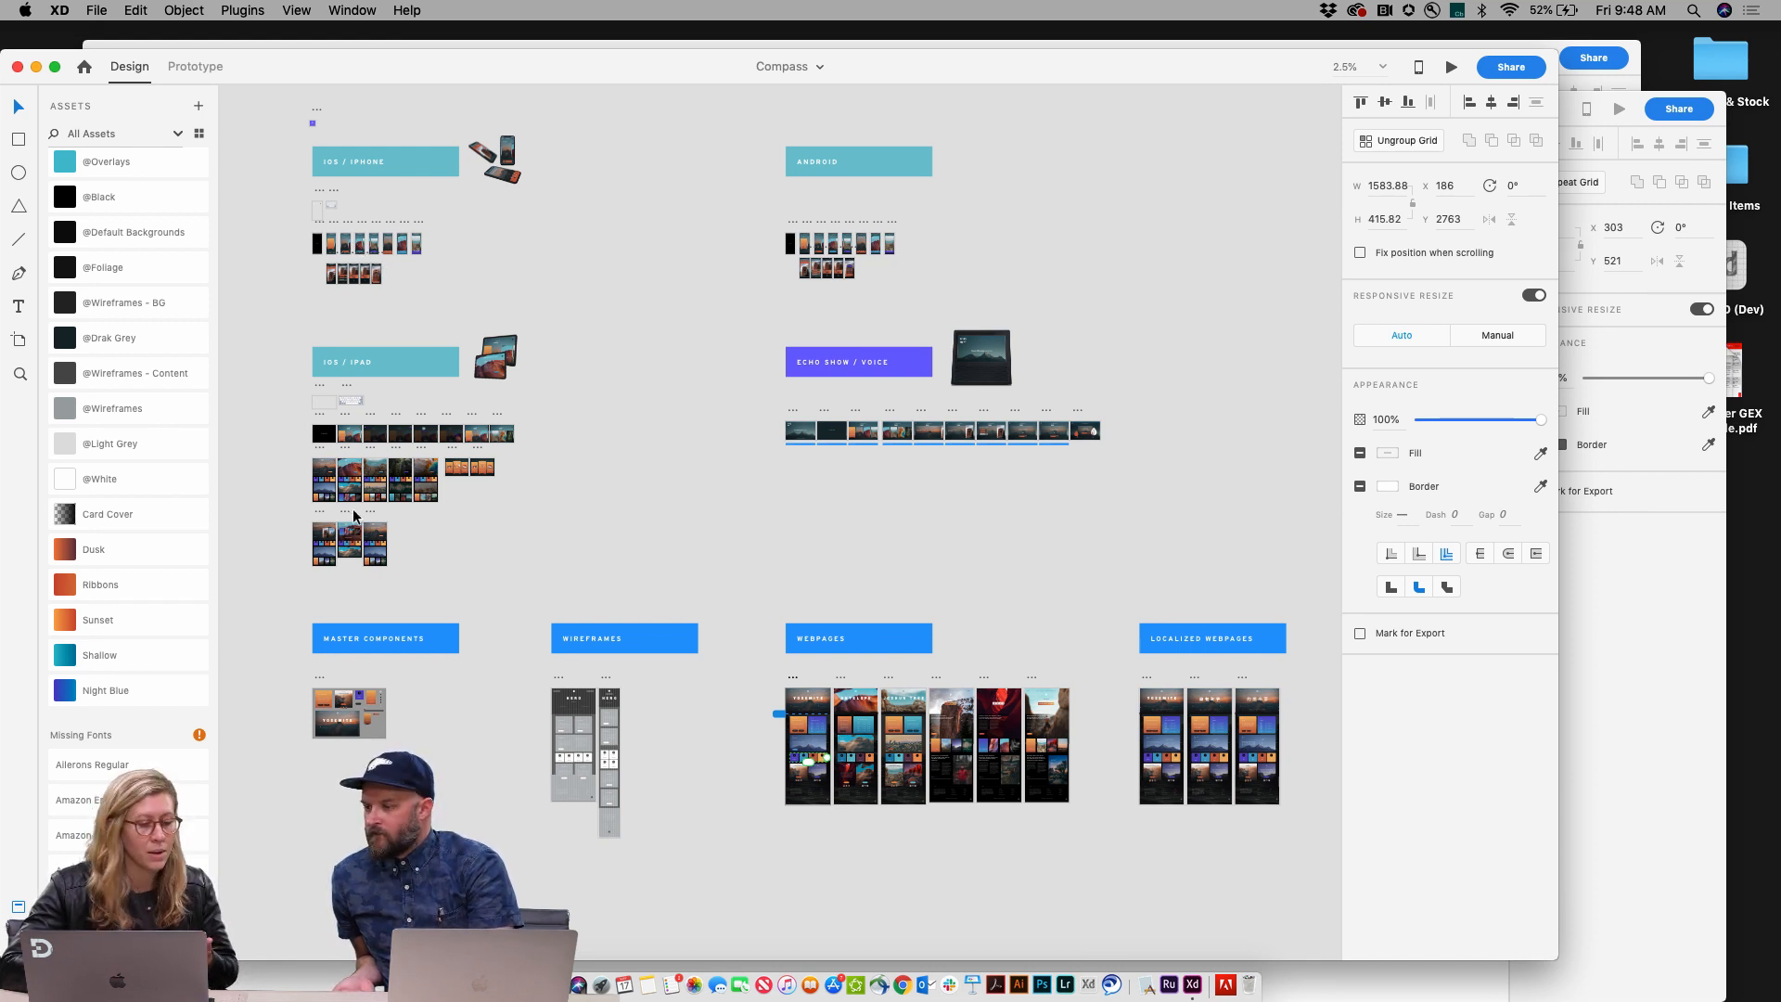
scroll(318, 451, up, 10)
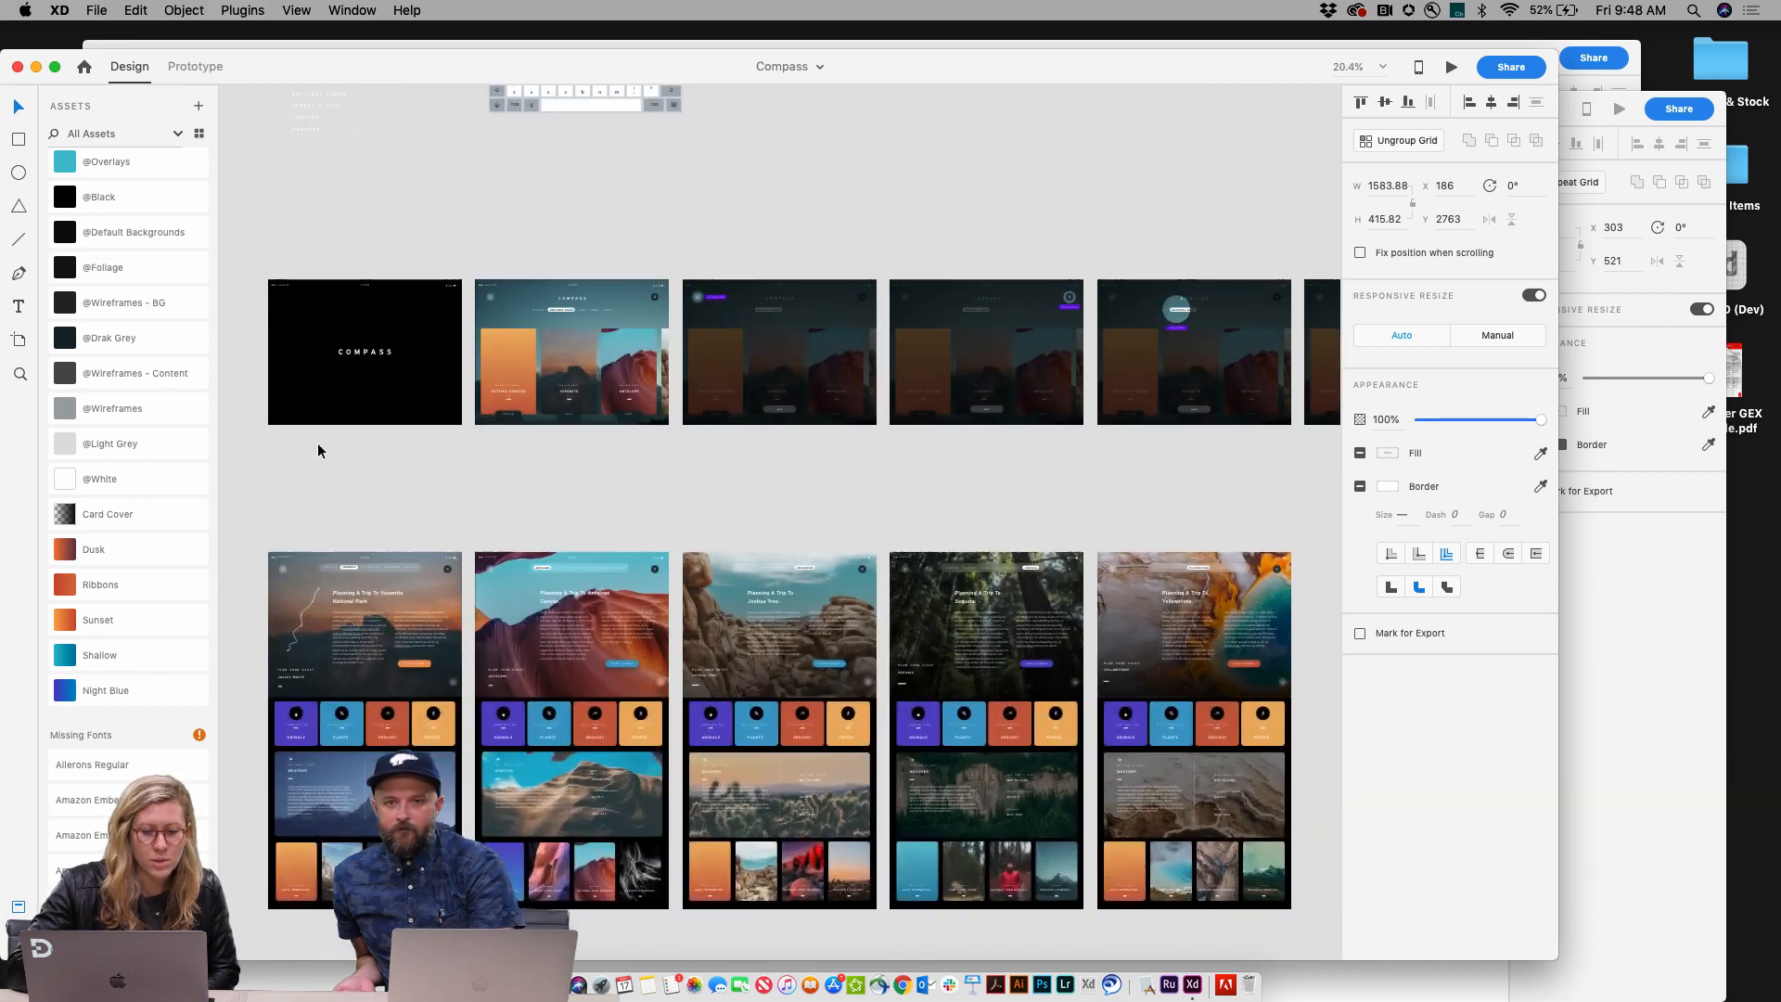
scroll(442, 530, down, 15)
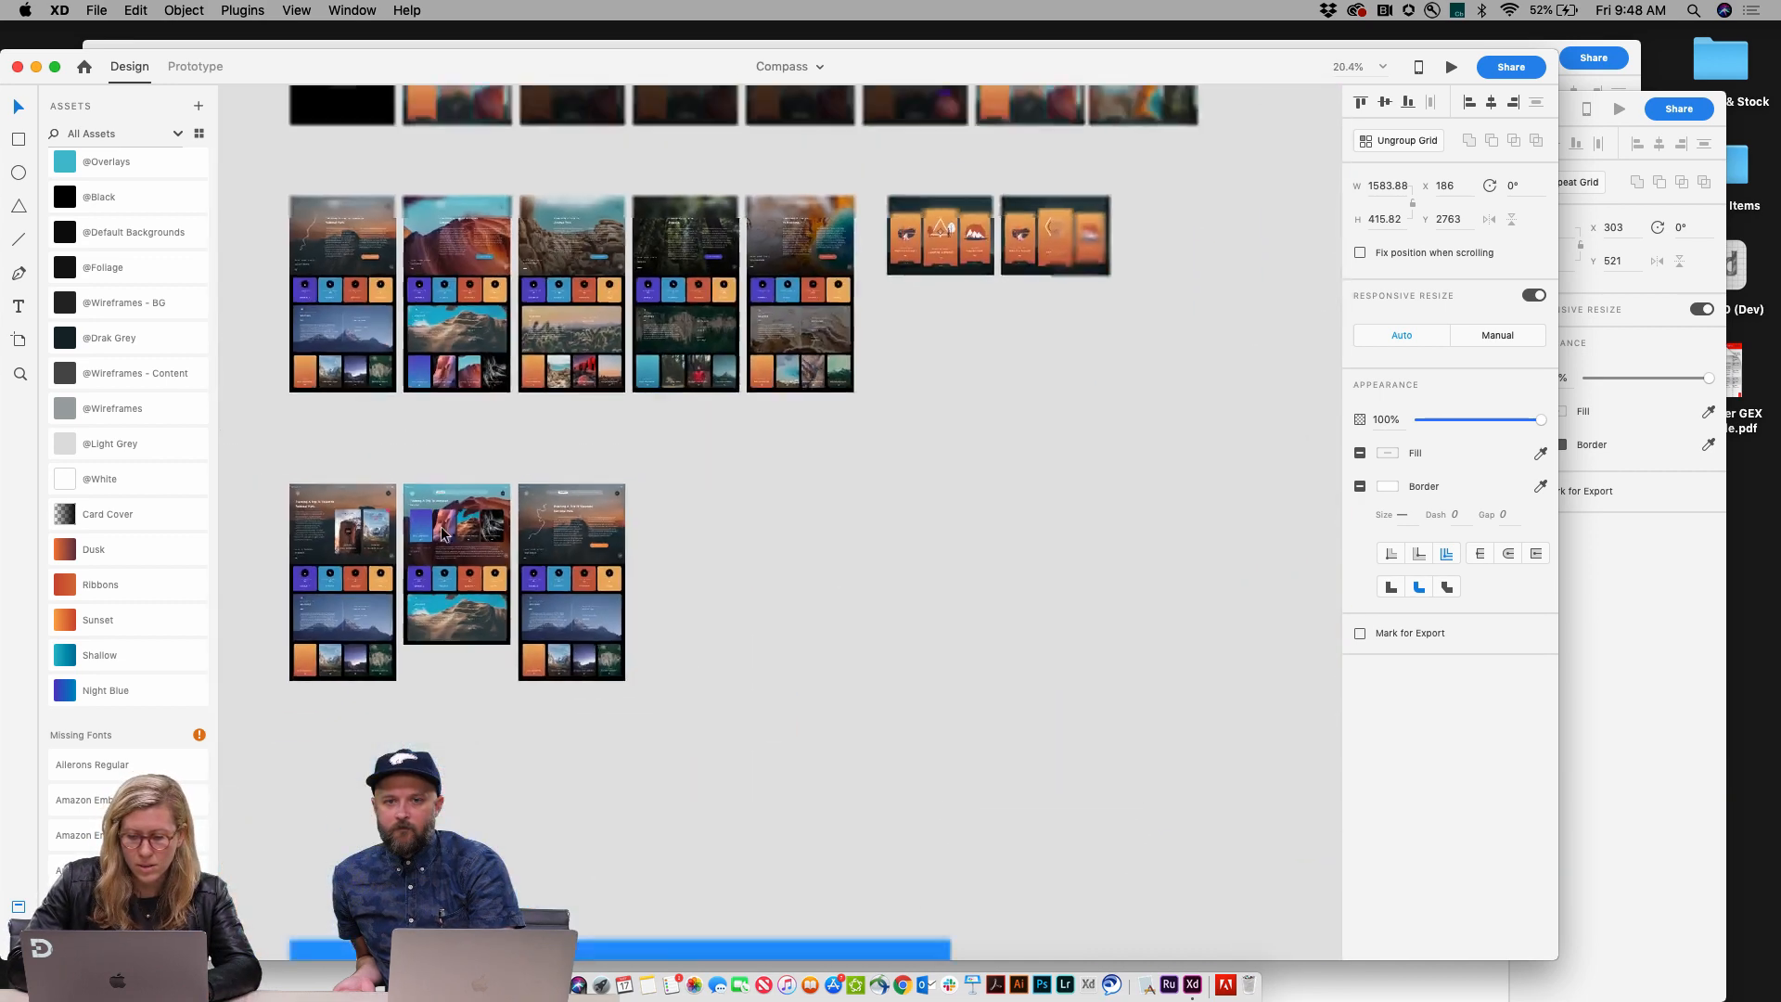
scroll(442, 526, down, 10)
scroll(442, 526, right, 10)
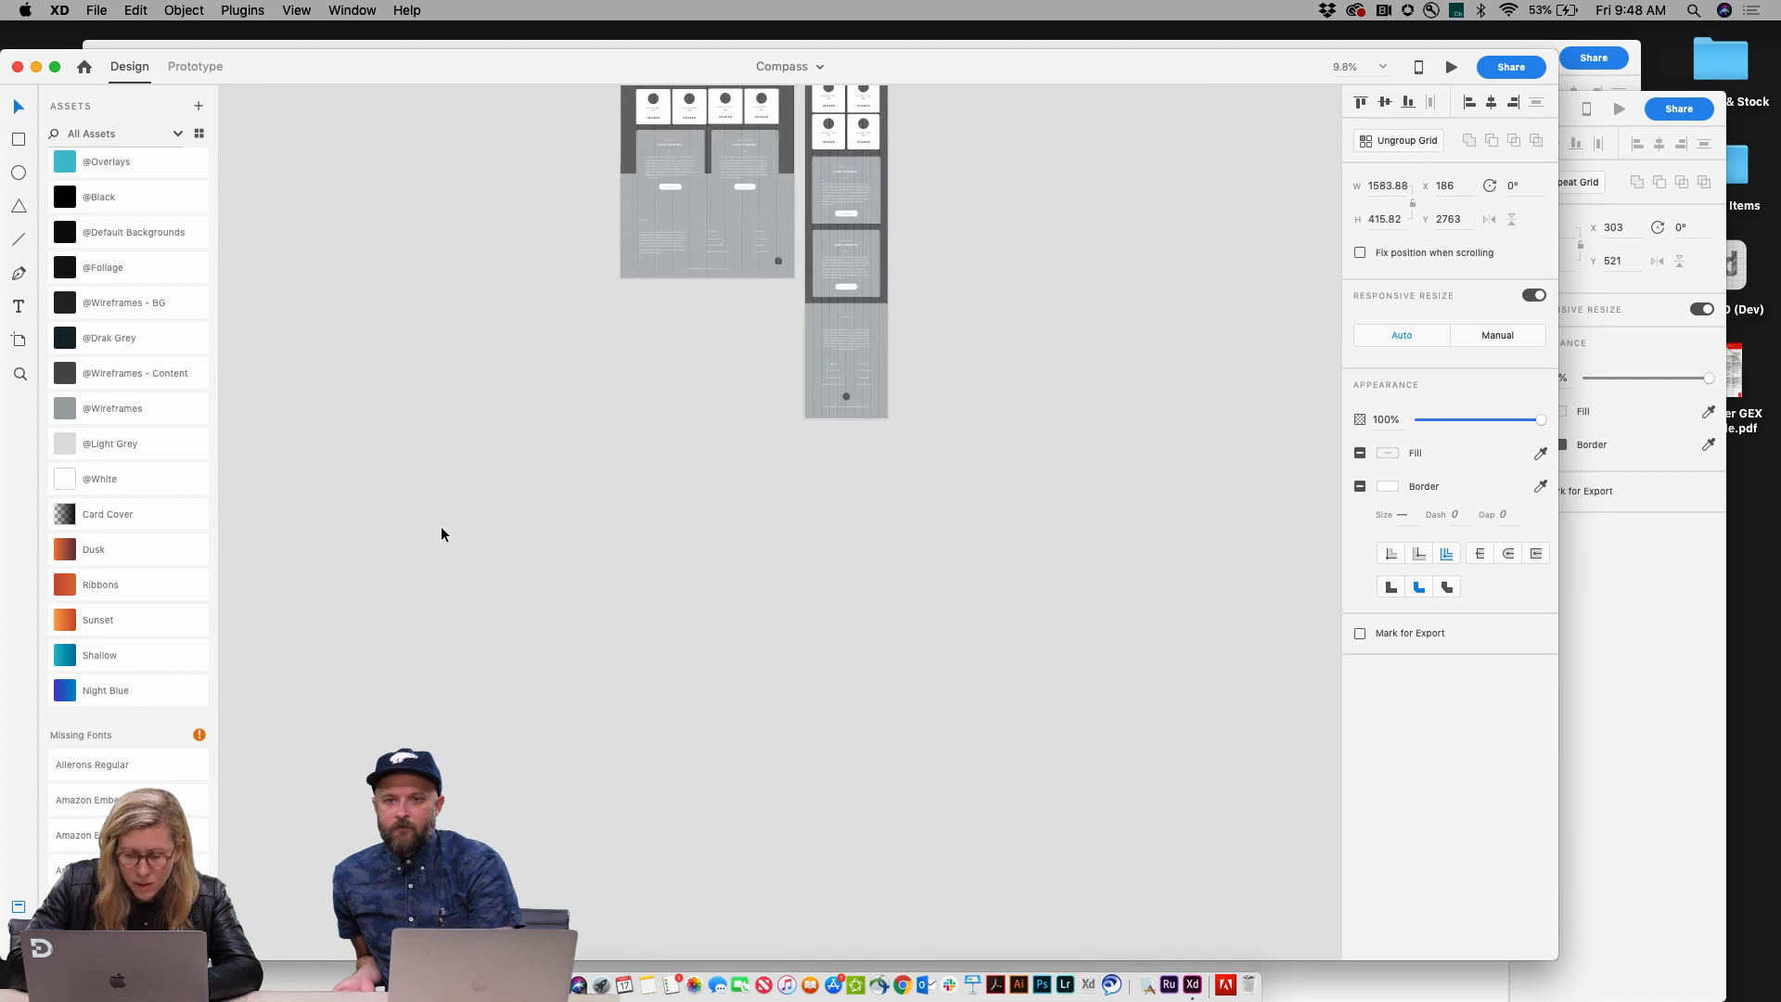
scroll(442, 526, up, 6)
scroll(442, 526, right, 5)
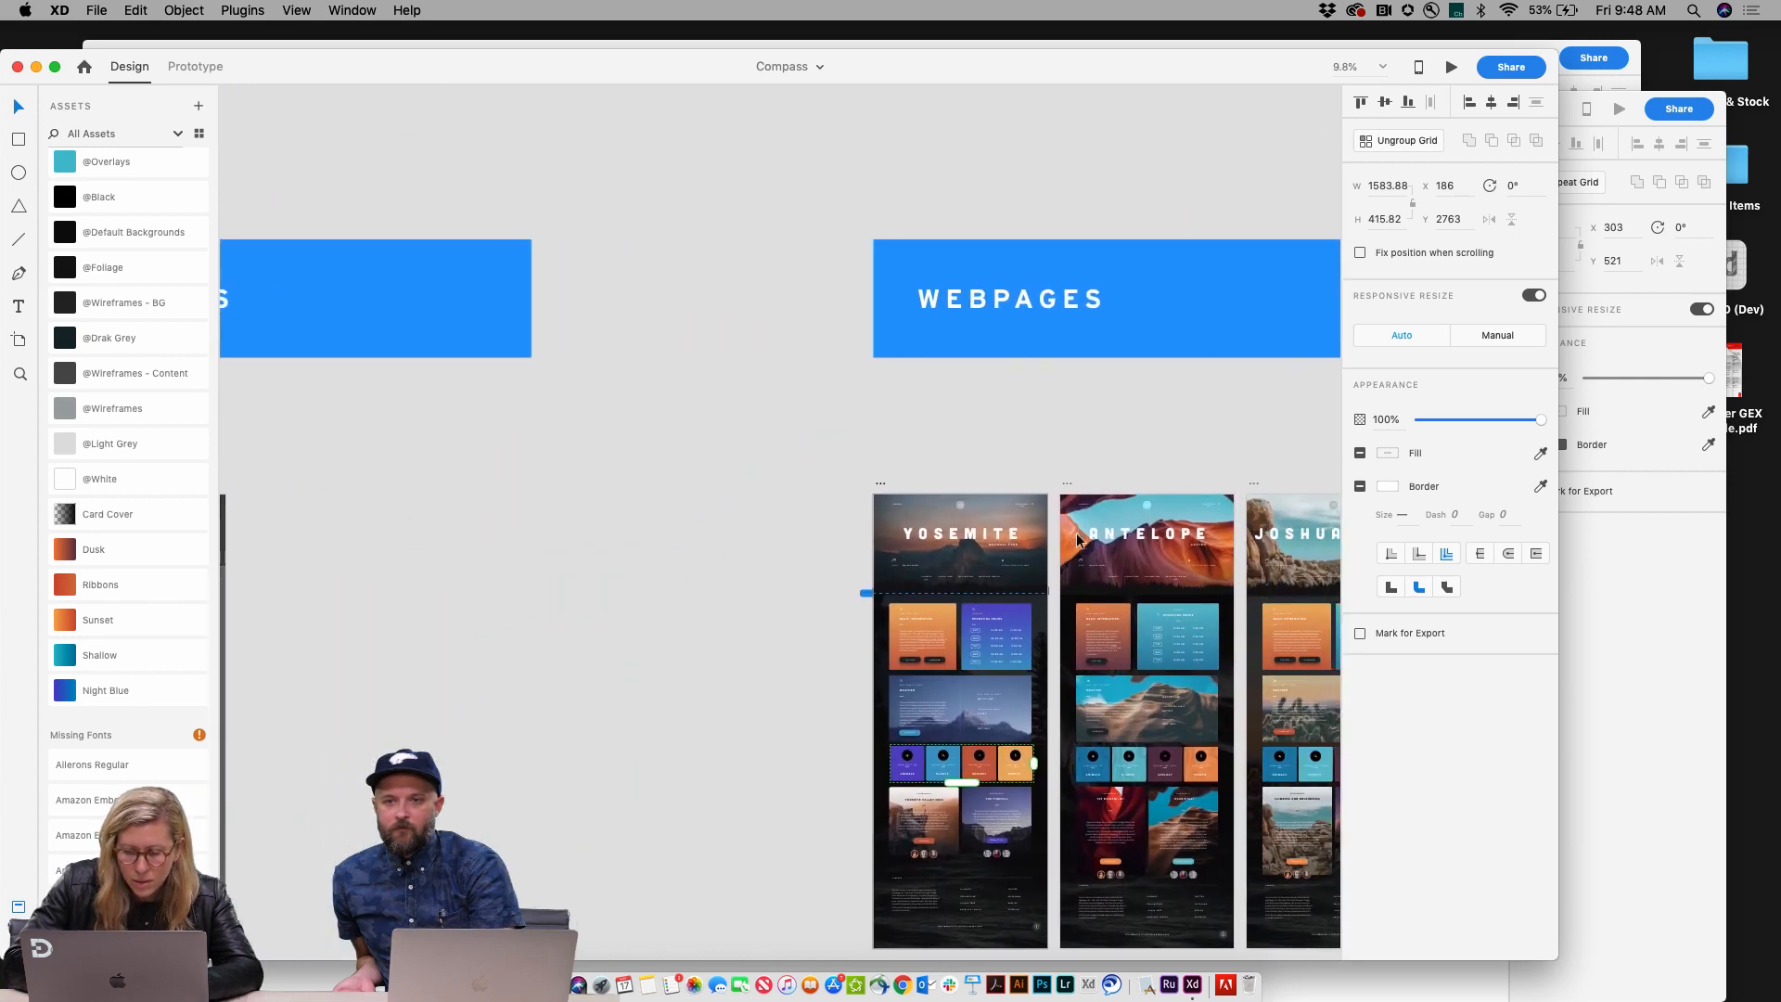
click(977, 535)
scroll(656, 418, left, 10)
scroll(649, 414, up, 10)
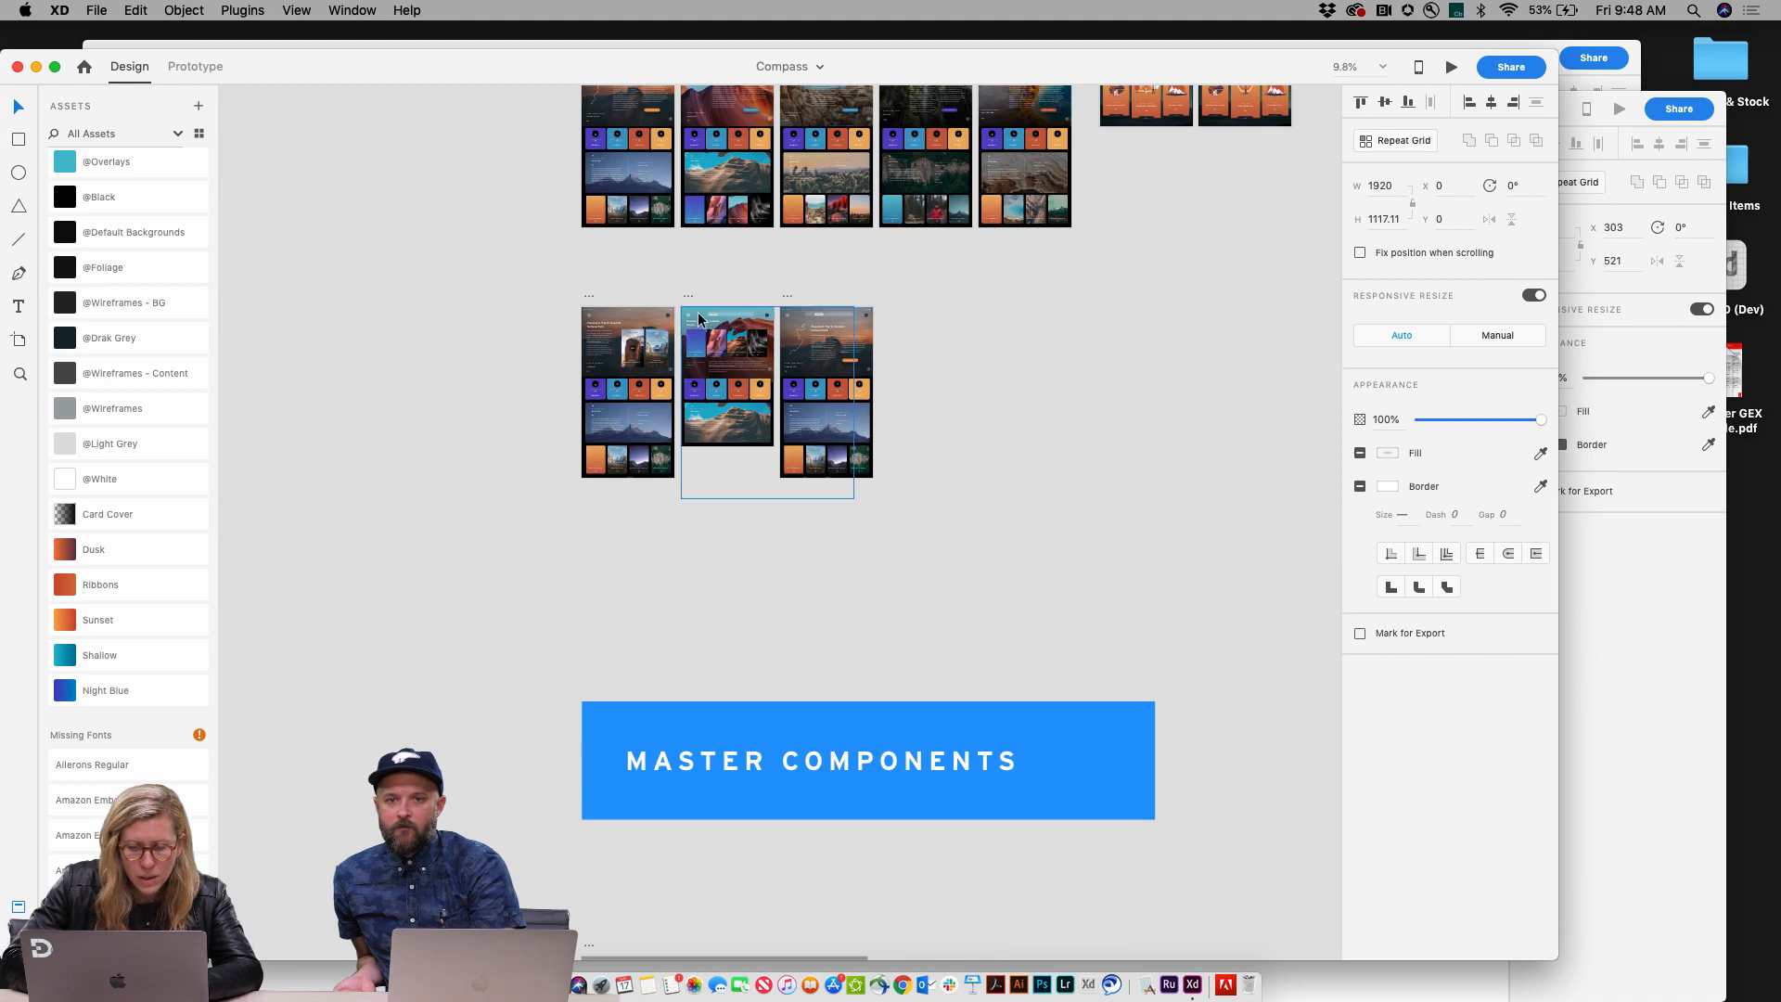
click(645, 315)
scroll(645, 316, up, 3)
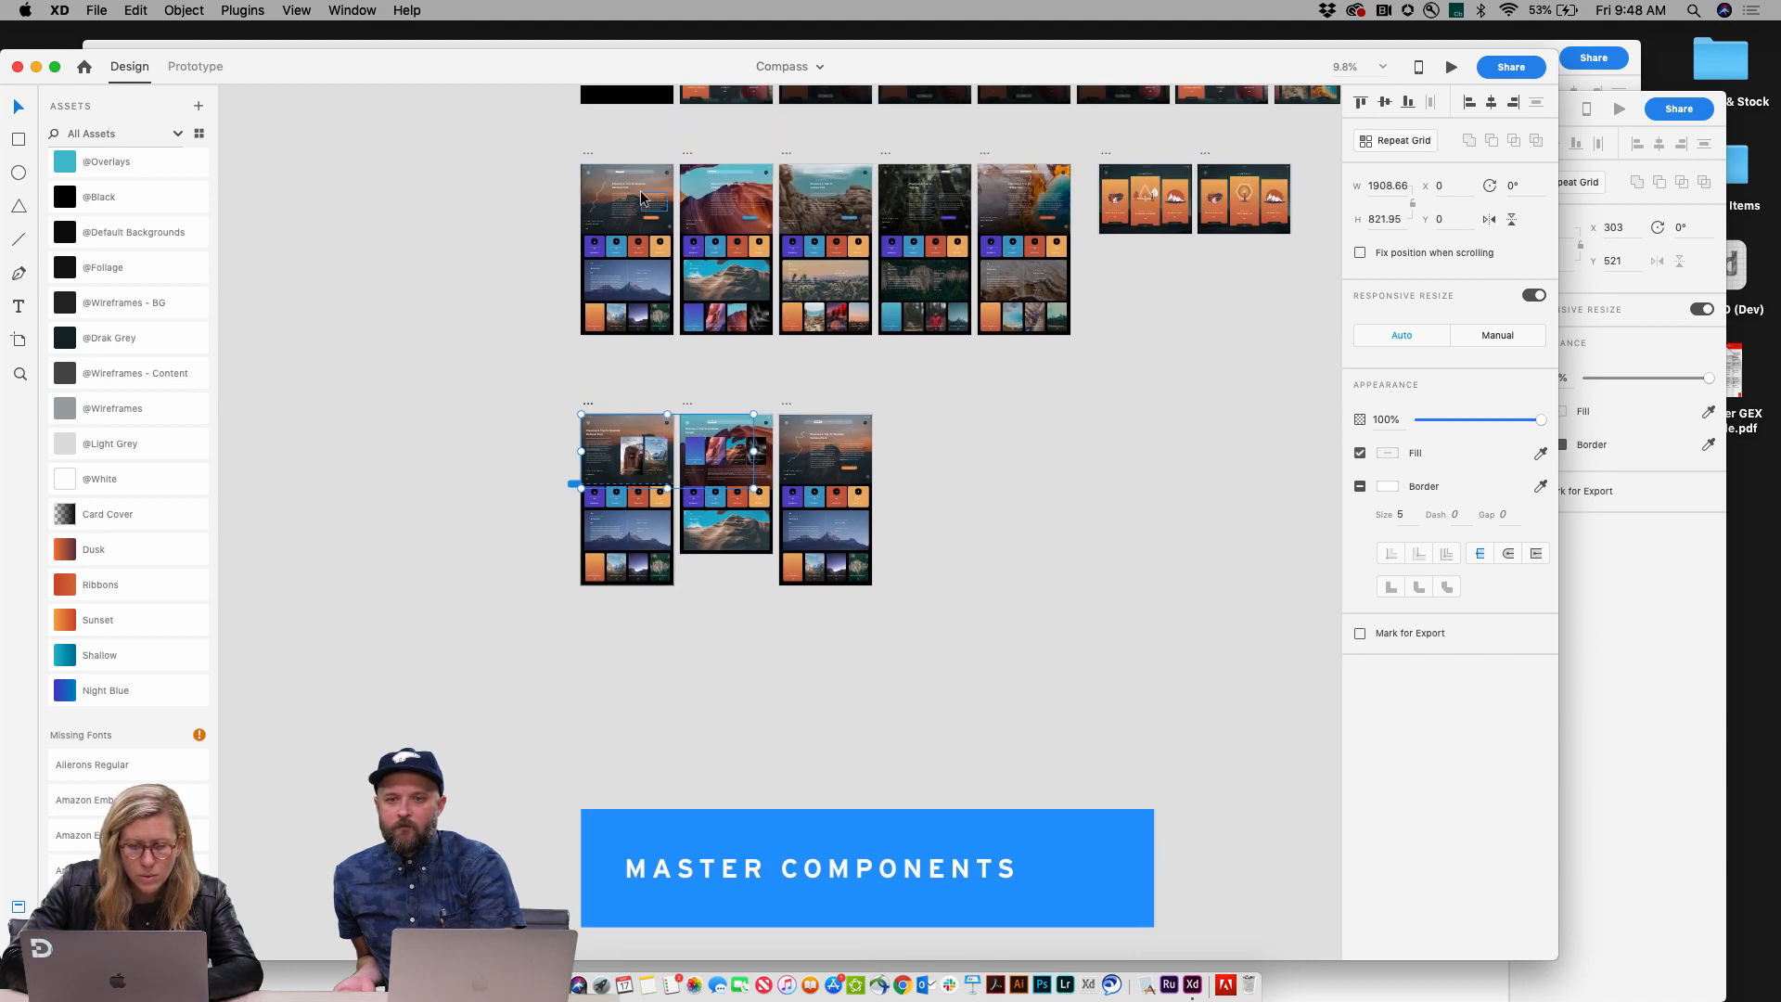
Step: Paste the Yosemite hero component onto the canvas and place it beside the iPad artboards
click(653, 175)
scroll(641, 195, up, 5)
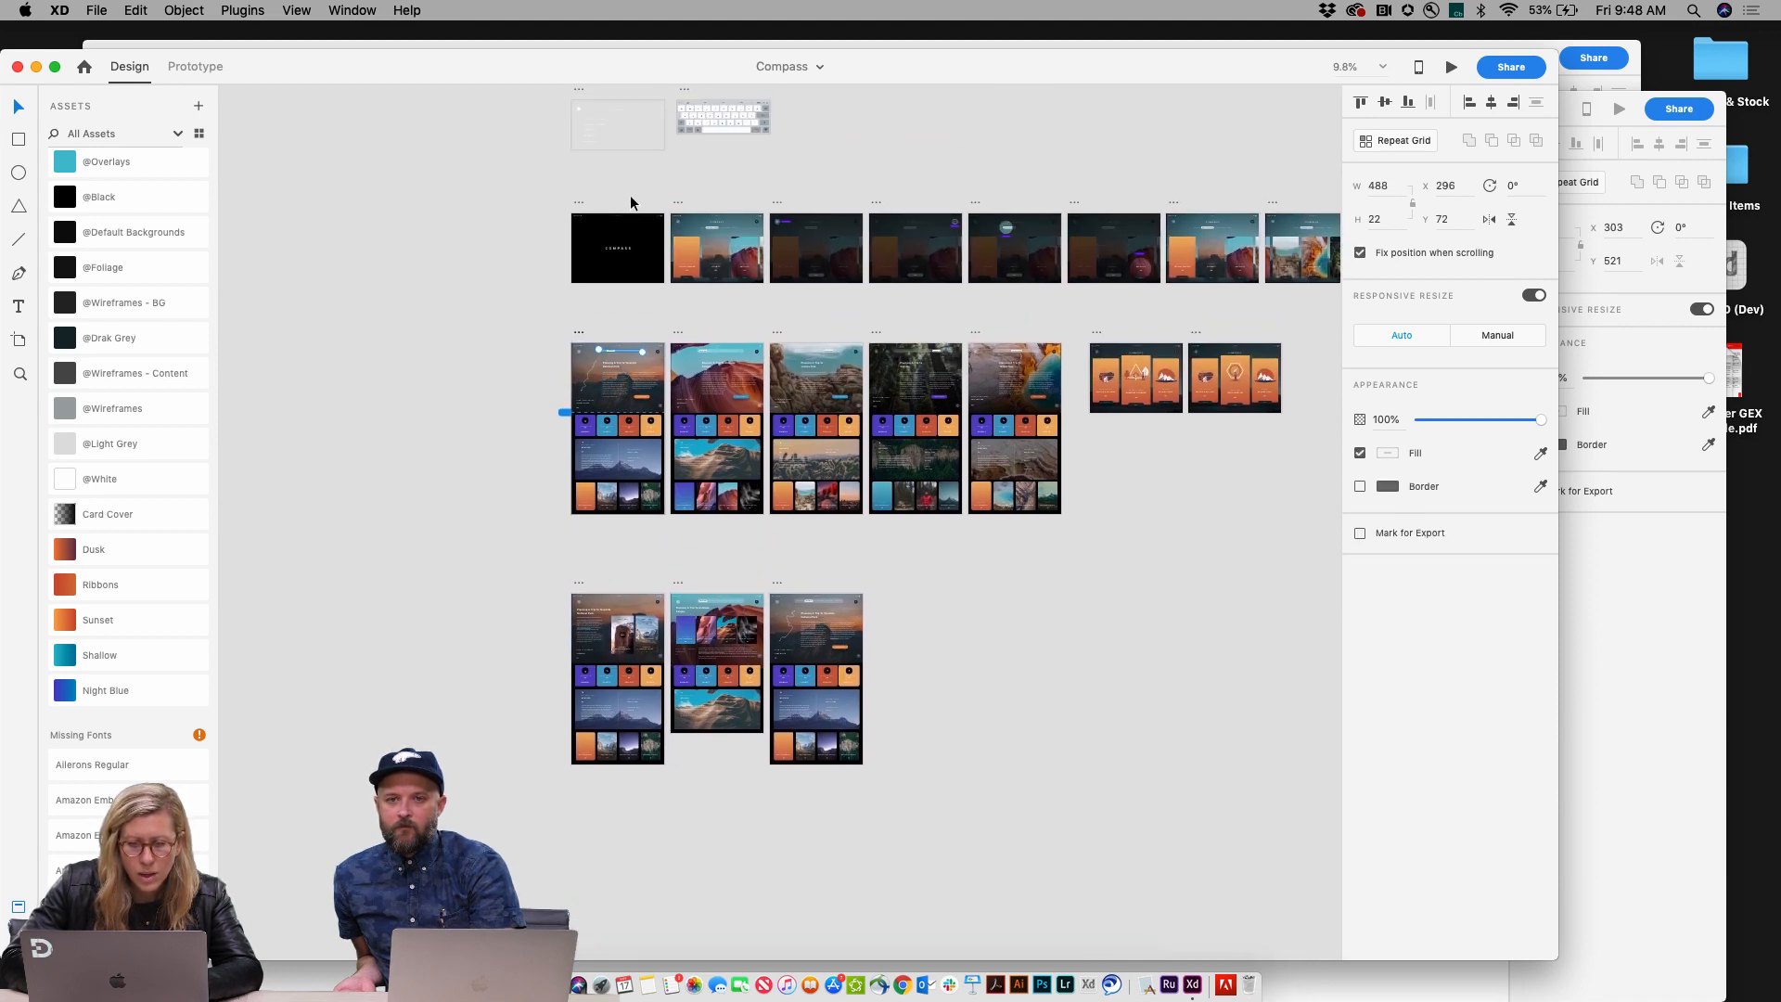
double_click(680, 223)
click(700, 227)
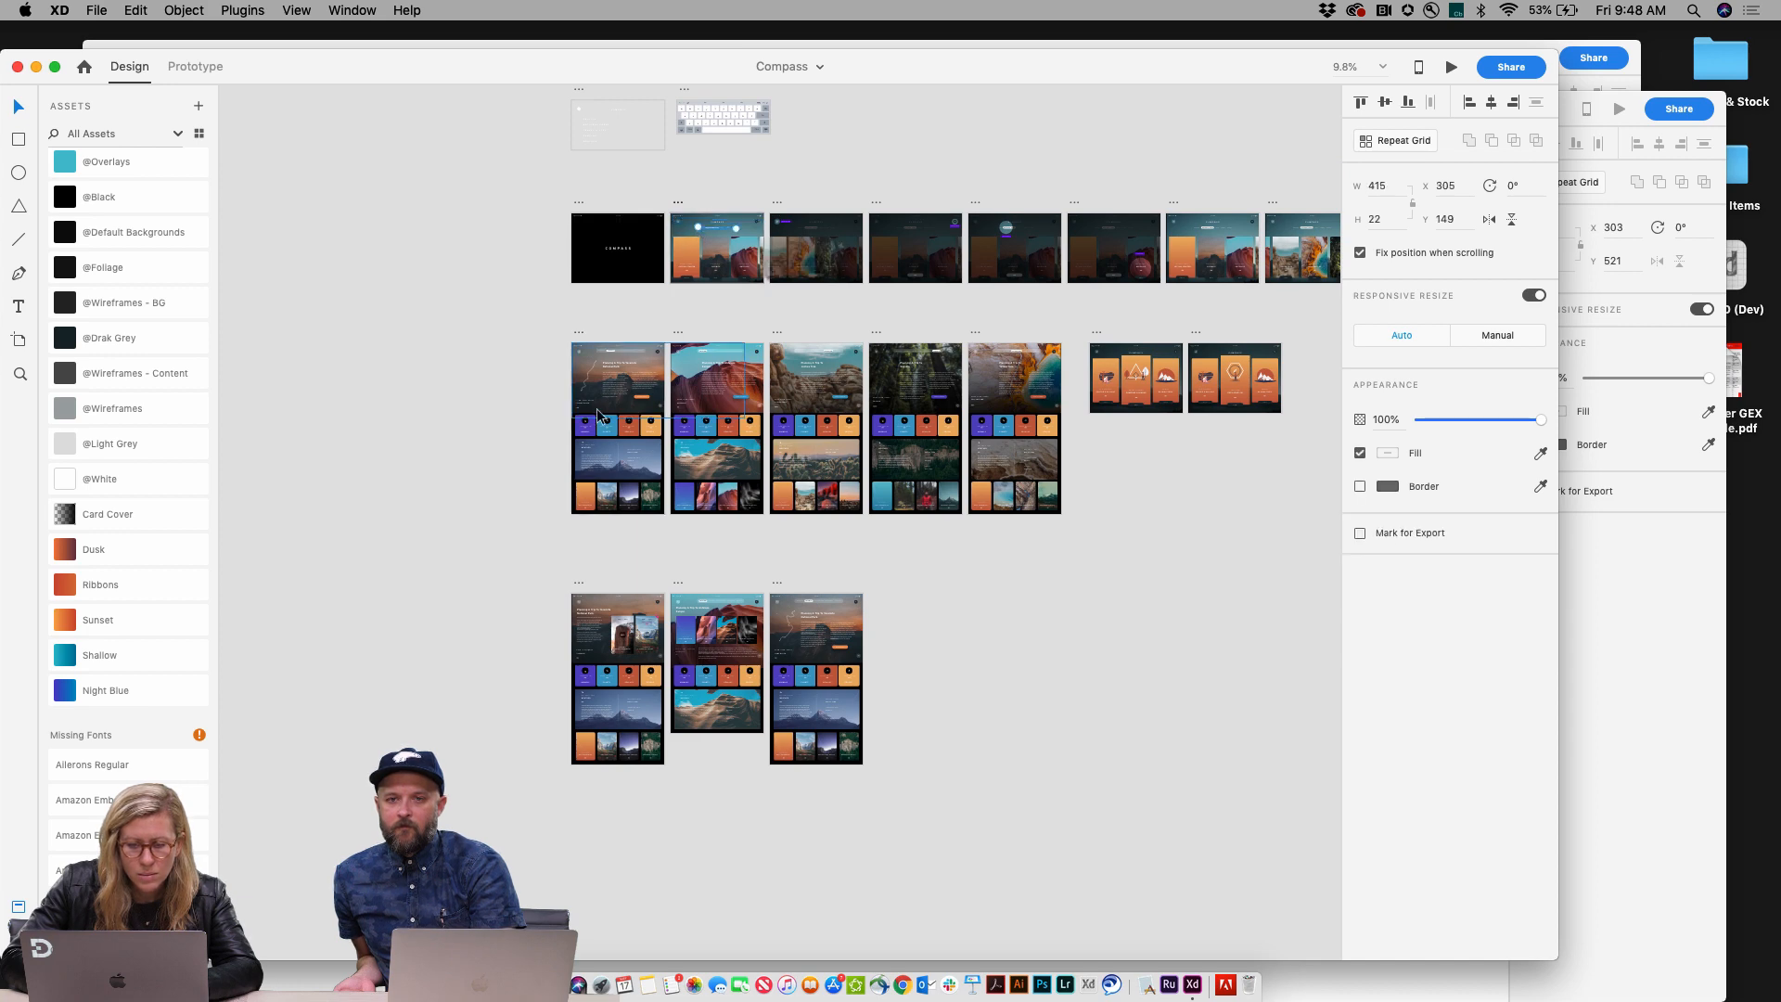
scroll(520, 368, up, 5)
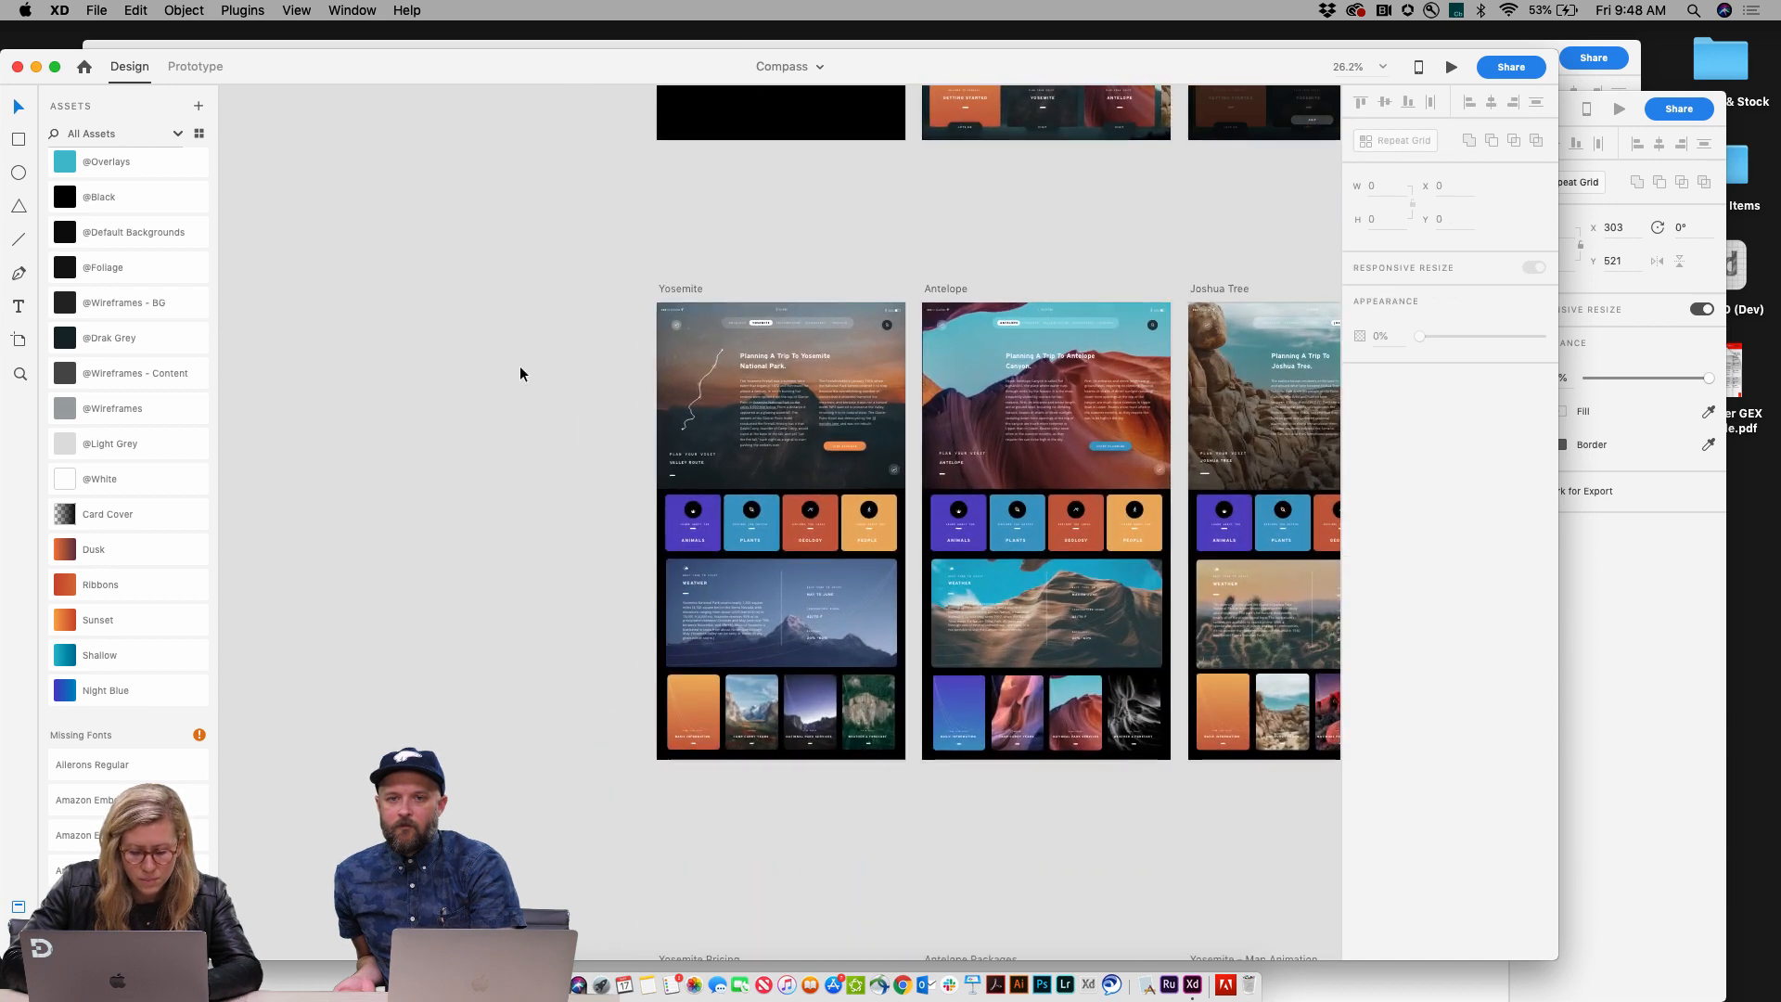
key(super+v)
drag(702, 426, 293, 335)
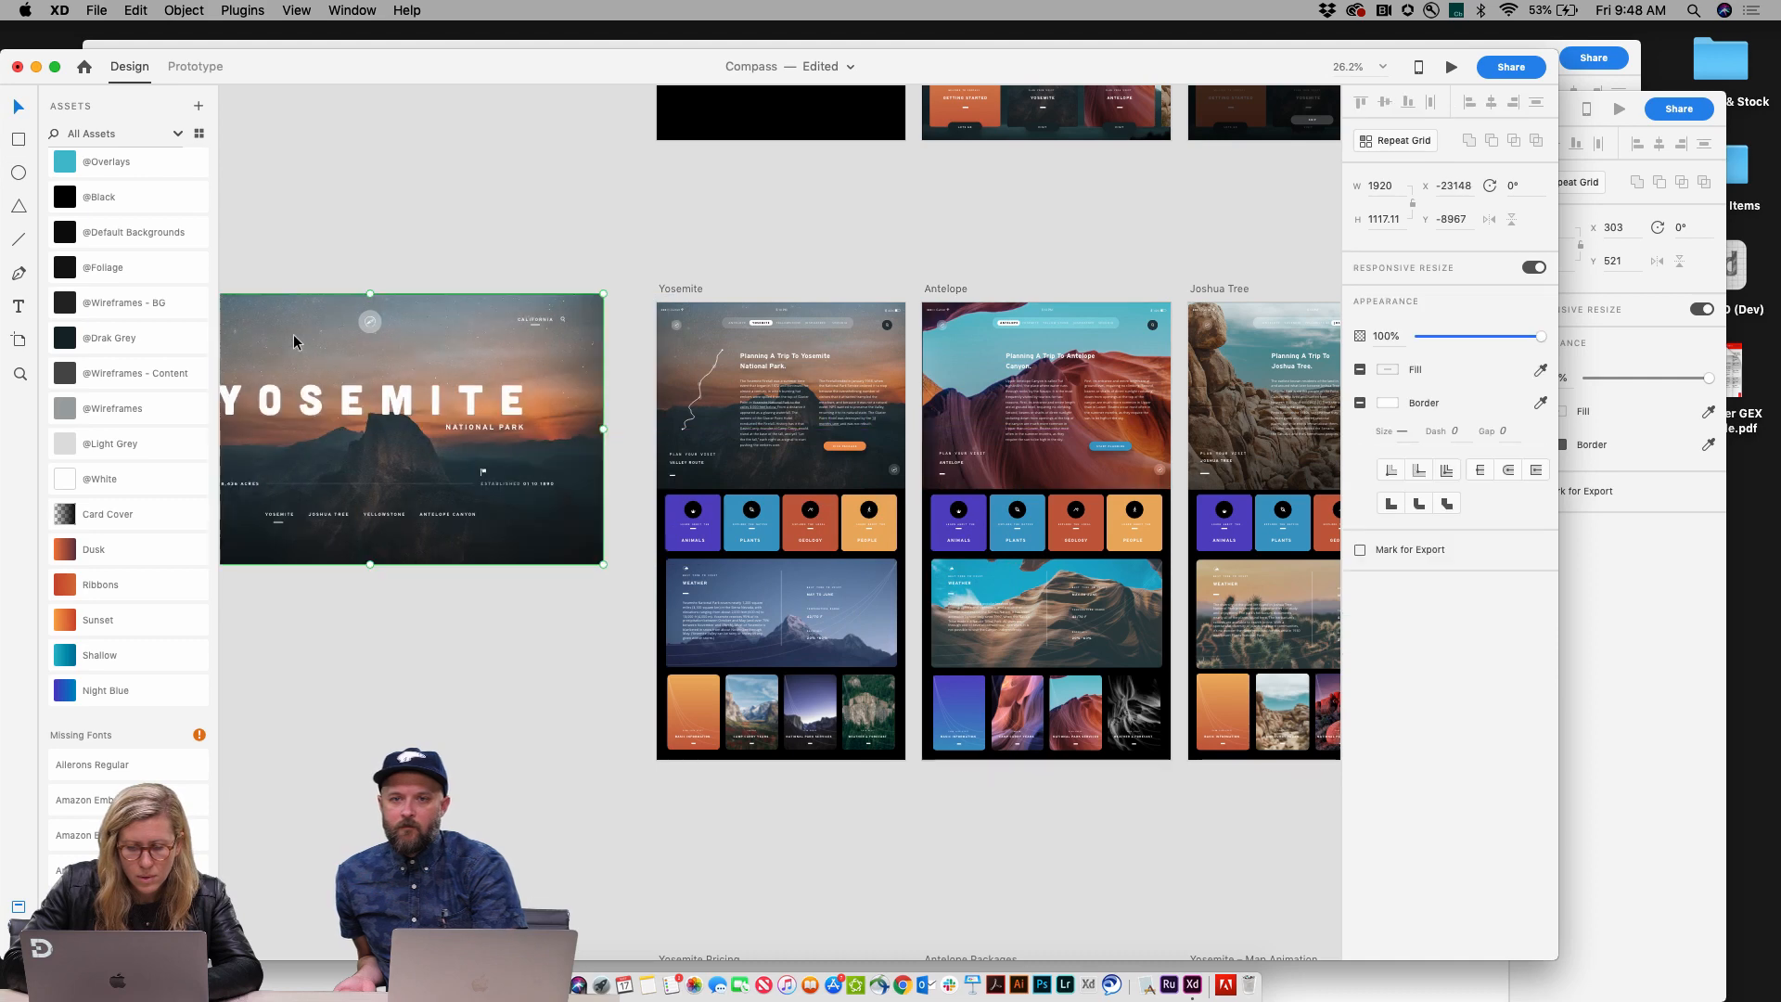
scroll(293, 335, left, 2)
scroll(294, 334, down, 3)
scroll(293, 334, up, 1)
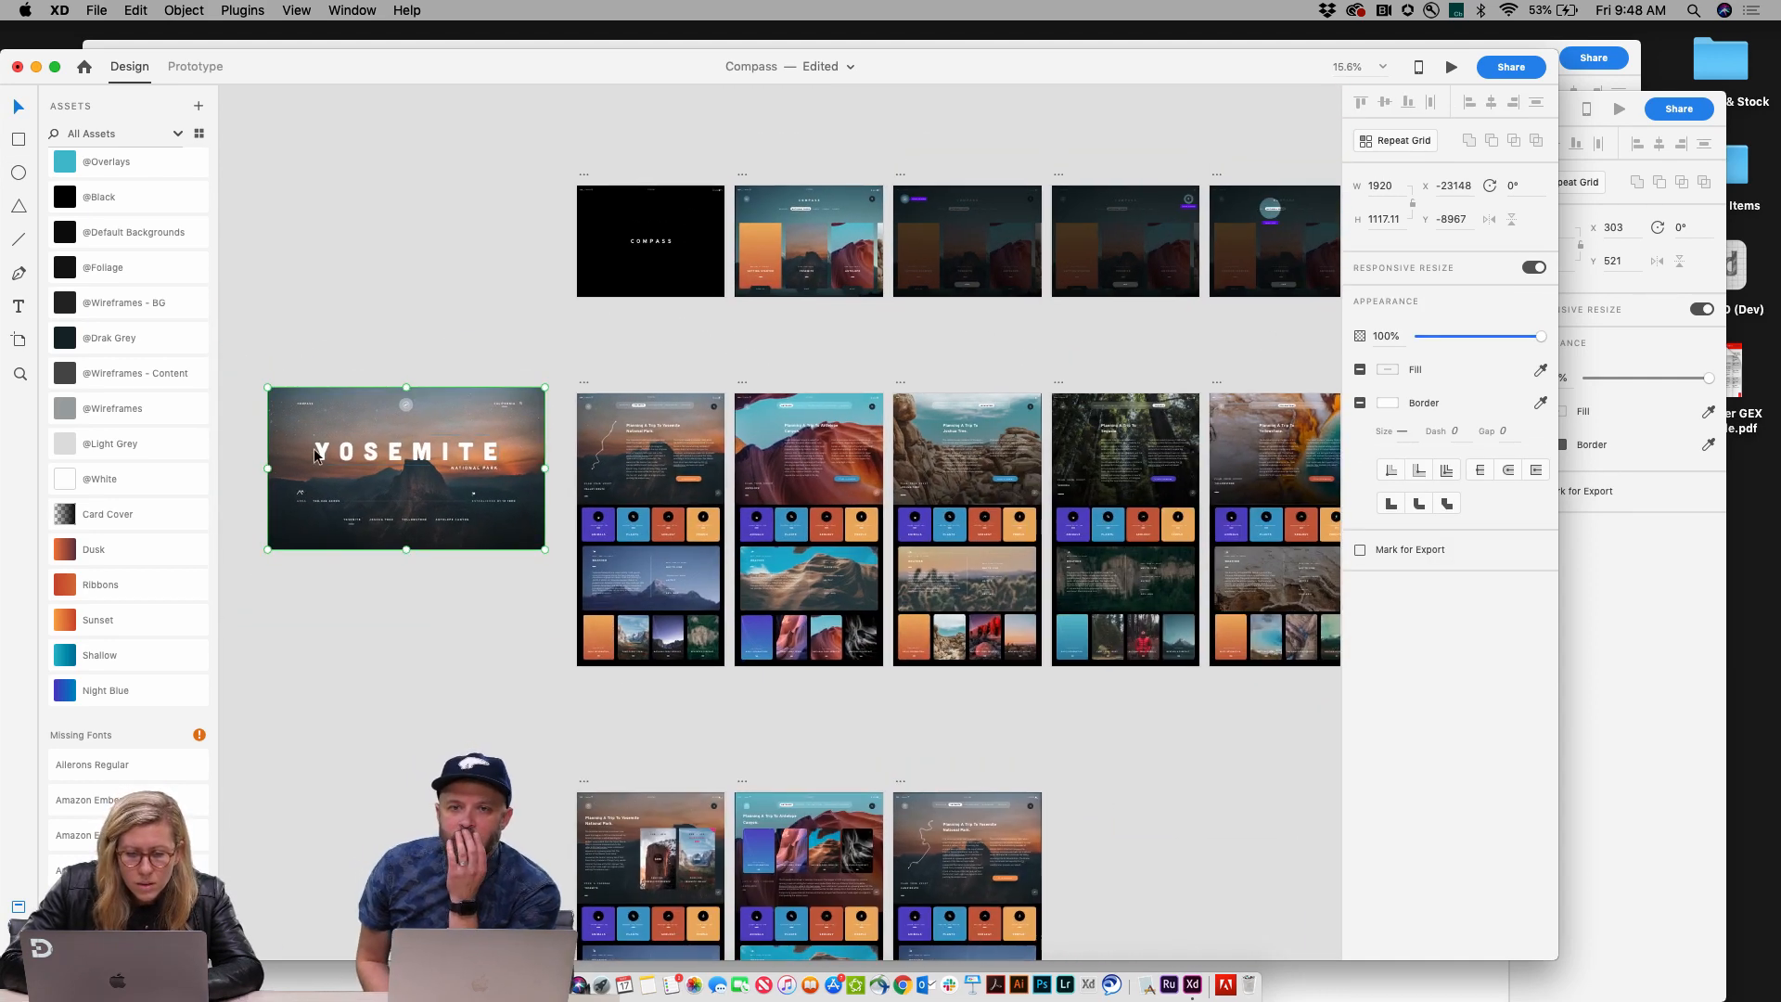
drag(315, 455, 310, 254)
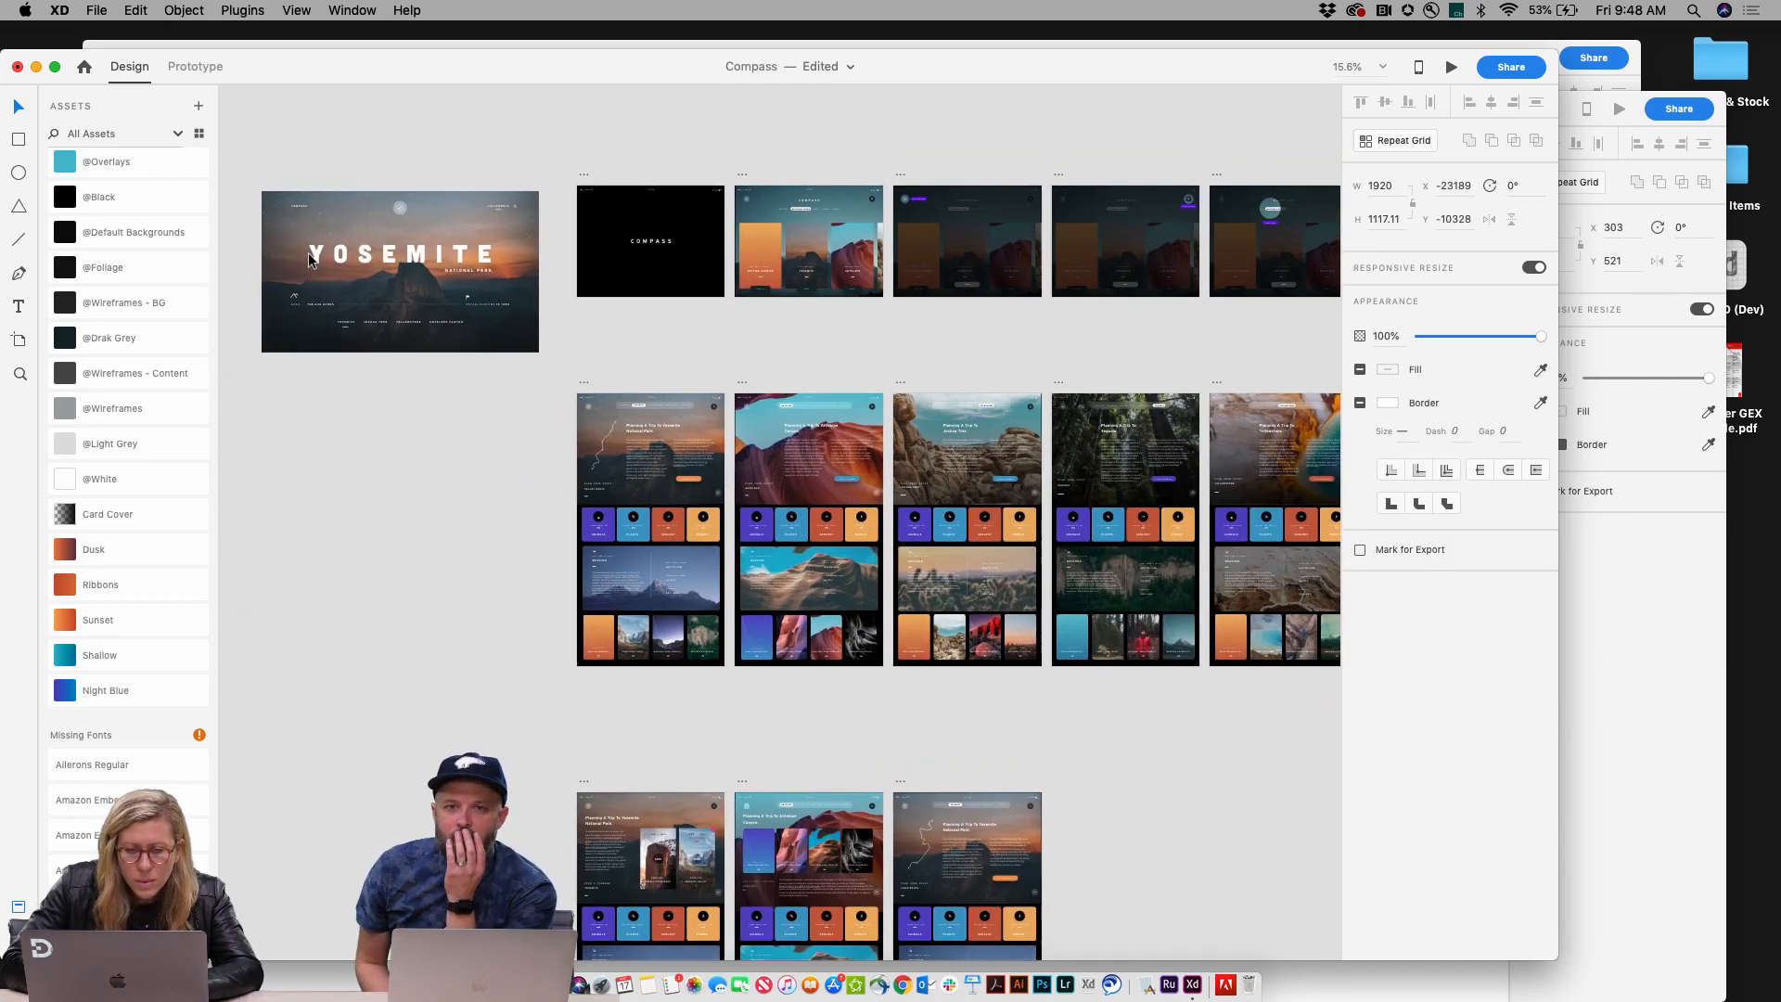
Step: Move the Components artboard next to the webpage artboards
click(758, 210)
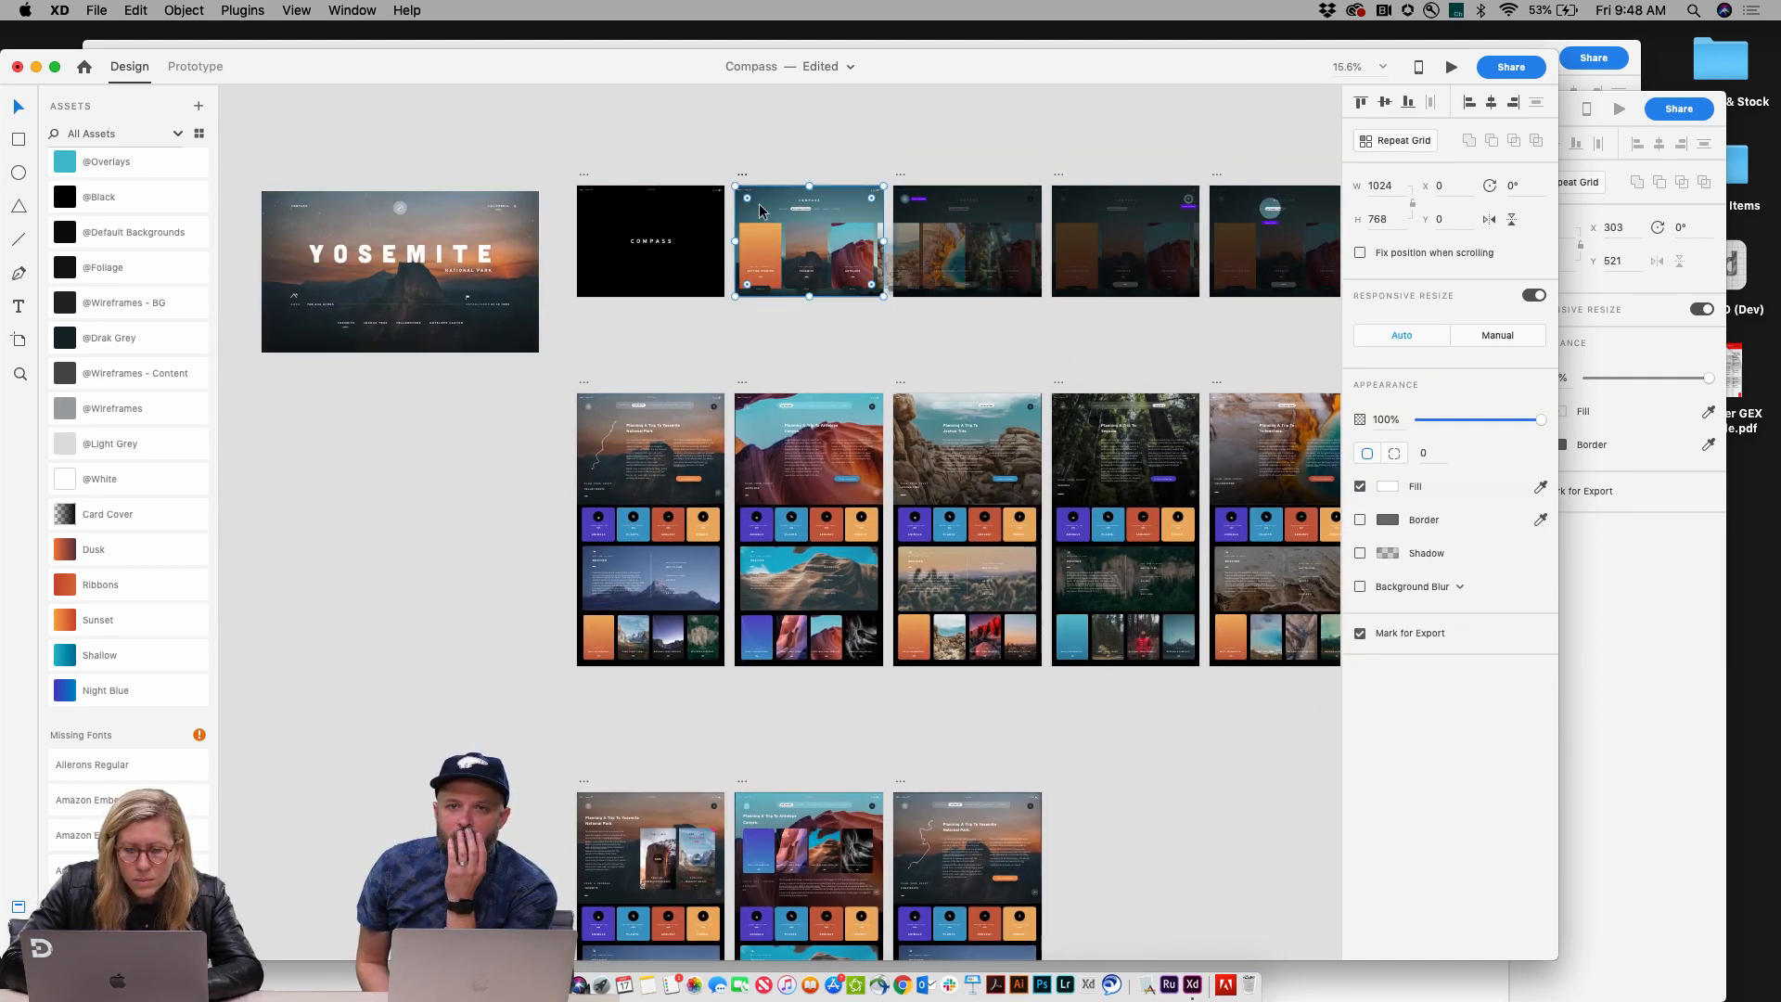
click(777, 147)
scroll(722, 447, down, 8)
scroll(722, 447, down, 3)
scroll(722, 447, right, 3)
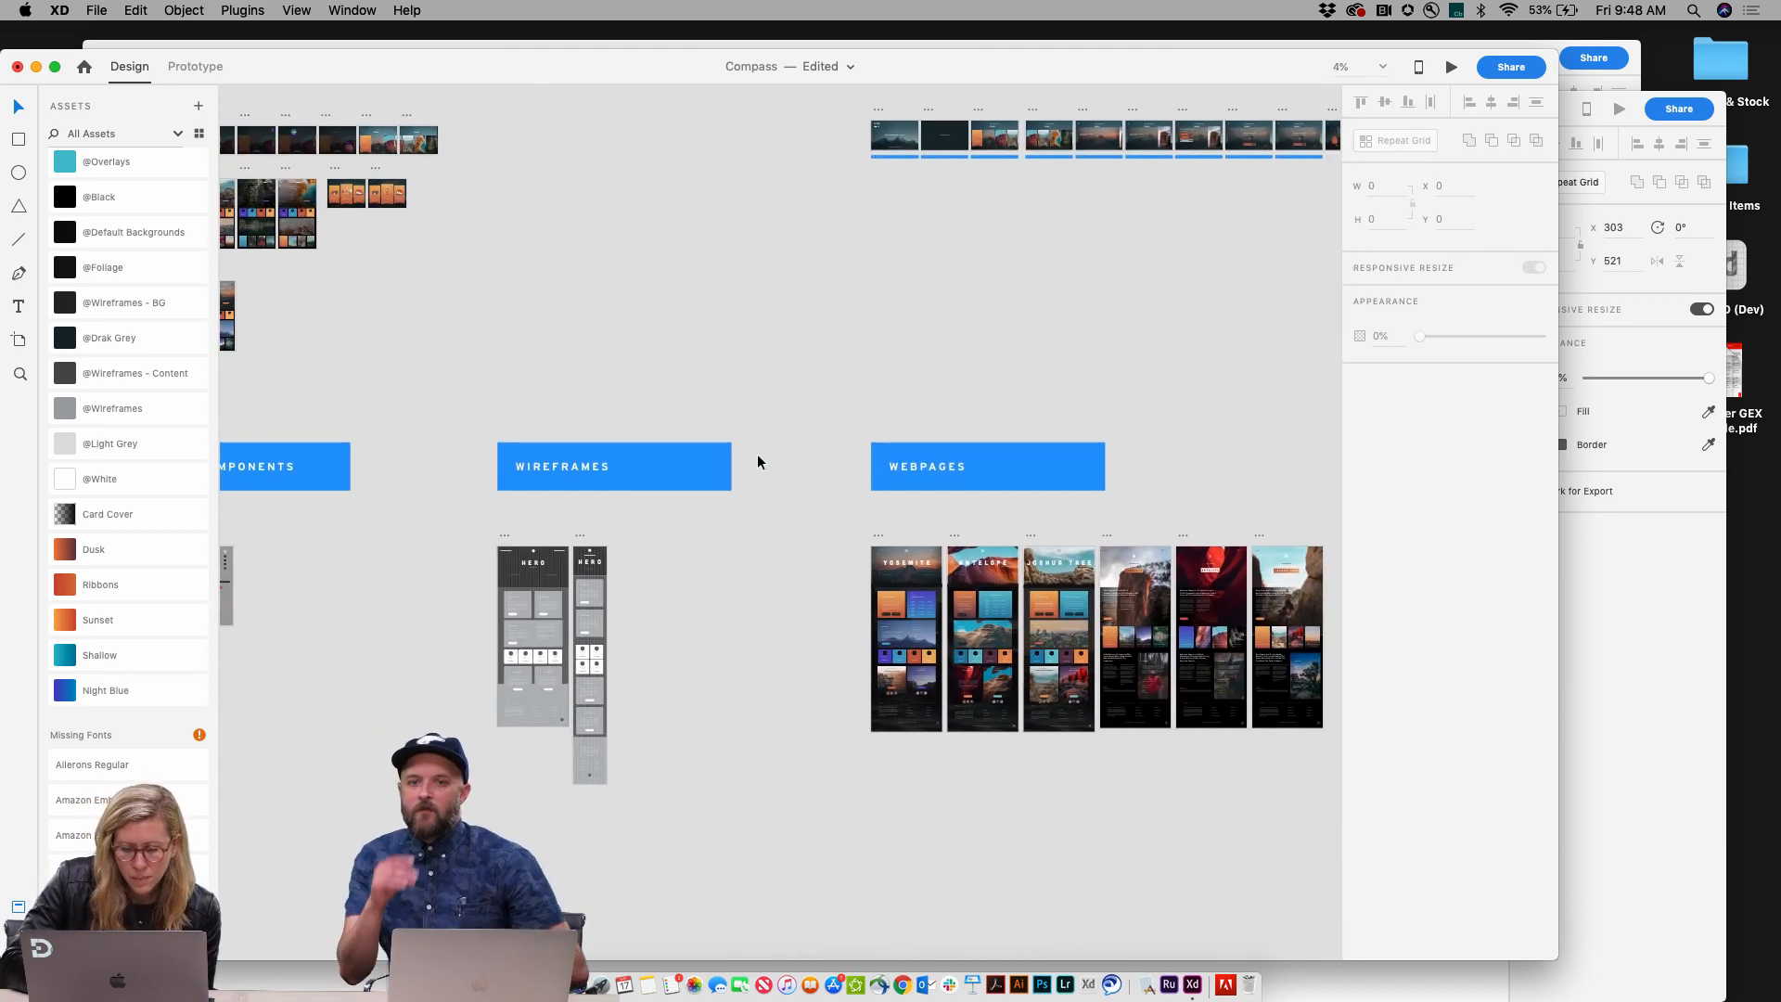
scroll(932, 558, up, 1)
scroll(932, 557, right, 3)
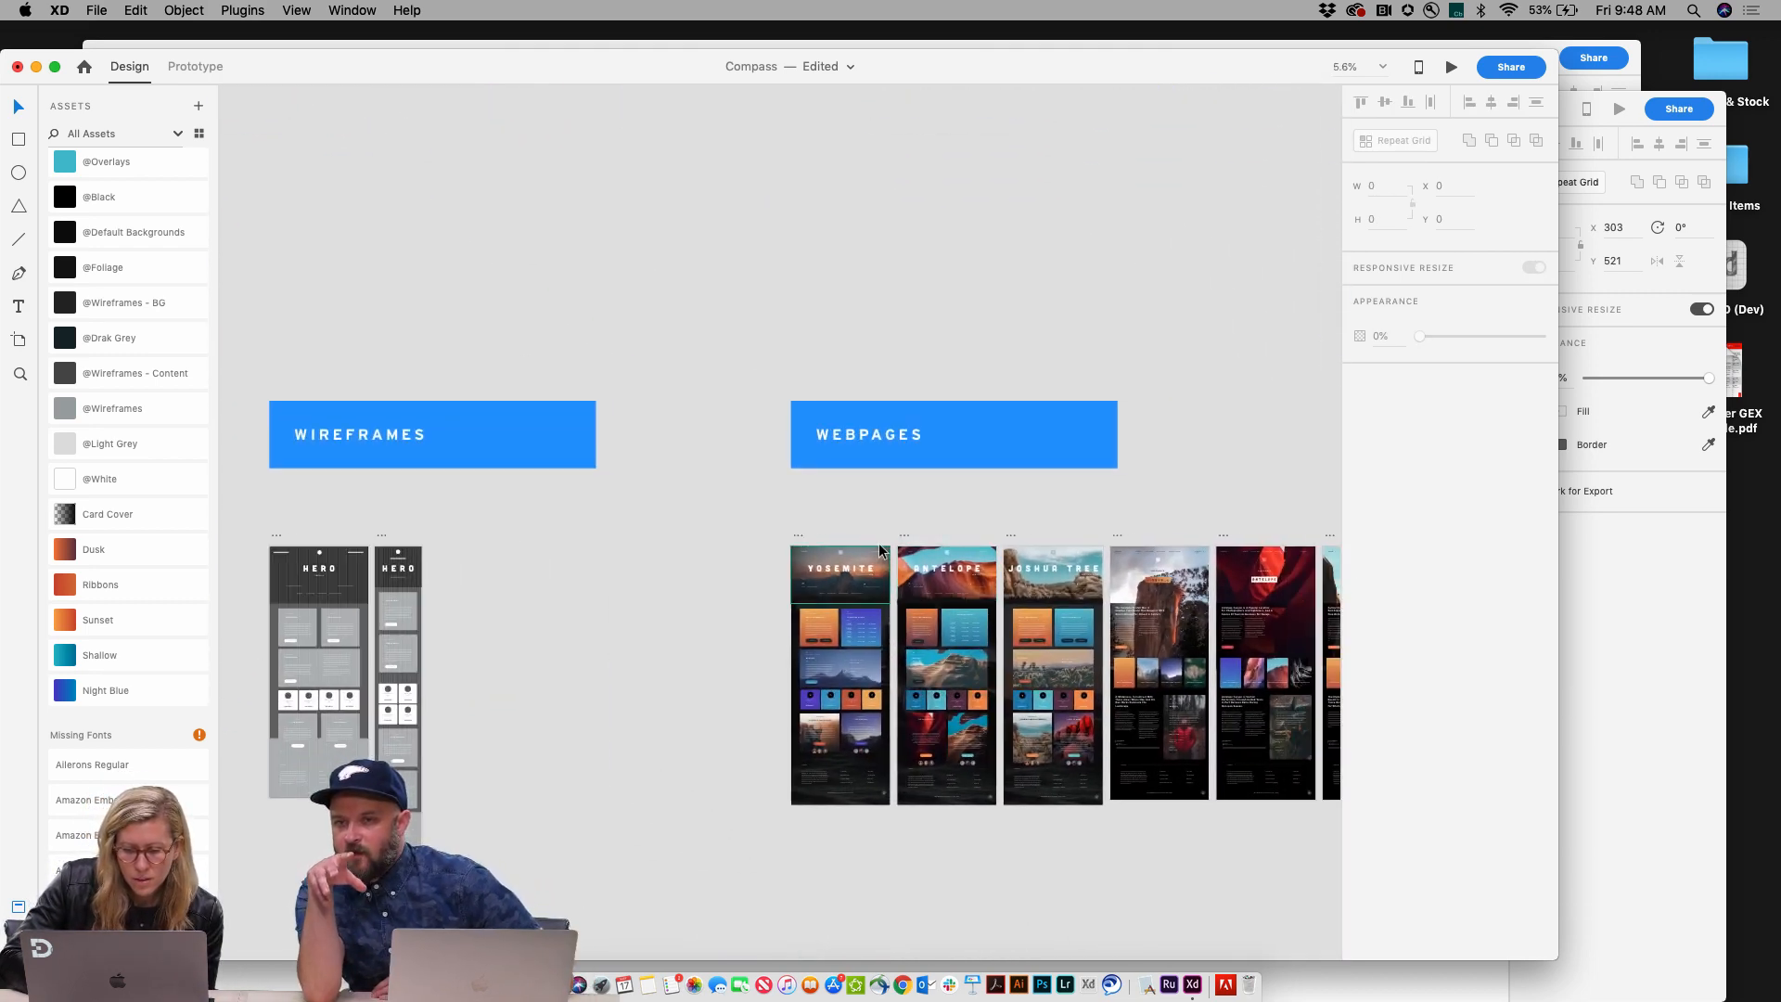
scroll(877, 542, up, 3)
scroll(878, 542, up, 2)
scroll(877, 542, down, 5)
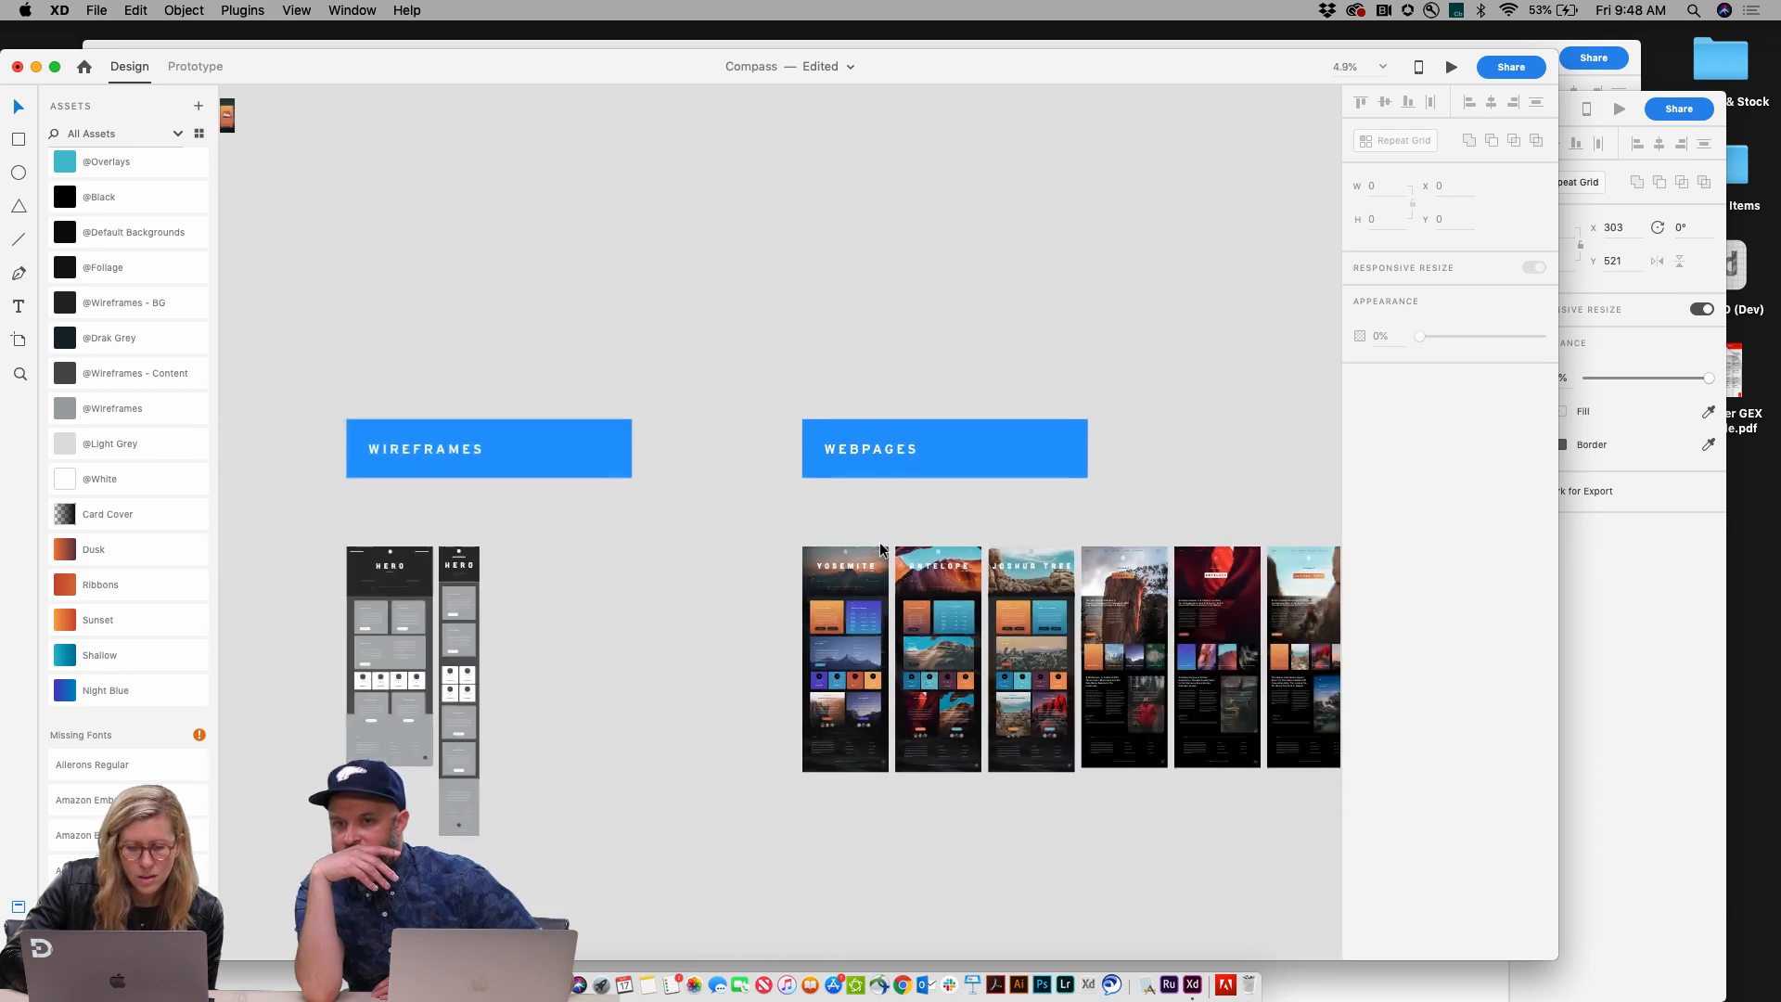
scroll(879, 542, left, 4)
scroll(880, 541, left, 2)
scroll(880, 542, down, 2)
scroll(880, 542, up, 4)
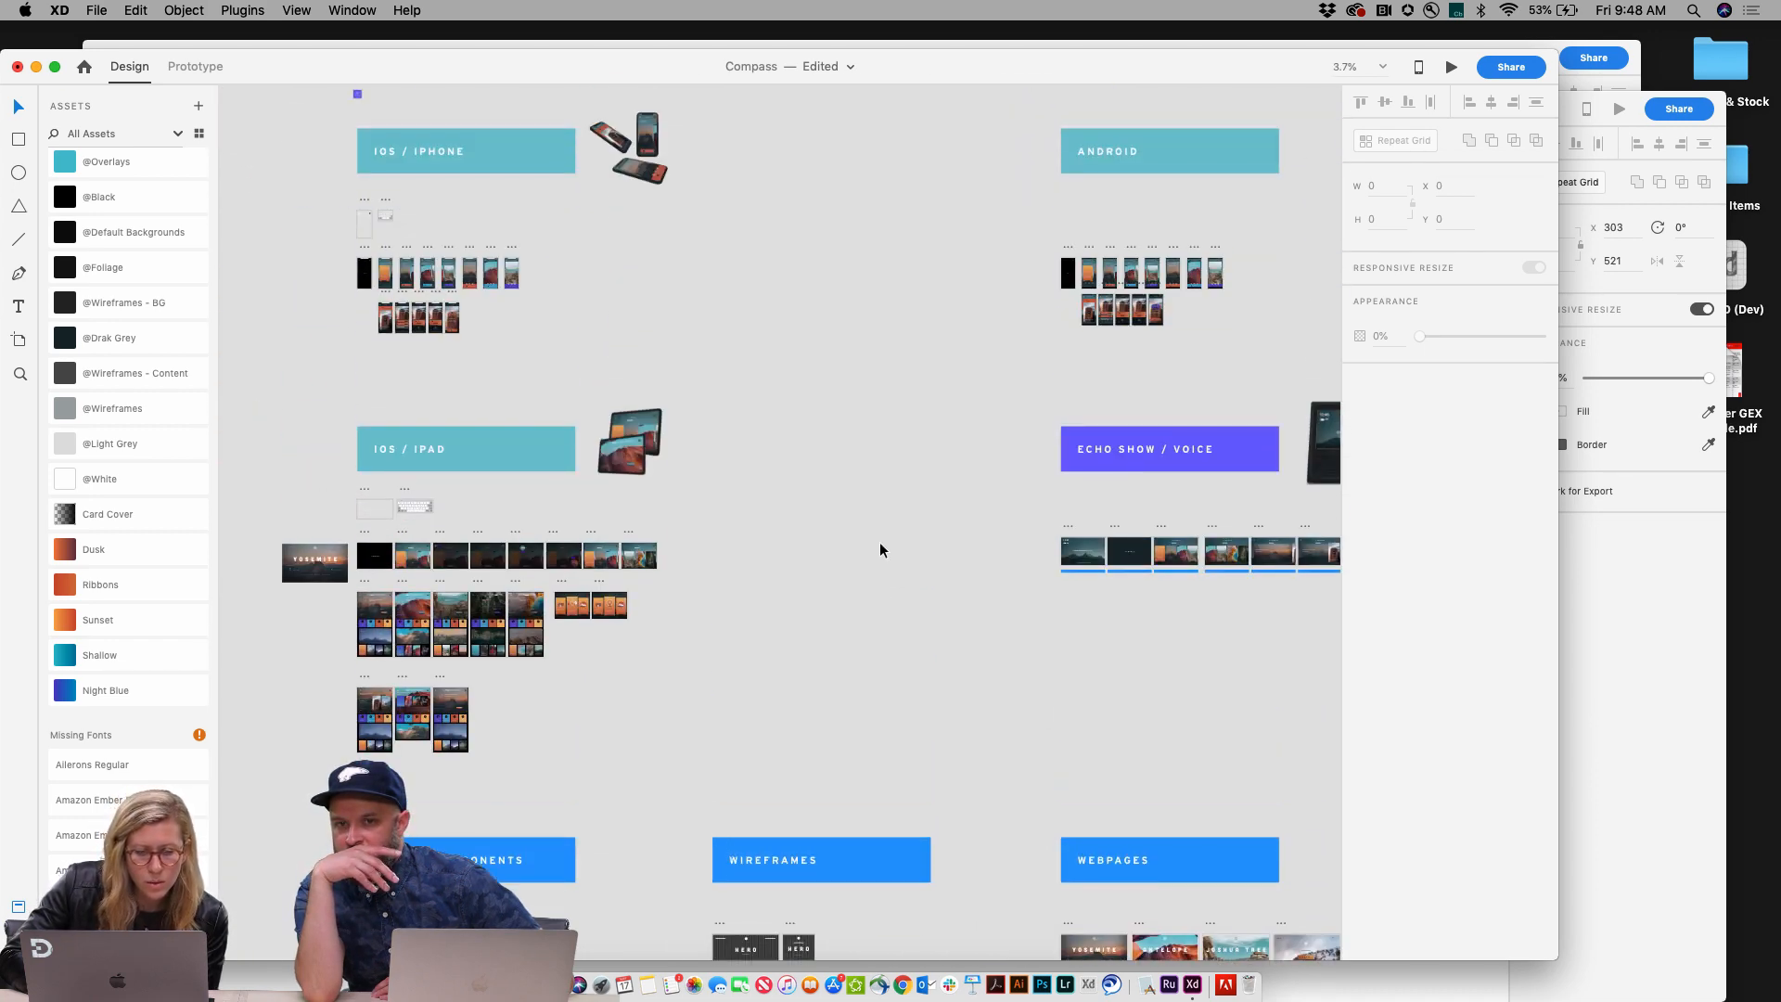
scroll(669, 766, down, 5)
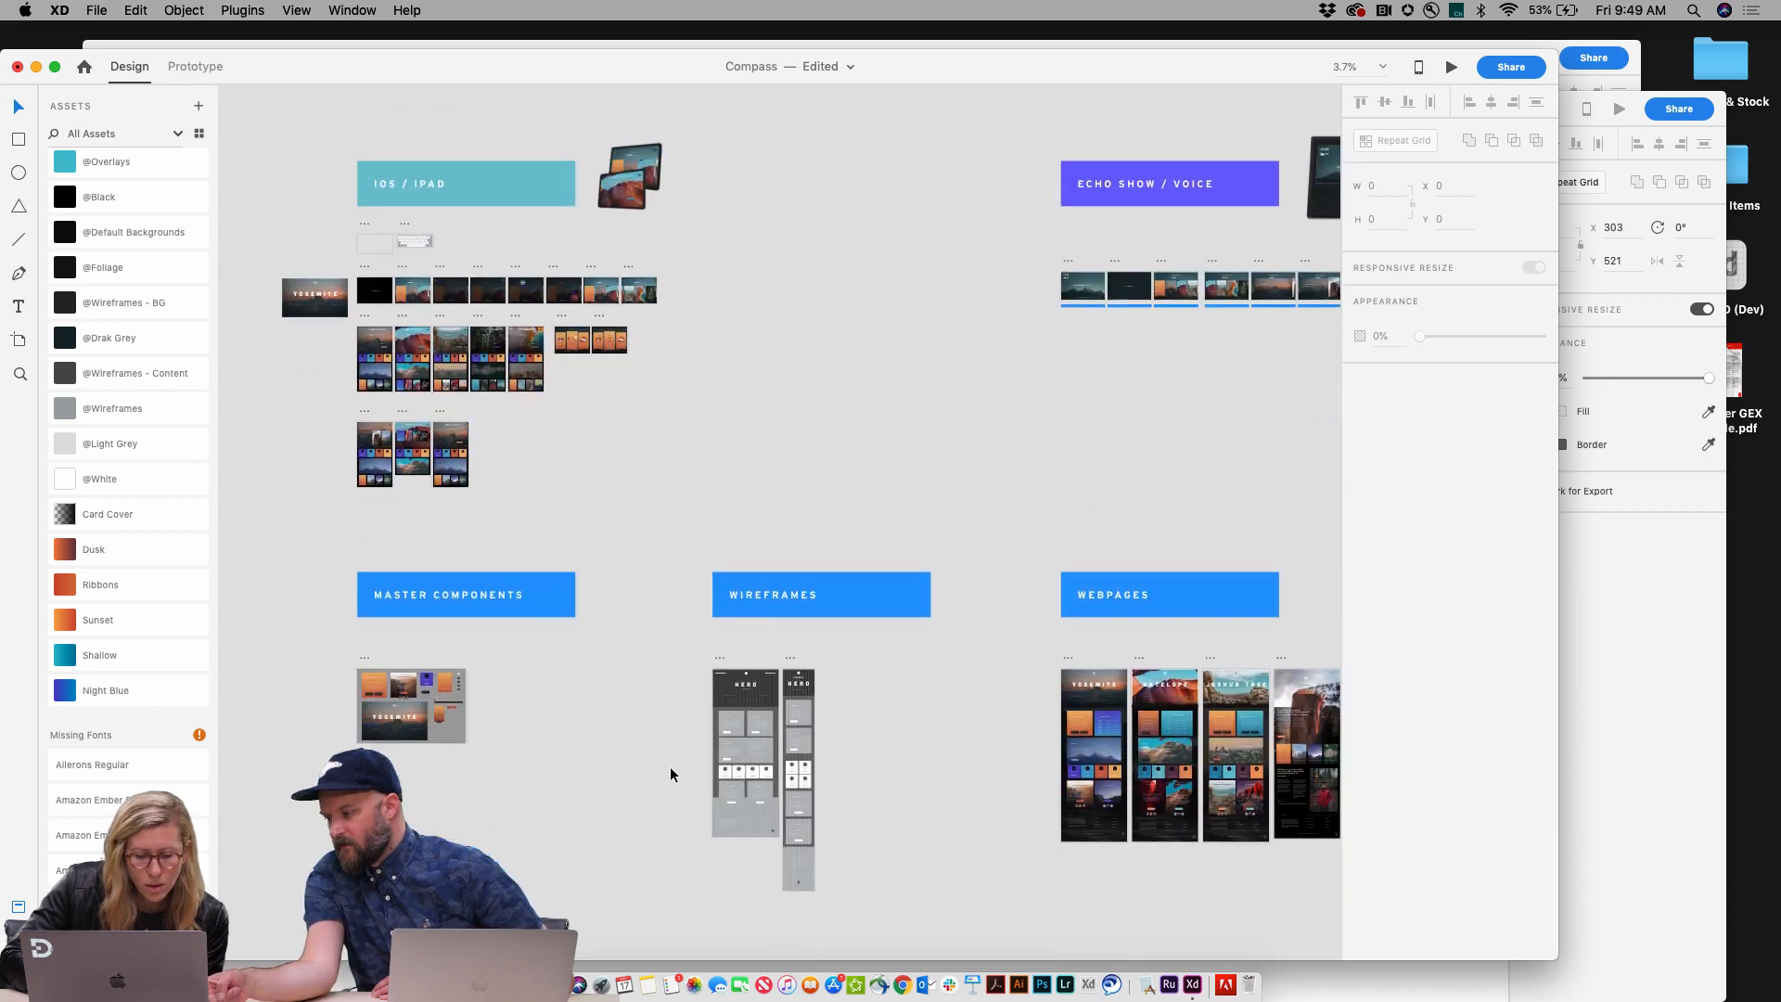
scroll(376, 584, up, 3)
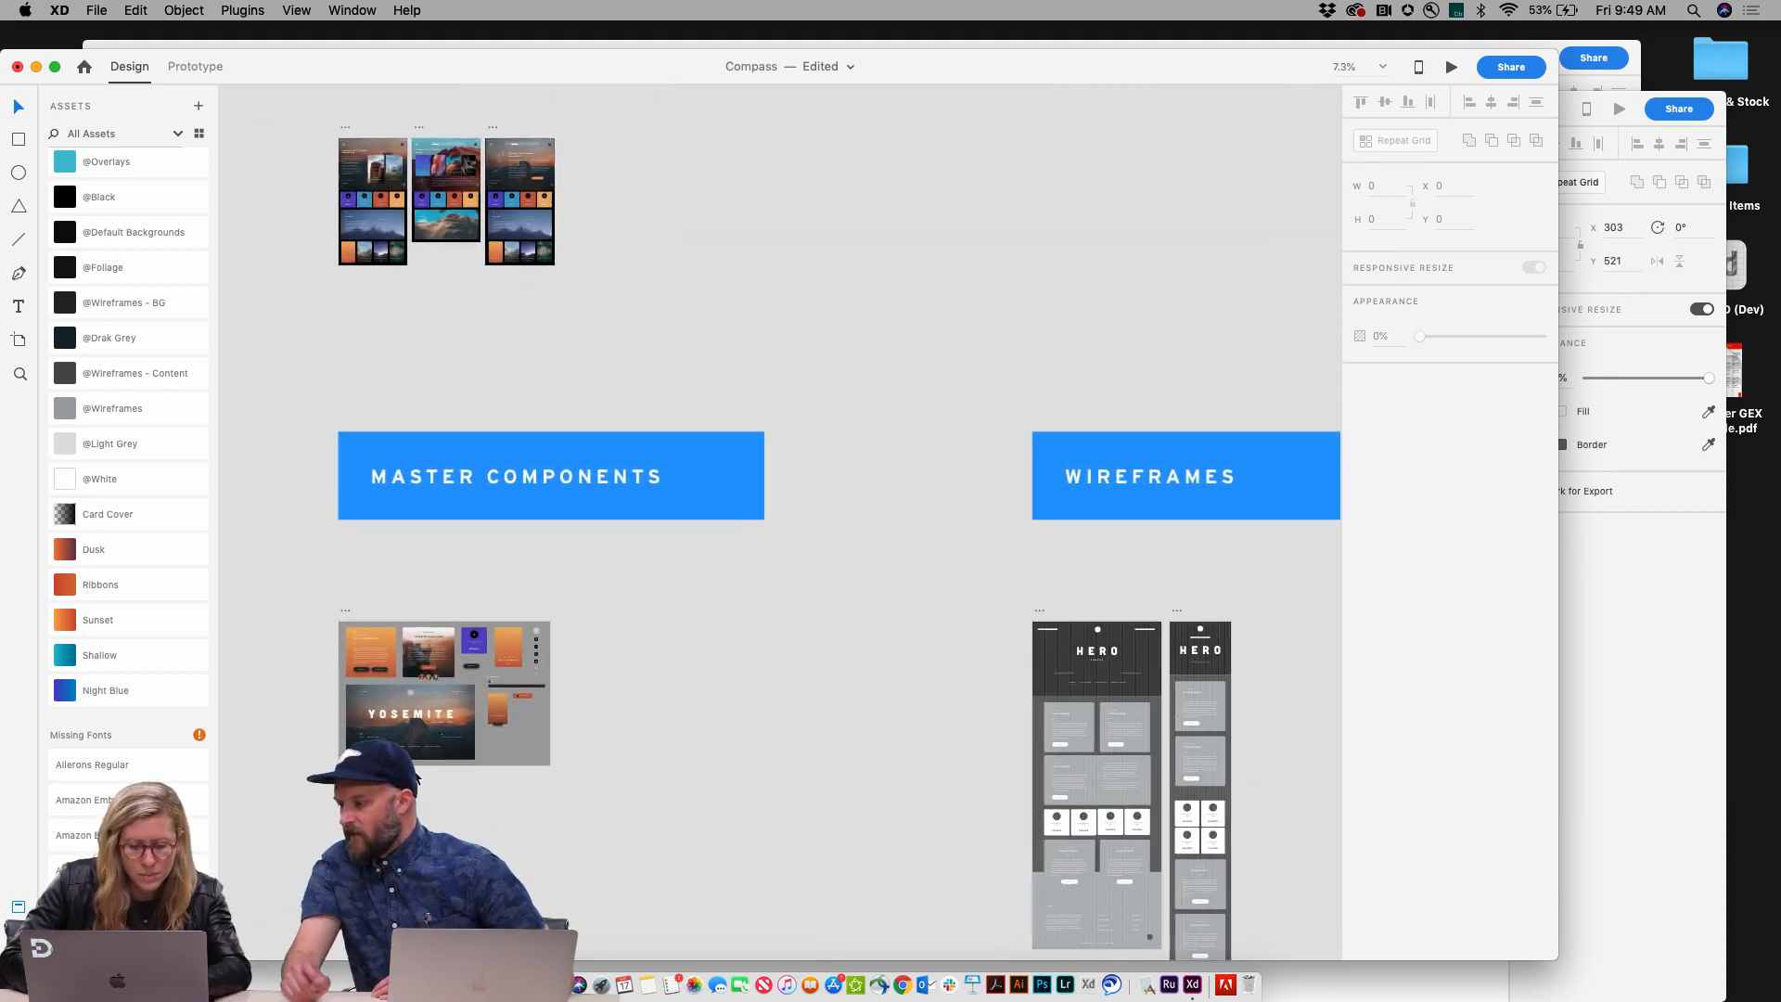
scroll(426, 725, up, 2)
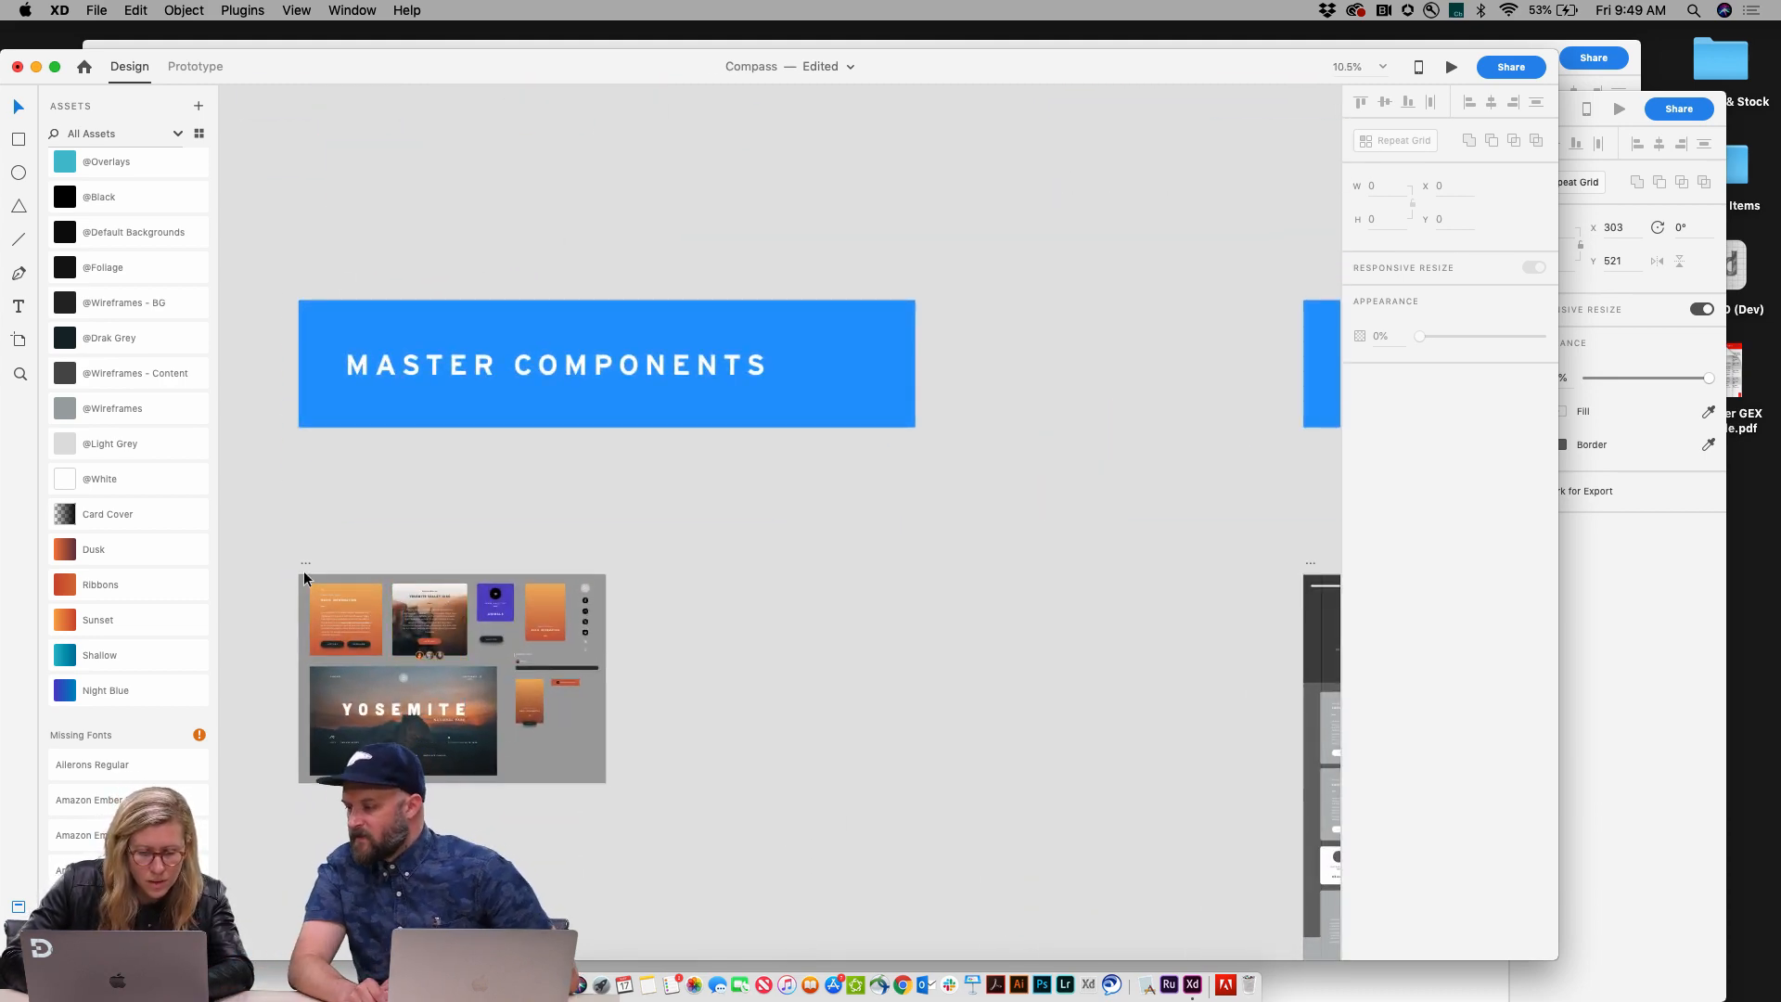
click(303, 566)
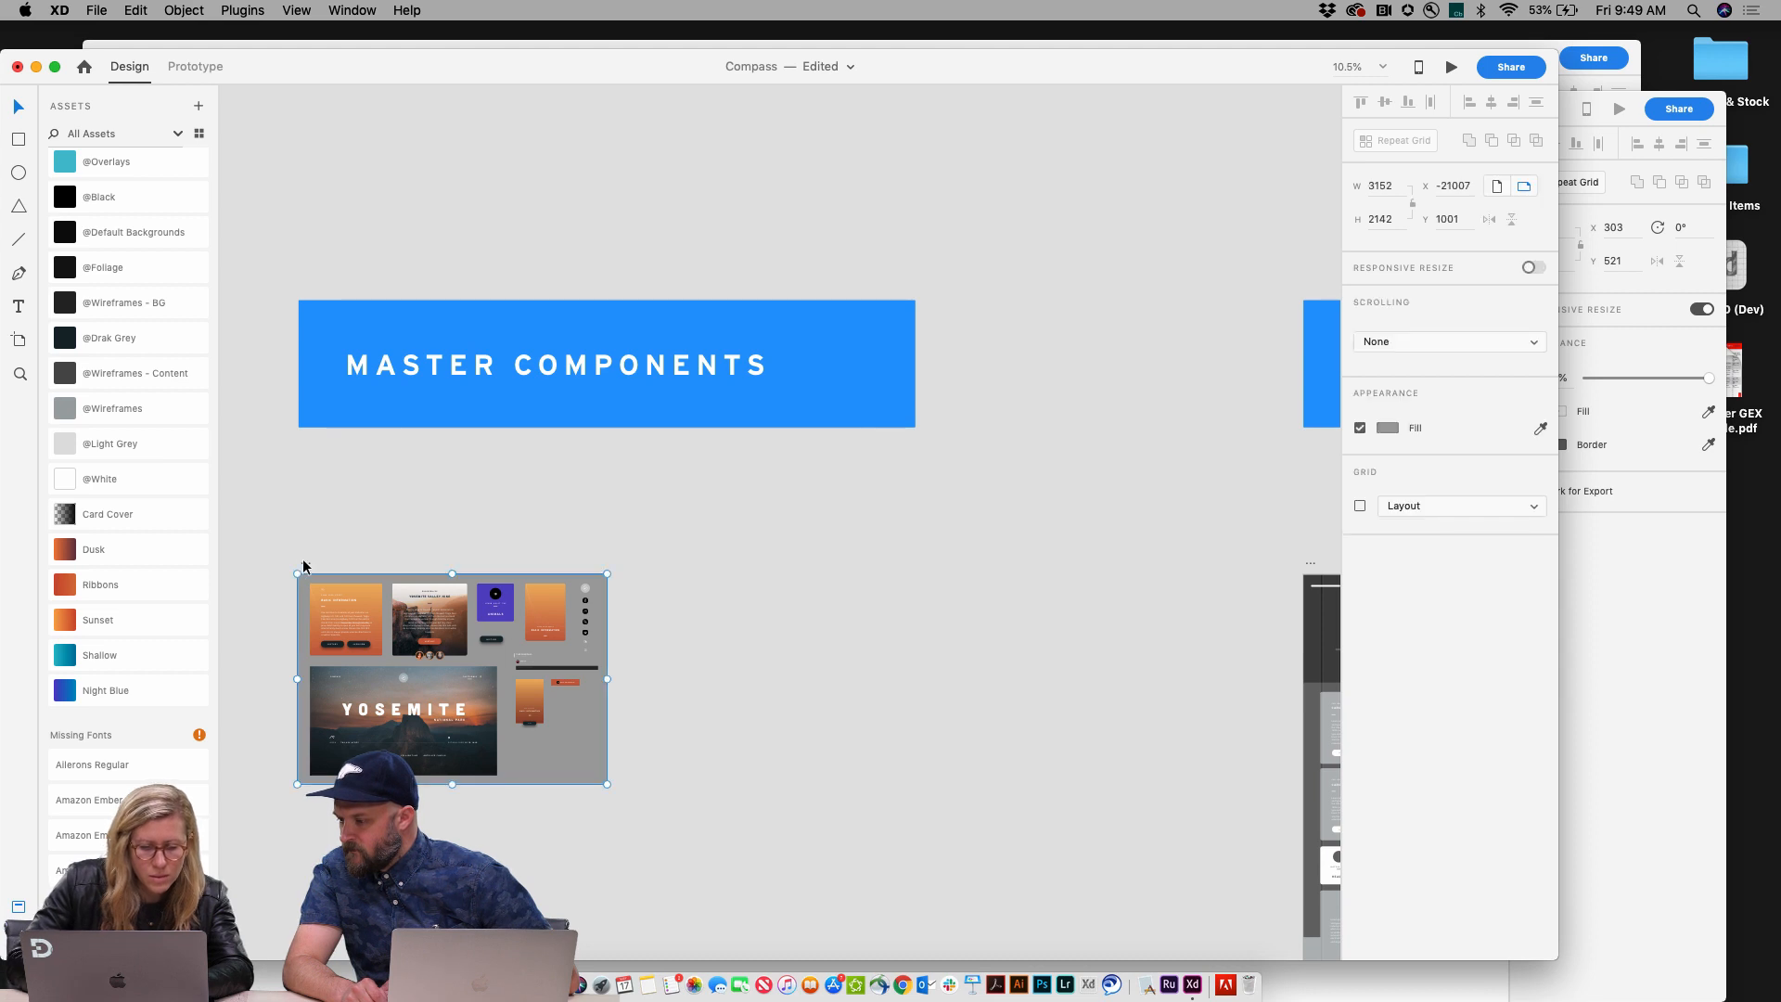
drag(304, 566, 739, 557)
scroll(584, 568, right, 12)
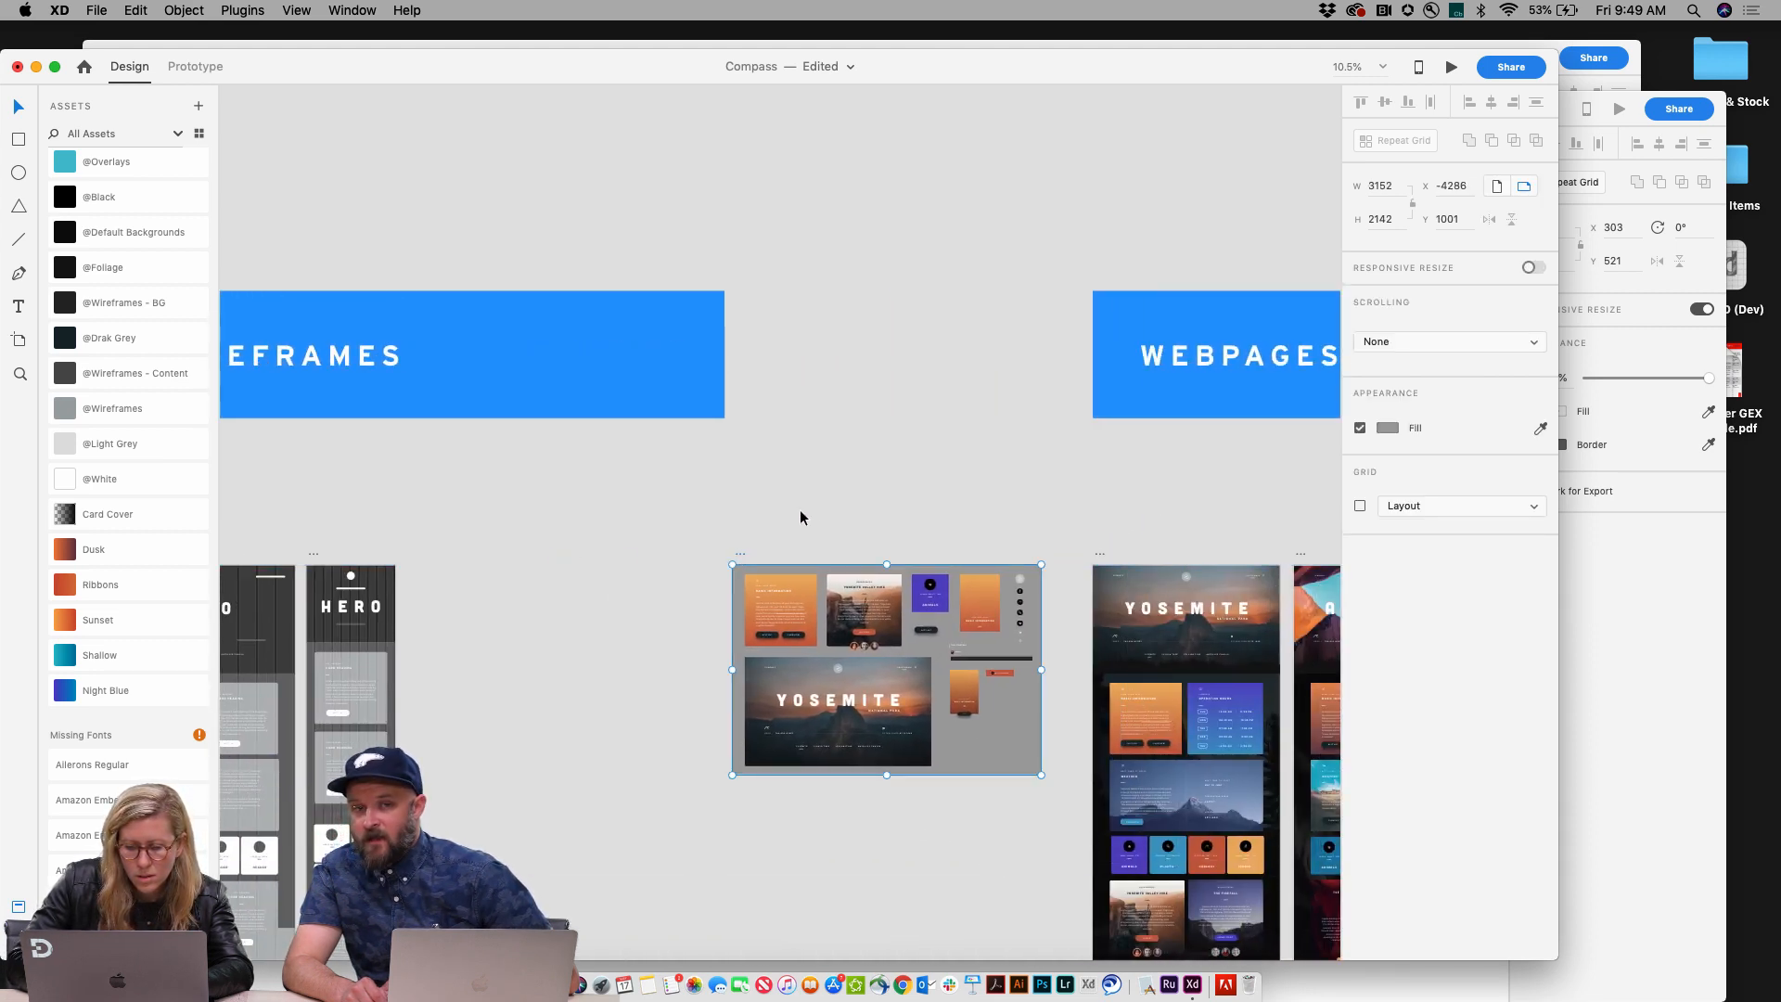
click(802, 517)
Step: Examine the master components and their instances on the Yosemite and Antelope webpages
scroll(835, 575, right, 6)
scroll(872, 631, down, 2)
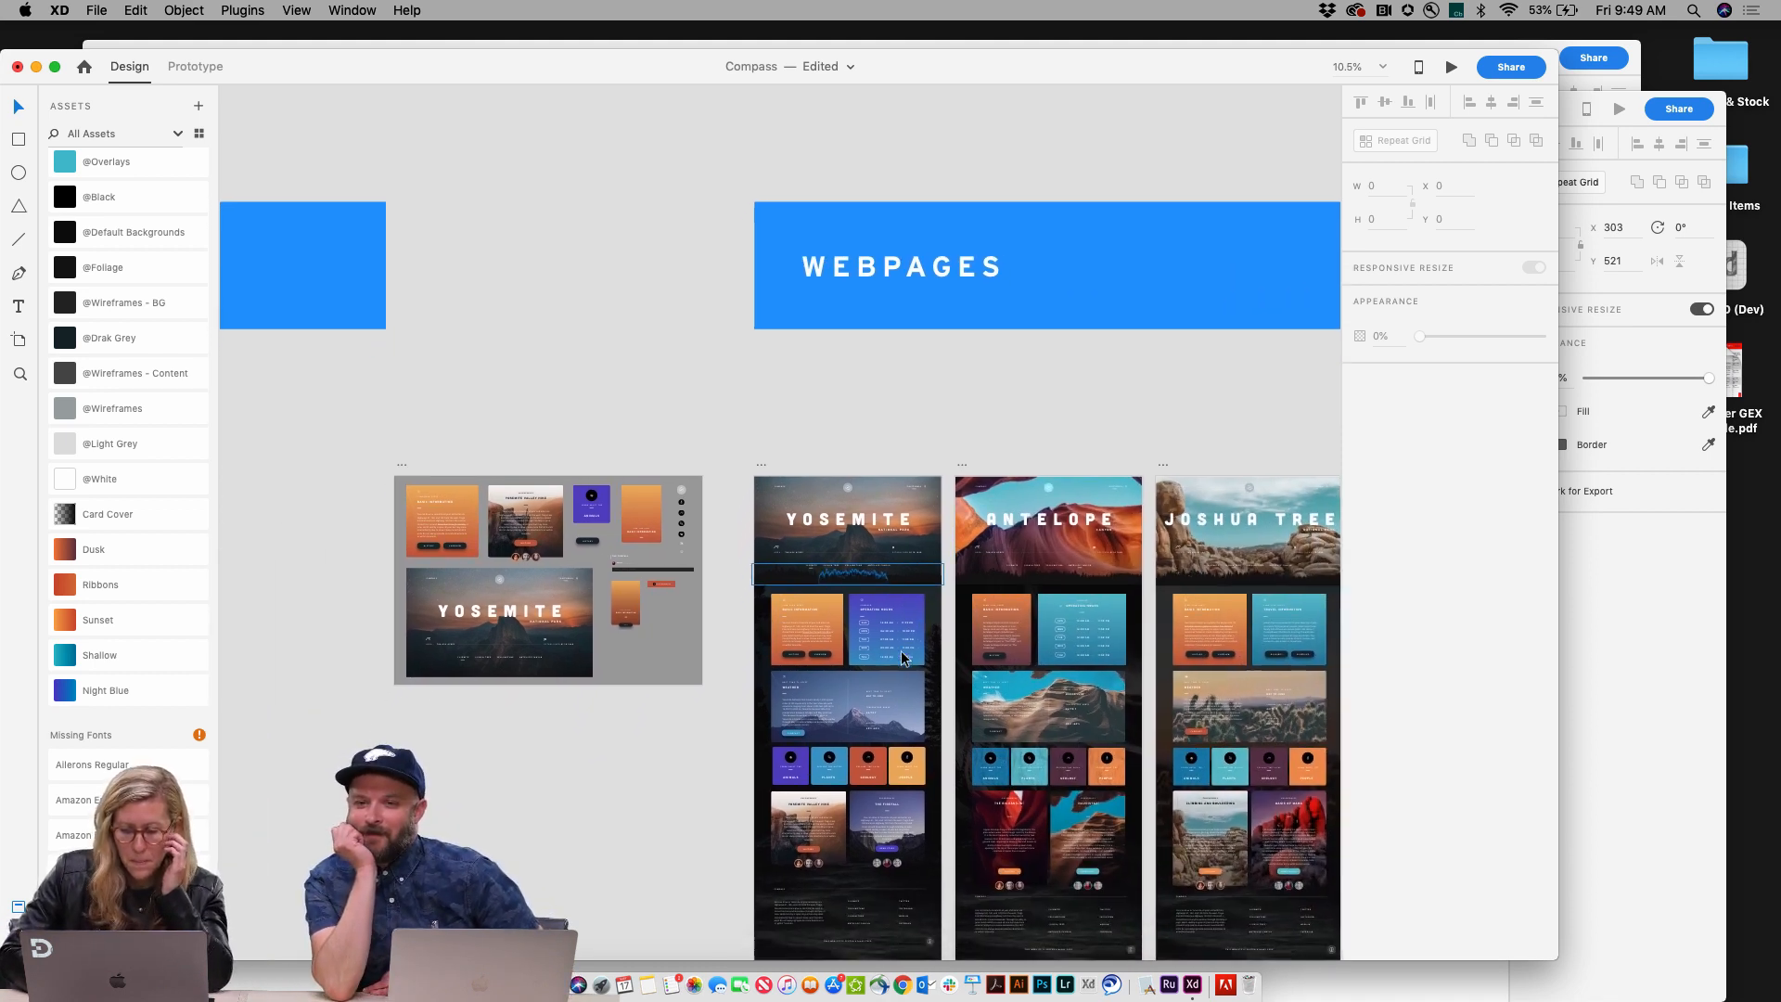
scroll(906, 657, down, 1)
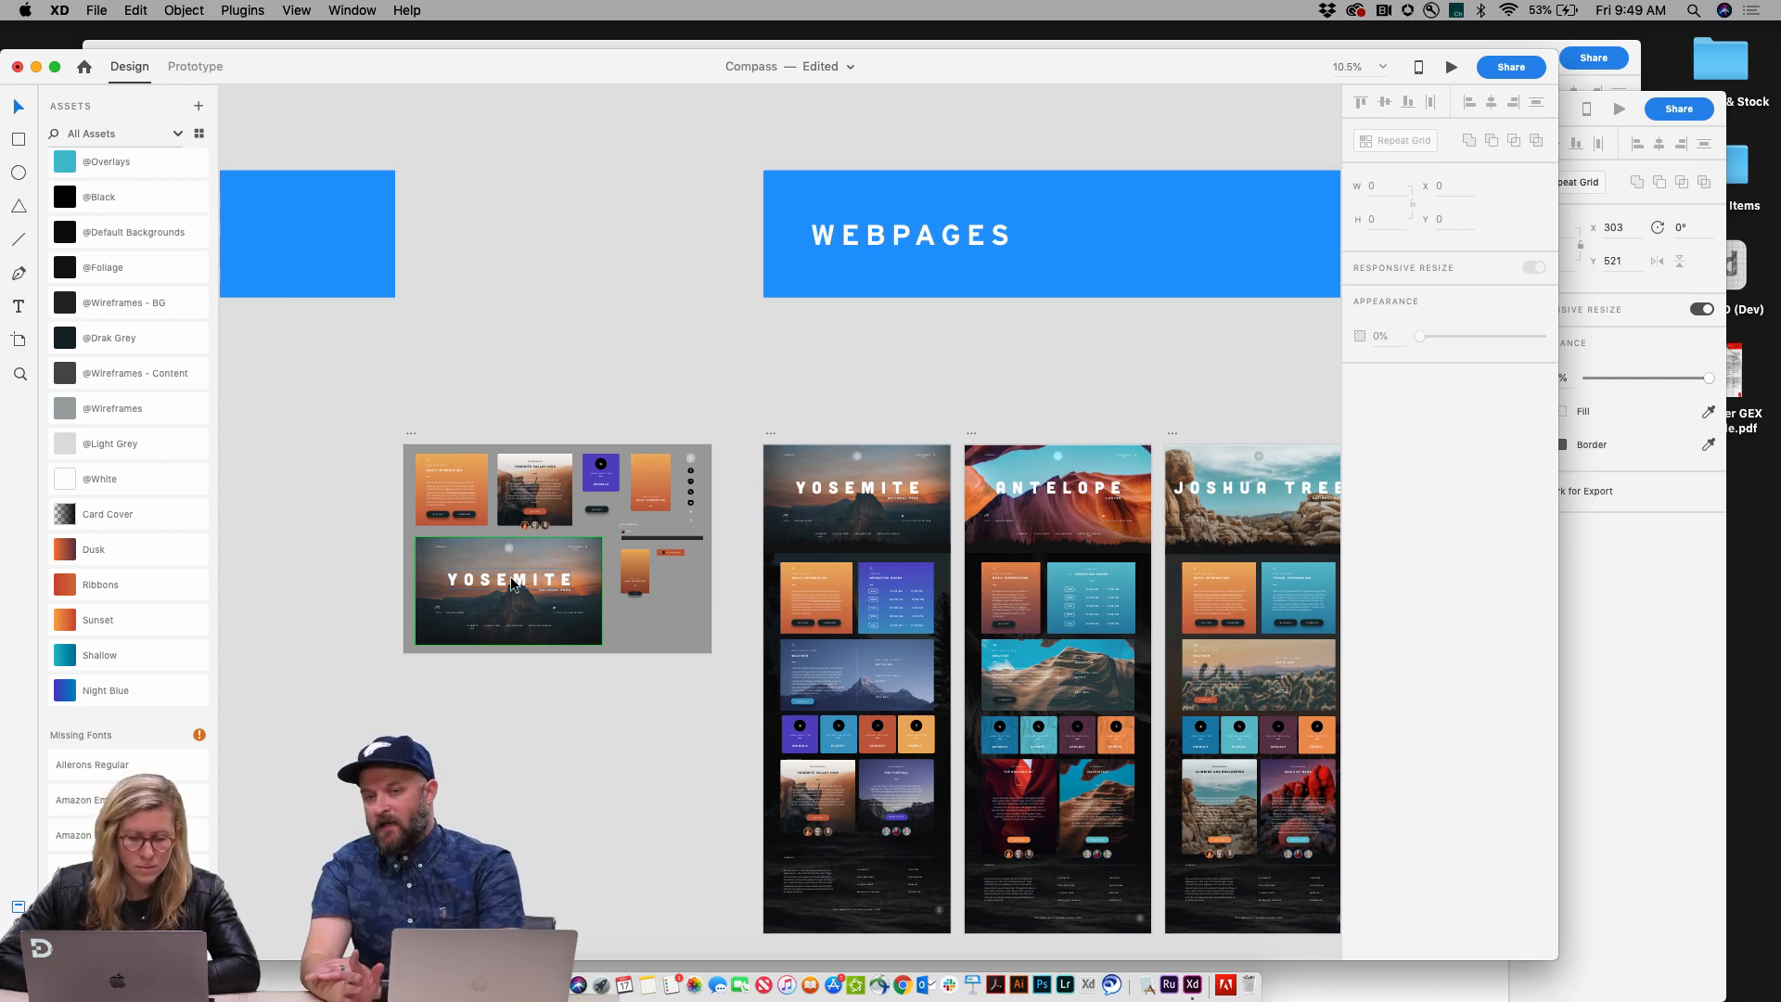
scroll(576, 490, up, 3)
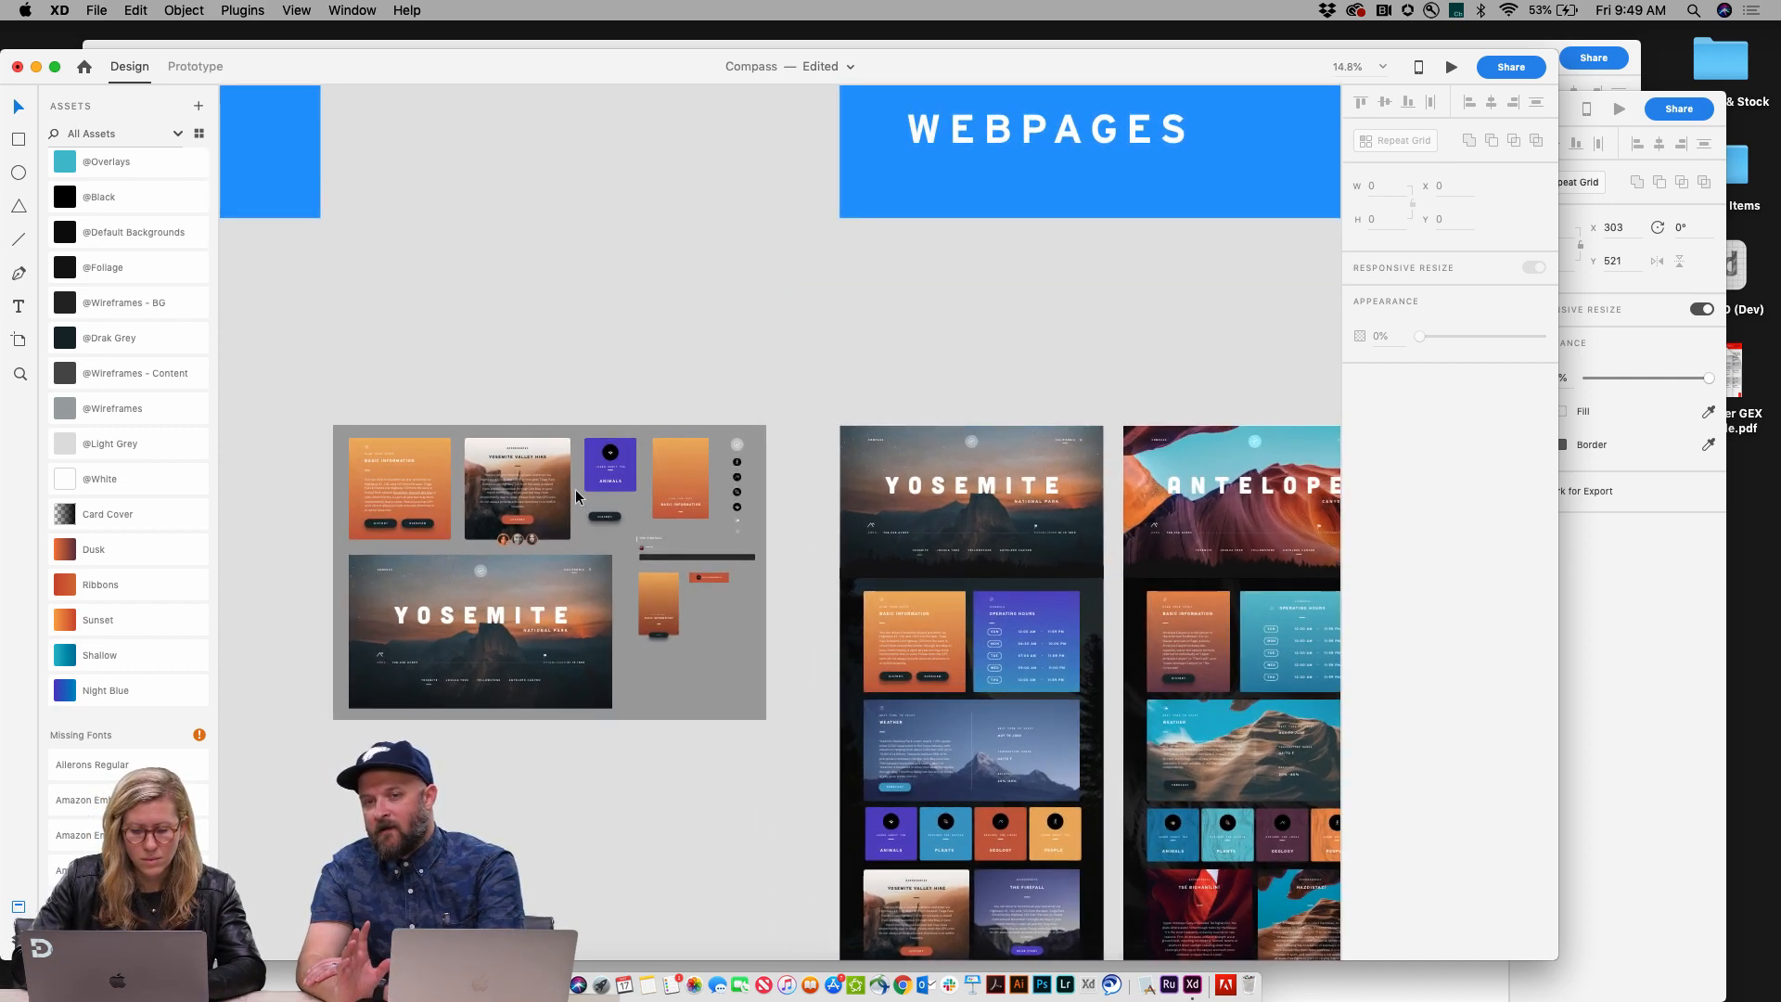
scroll(575, 490, down, 3)
scroll(575, 490, right, 3)
scroll(575, 490, up, 3)
scroll(576, 491, down, 2)
scroll(577, 491, left, 1)
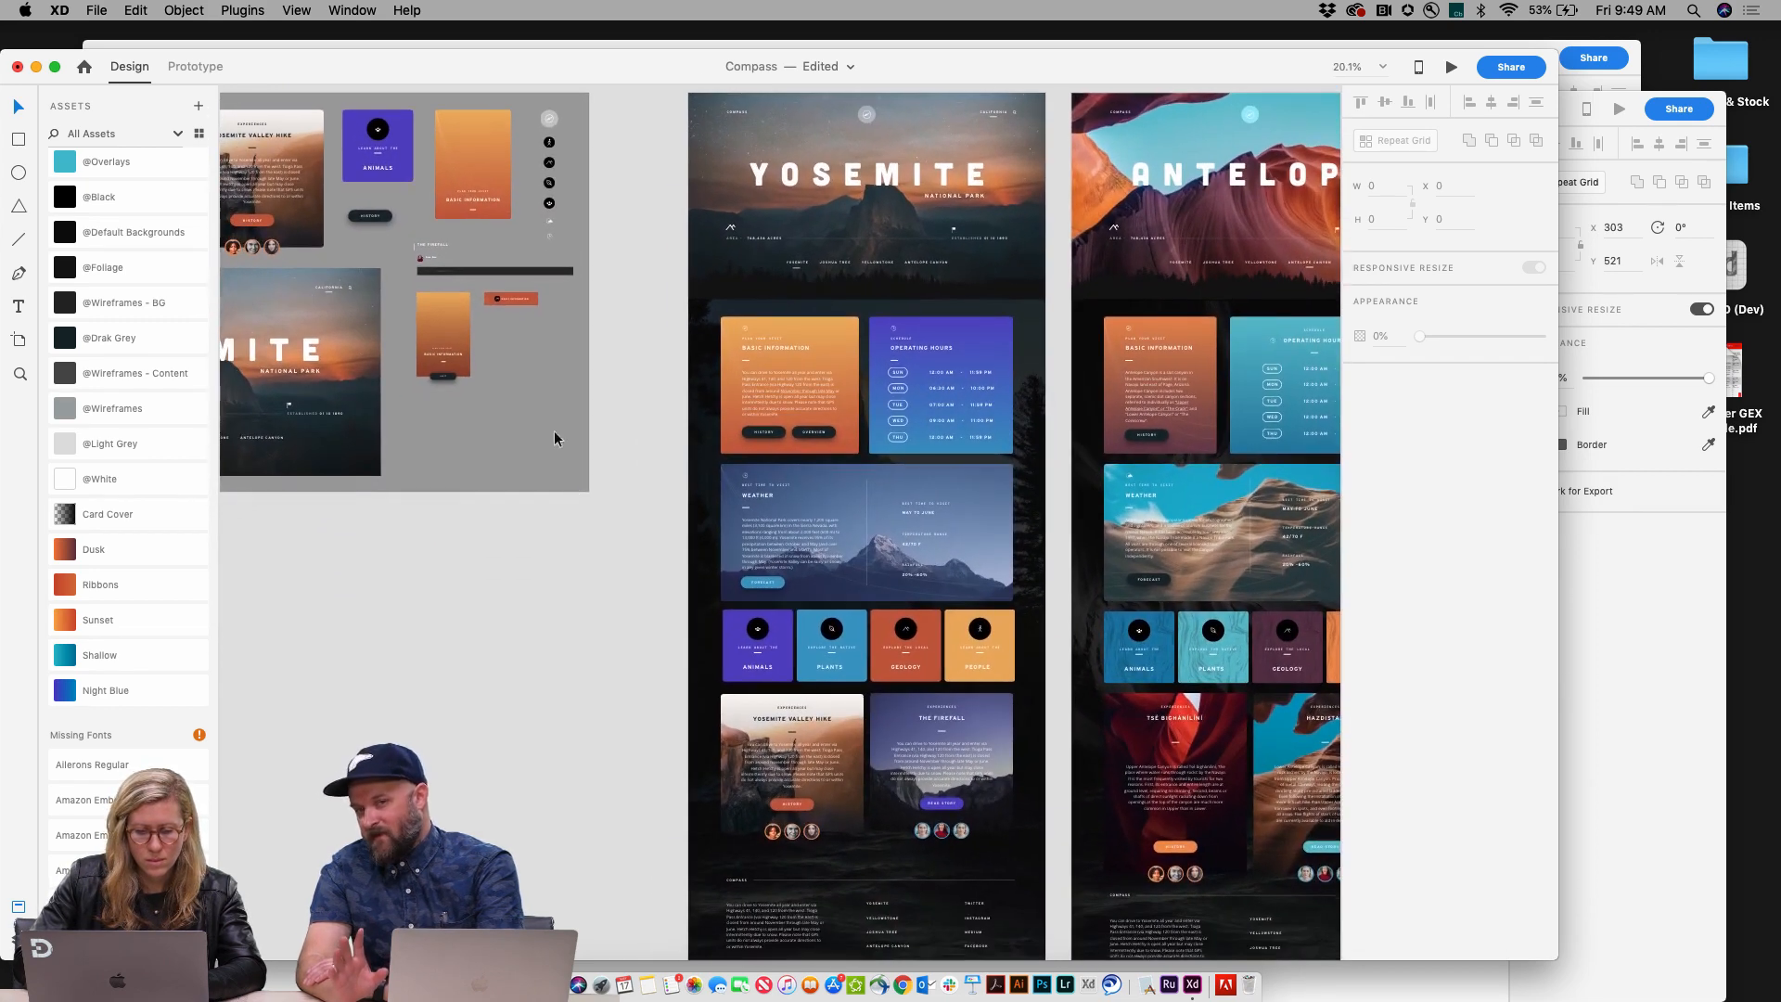
click(387, 217)
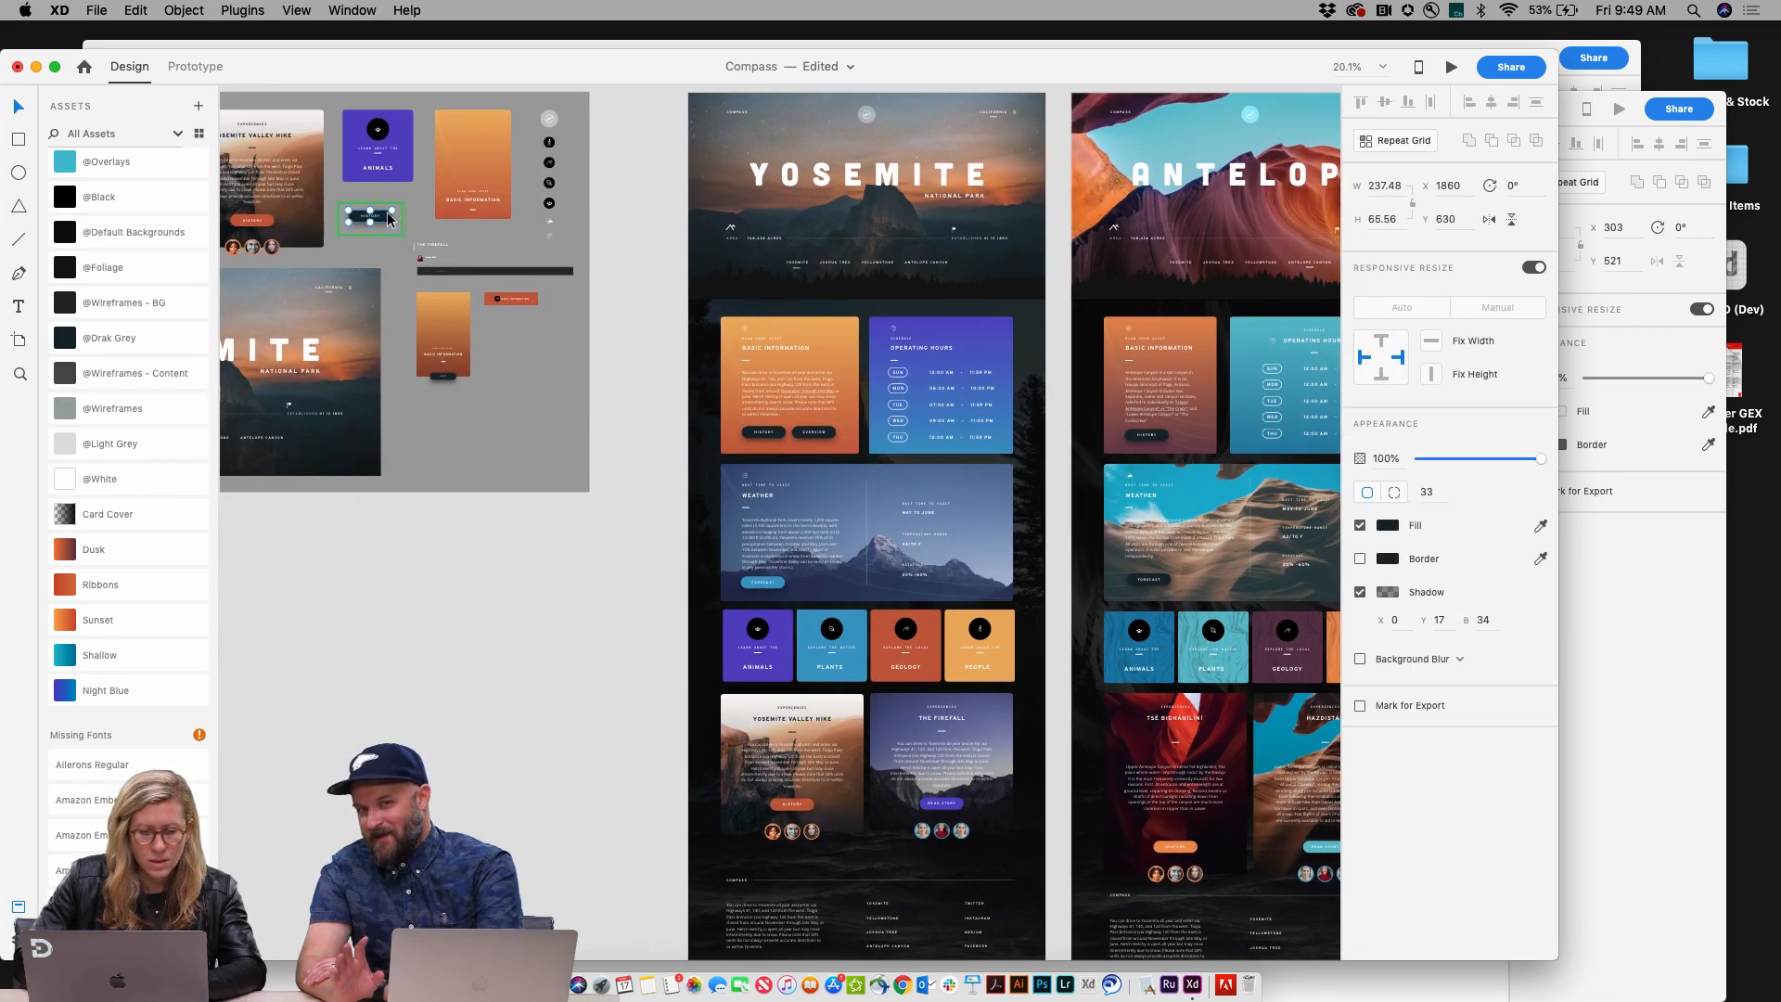
scroll(389, 219, up, 4)
scroll(402, 250, down, 3)
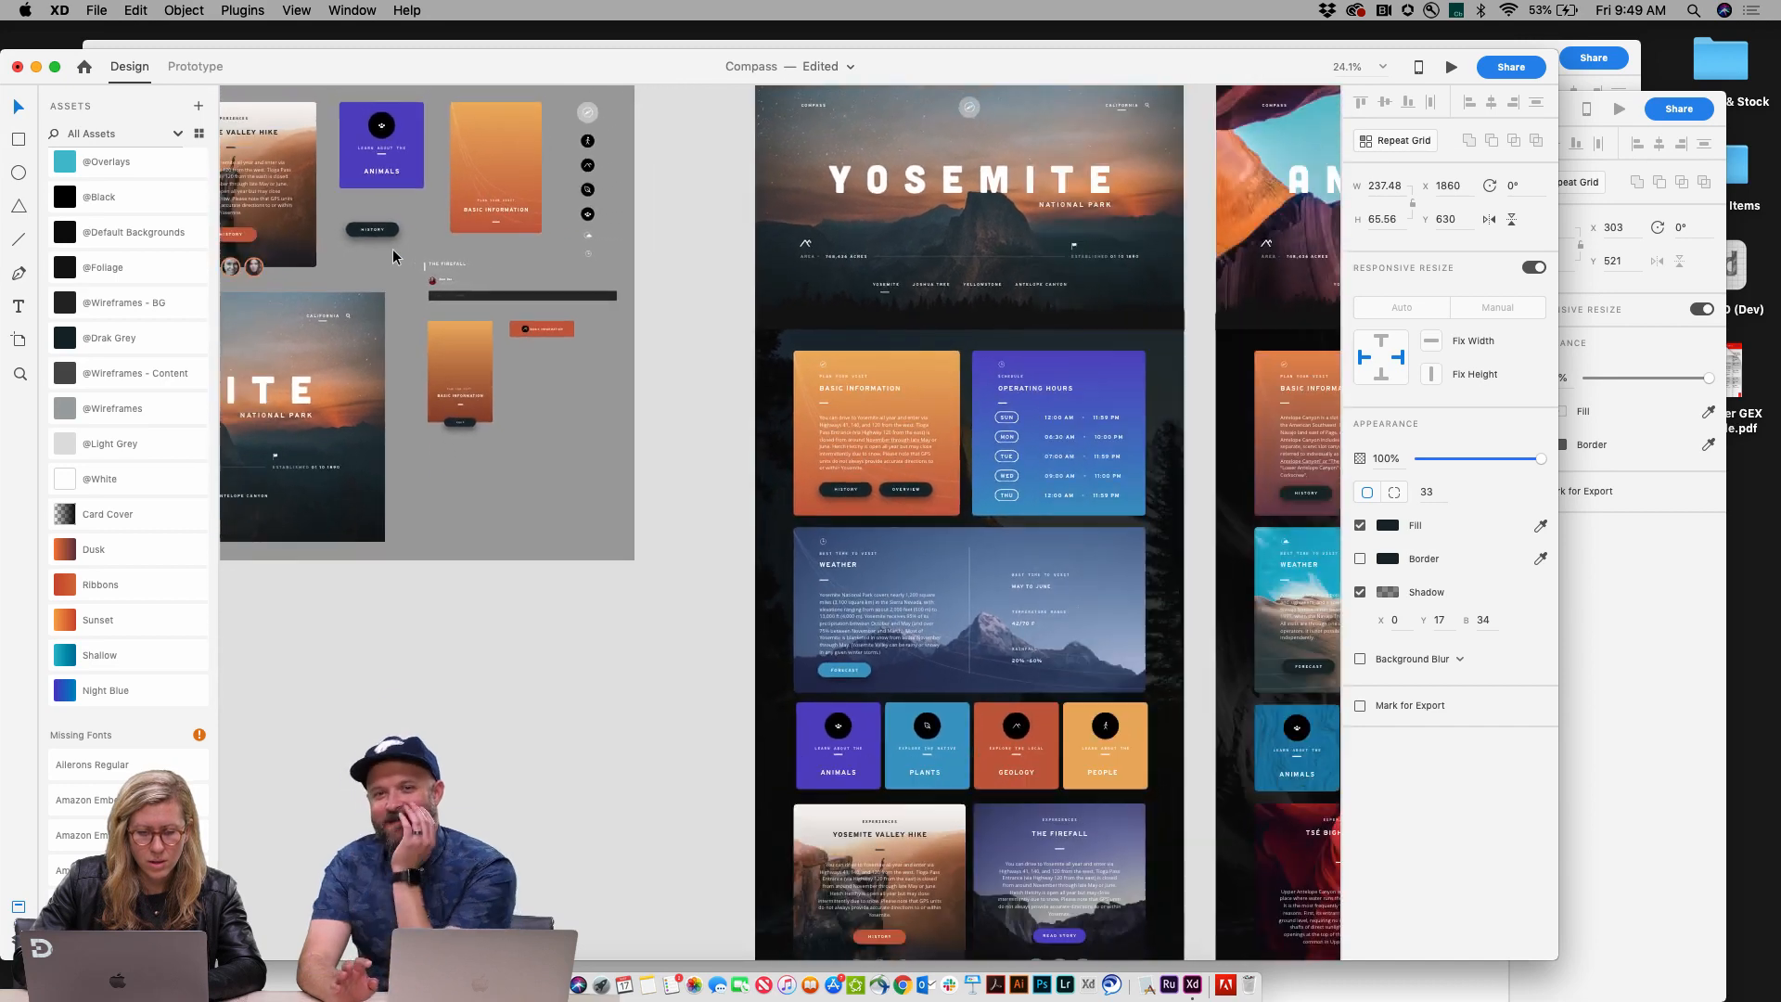
scroll(386, 223, up, 3)
scroll(386, 222, down, 4)
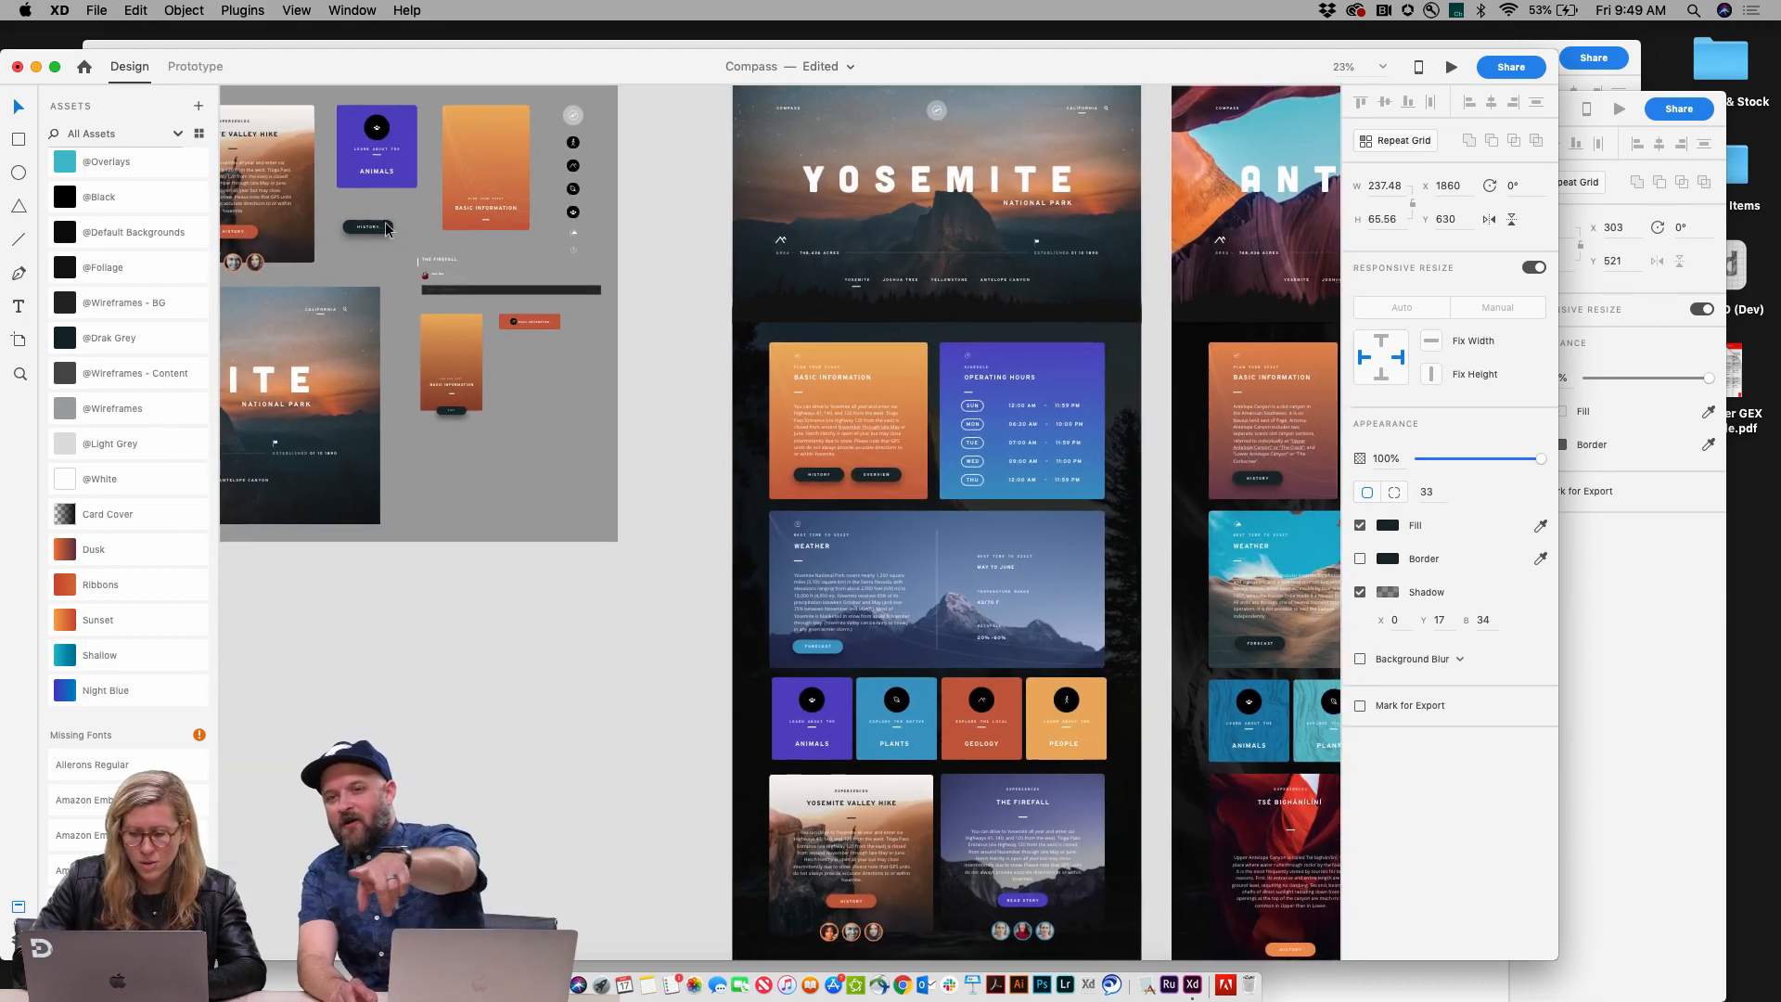
scroll(386, 223, down, 3)
scroll(385, 223, up, 3)
scroll(386, 223, down, 2)
scroll(312, 269, left, 2)
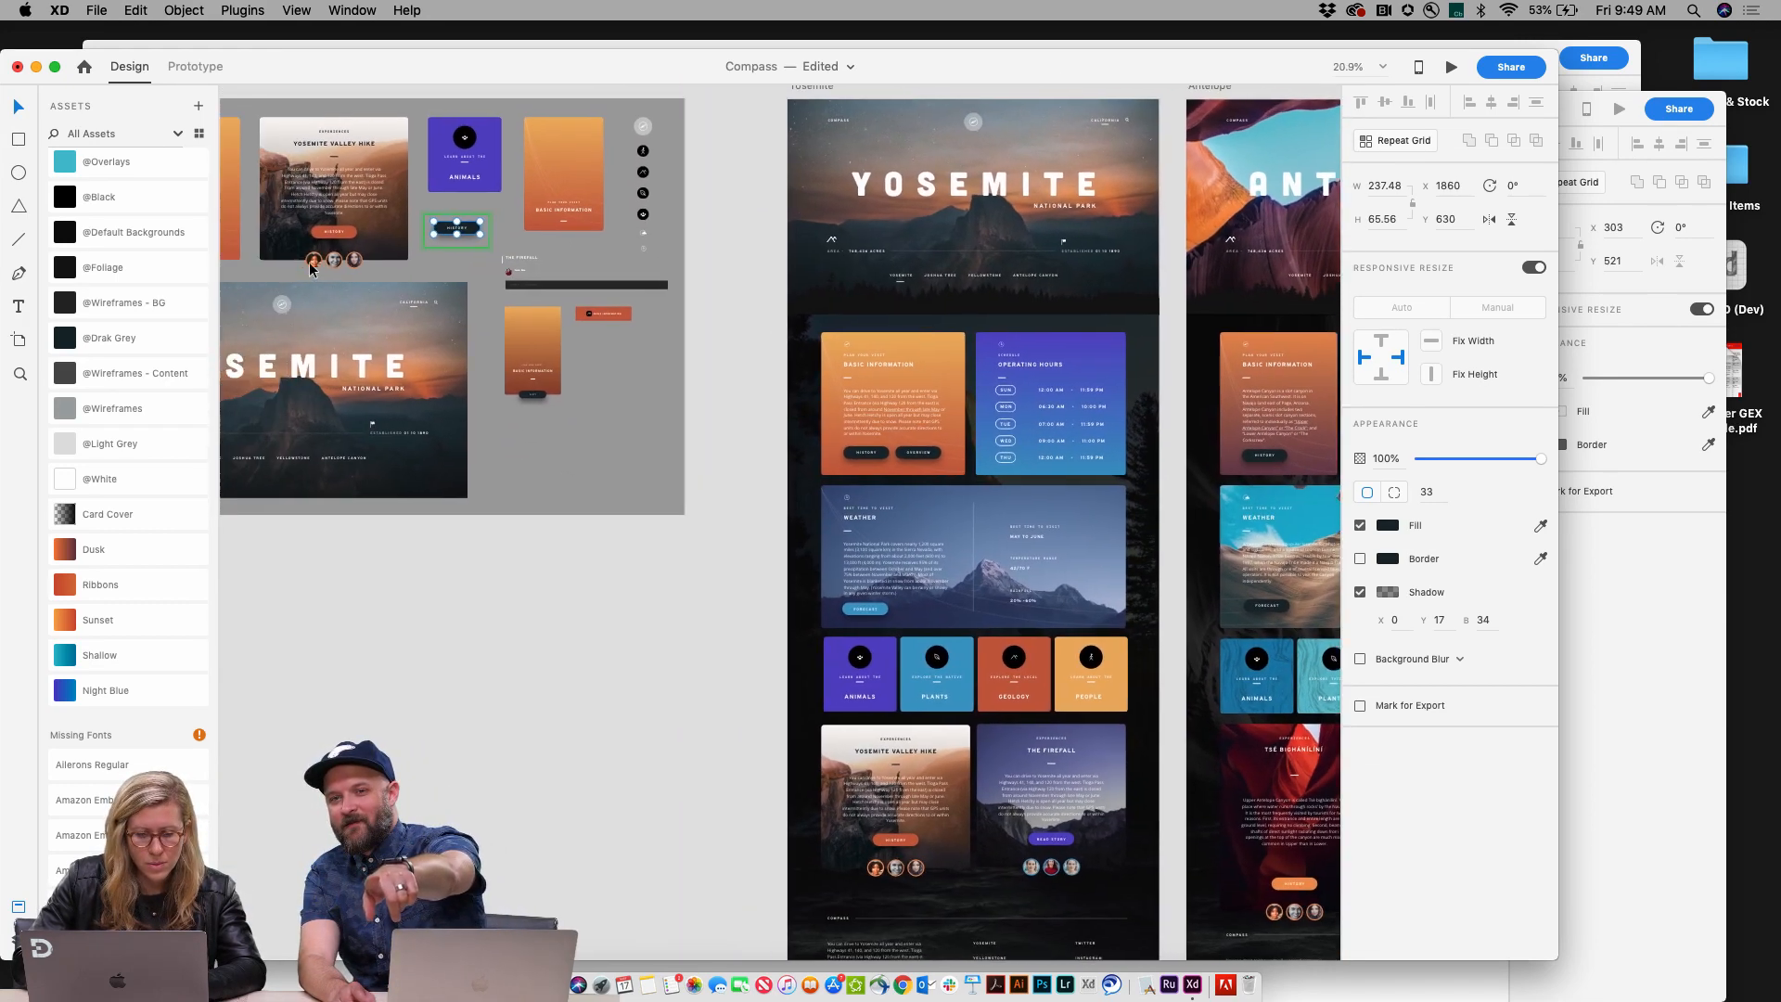
Step: Try to widen the Basic Information card master component, undoing the resize
scroll(311, 270, left, 3)
click(304, 209)
scroll(304, 209, left, 2)
scroll(304, 209, up, 1)
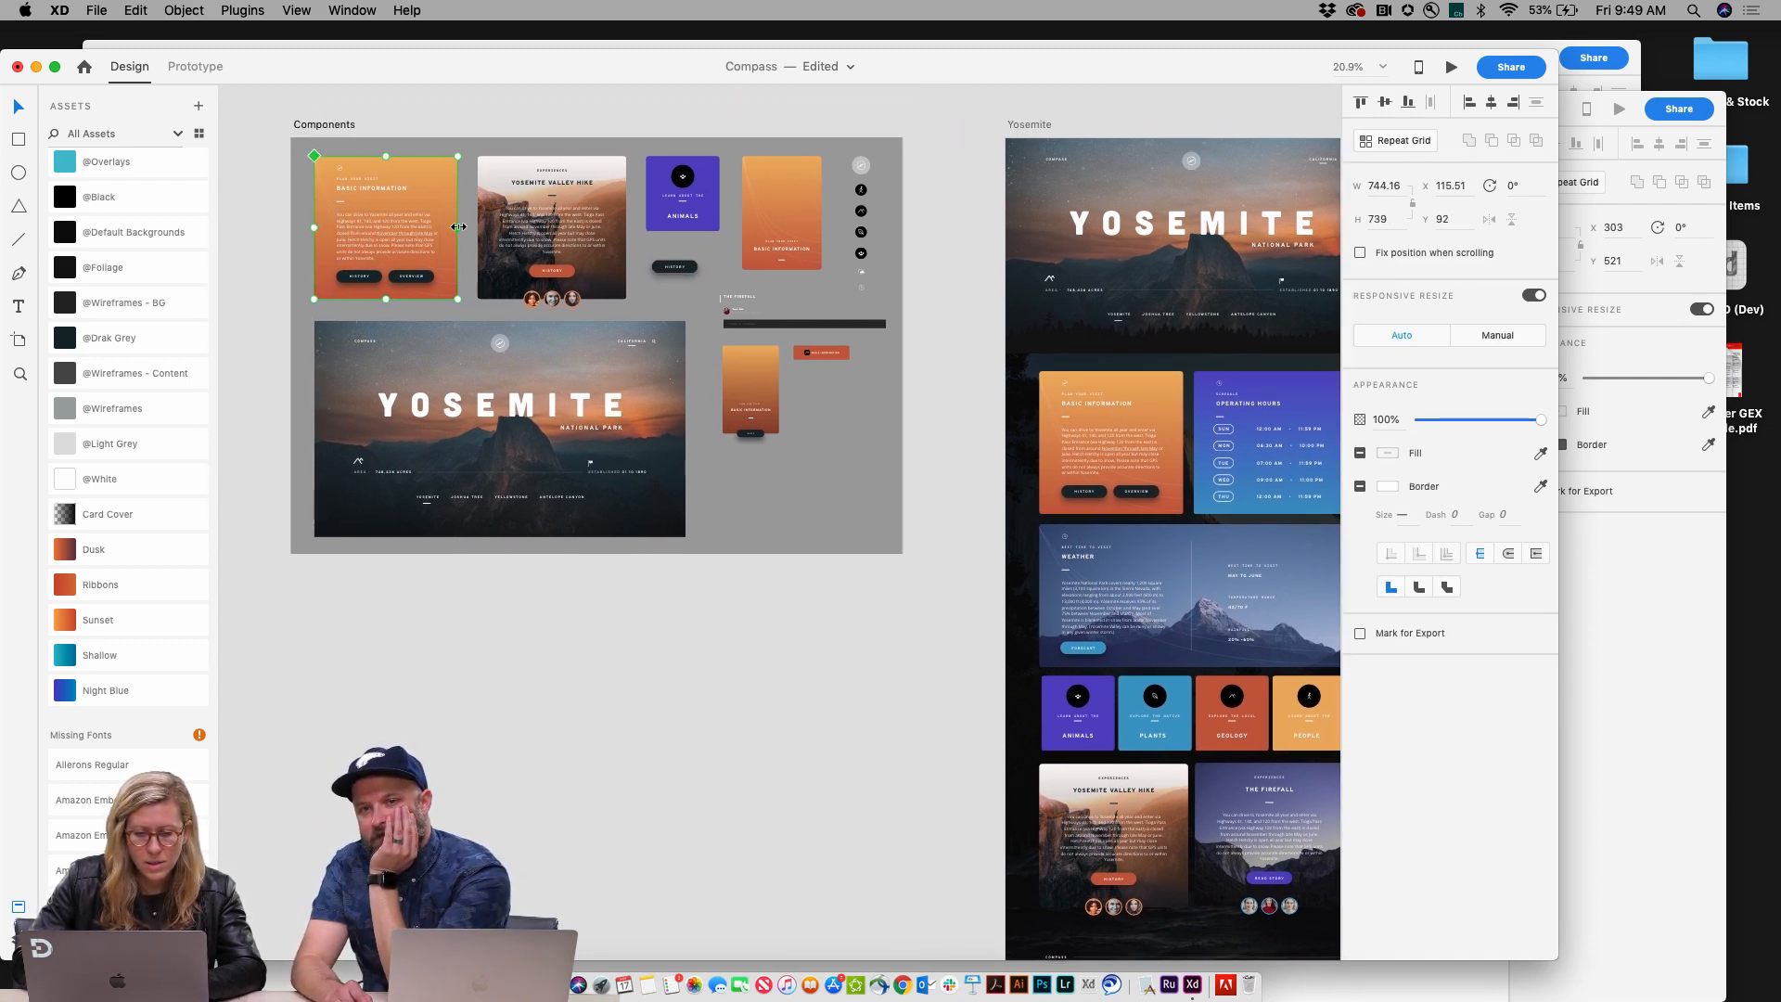
drag(458, 227, 498, 236)
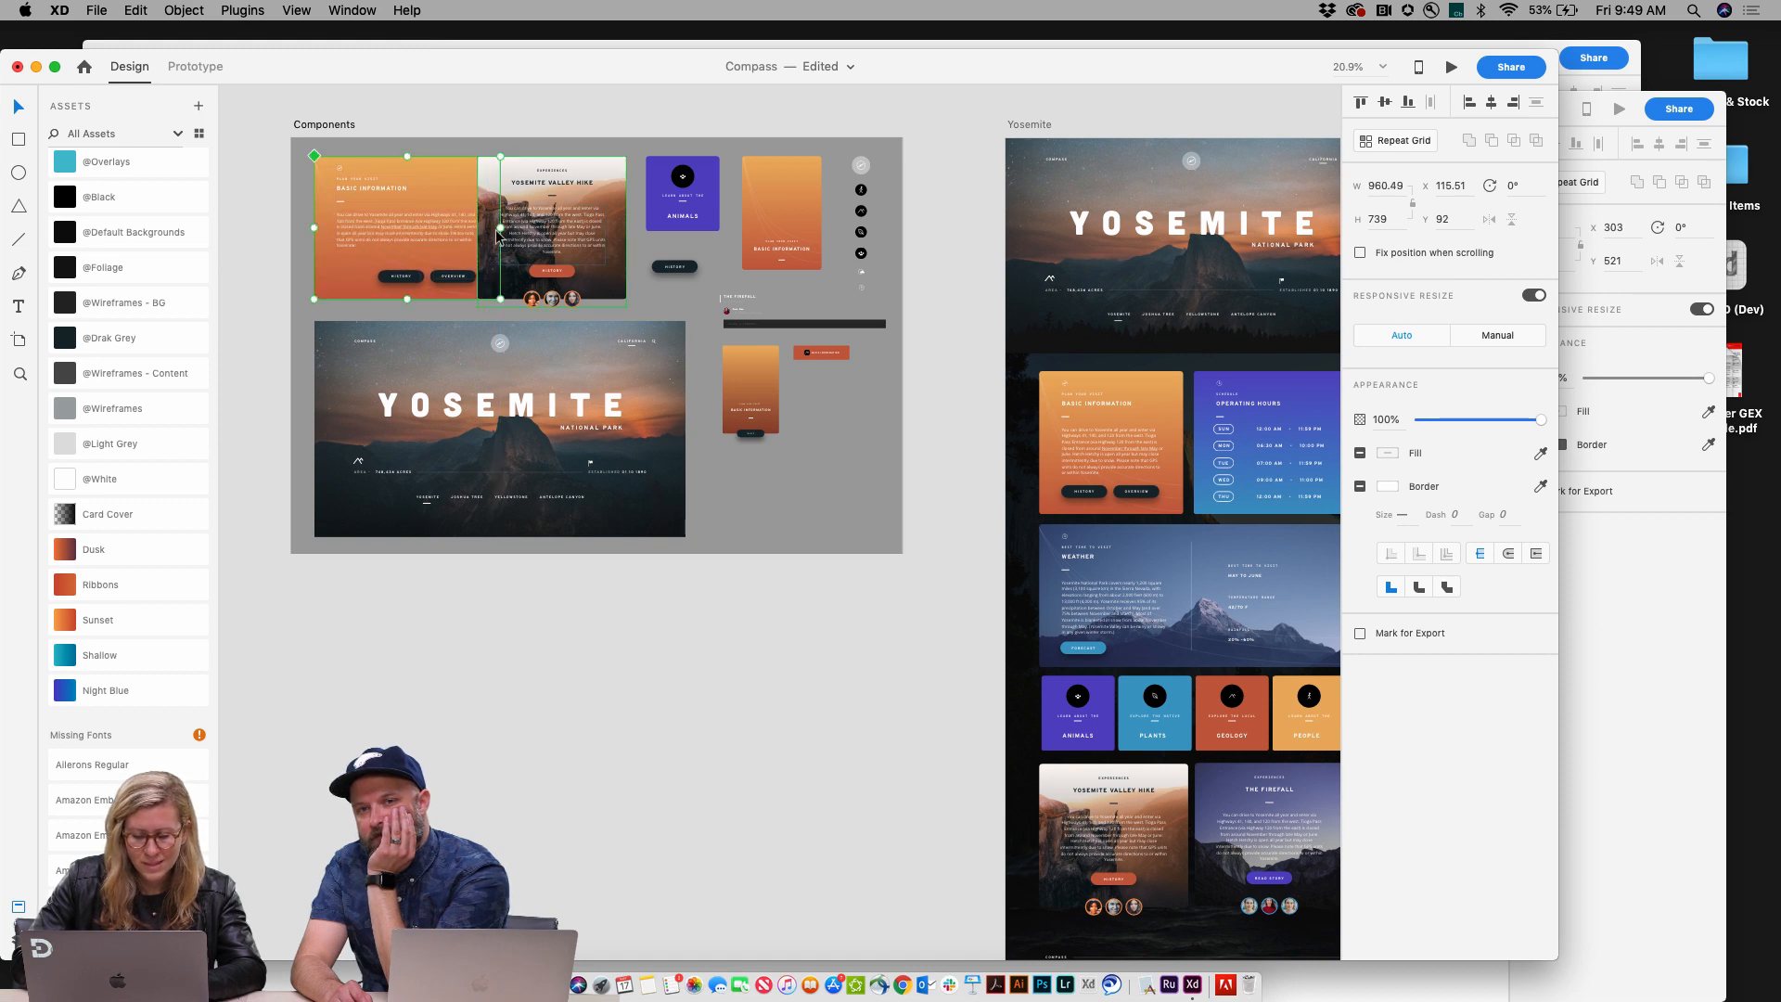
key(super+z)
Step: Increase the Basic Information card background's corner radius to about 134 in the master component
scroll(521, 319, down, 1)
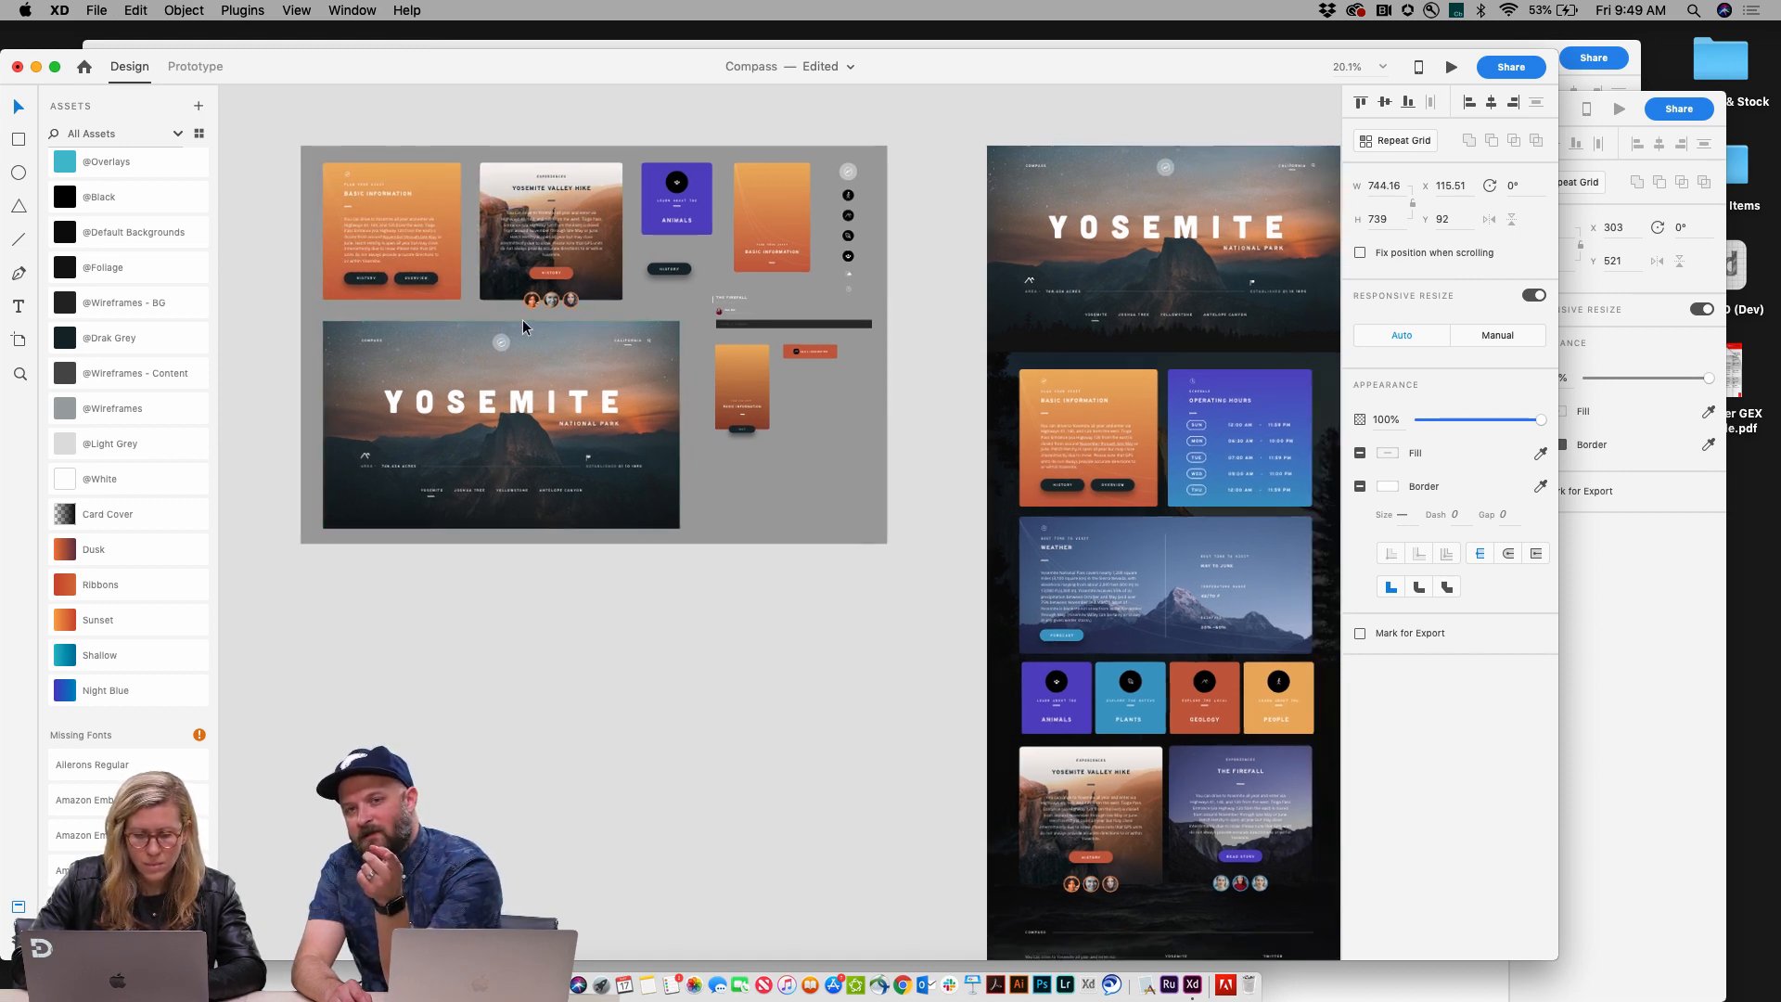
double_click(436, 183)
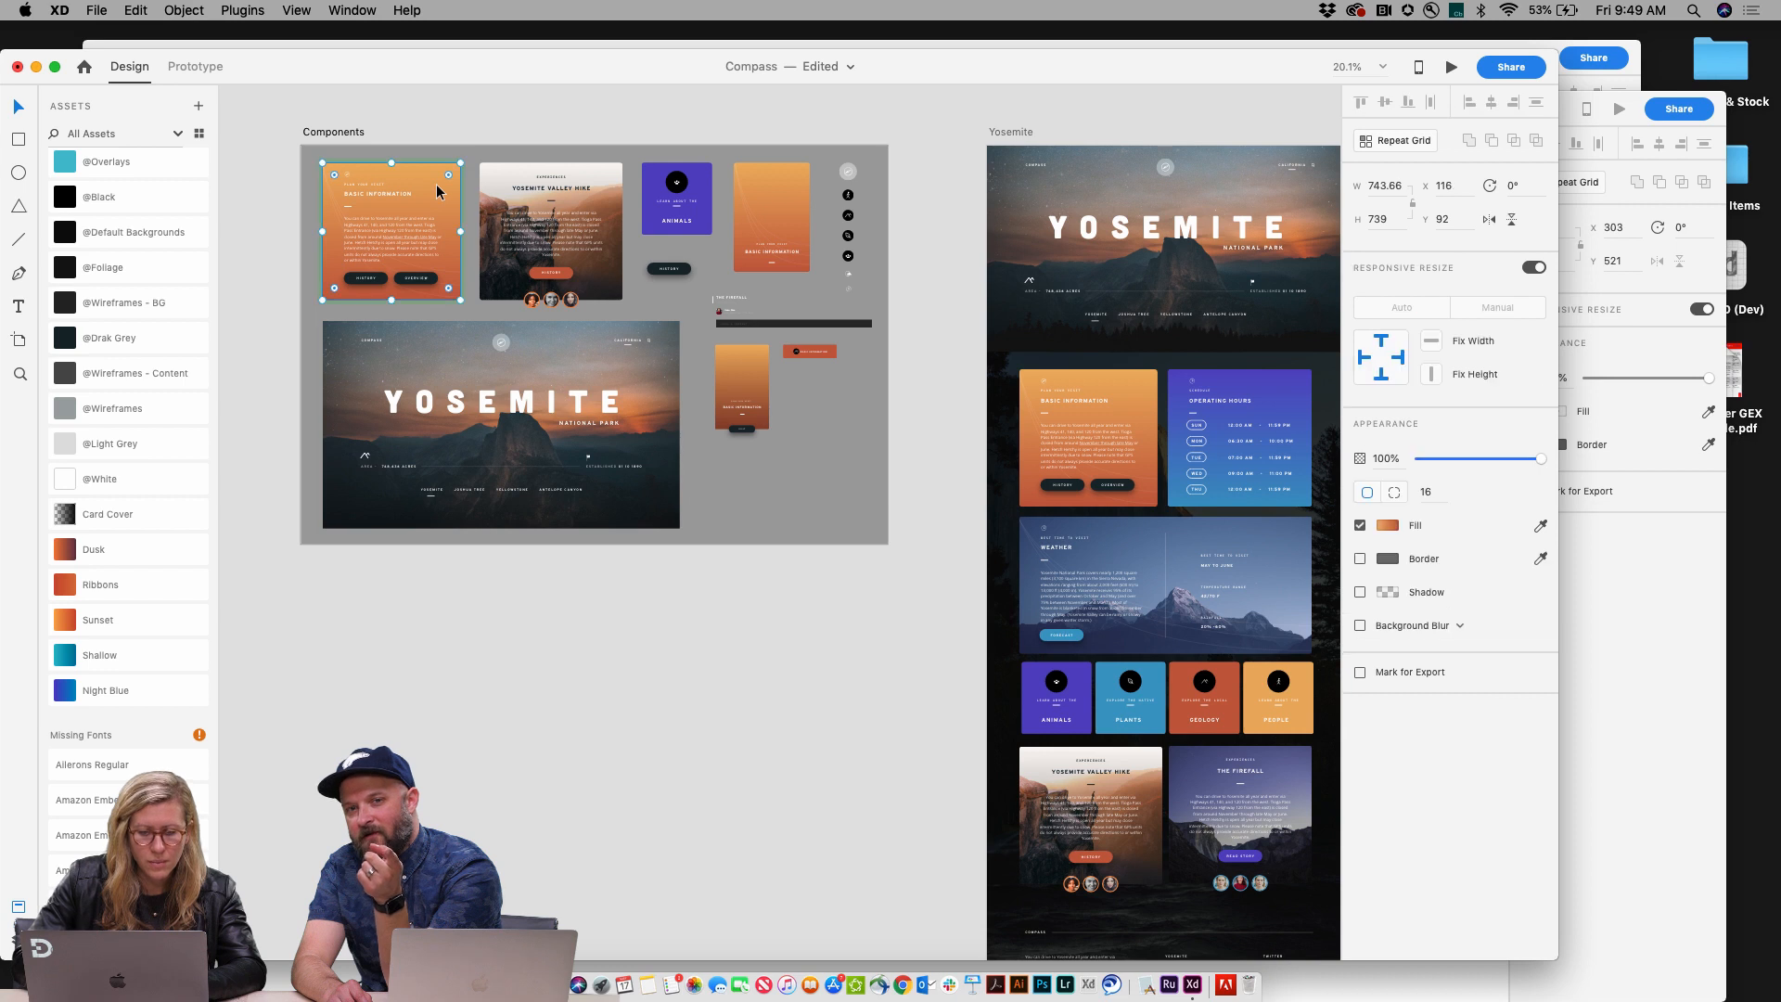
mouse_move(450, 176)
mouse_down()
mouse_move(401, 225)
mouse_move(454, 190)
mouse_up()
scroll(453, 185, down, 5)
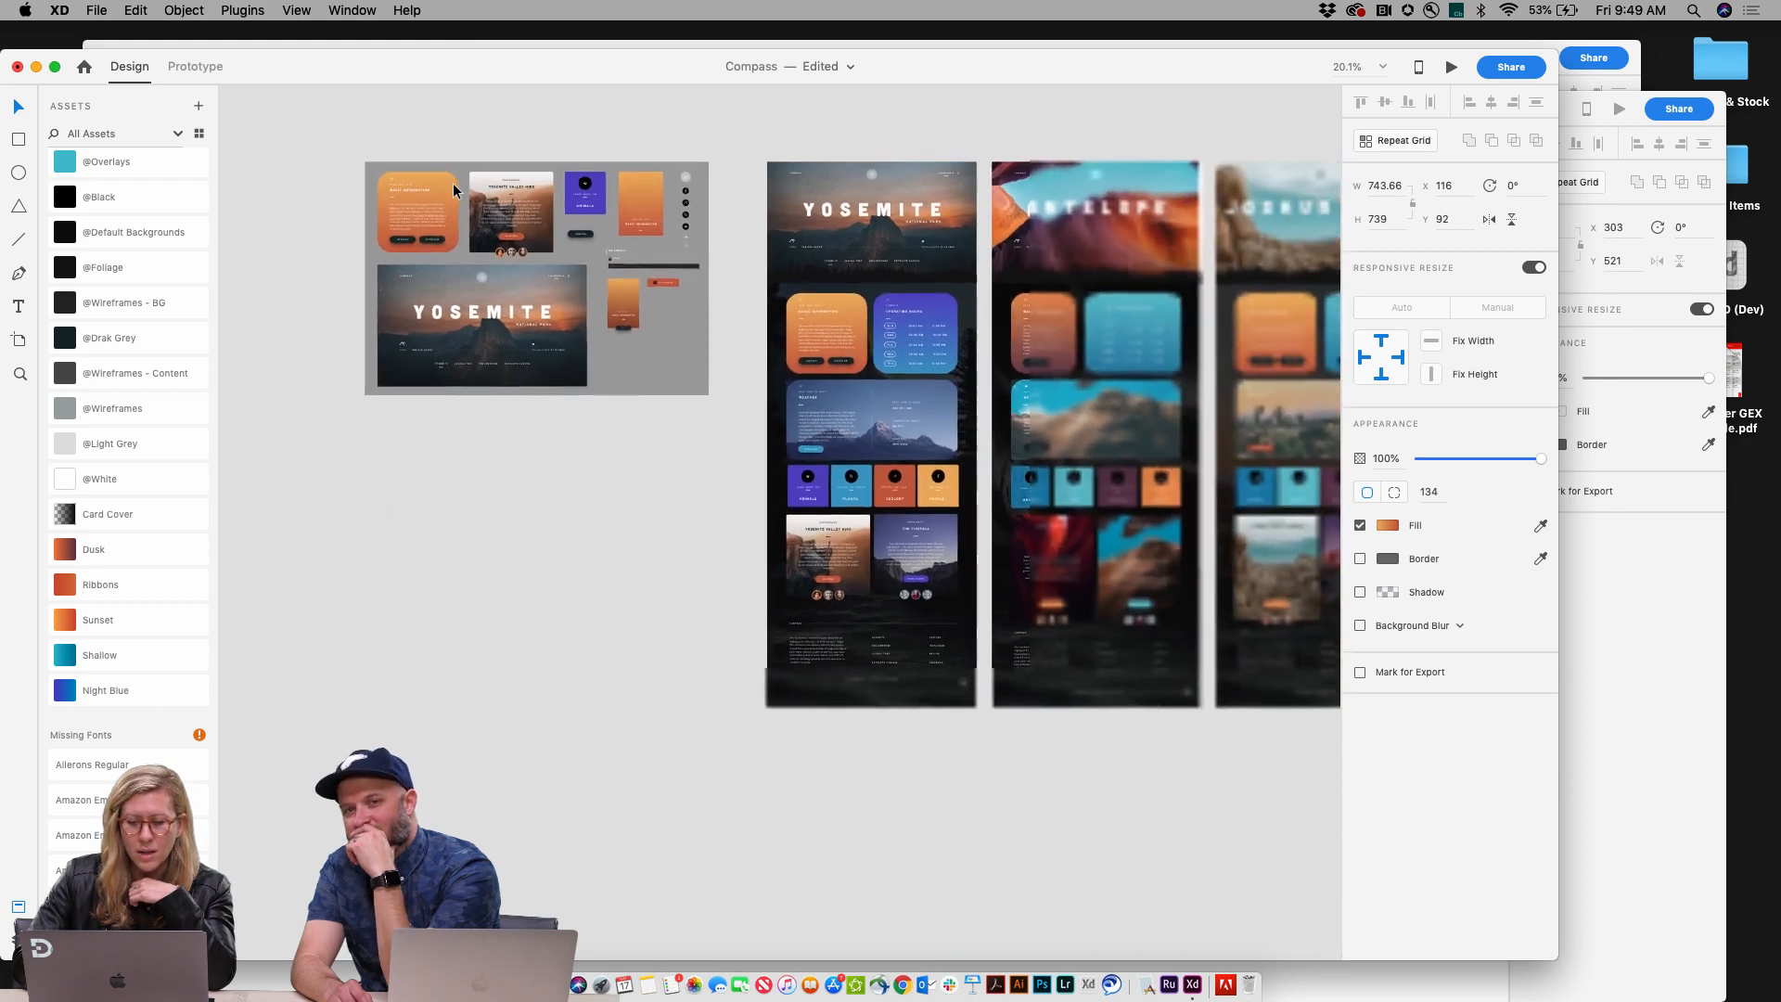
Step: Set the Basic Information card's corner radius to 15 and the Yosemite Valley Hike card's radius to 0
scroll(453, 185, right, 3)
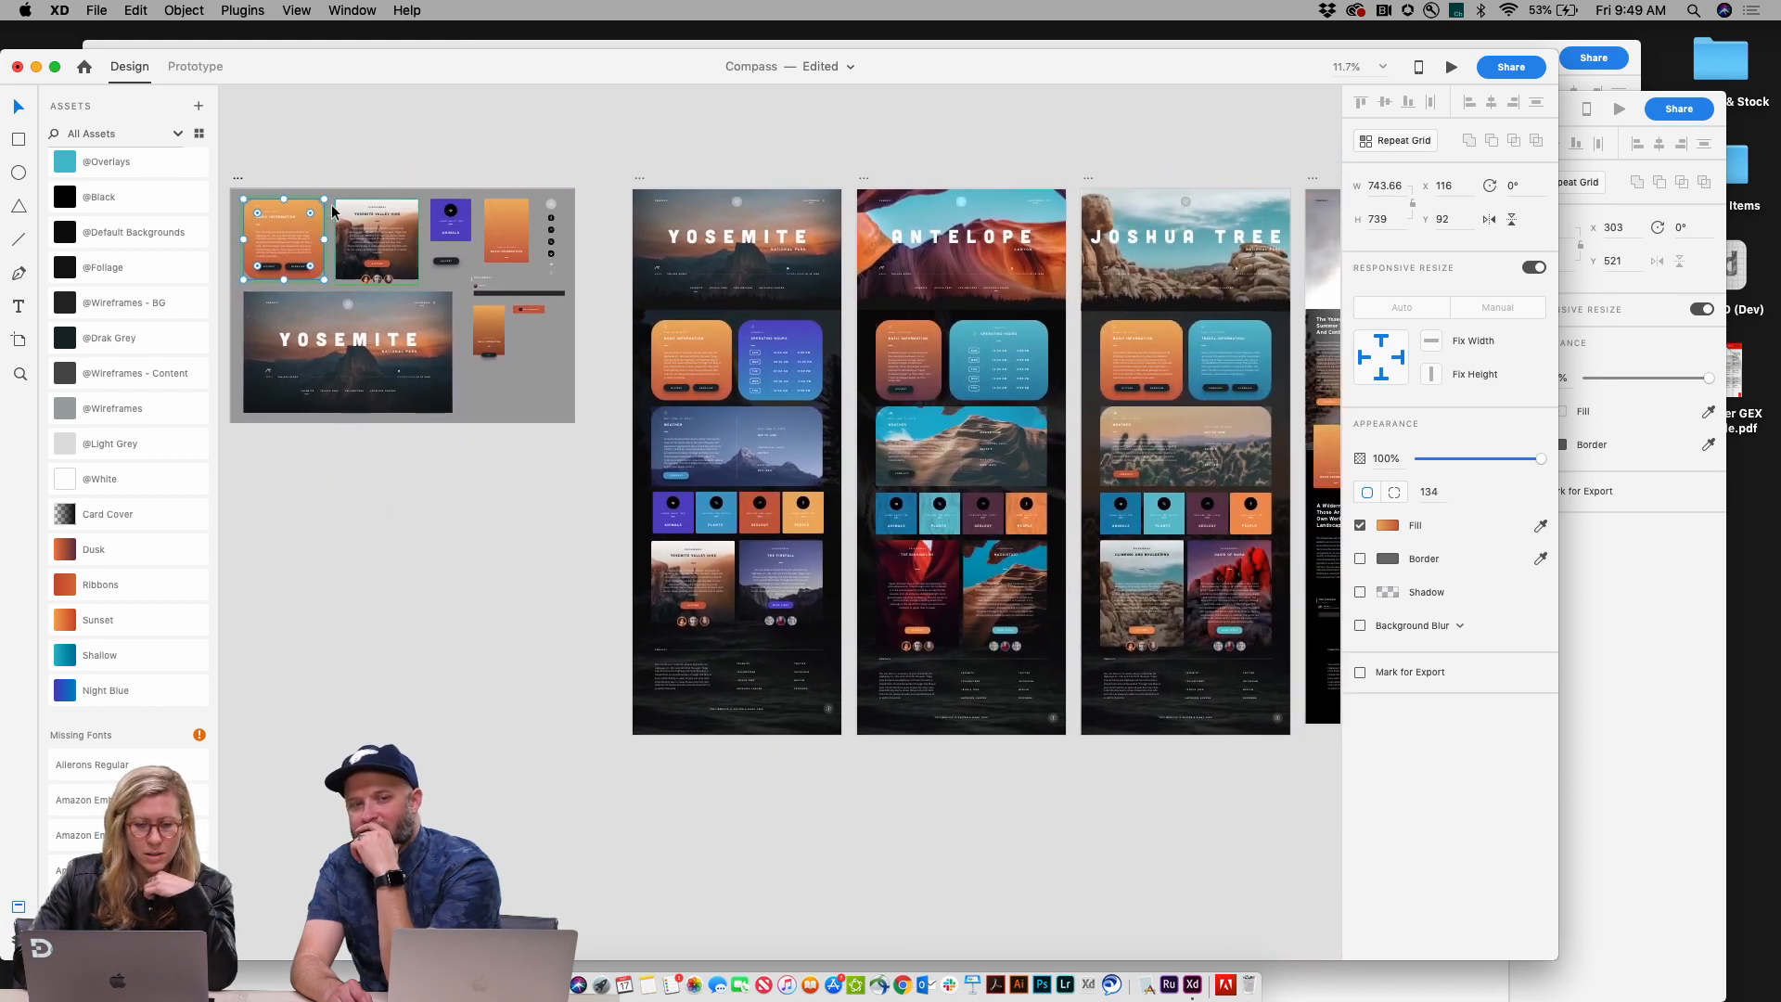
mouse_move(319, 215)
mouse_down()
mouse_move(330, 202)
mouse_move(302, 219)
mouse_move(325, 196)
mouse_up()
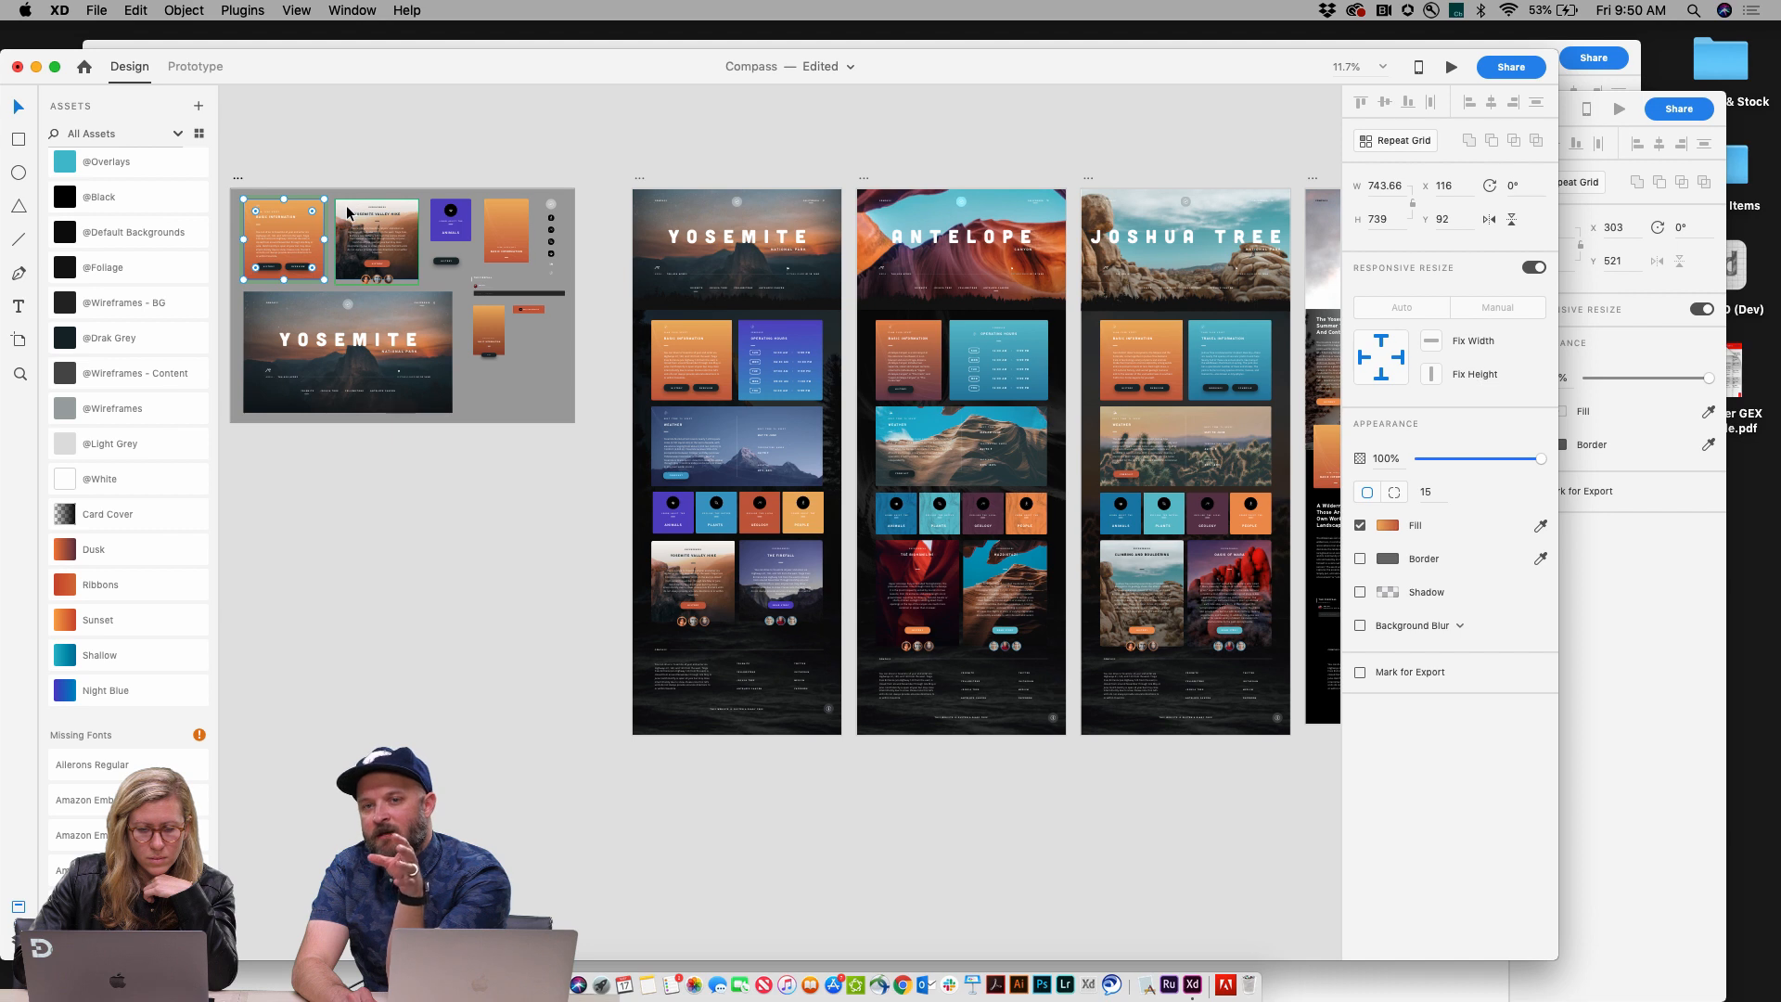
click(348, 213)
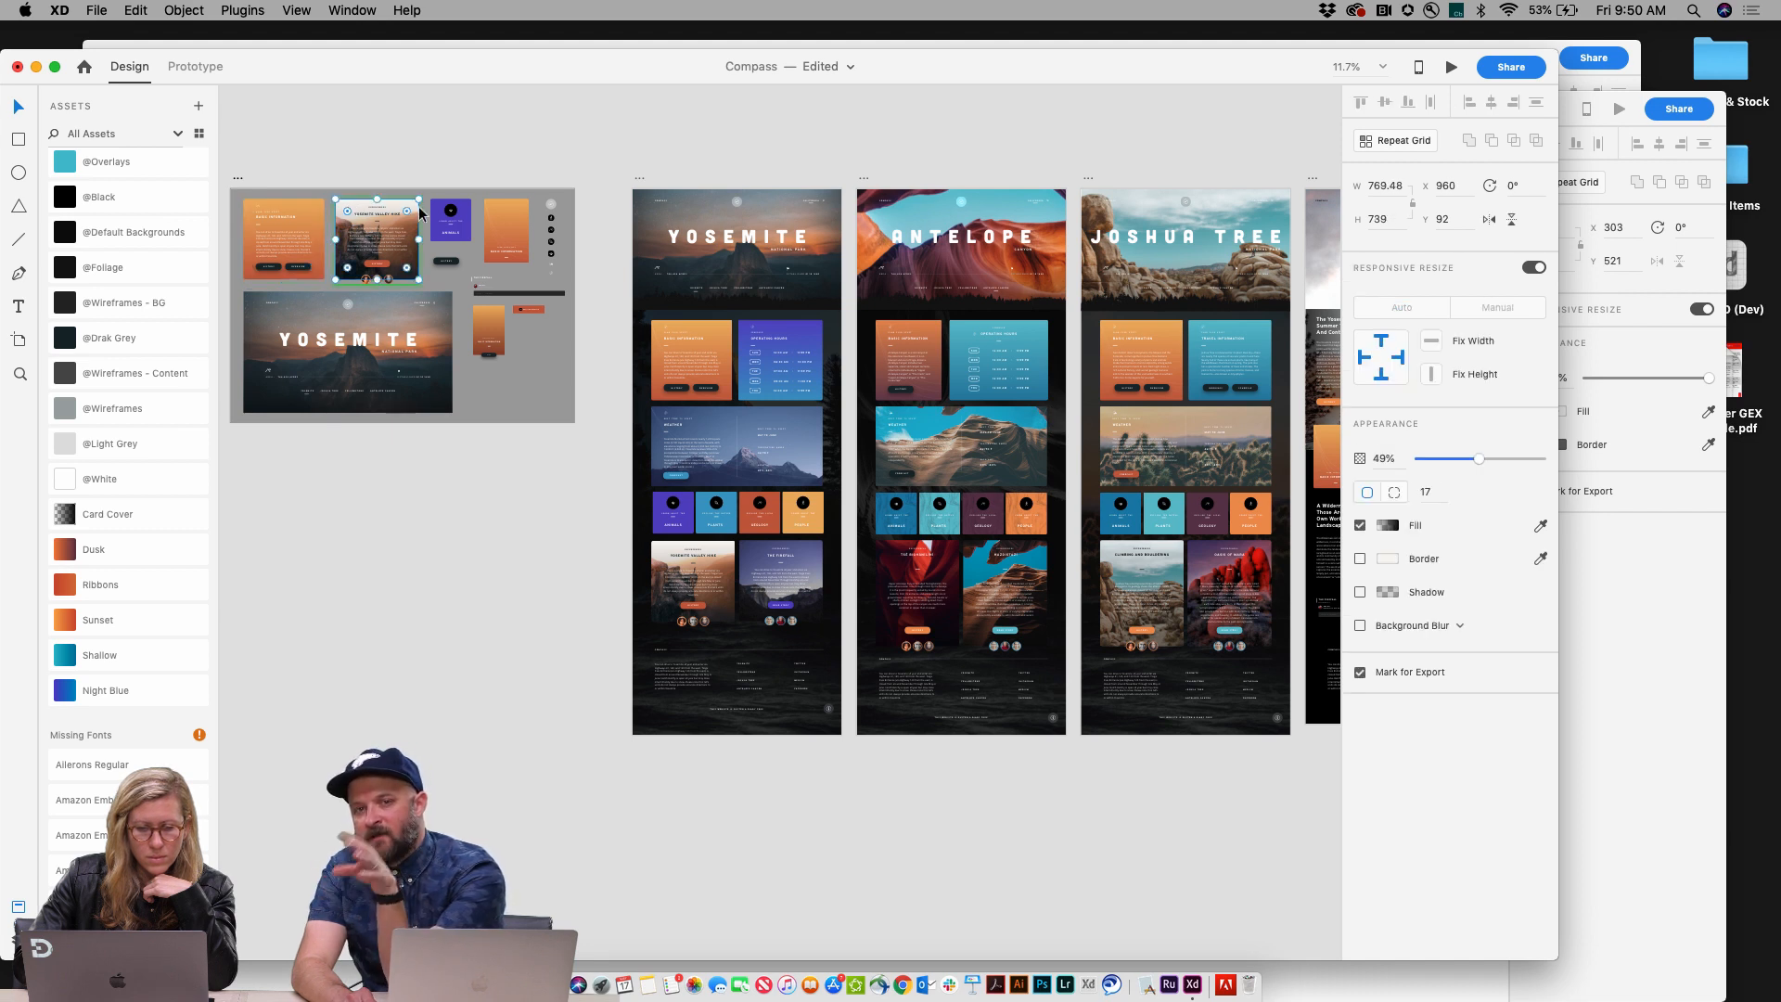
mouse_move(408, 214)
mouse_down()
mouse_move(389, 238)
mouse_move(415, 217)
mouse_up()
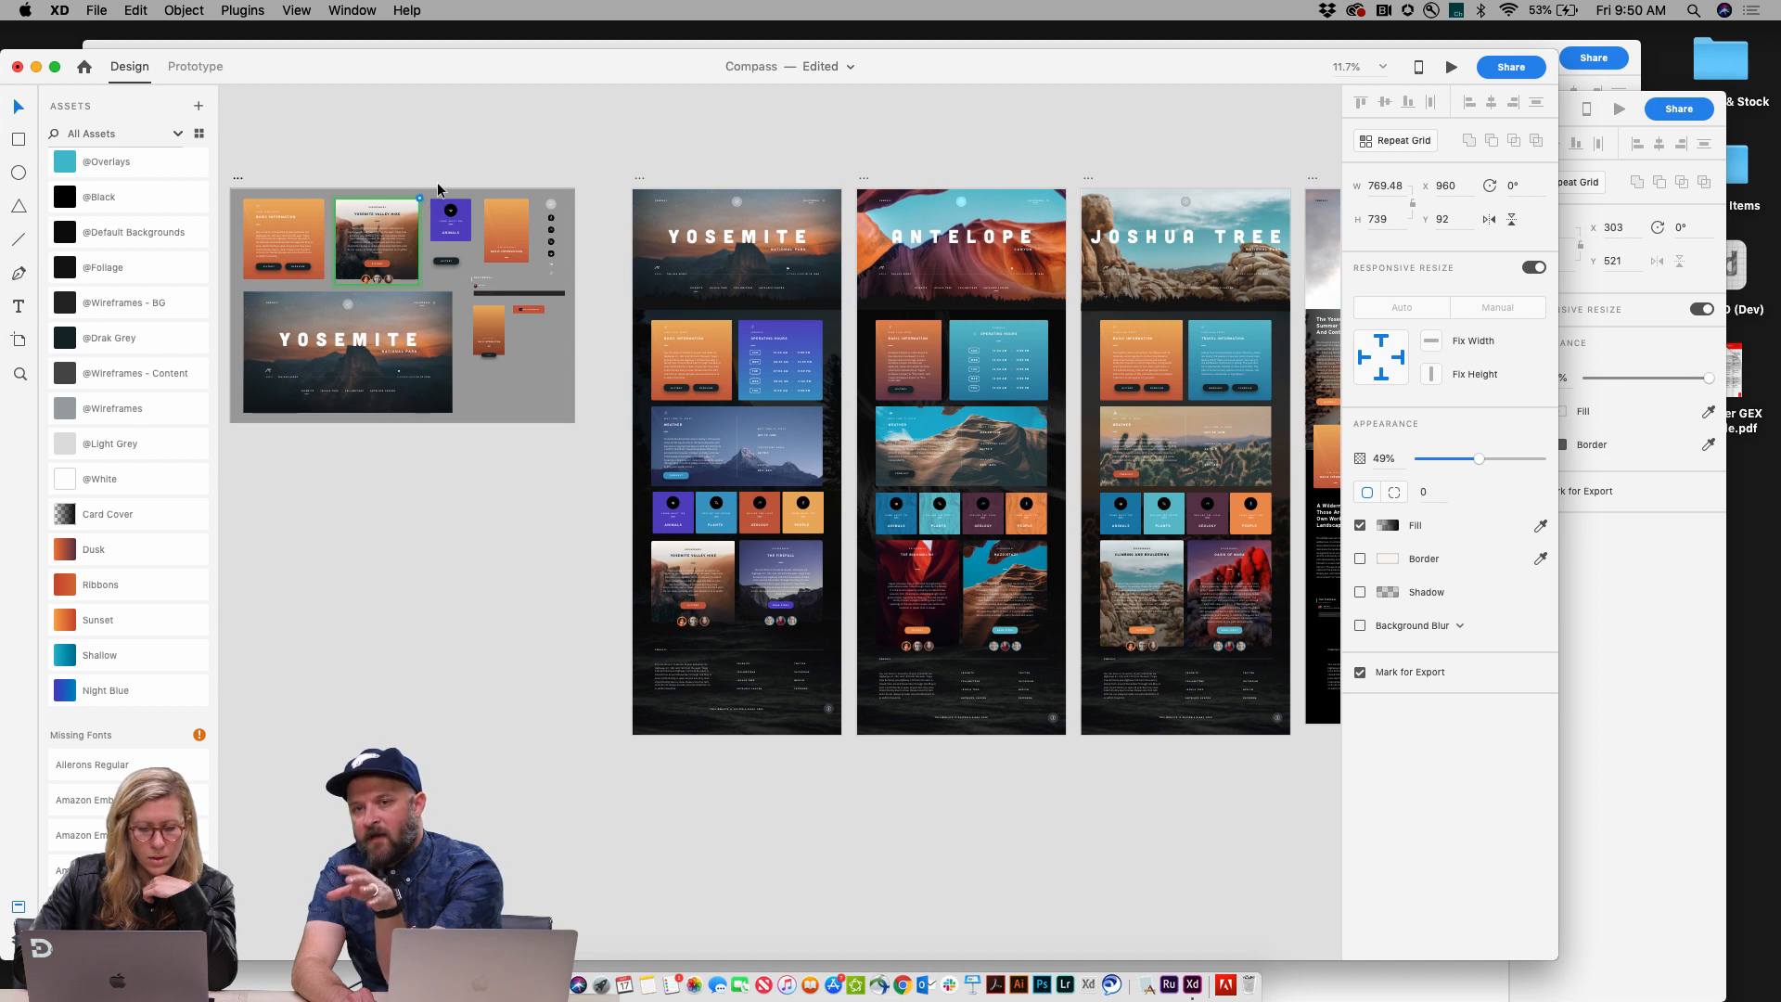
Step: Move the YOSEMITE title slightly up inside the hero master component
click(317, 320)
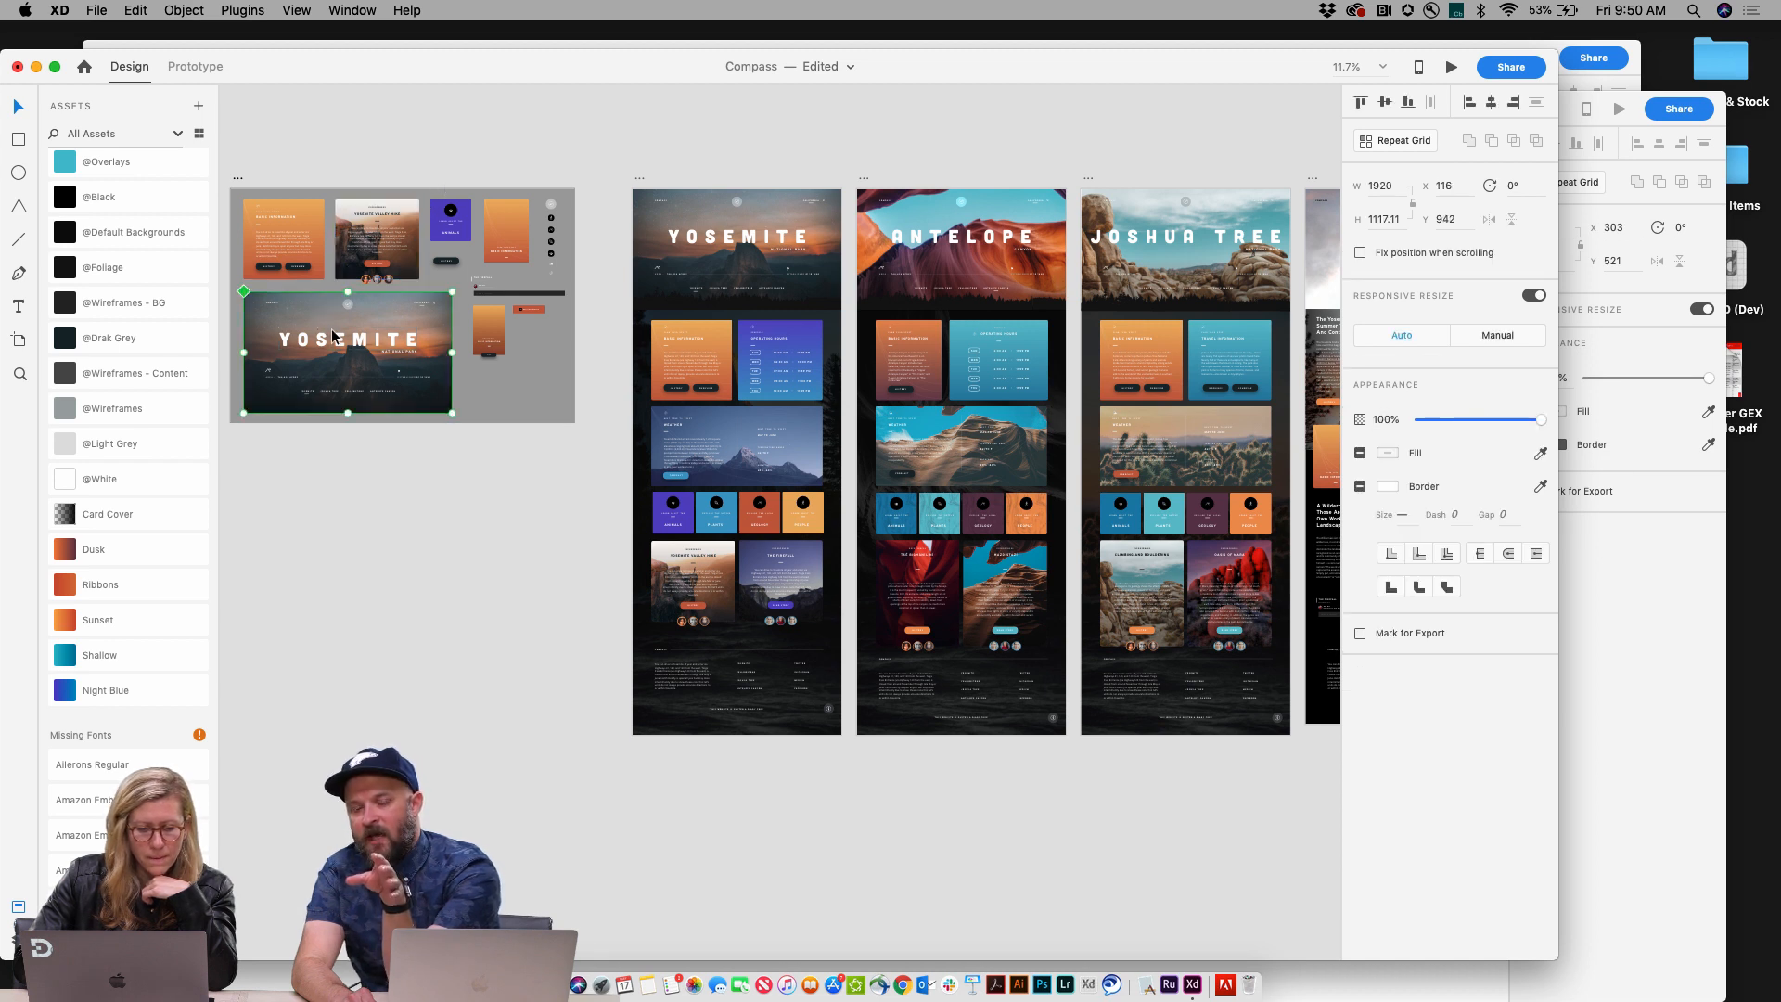
double_click(332, 339)
drag(333, 340, 332, 332)
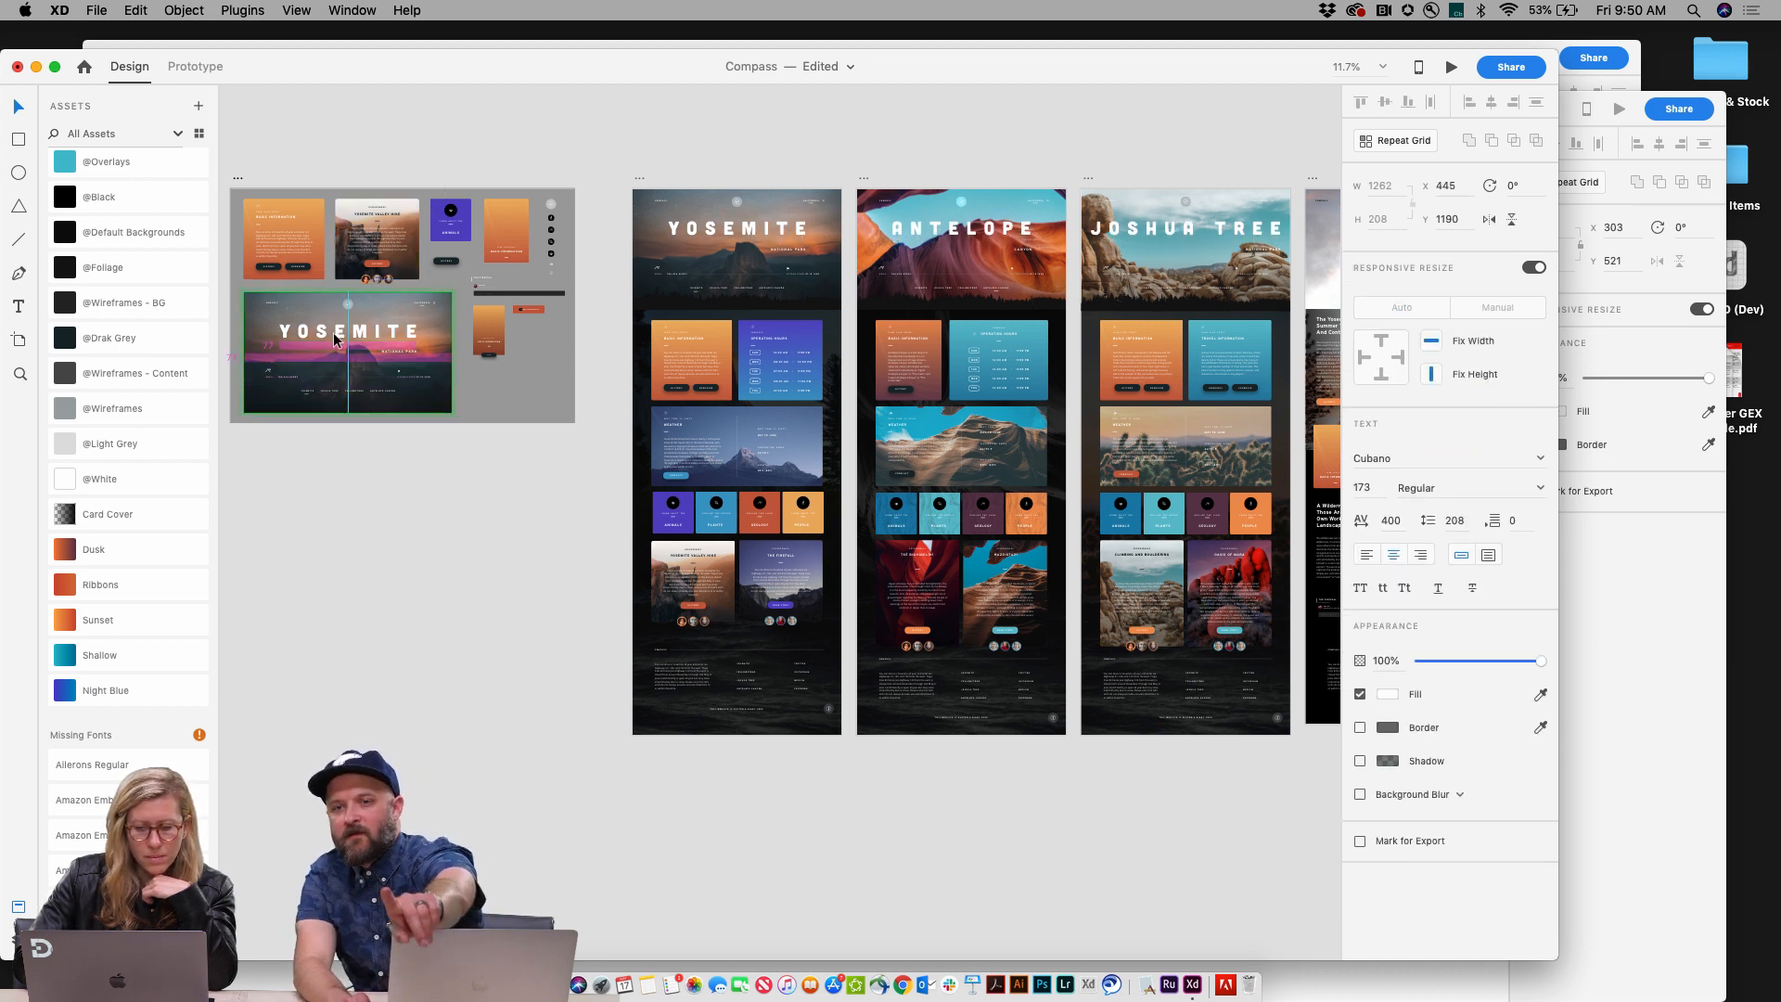
Step: Undo the YOSEMITE title move, then try moving the Basic Information card's buttons up and undo that
key(super+z)
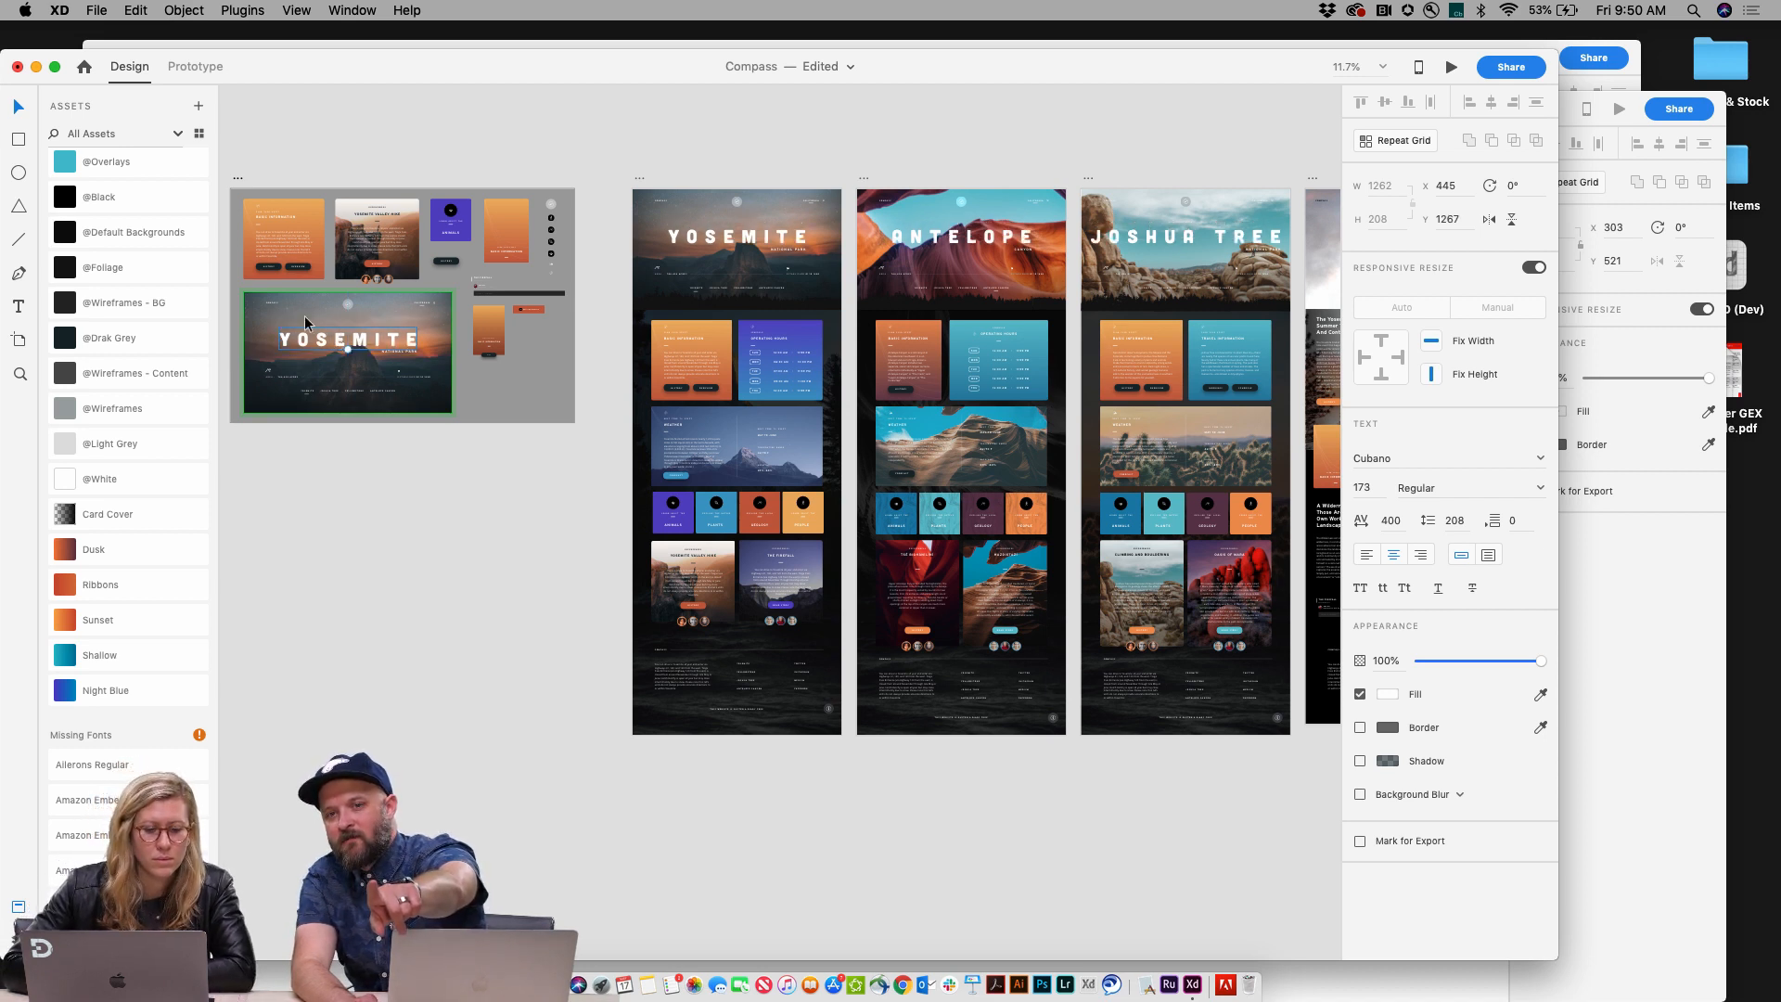
click(267, 272)
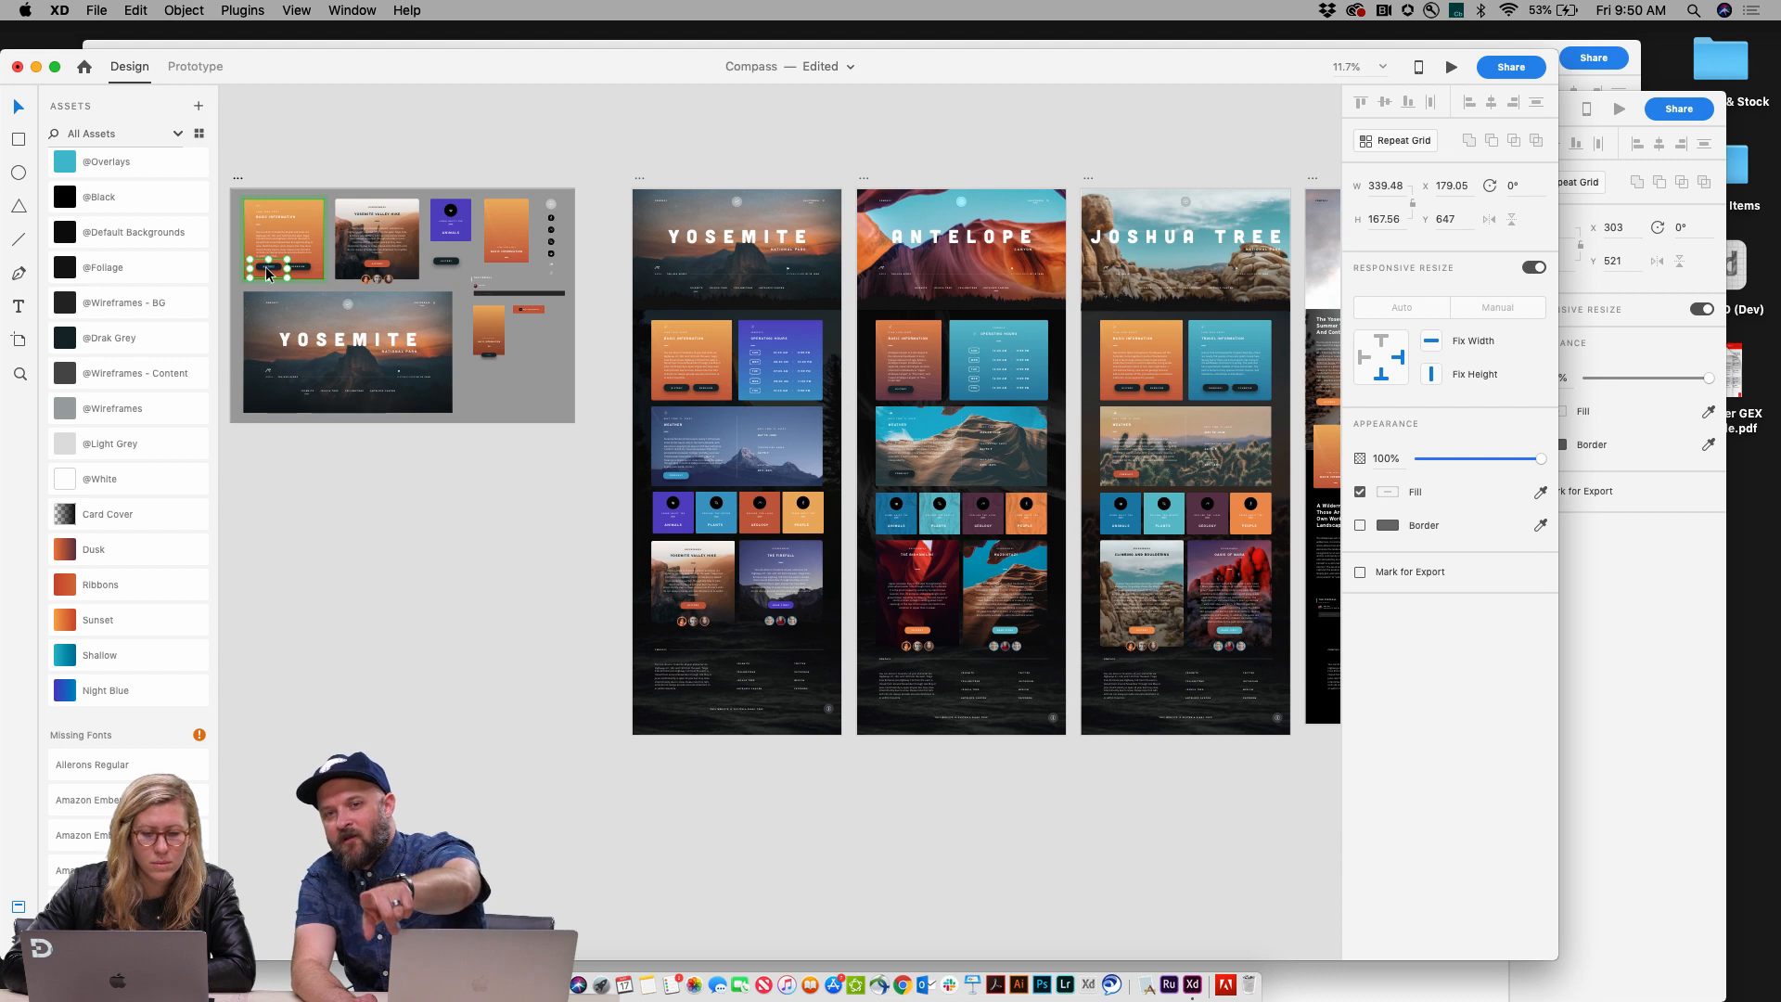
drag(267, 272, 268, 261)
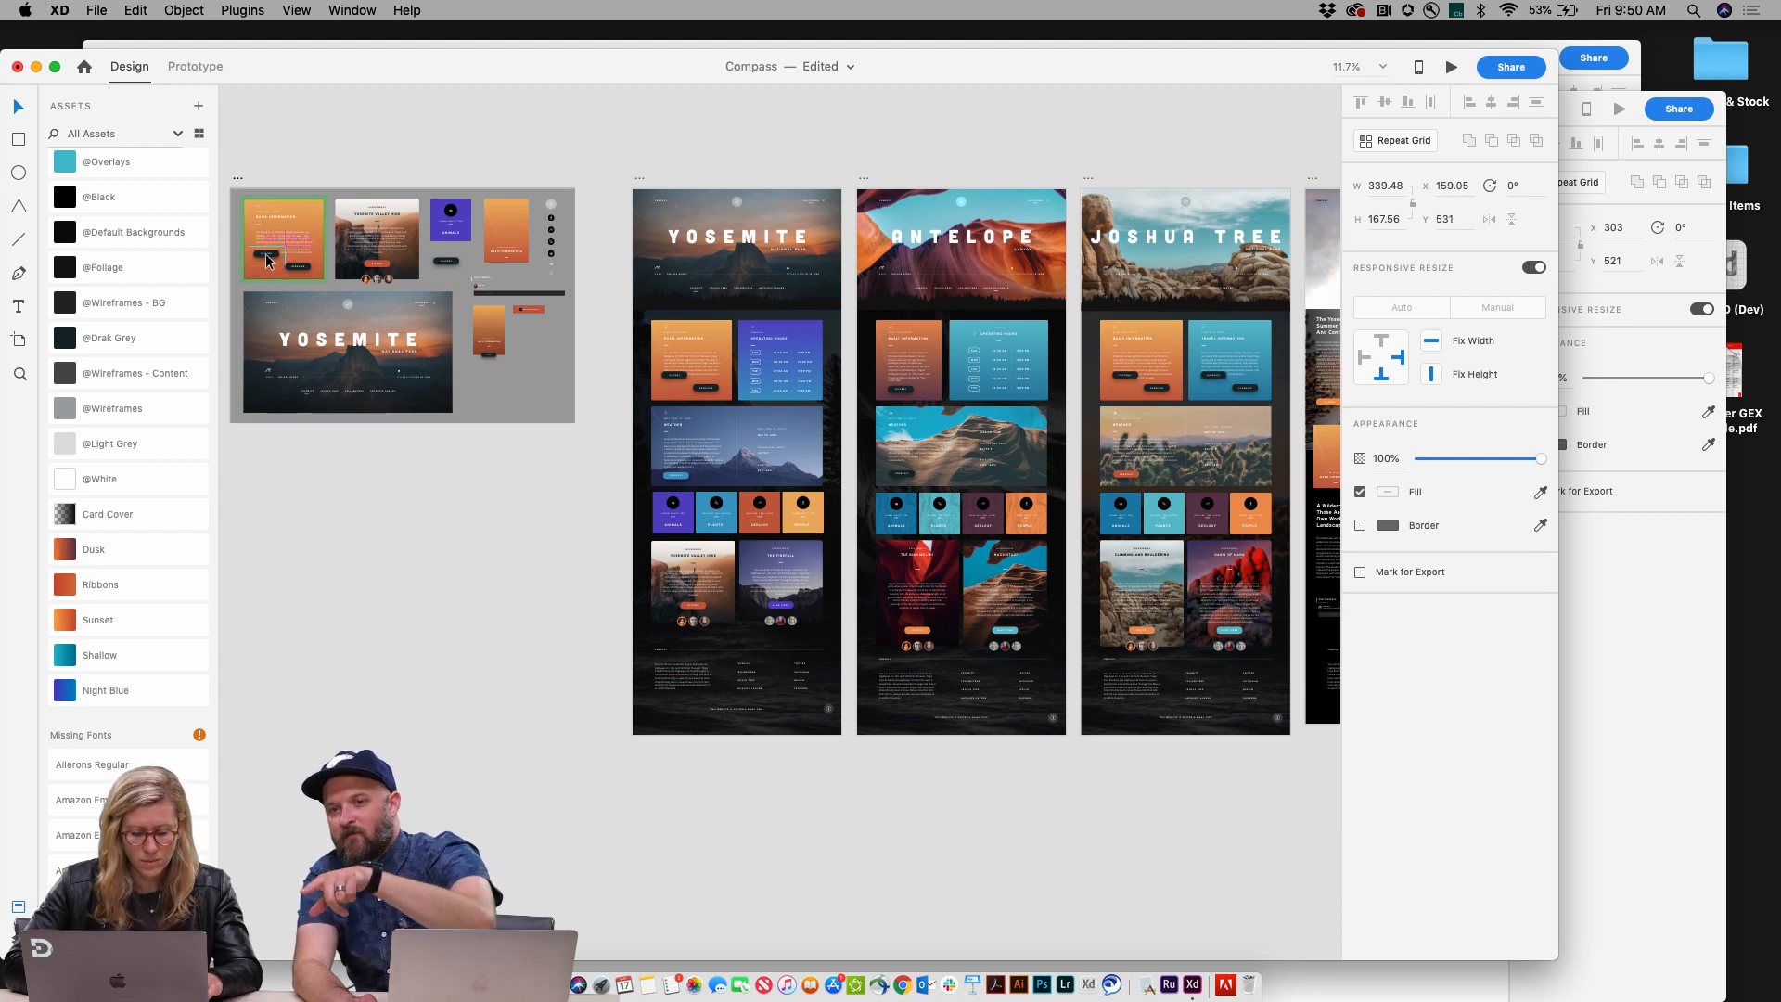
key(super+z)
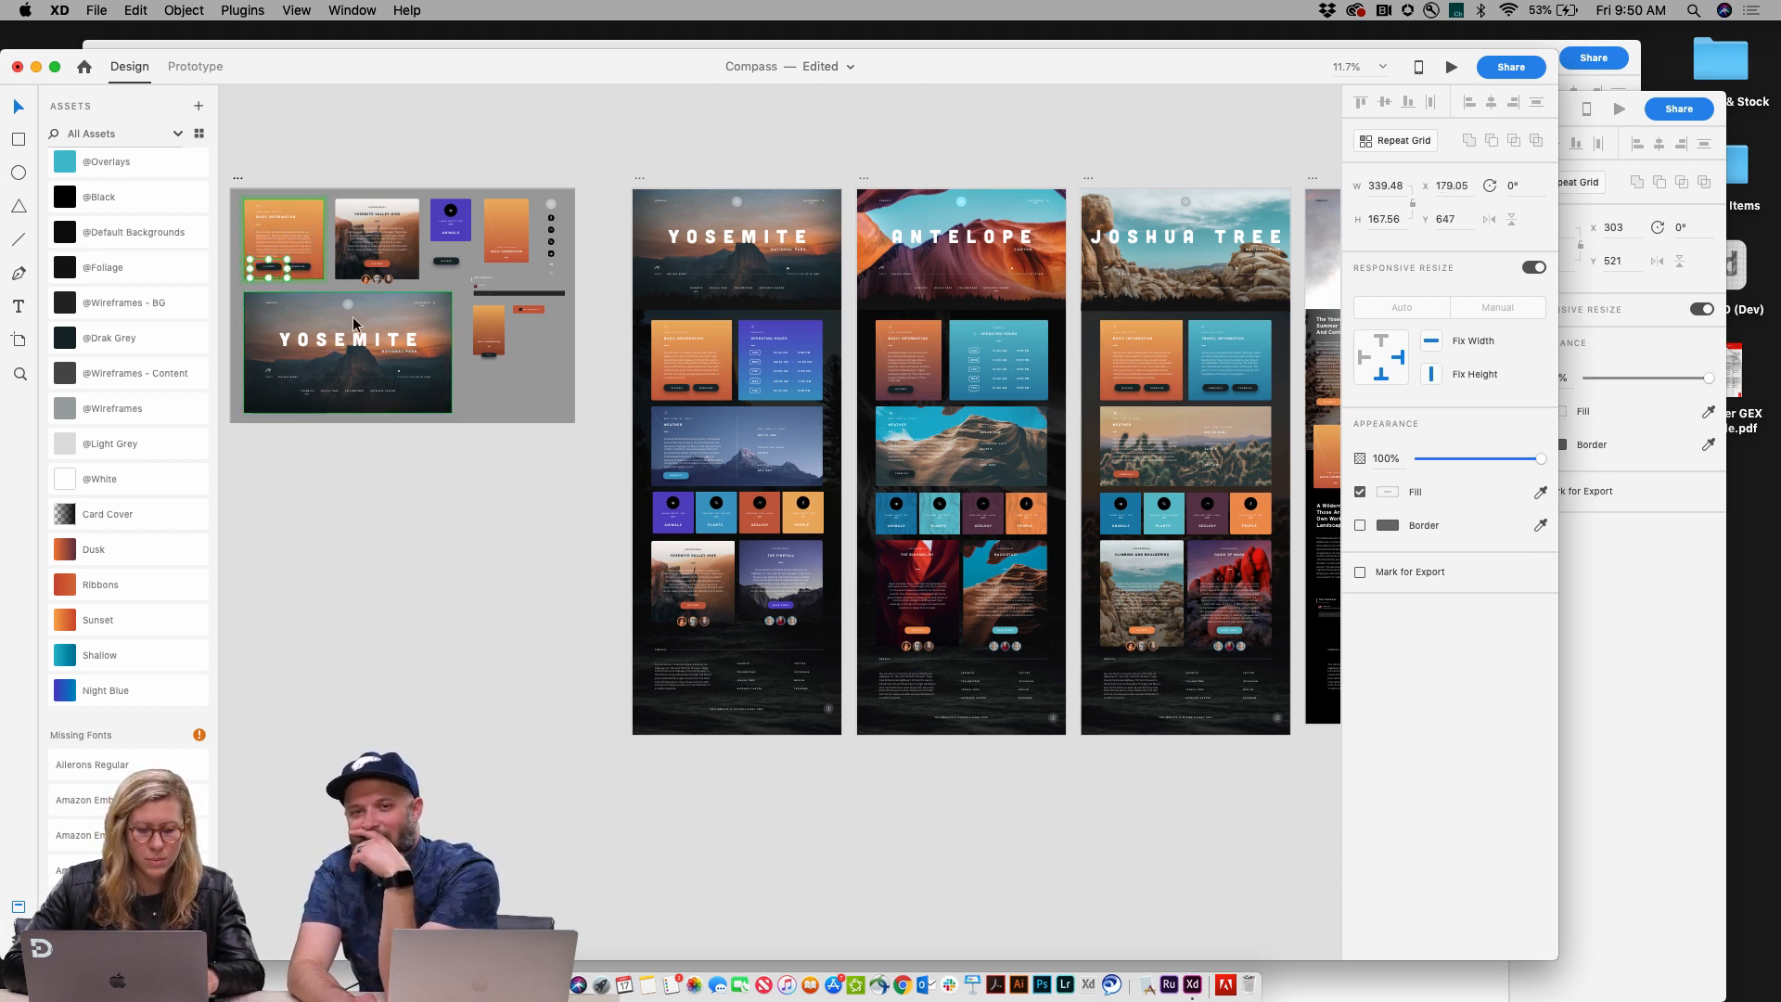
Step: Try to move the YOSEMITE title down inside the hero master component
scroll(425, 384, right, 5)
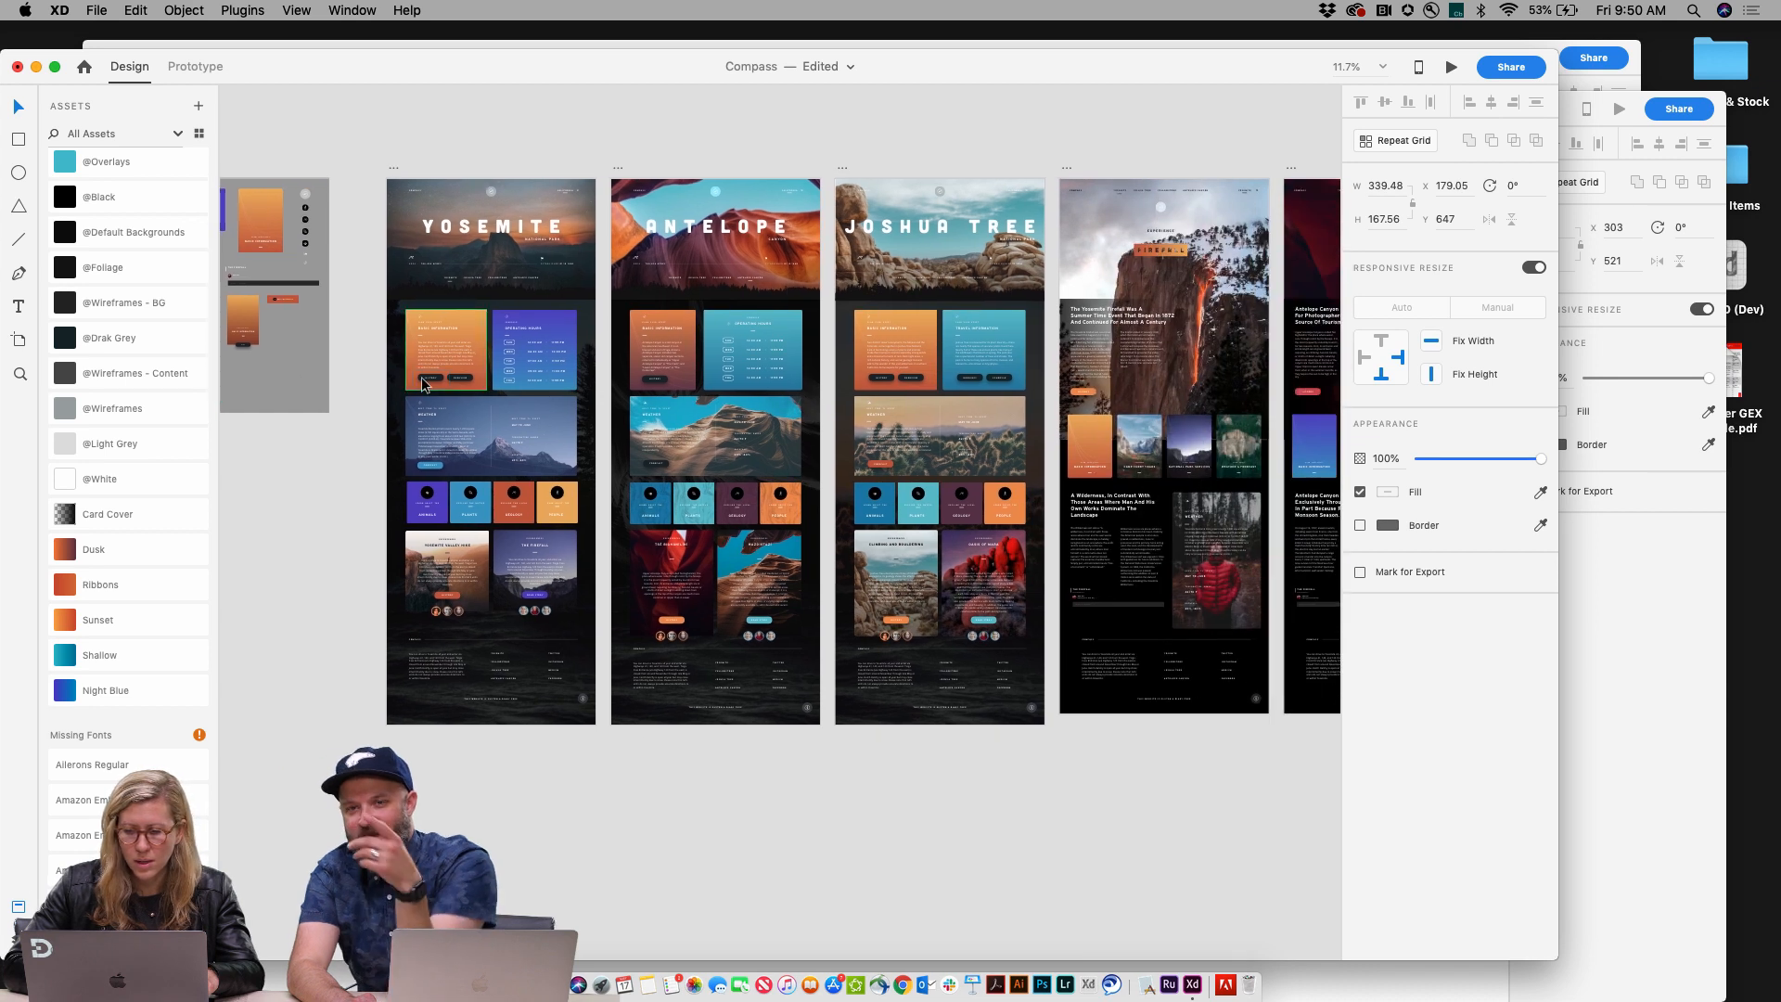
scroll(422, 382, left, 6)
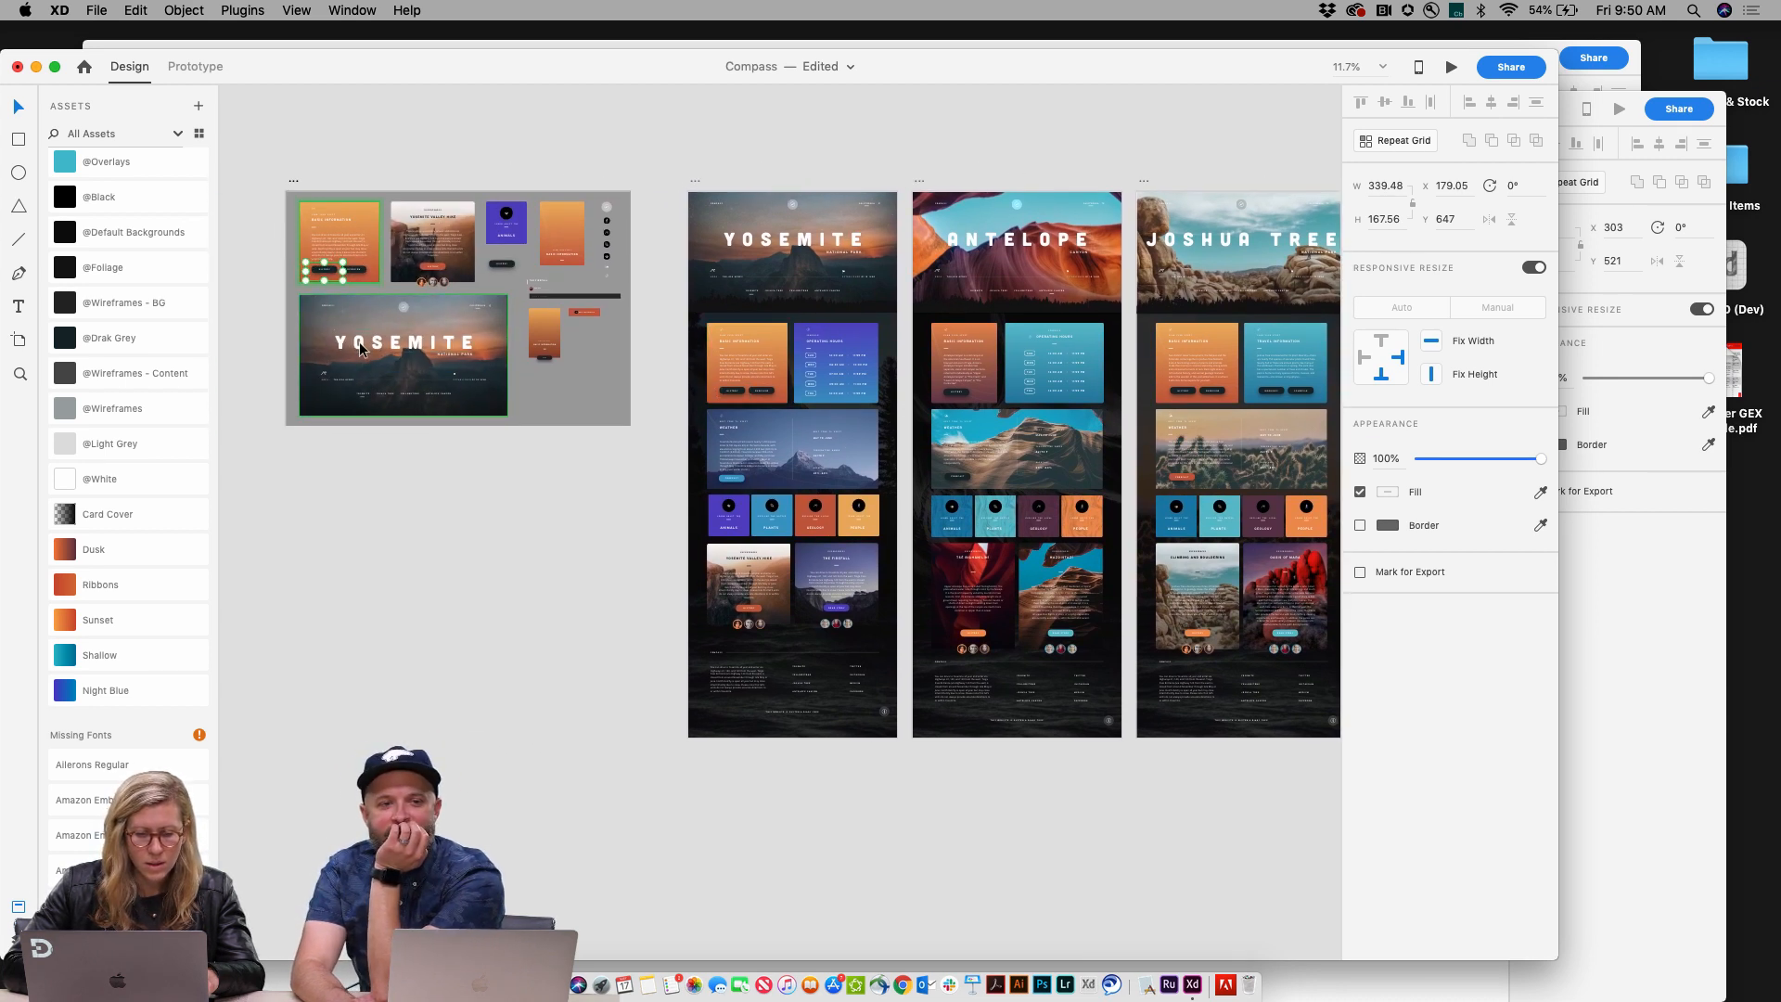
double_click(360, 343)
mouse_move(360, 349)
mouse_down()
mouse_move(359, 328)
mouse_move(360, 381)
mouse_move(360, 334)
mouse_move(364, 360)
mouse_up()
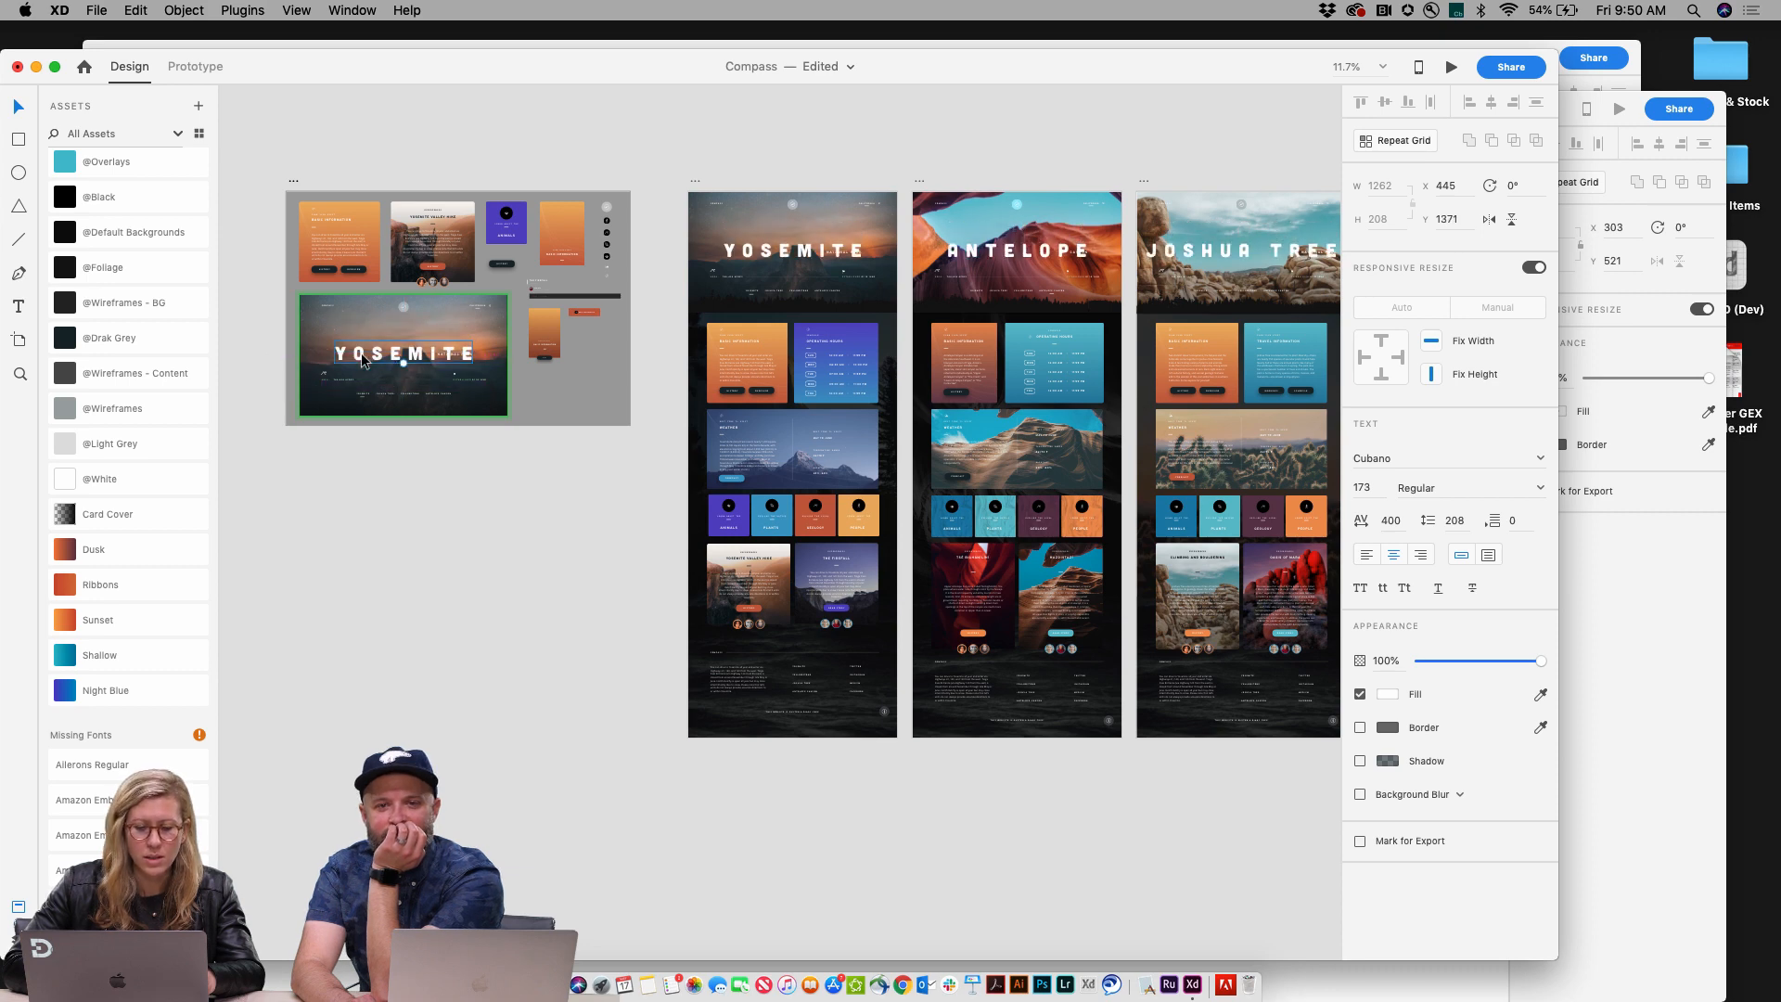
scroll(365, 360, right, 8)
scroll(362, 360, down, 4)
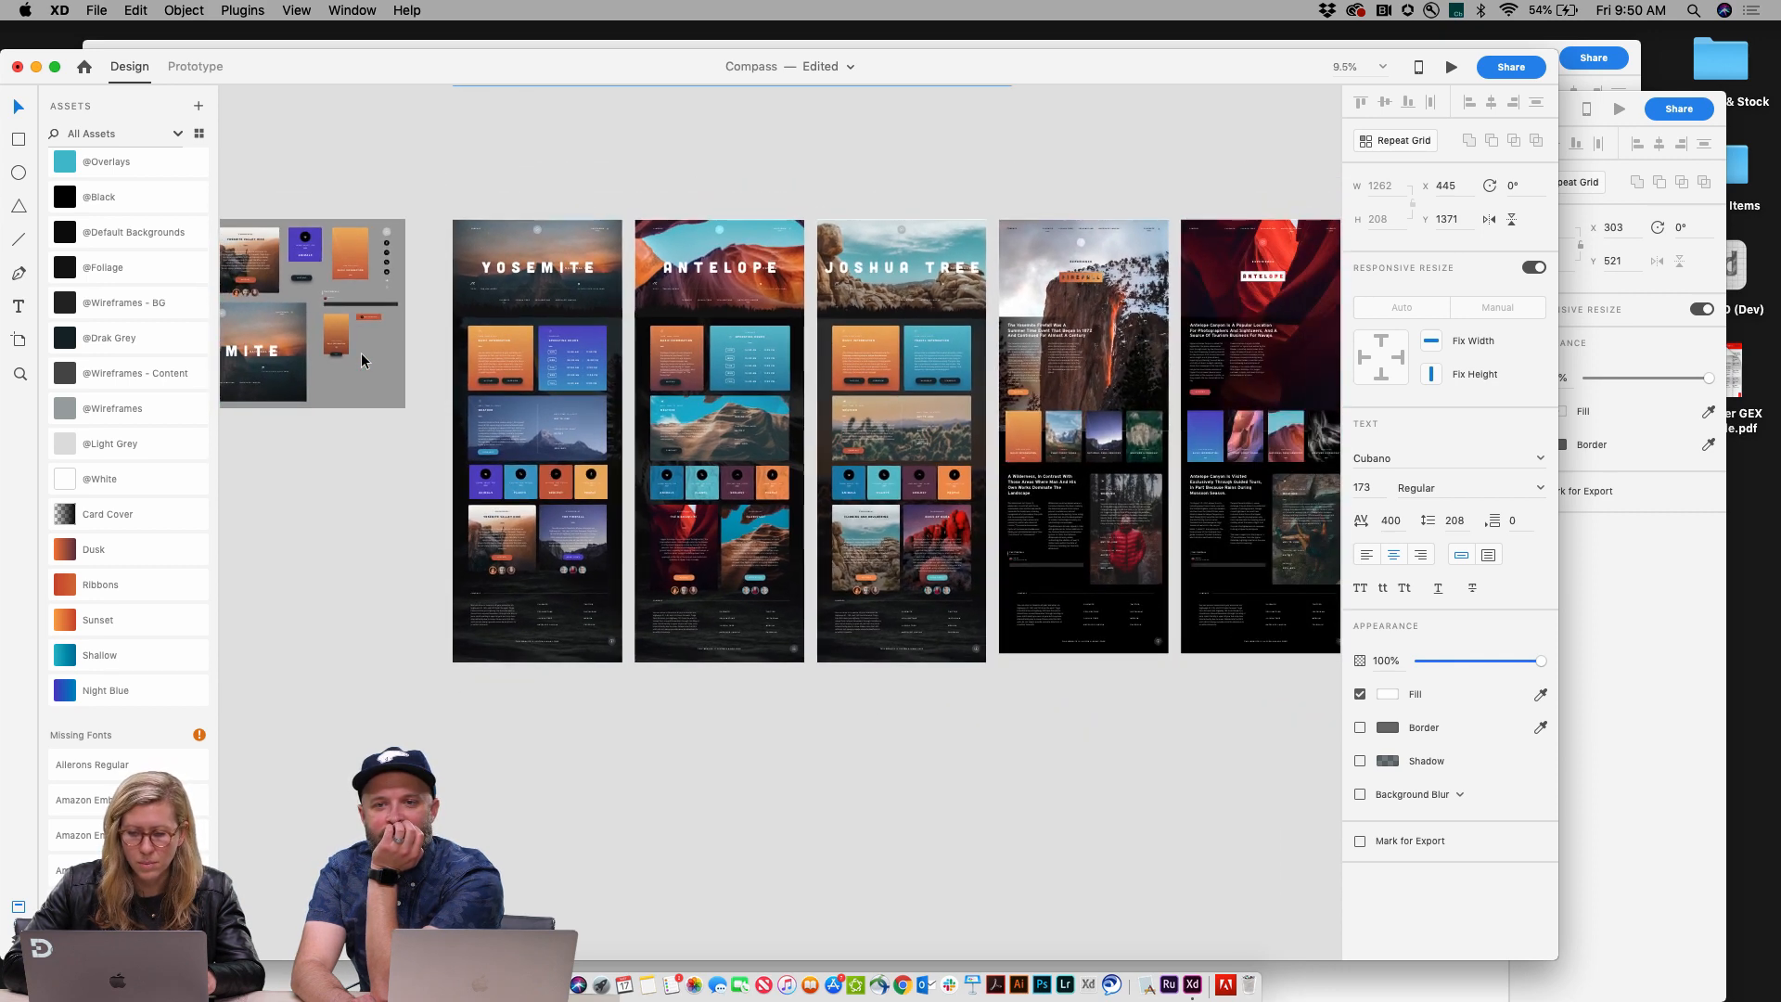
scroll(362, 360, left, 2)
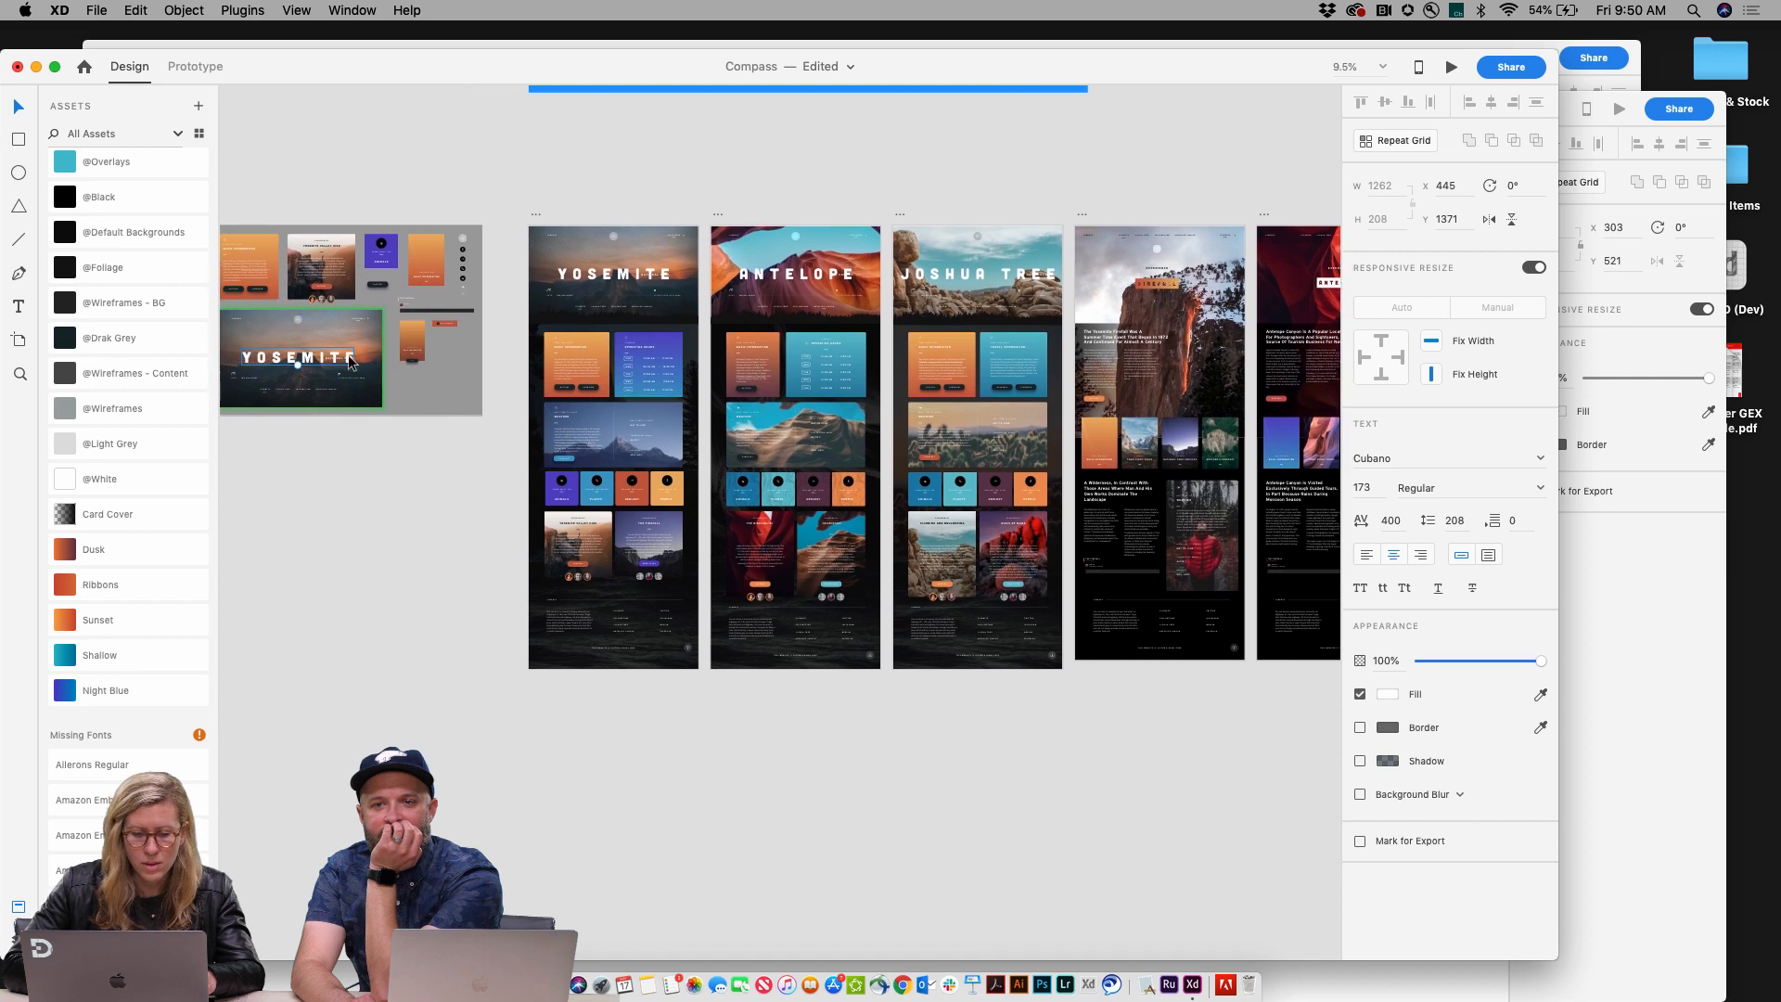
key(super+z)
click(352, 510)
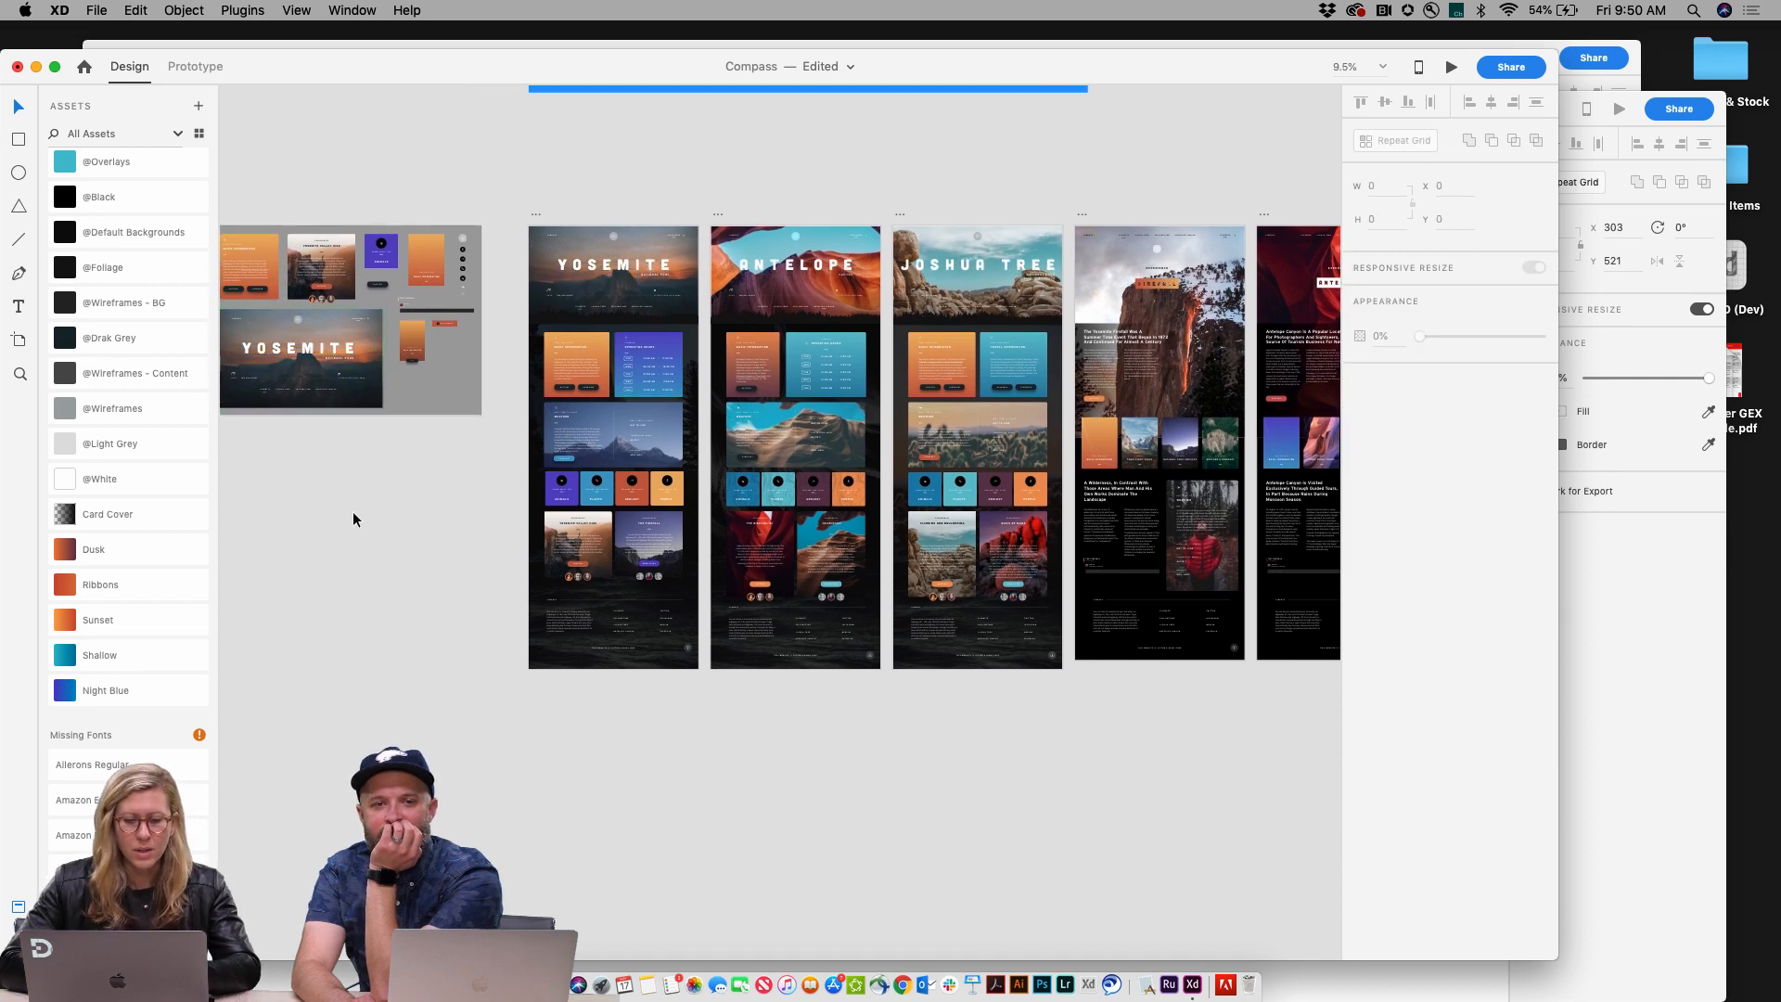
Step: Copy the Yosemite hero component instance onto the pasteboard below the Components artboard
click(626, 268)
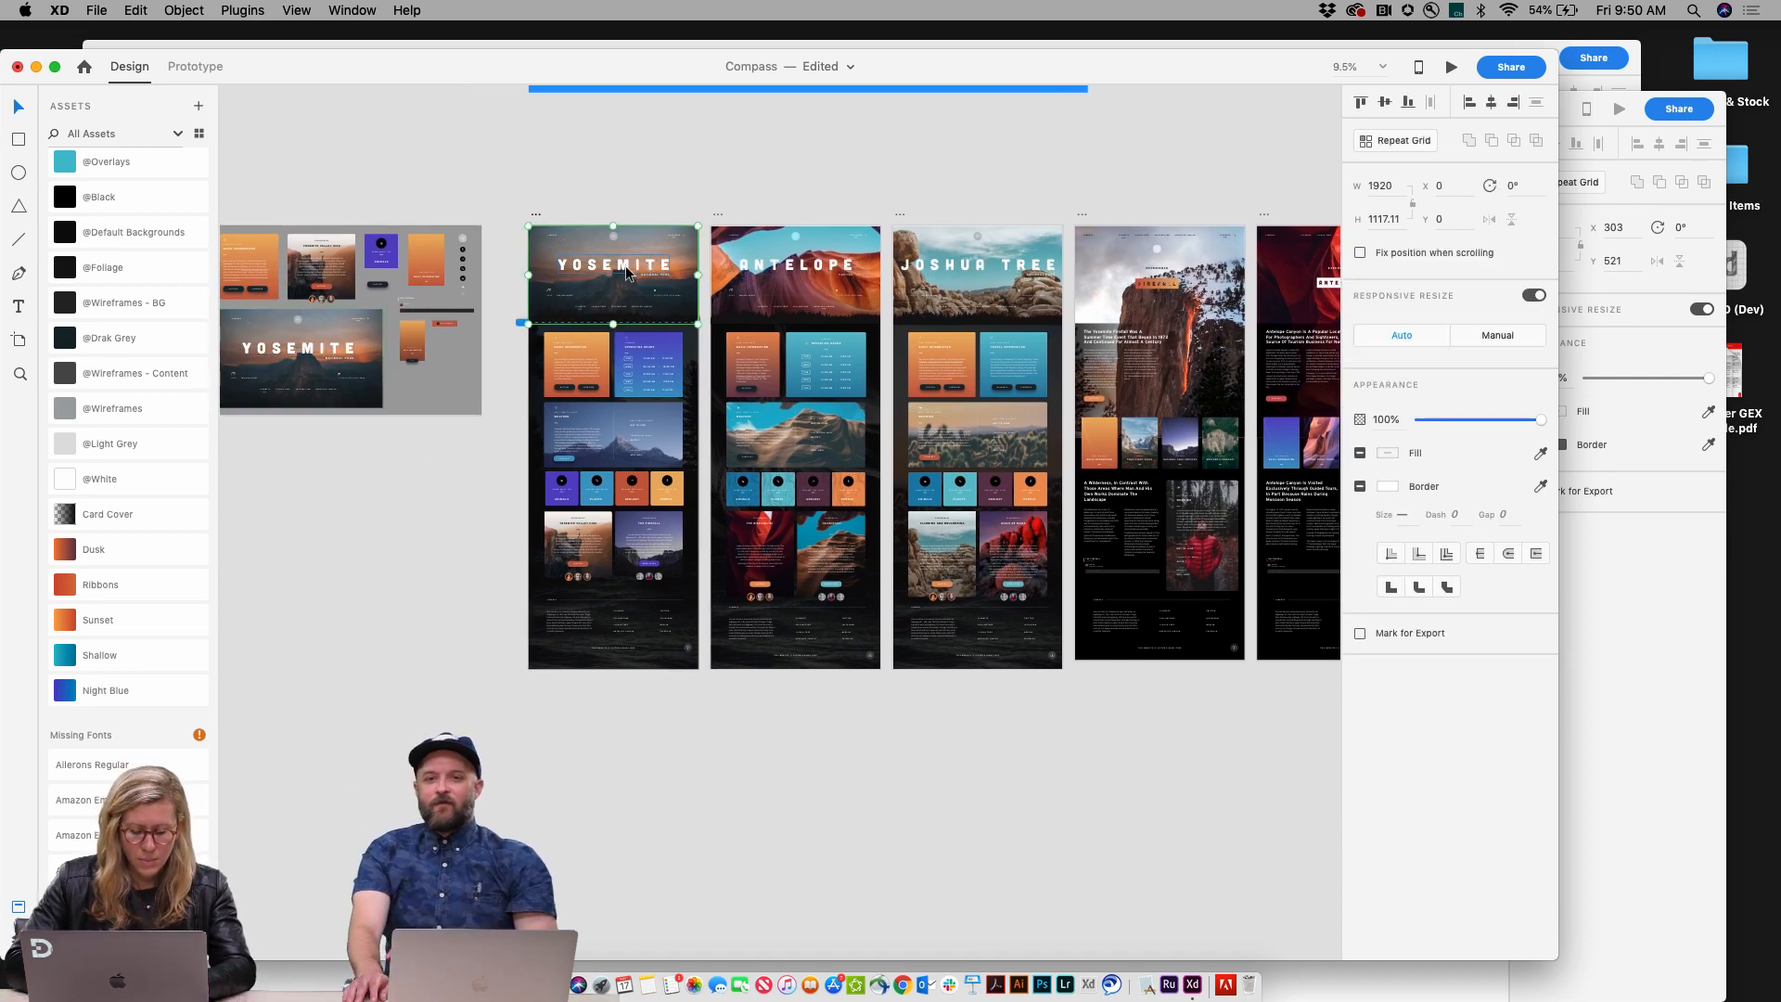
drag(625, 265, 335, 477)
scroll(334, 477, left, 10)
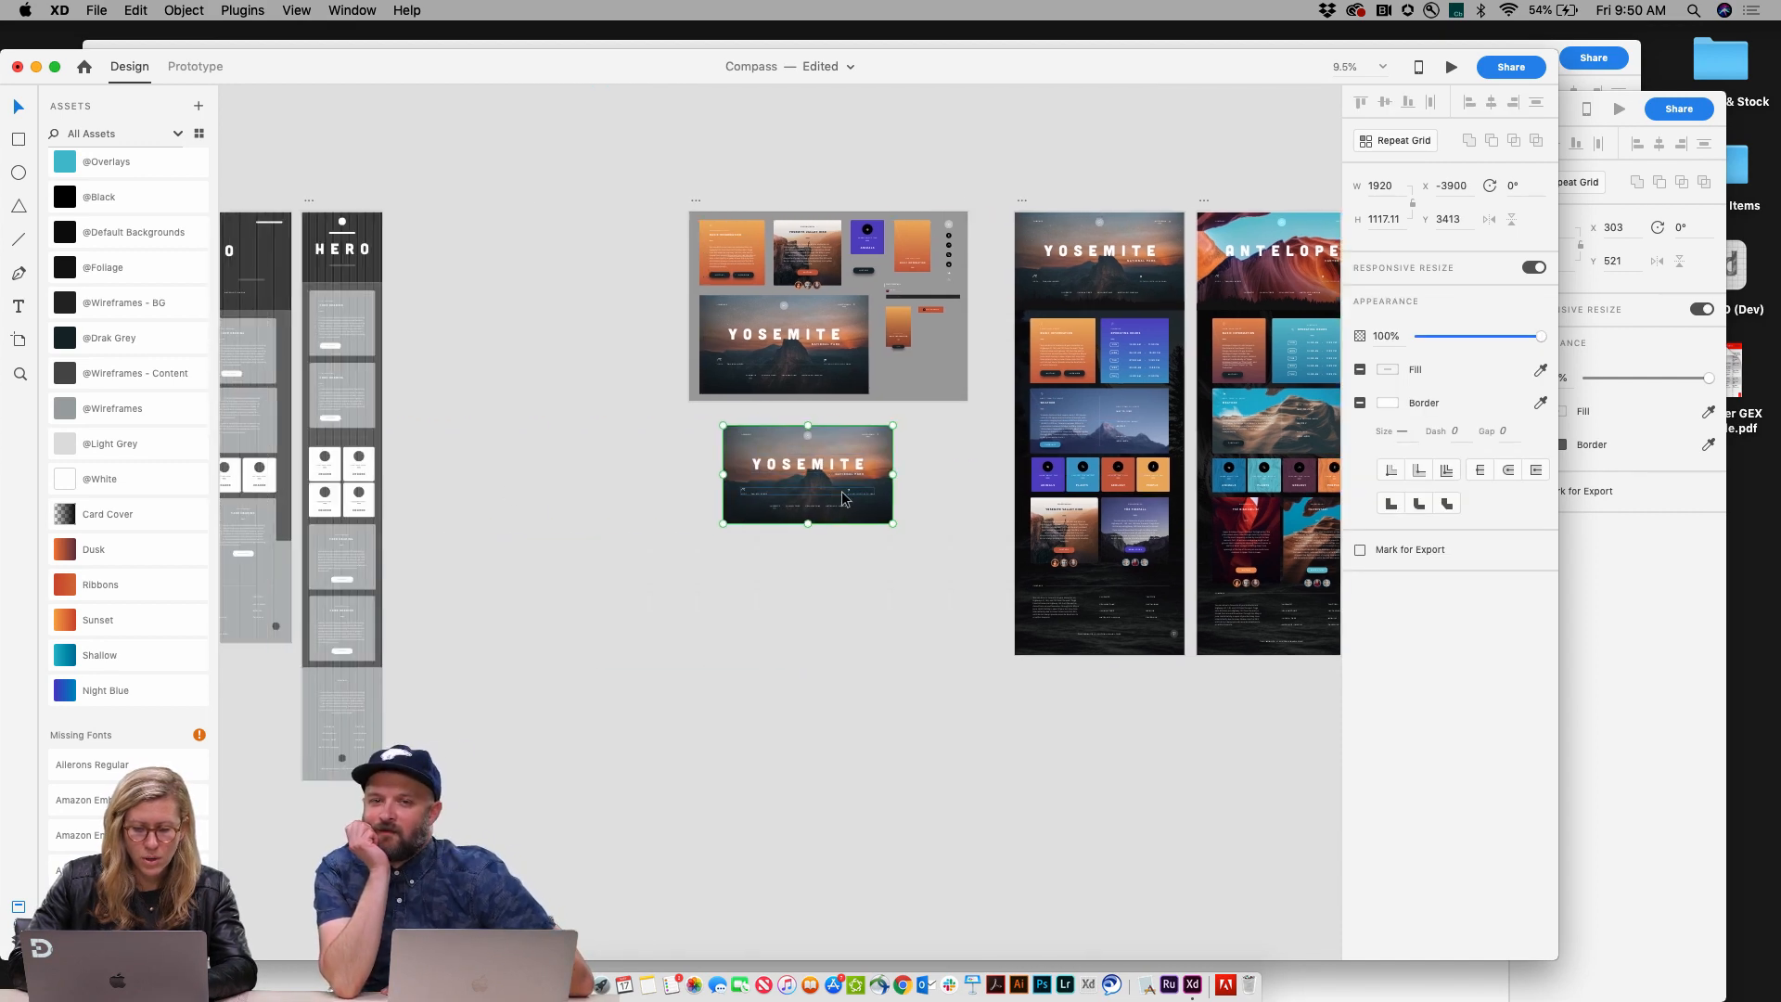
scroll(842, 492, up, 3)
scroll(843, 492, up, 3)
drag(827, 438, 788, 444)
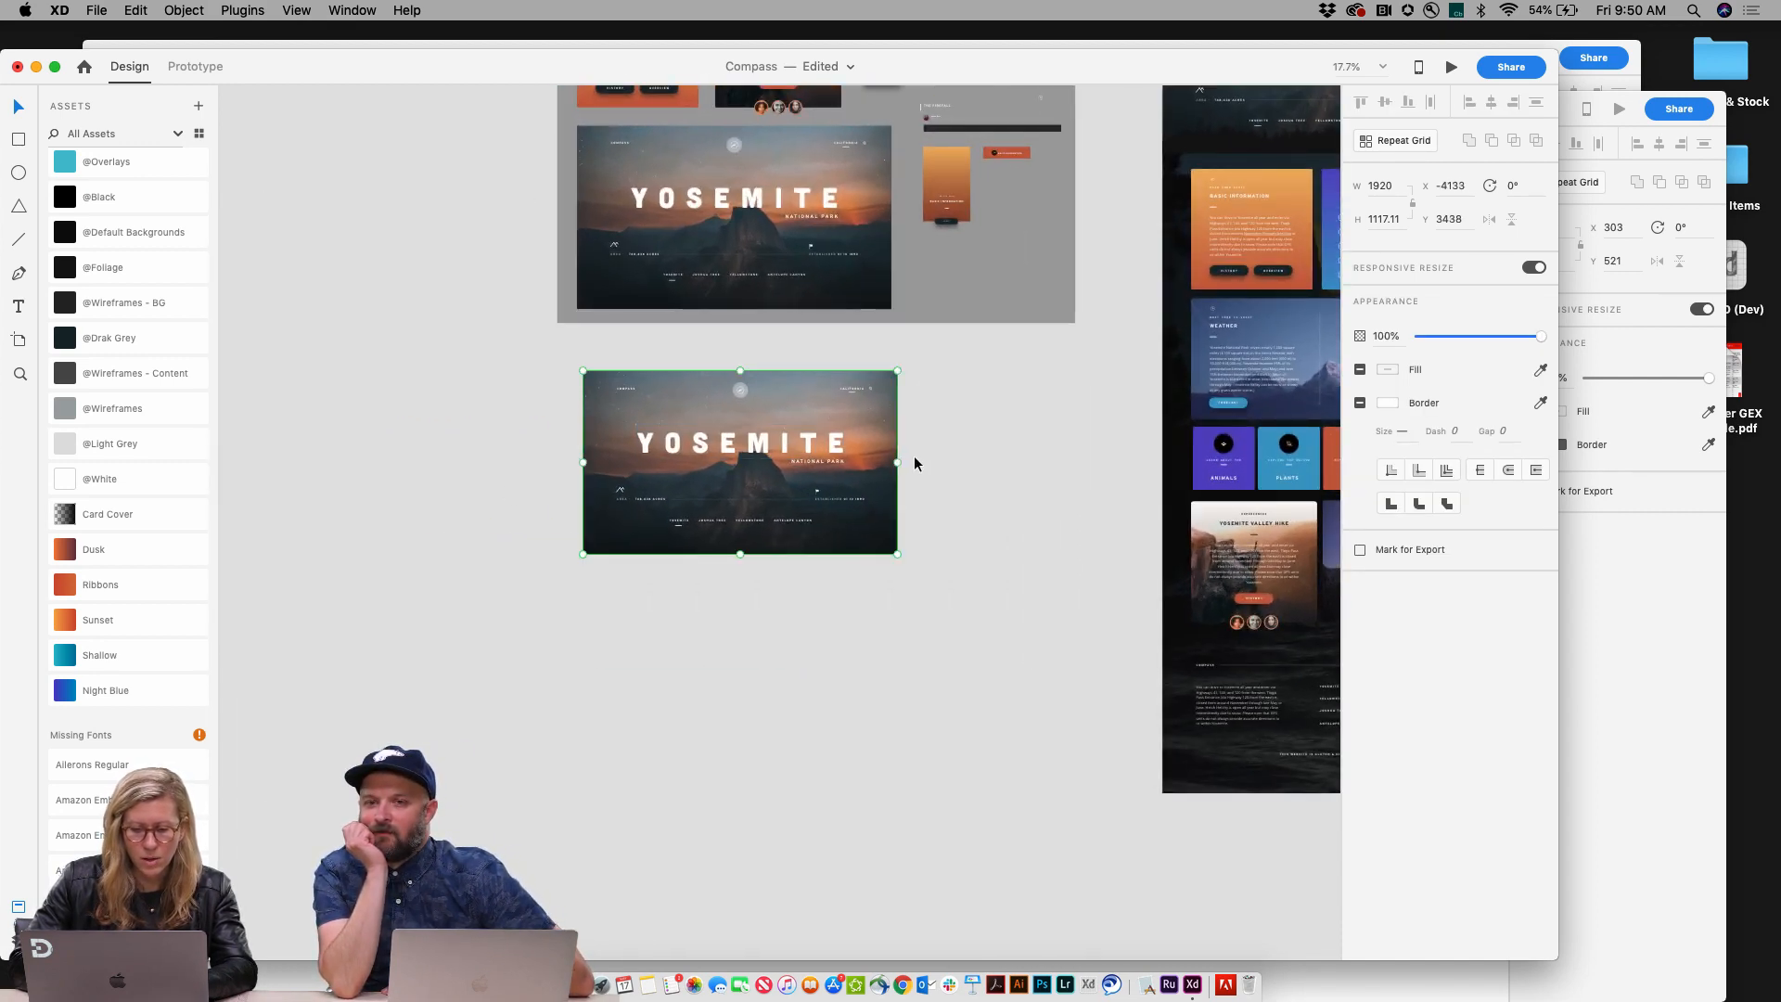
Step: Try narrowing the pasteboard hero instance to about 1568 wide and inspecting its layers, then undo the resize
drag(895, 462, 839, 462)
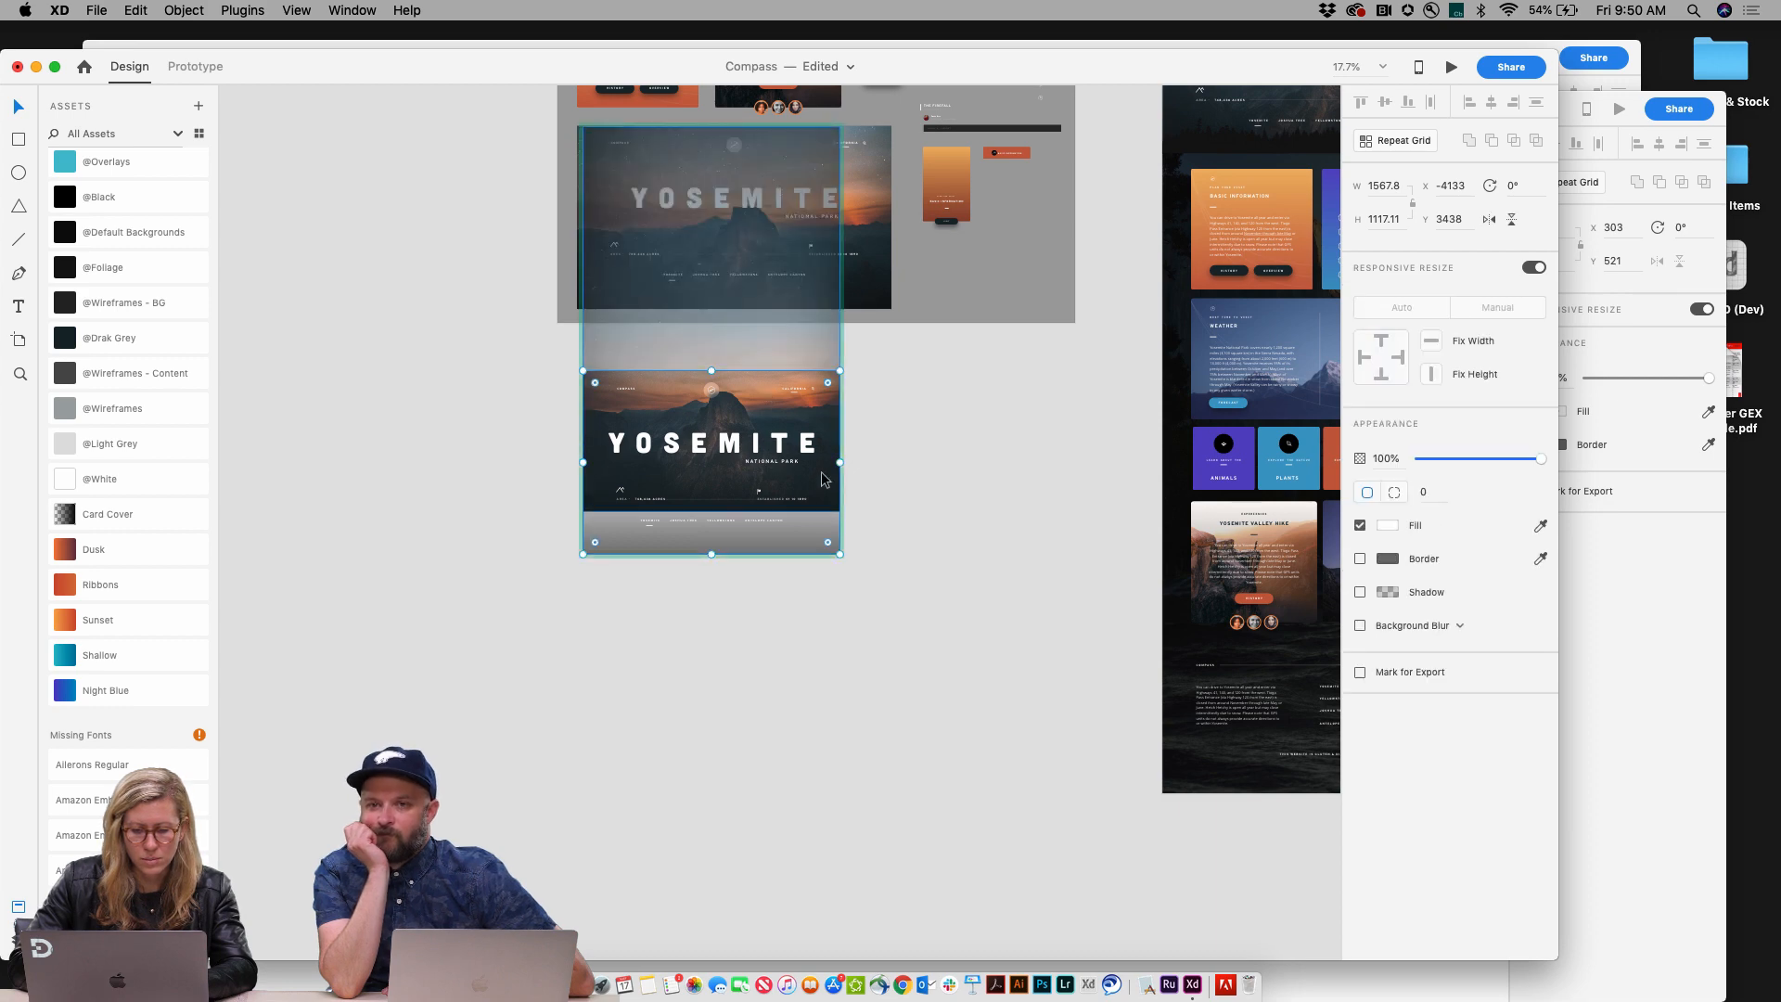
click(907, 510)
click(17, 907)
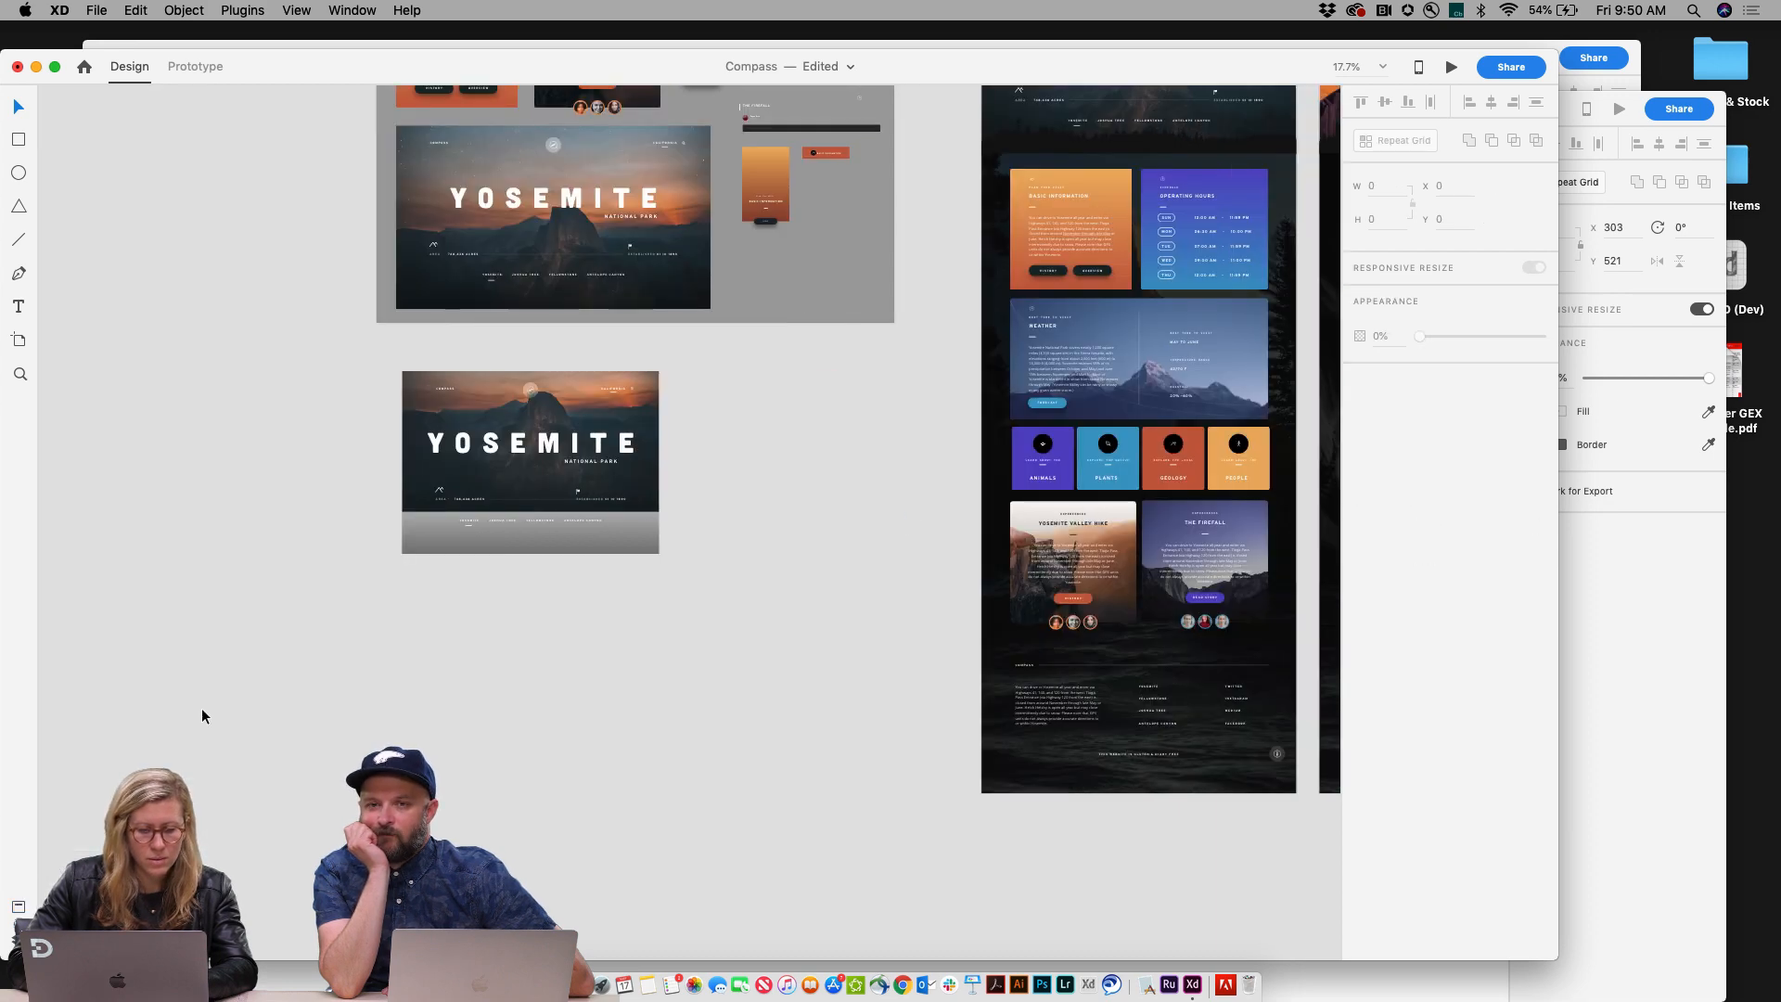
click(18, 940)
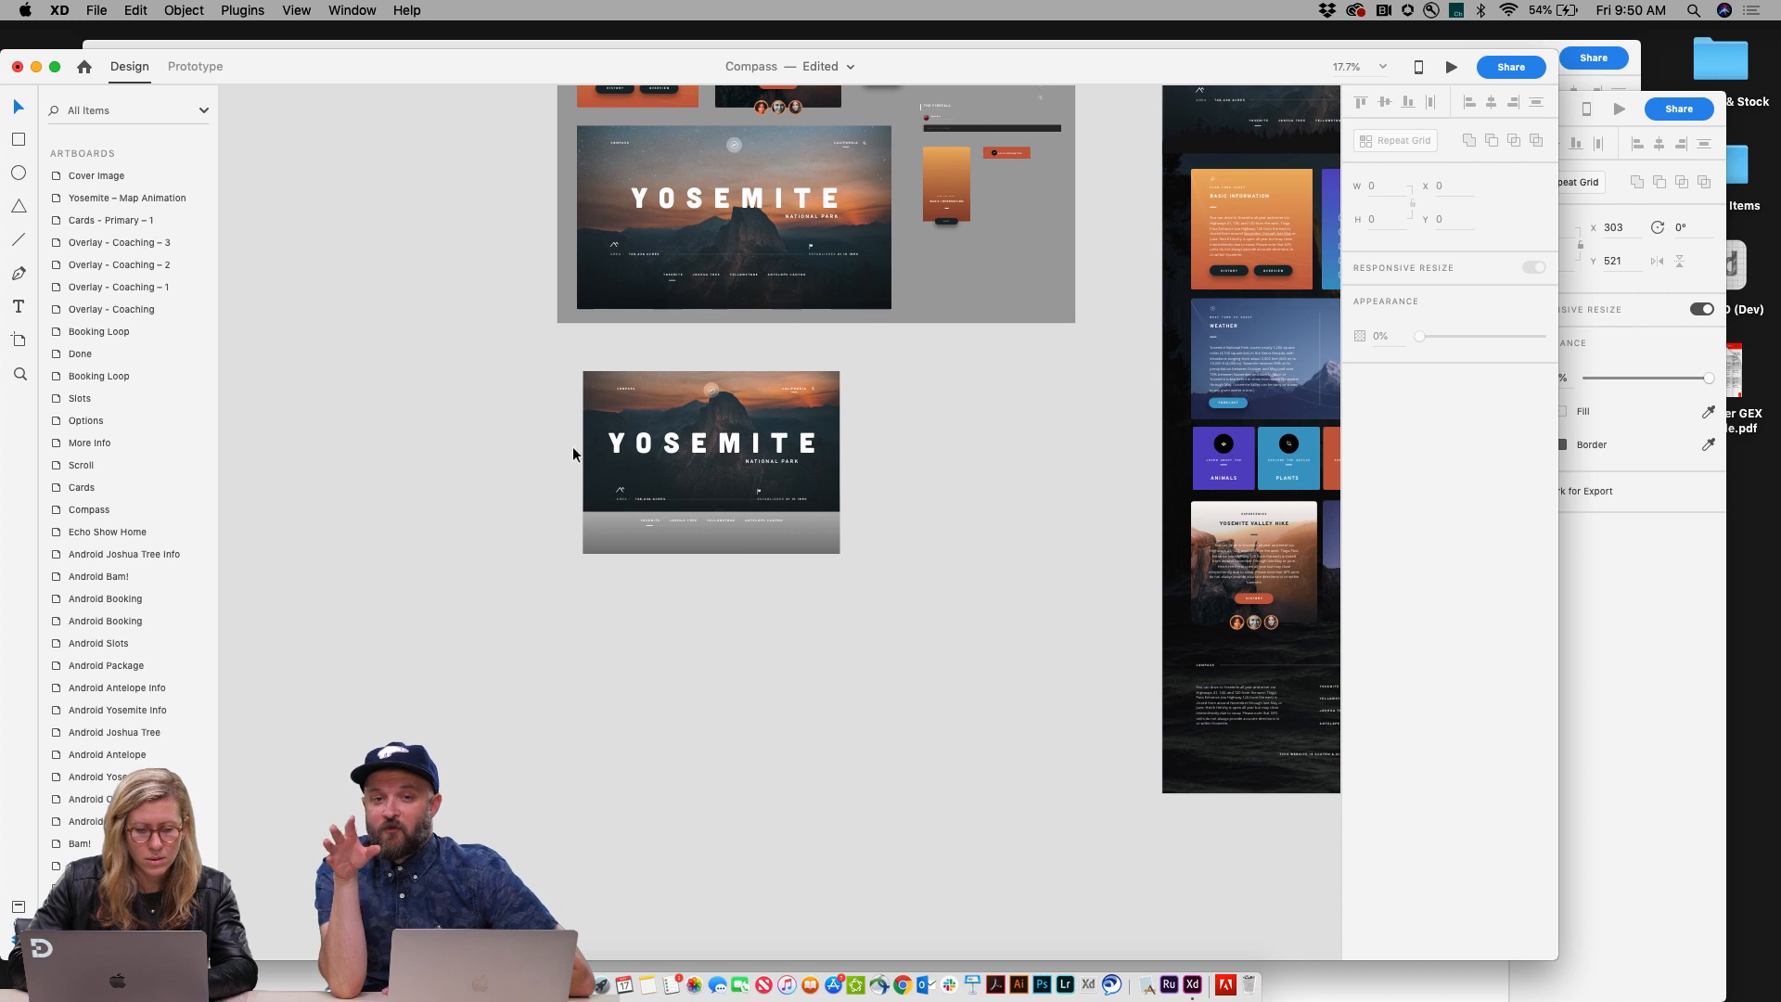
click(667, 380)
double_click(661, 409)
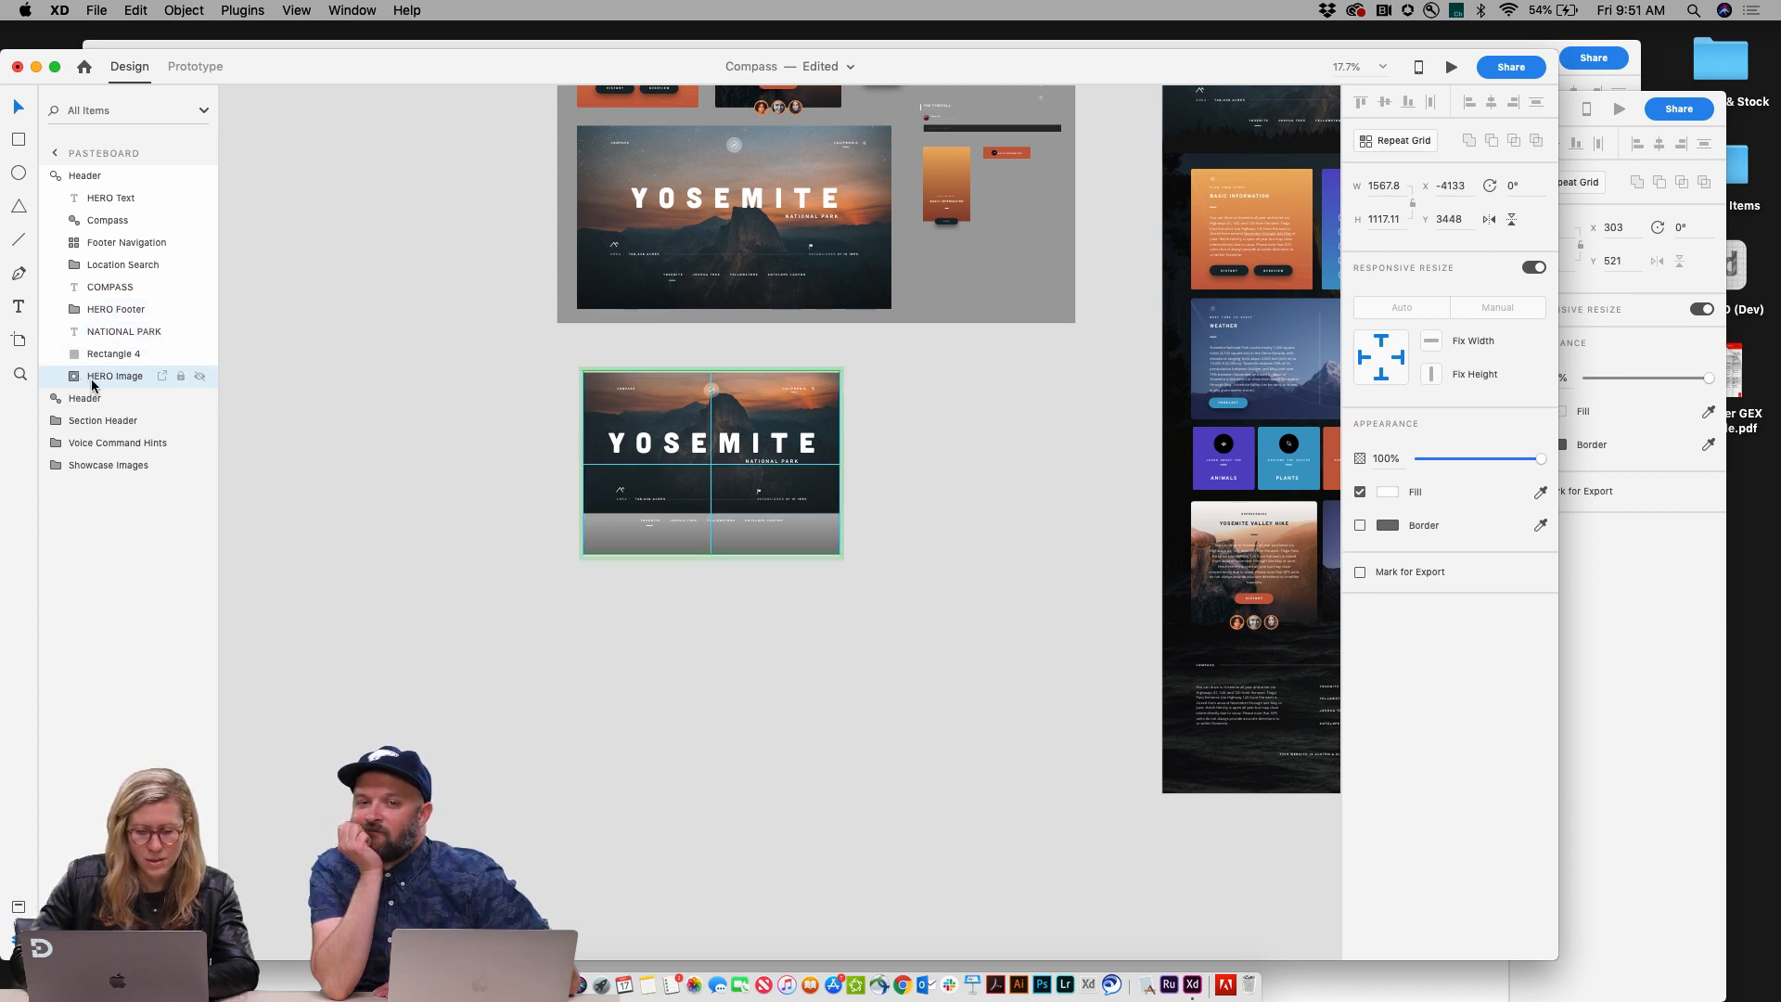
click(307, 489)
key(super+z)
key(super+z)
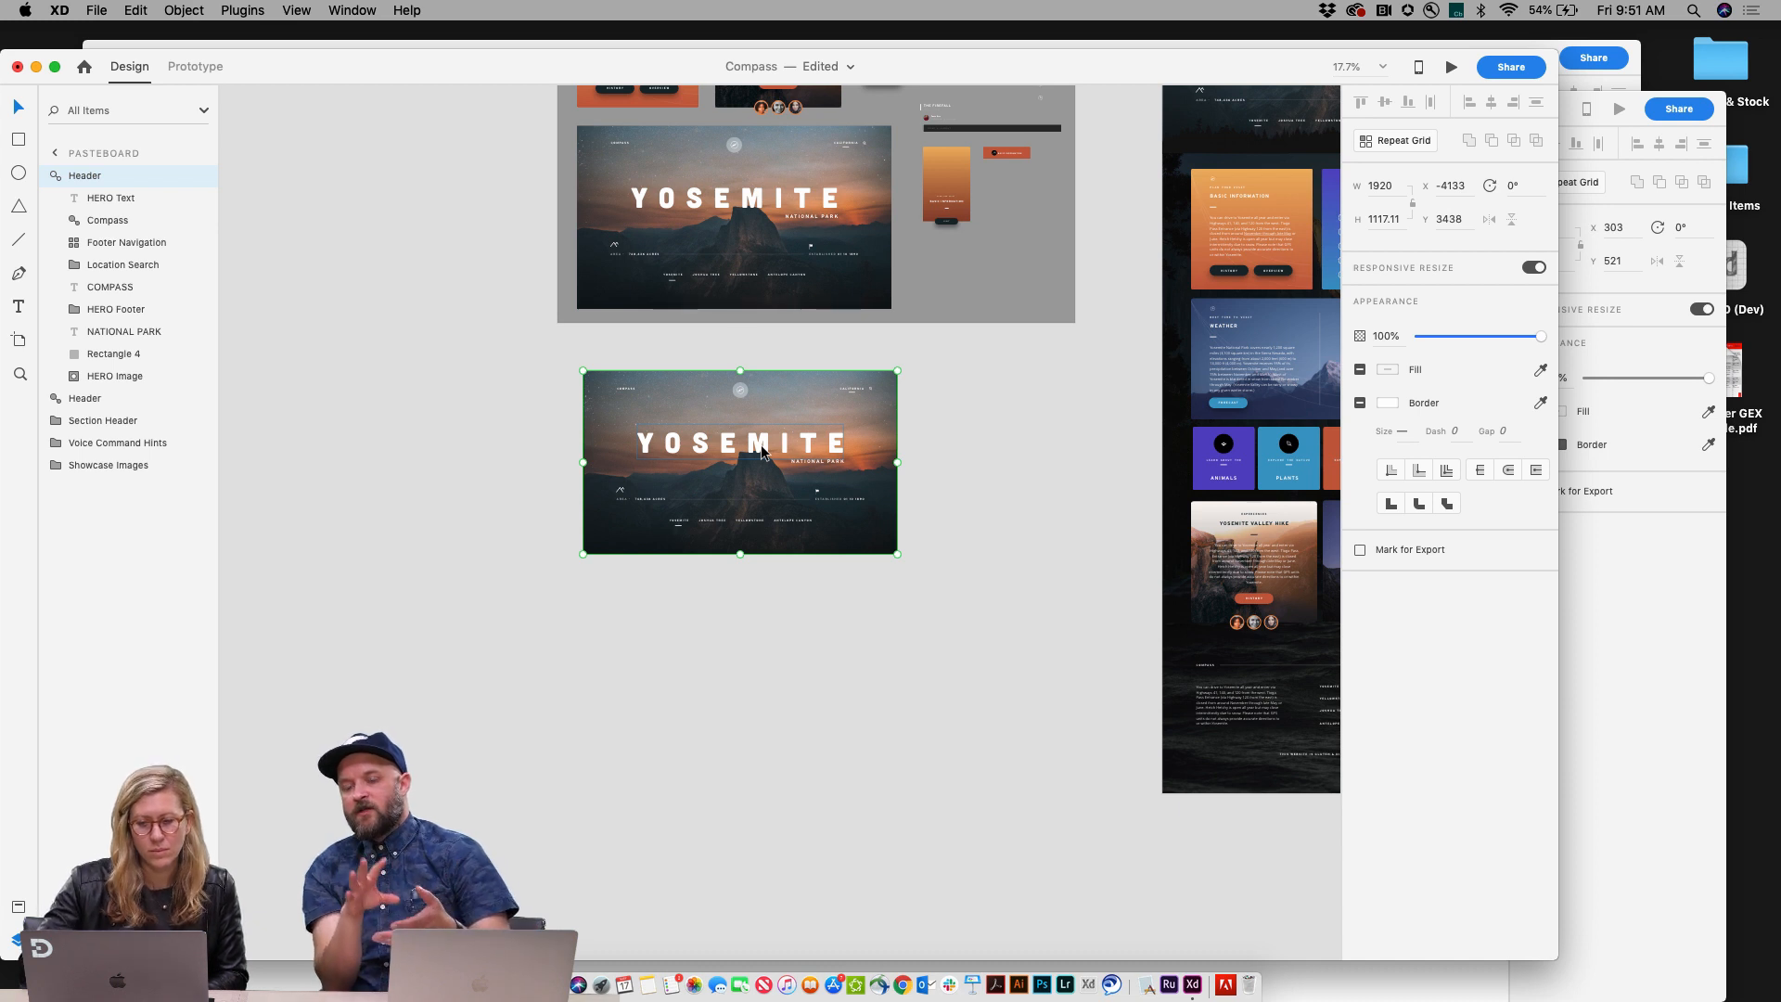
Step: Nudge the pasteboard hero instance slightly left and select its YOSEMITE title text
scroll(761, 446, up, 3)
scroll(761, 445, right, 2)
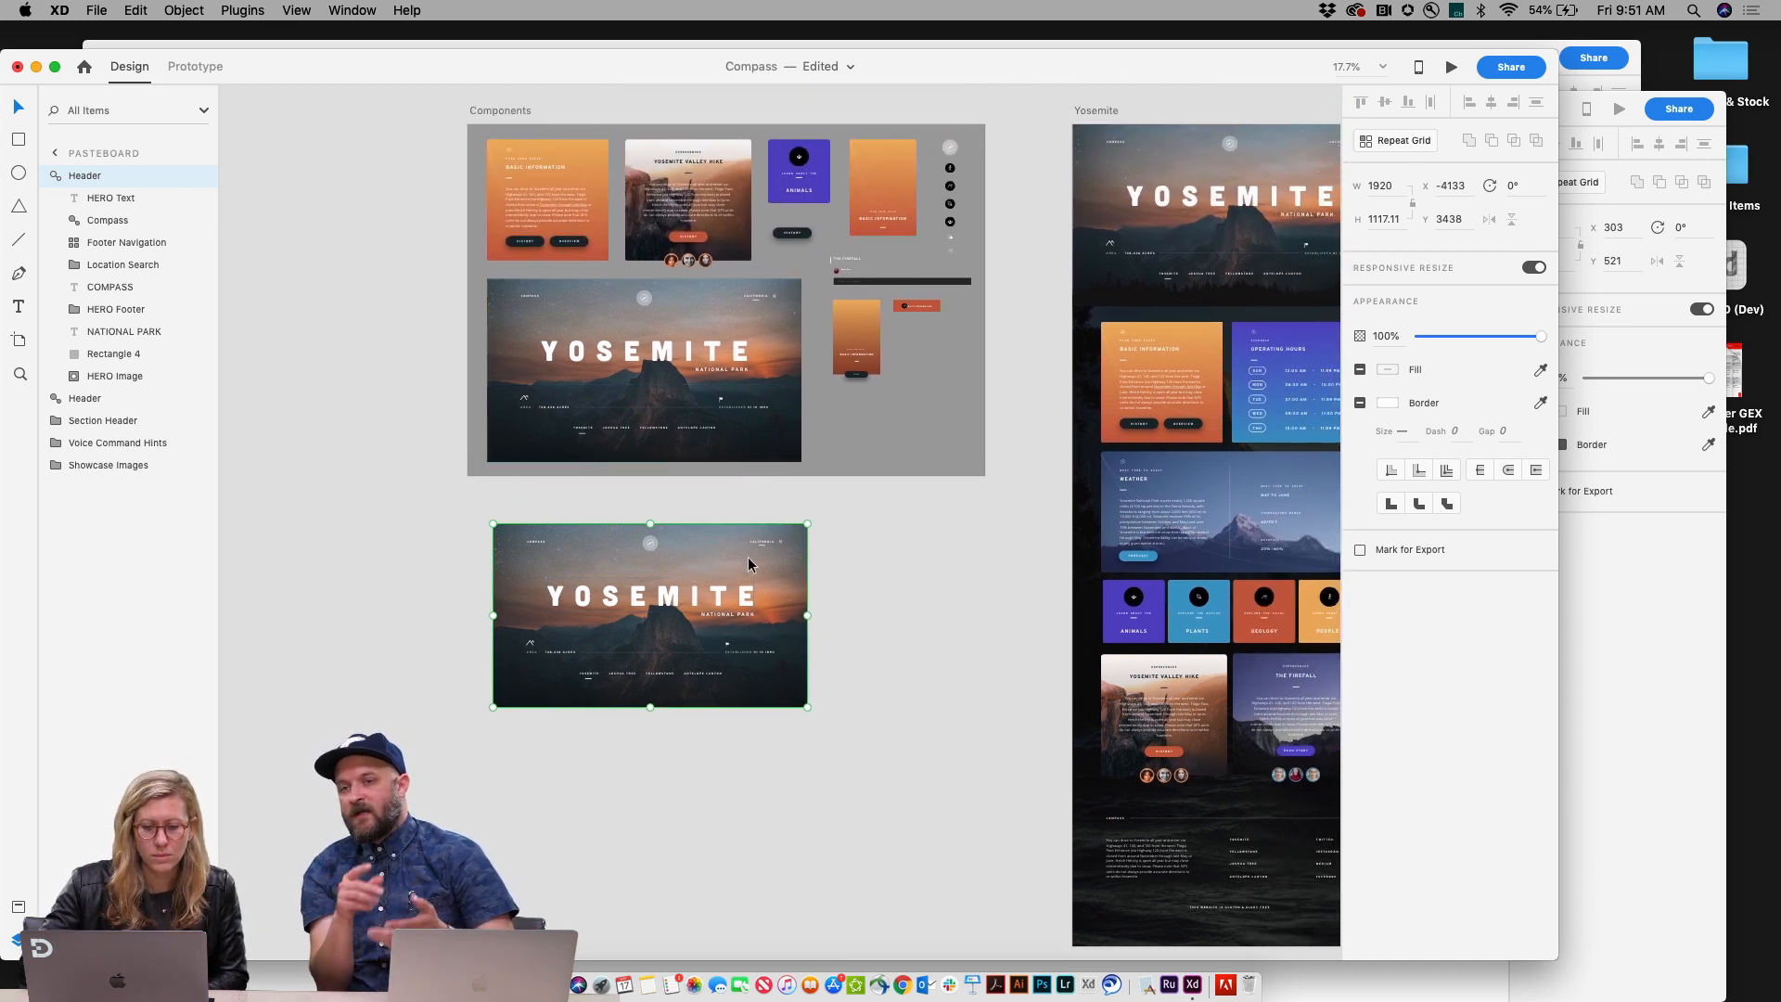
drag(748, 557, 736, 558)
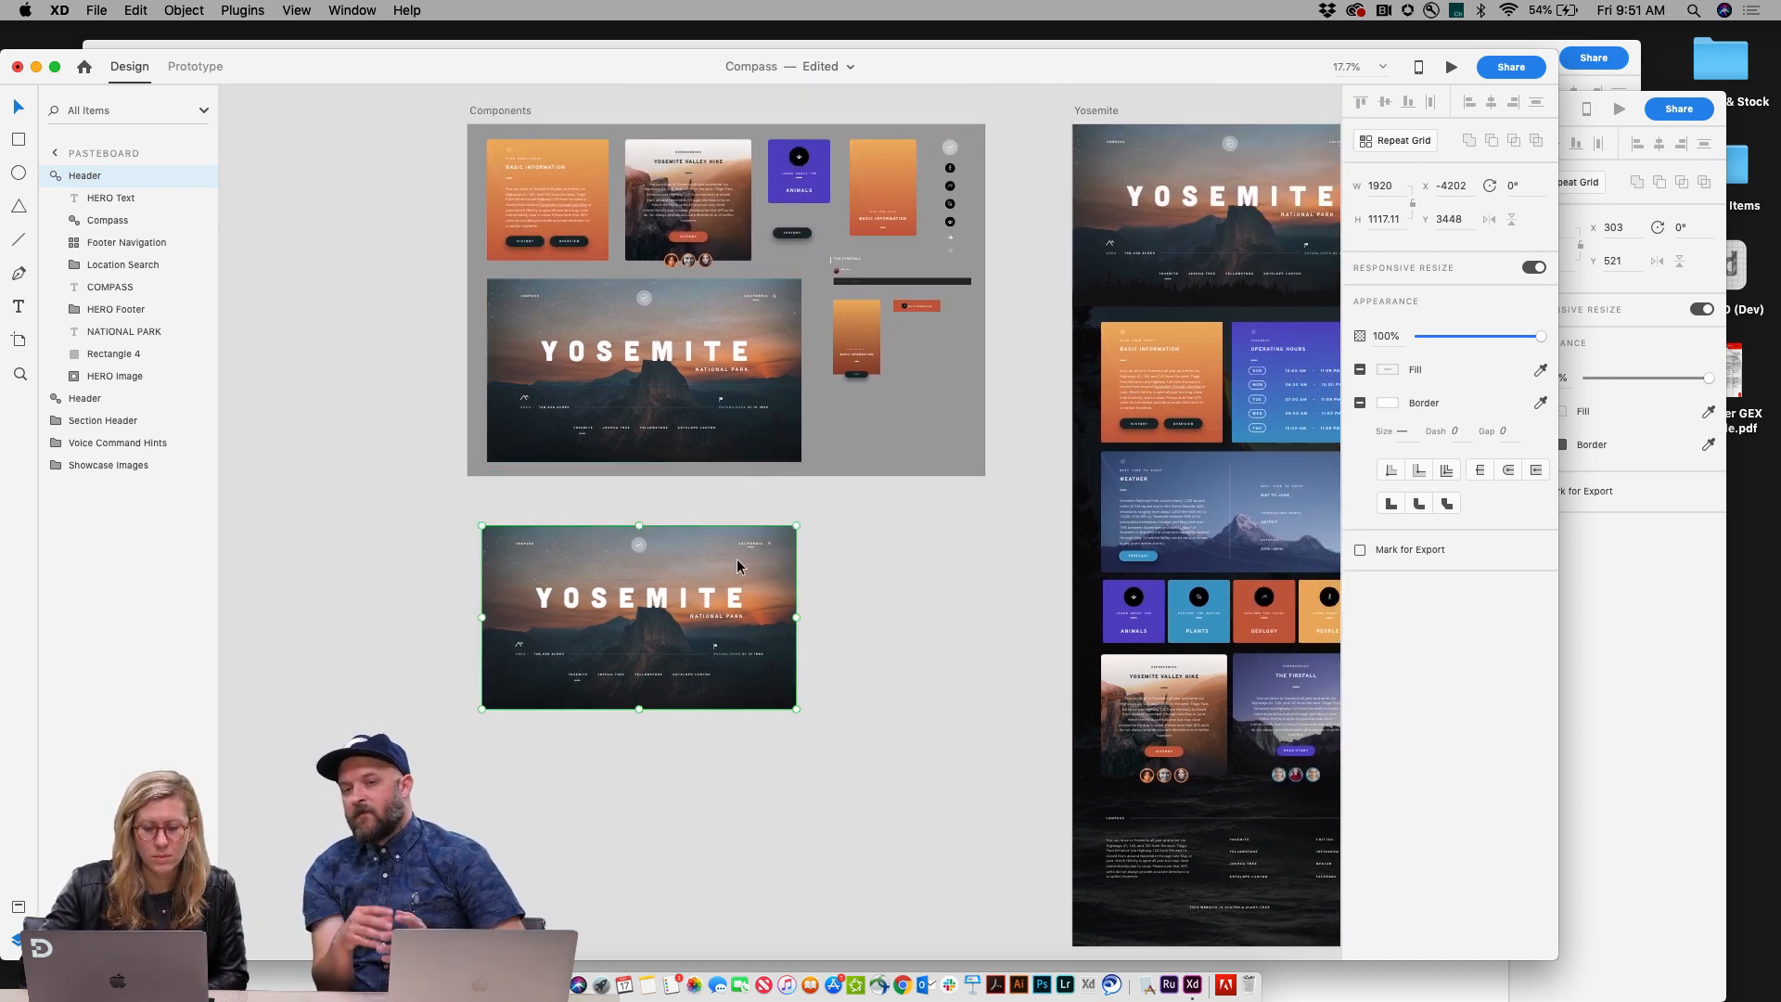
double_click(639, 605)
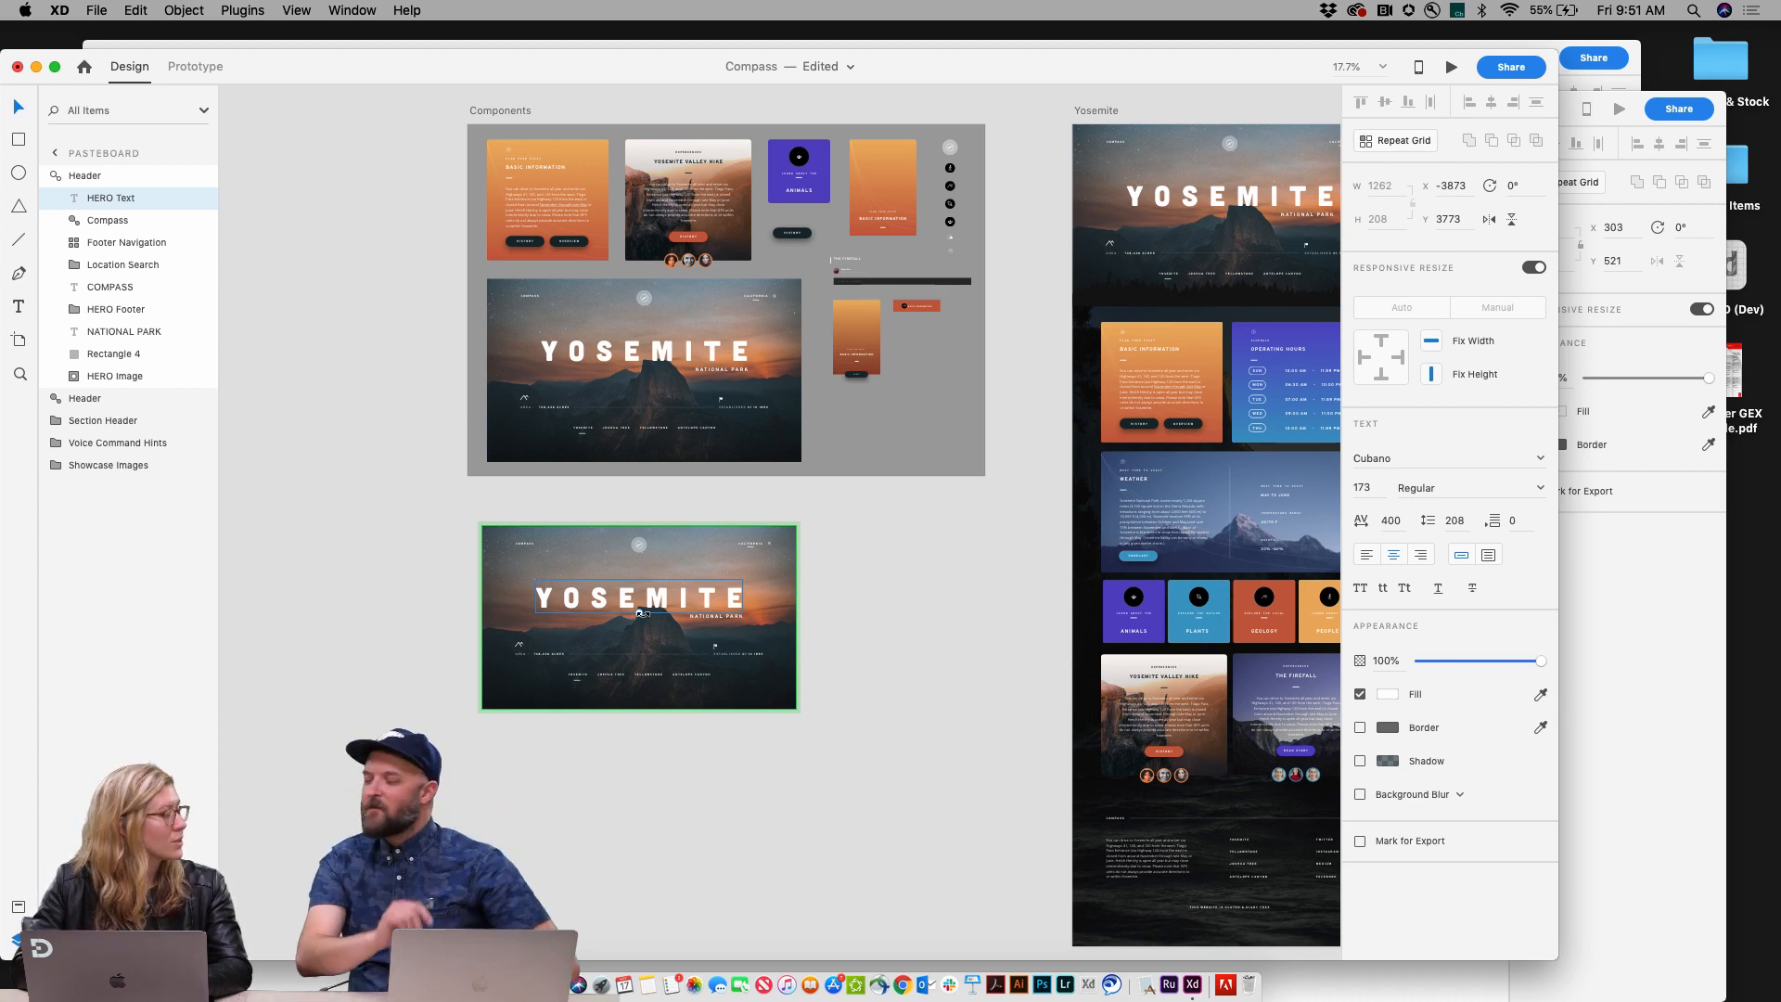
click(868, 631)
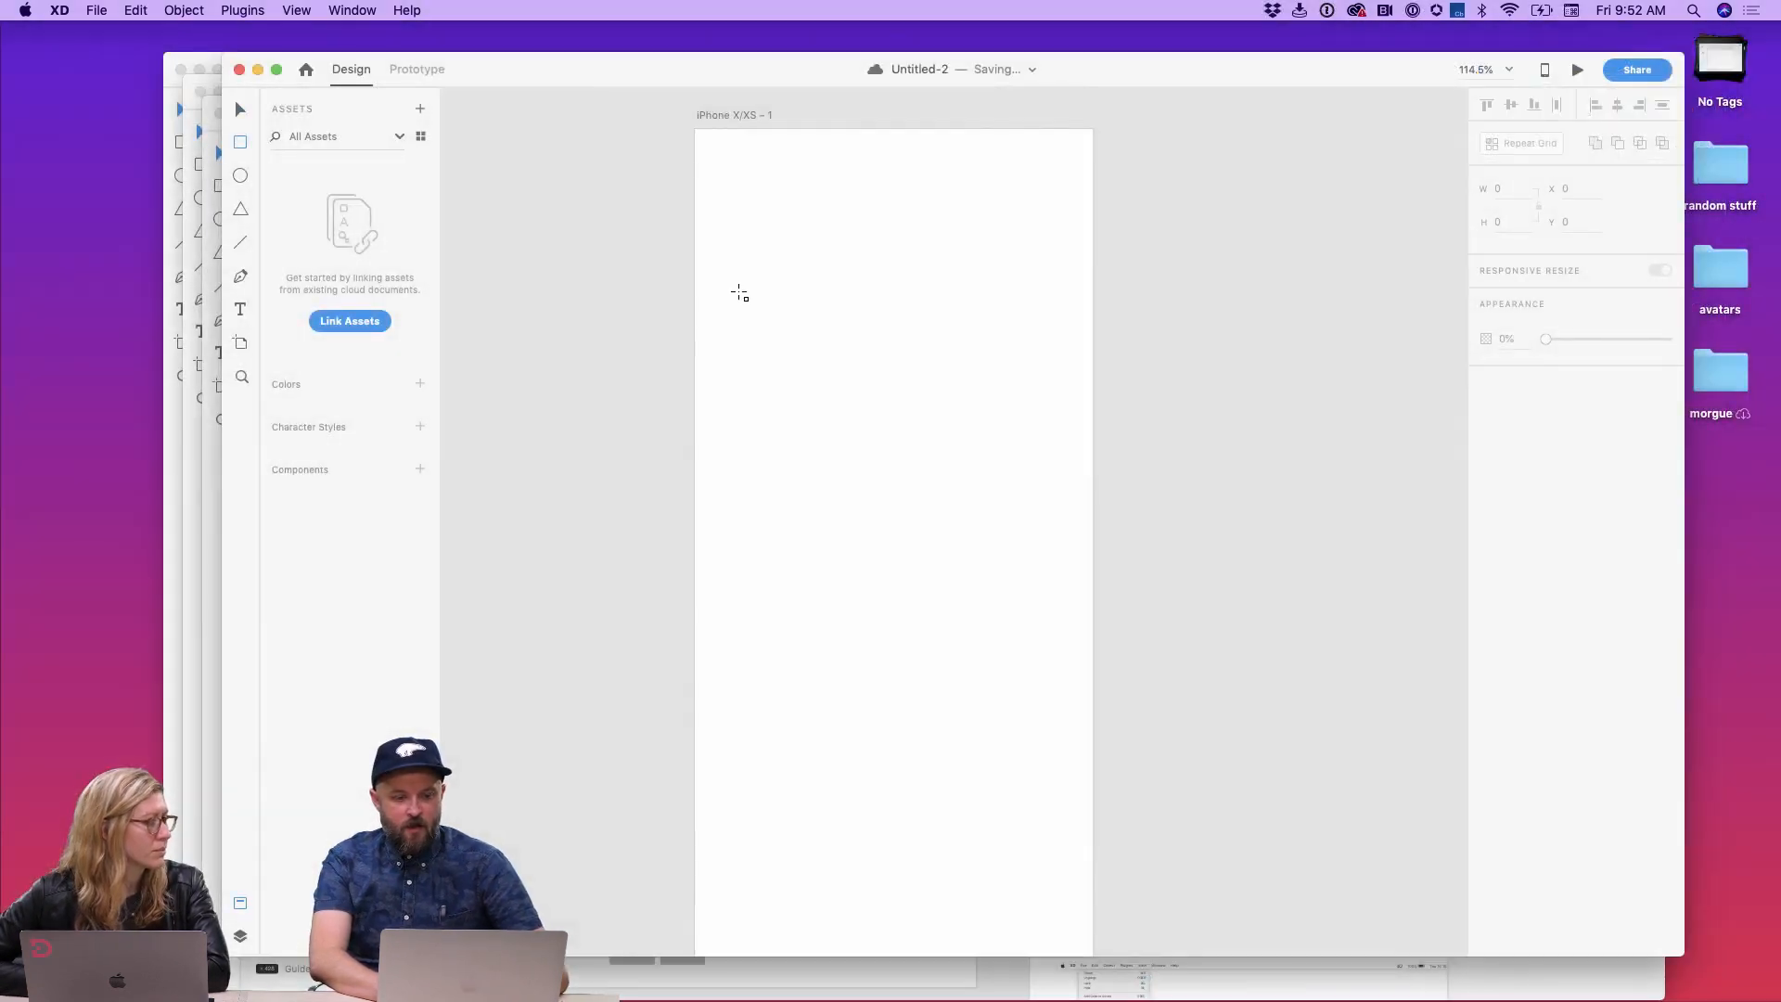
Step: In a new document, draw a rectangle about 340 × 303, duplicate it and shorten the copy to 117 high
drag(714, 267, 1074, 587)
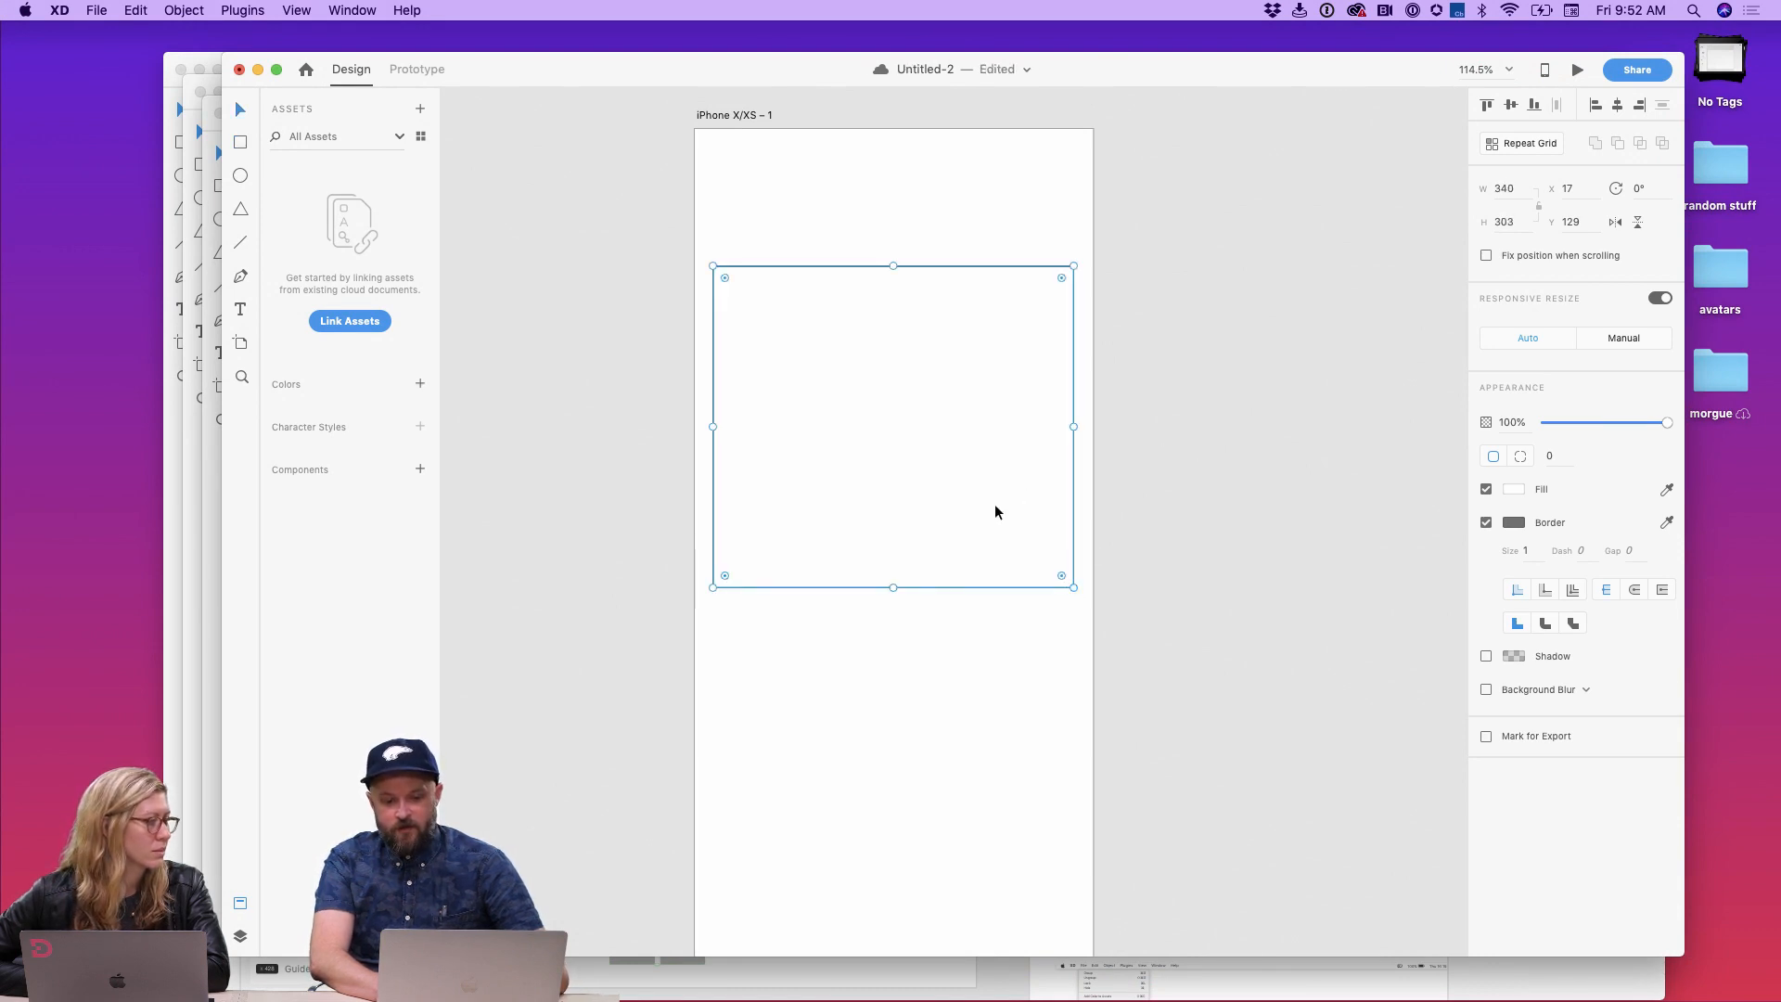
key(super+d)
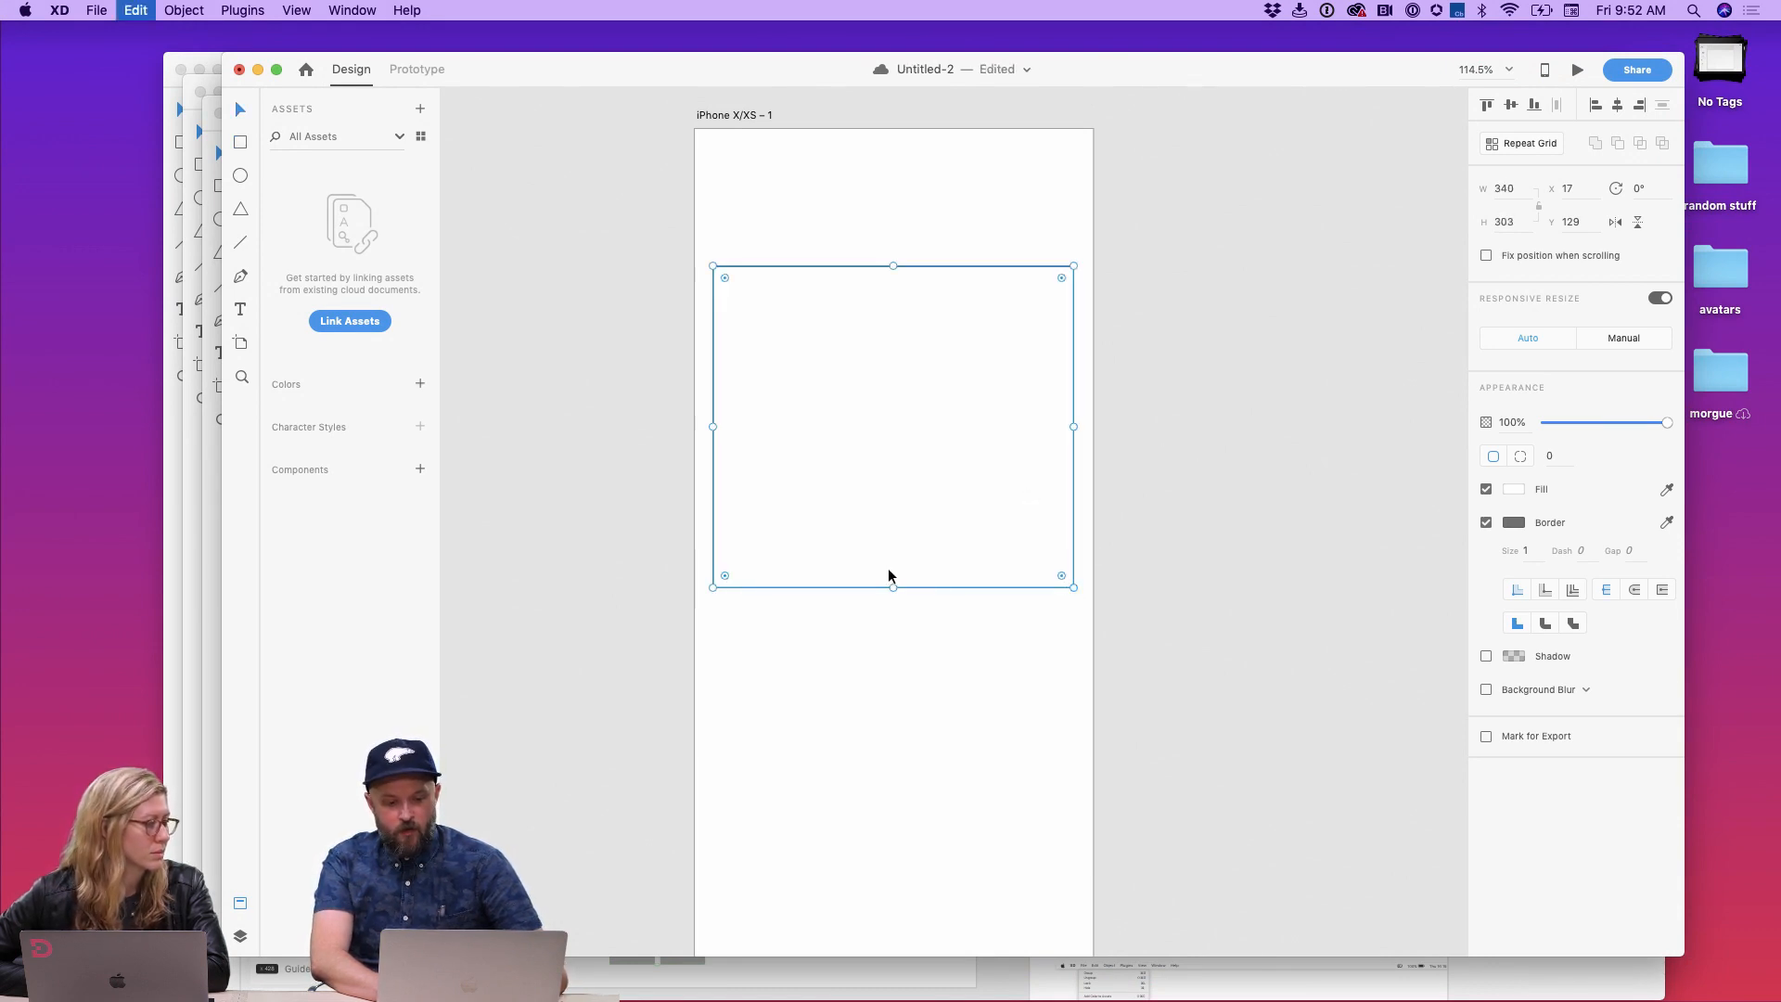
drag(893, 586, 897, 391)
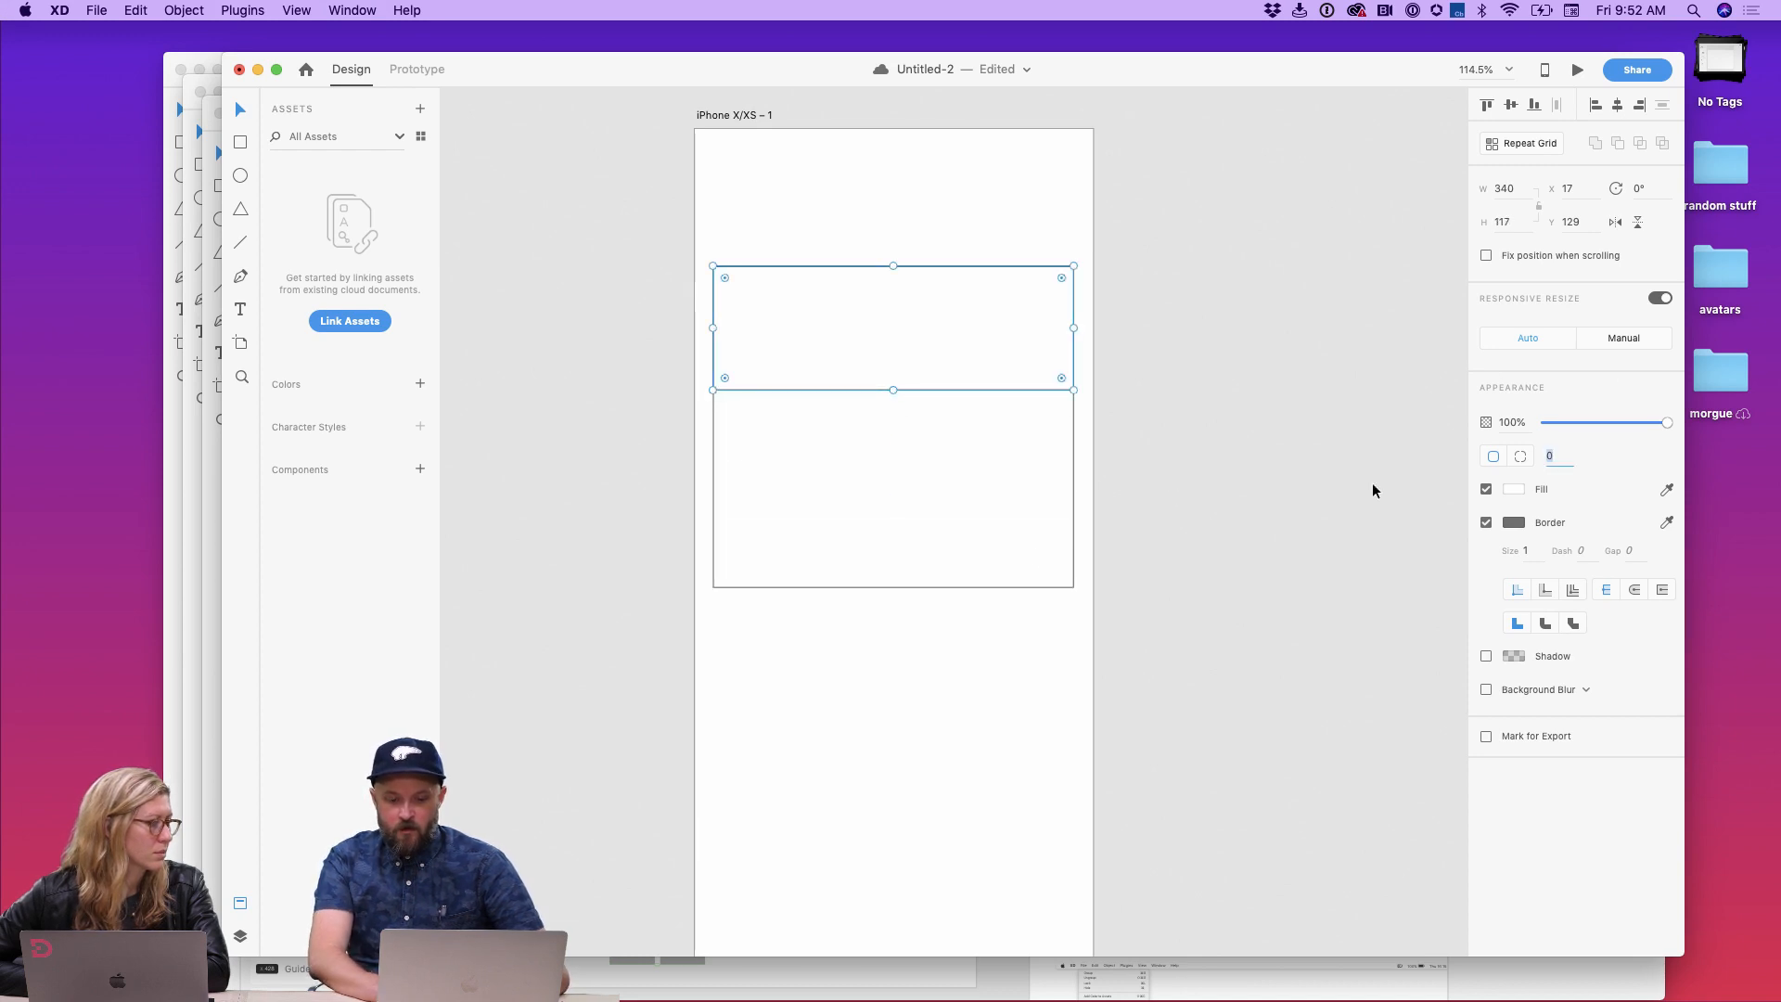
click(989, 673)
Step: Add the text "This is my headline" inside the lower rectangle
scroll(890, 544, up, 3)
key(t)
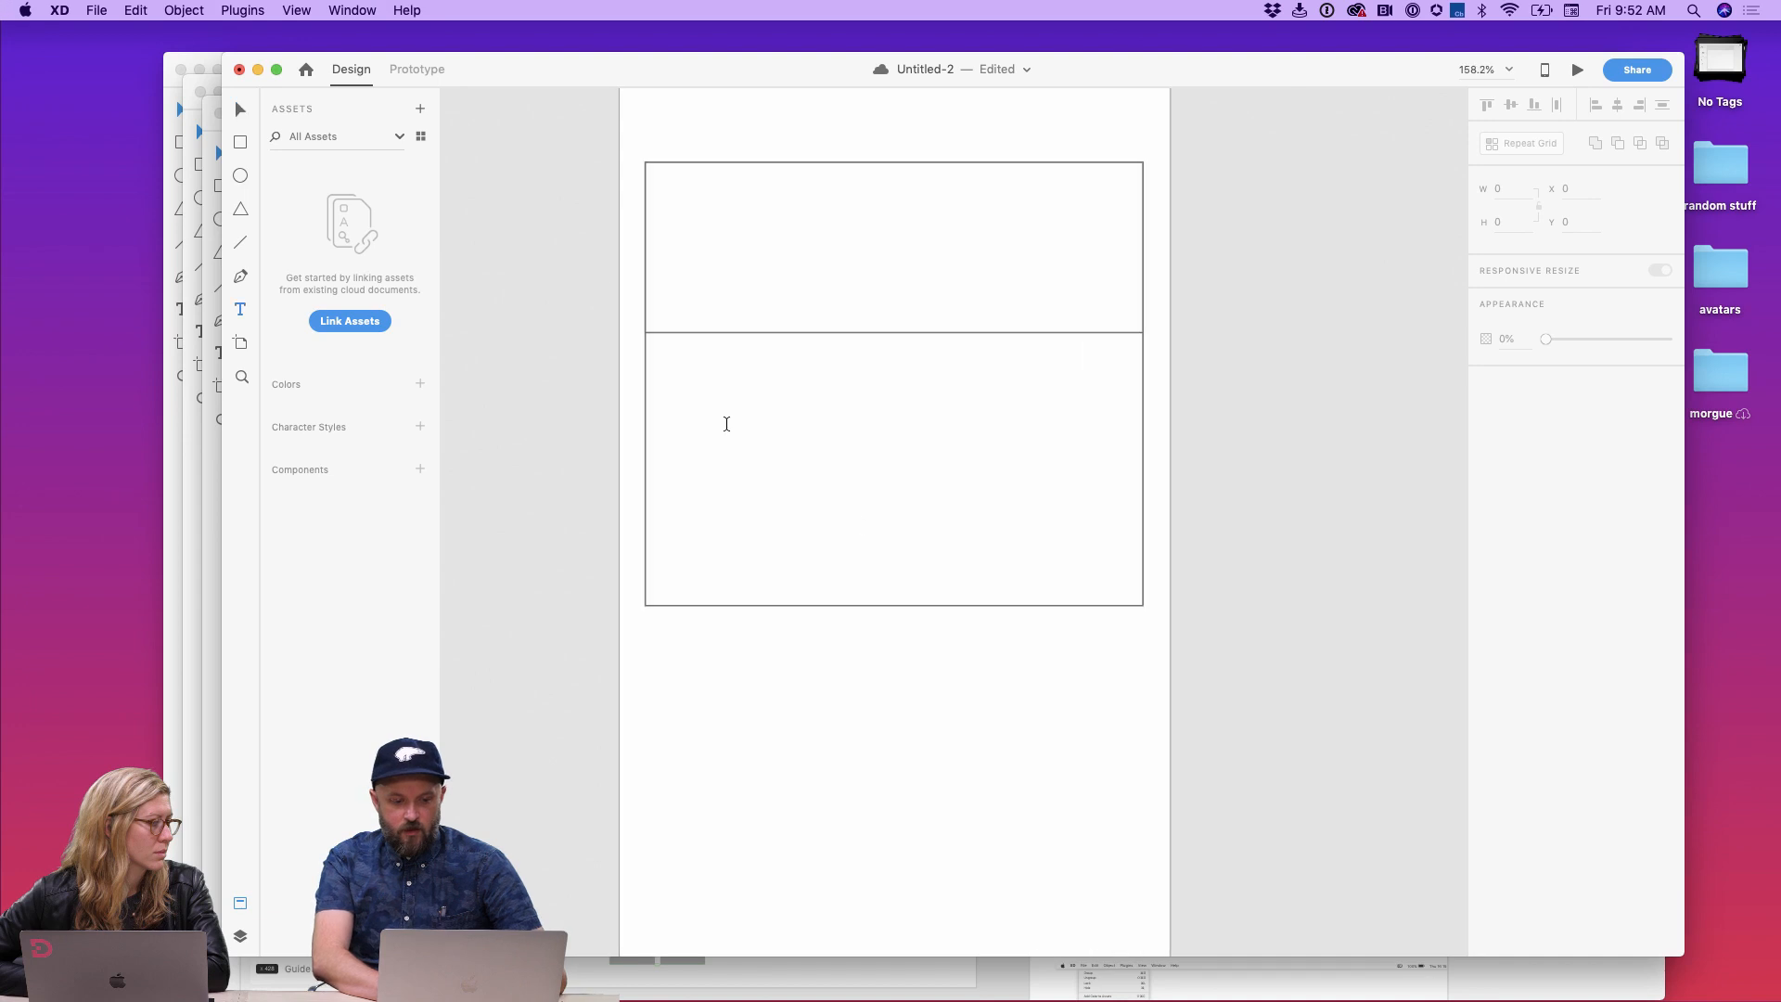
click(722, 425)
text(Th)
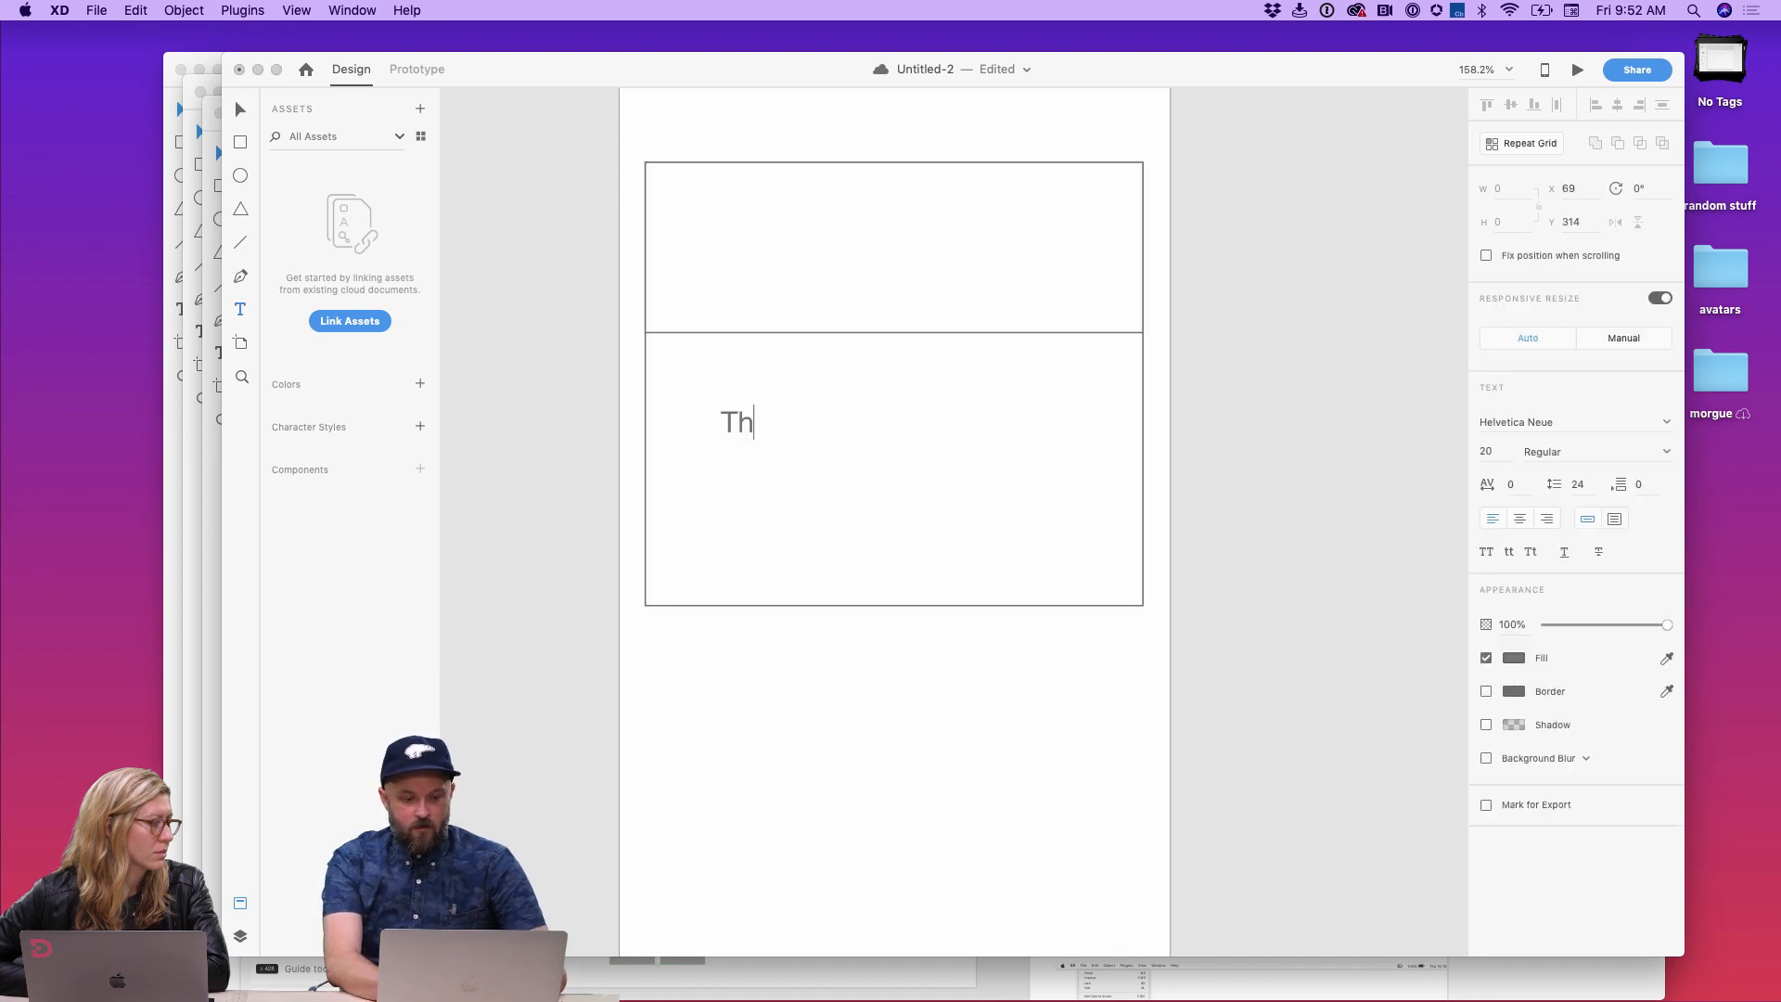
text(is is my headline)
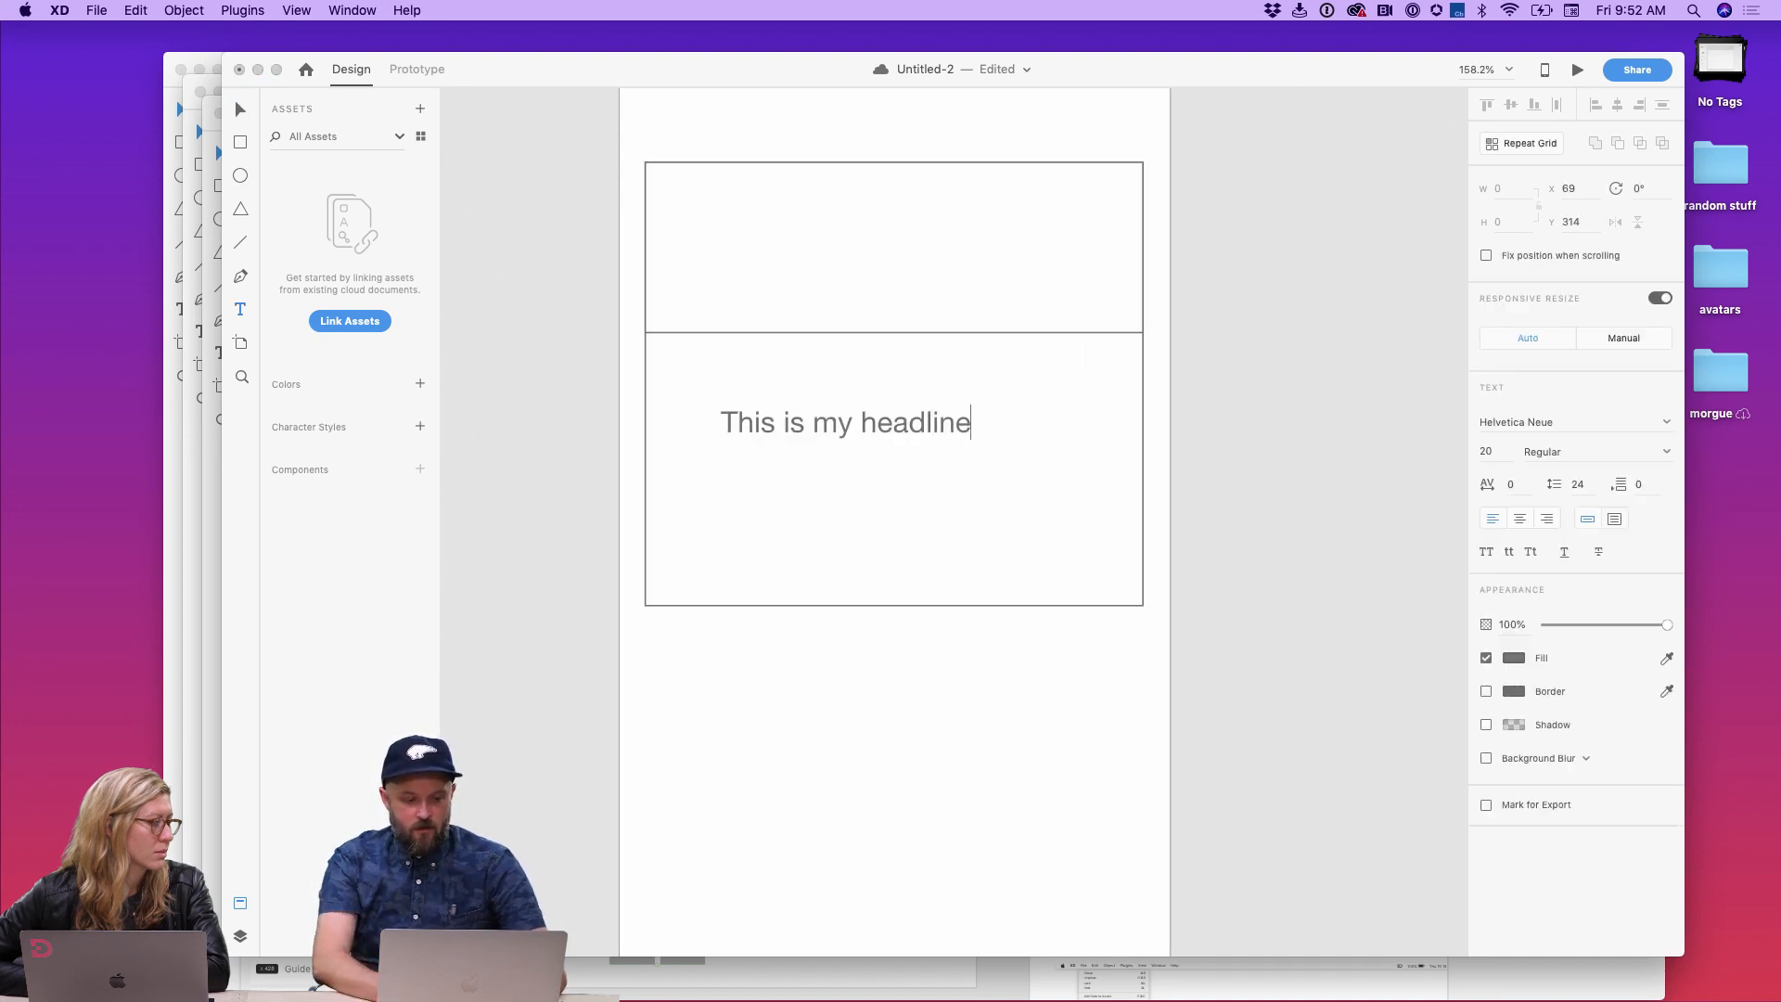
key(Escape)
Step: Duplicate the headline below itself as area text and set the copy's font size to 15
drag(755, 406, 715, 473)
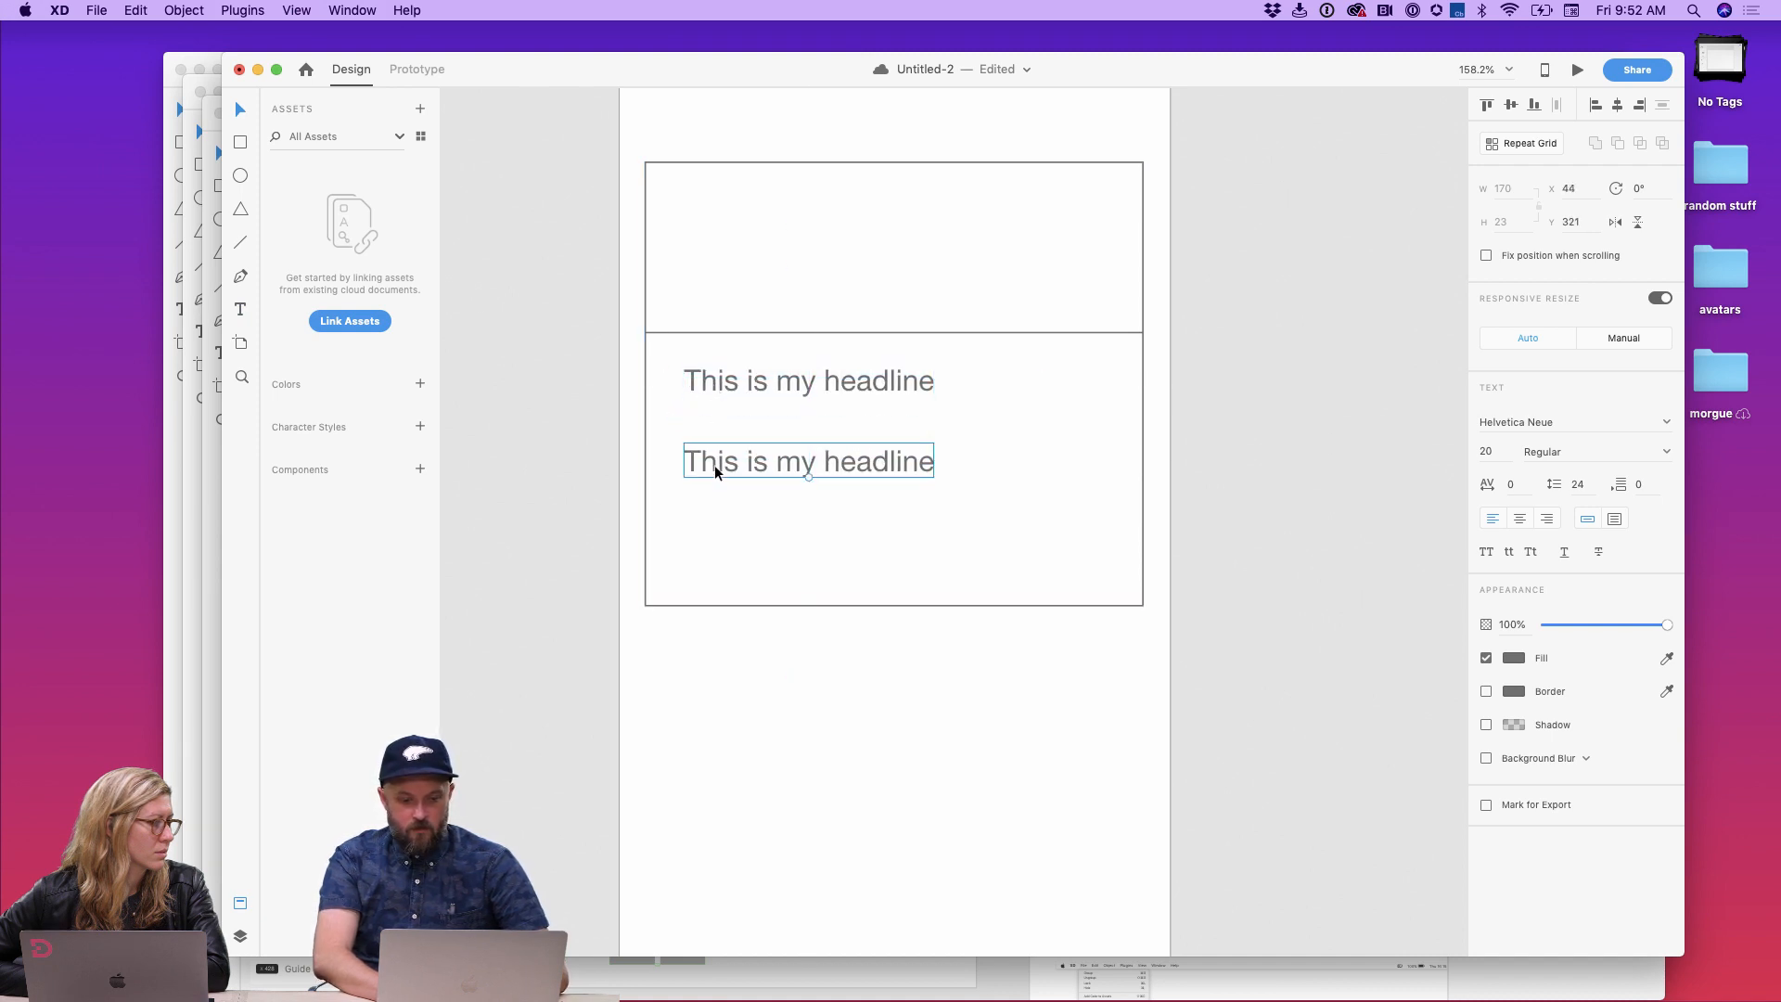
click(1616, 519)
click(1486, 452)
key(Up)
key(Down)
key(Up)
key(Up)
key(Up)
key(Up)
key(Up)
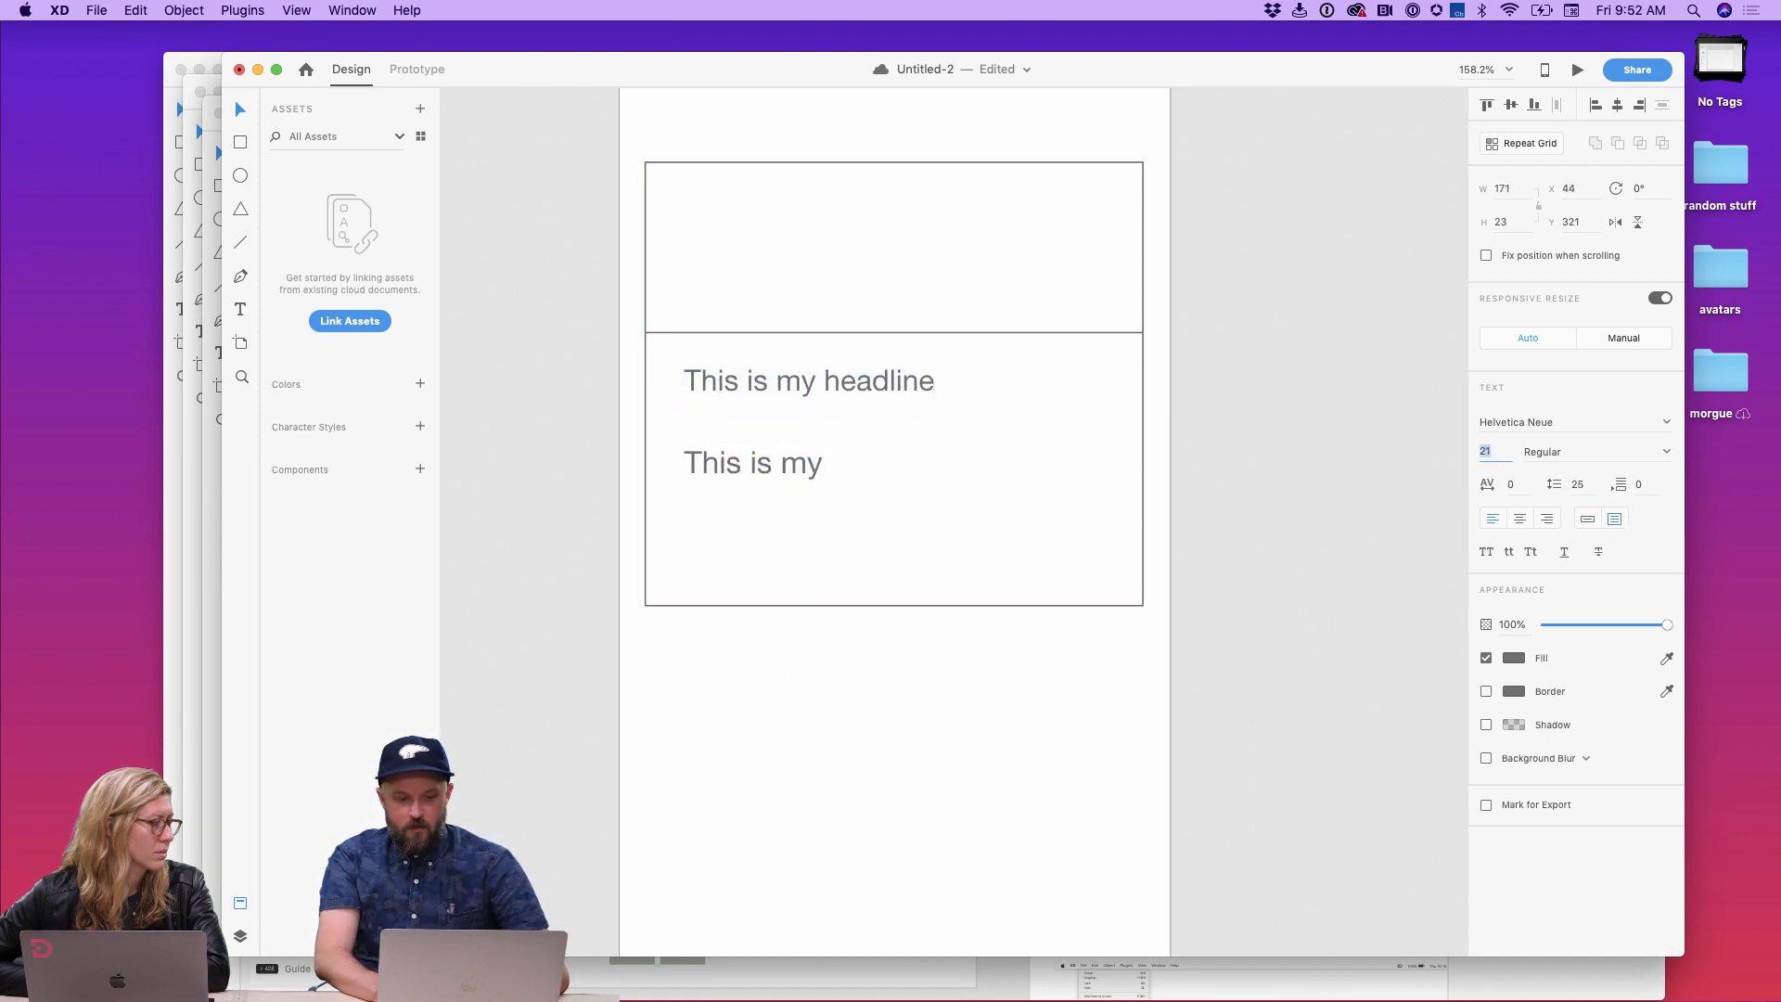
key(Down)
key(Down)
key(Down)
key(Down)
key(Down)
key(Down)
key(Down)
key(Down)
key(Down)
key(Down)
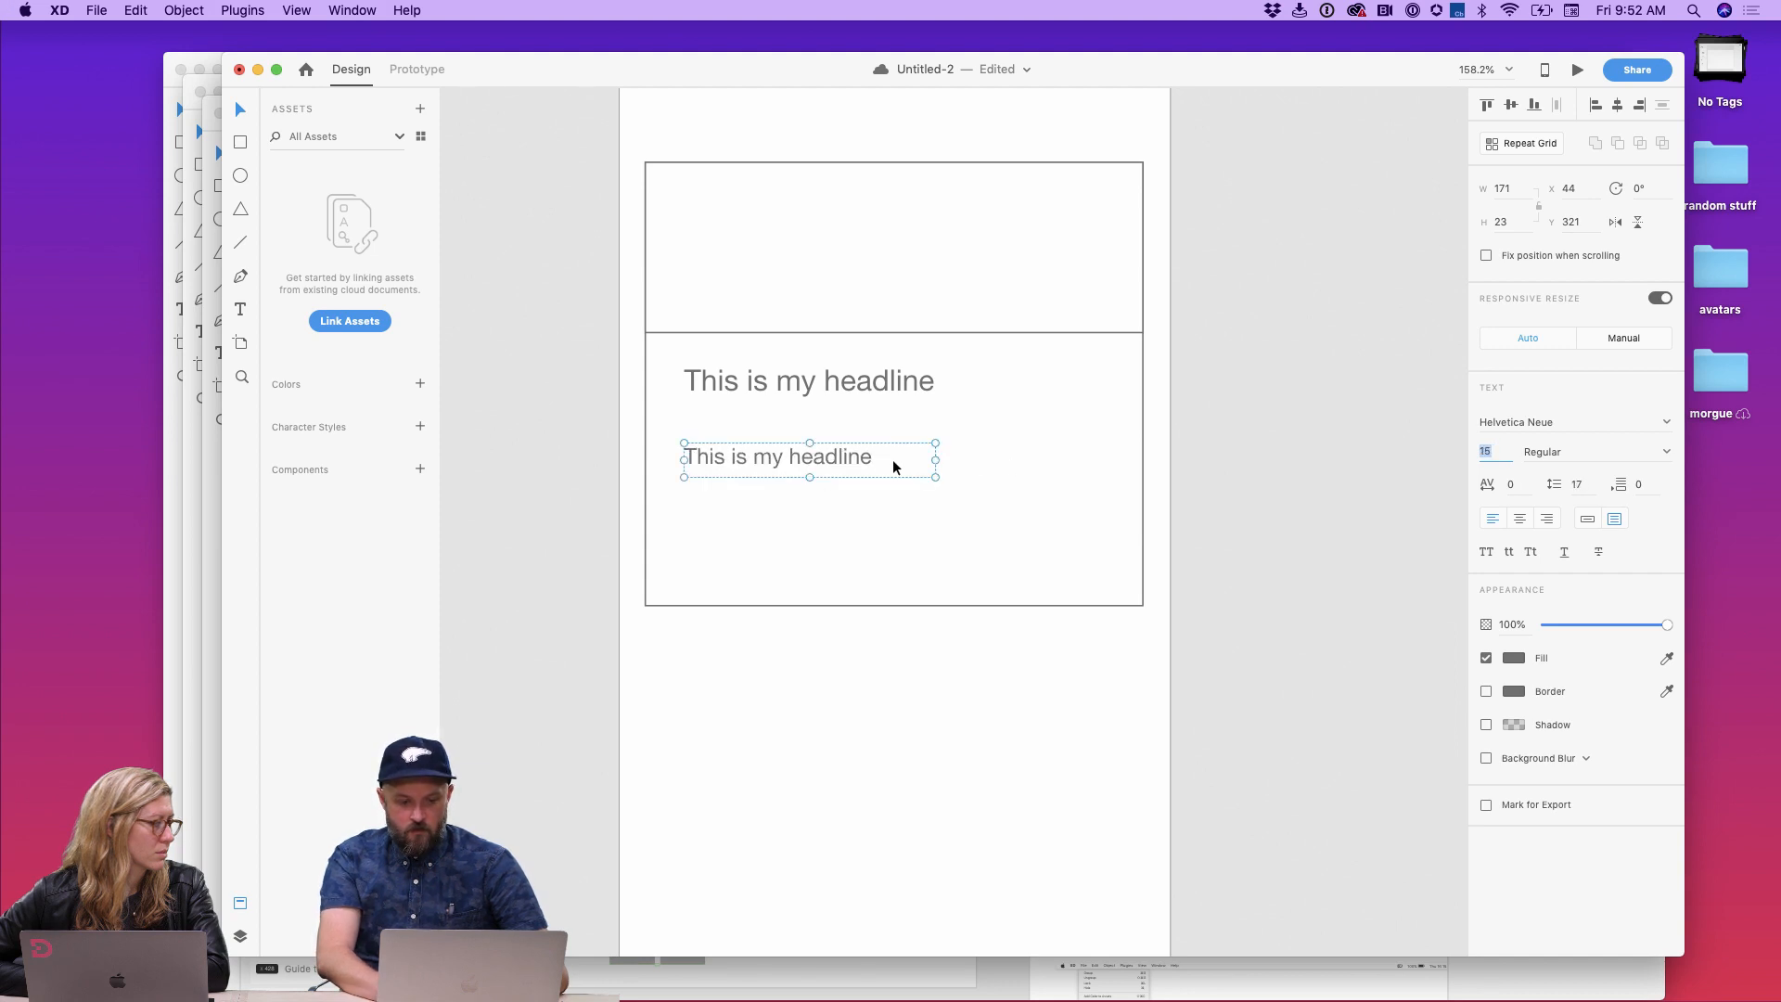
Step: Enlarge the copied text box to about 286 × 88 and fill it with Lorem Ipsum (Latin, Standard) placeholder text
drag(934, 476, 1104, 572)
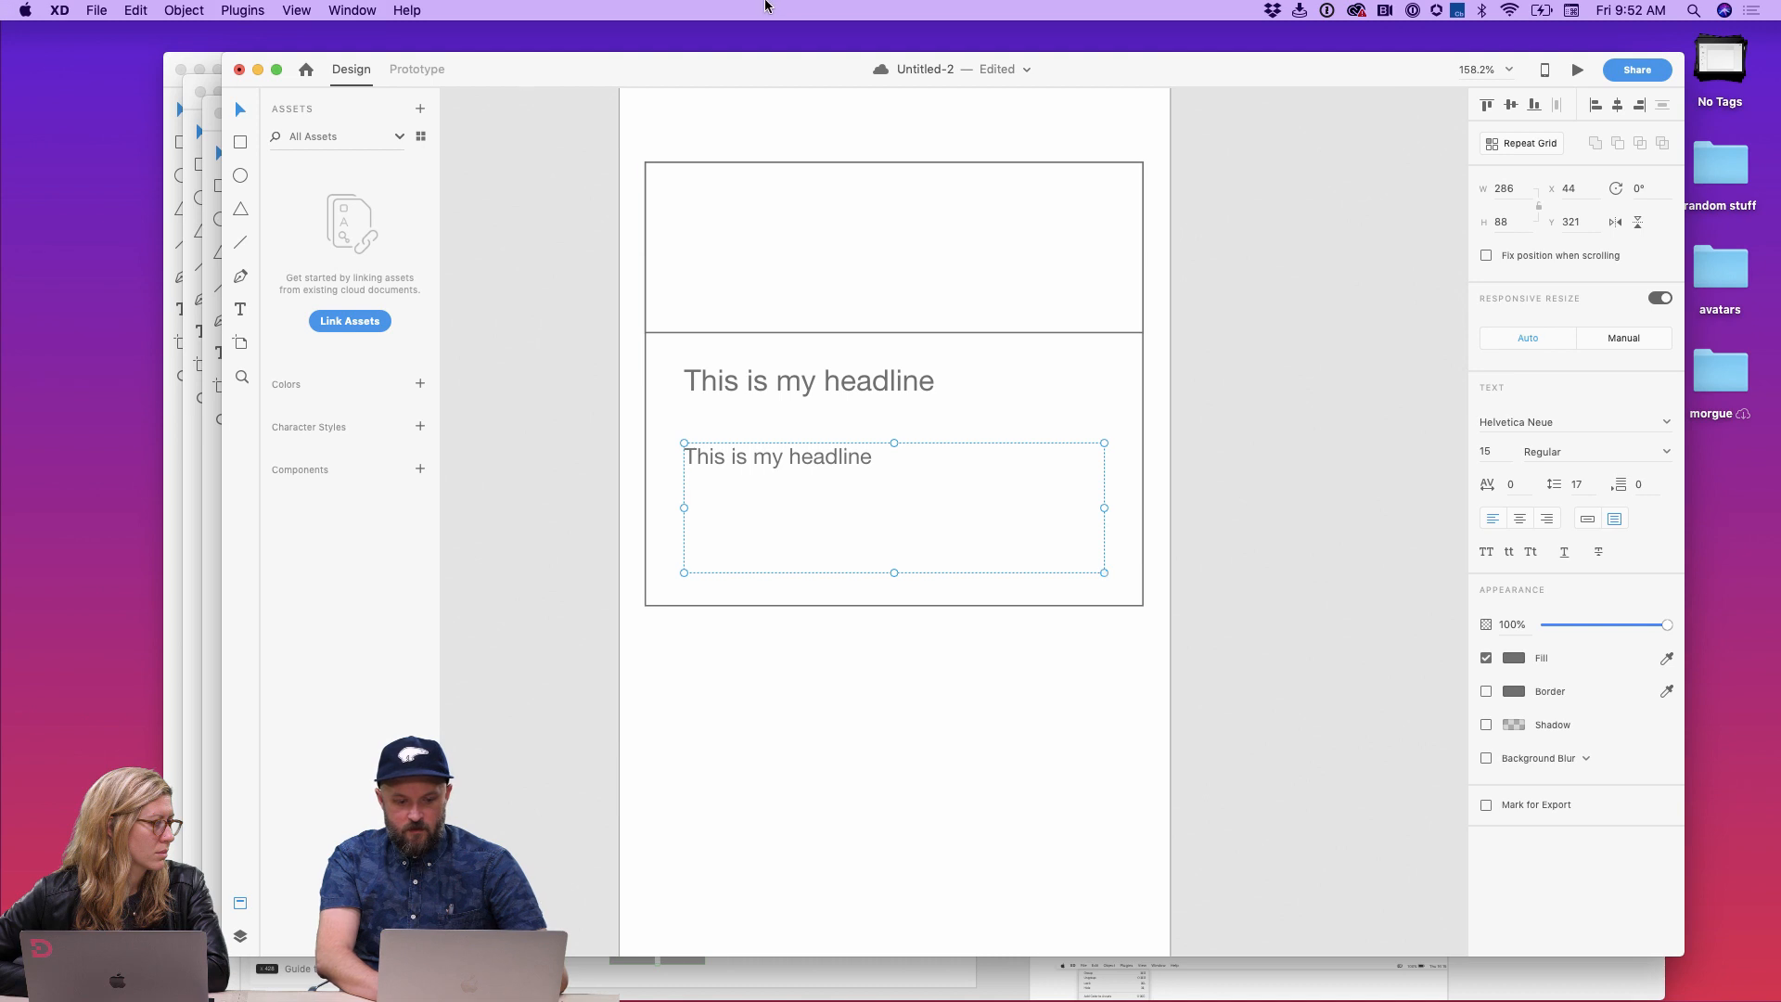
click(245, 12)
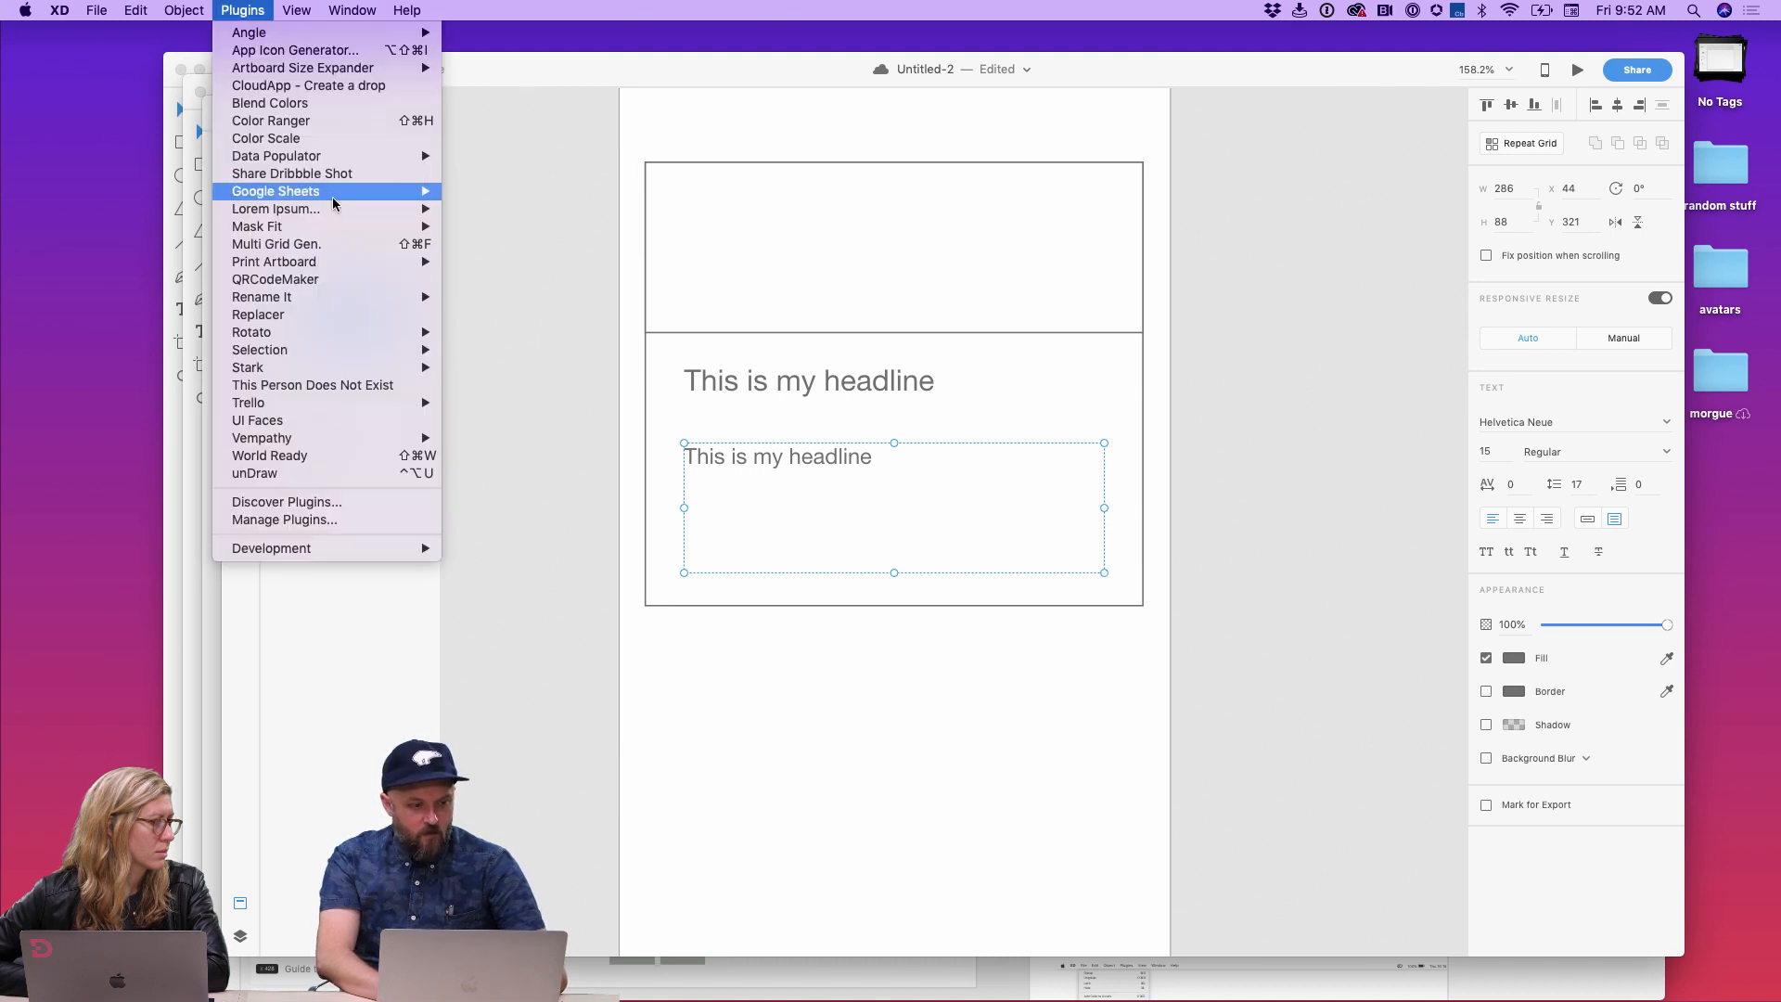
mouse_move(371, 209)
click(506, 210)
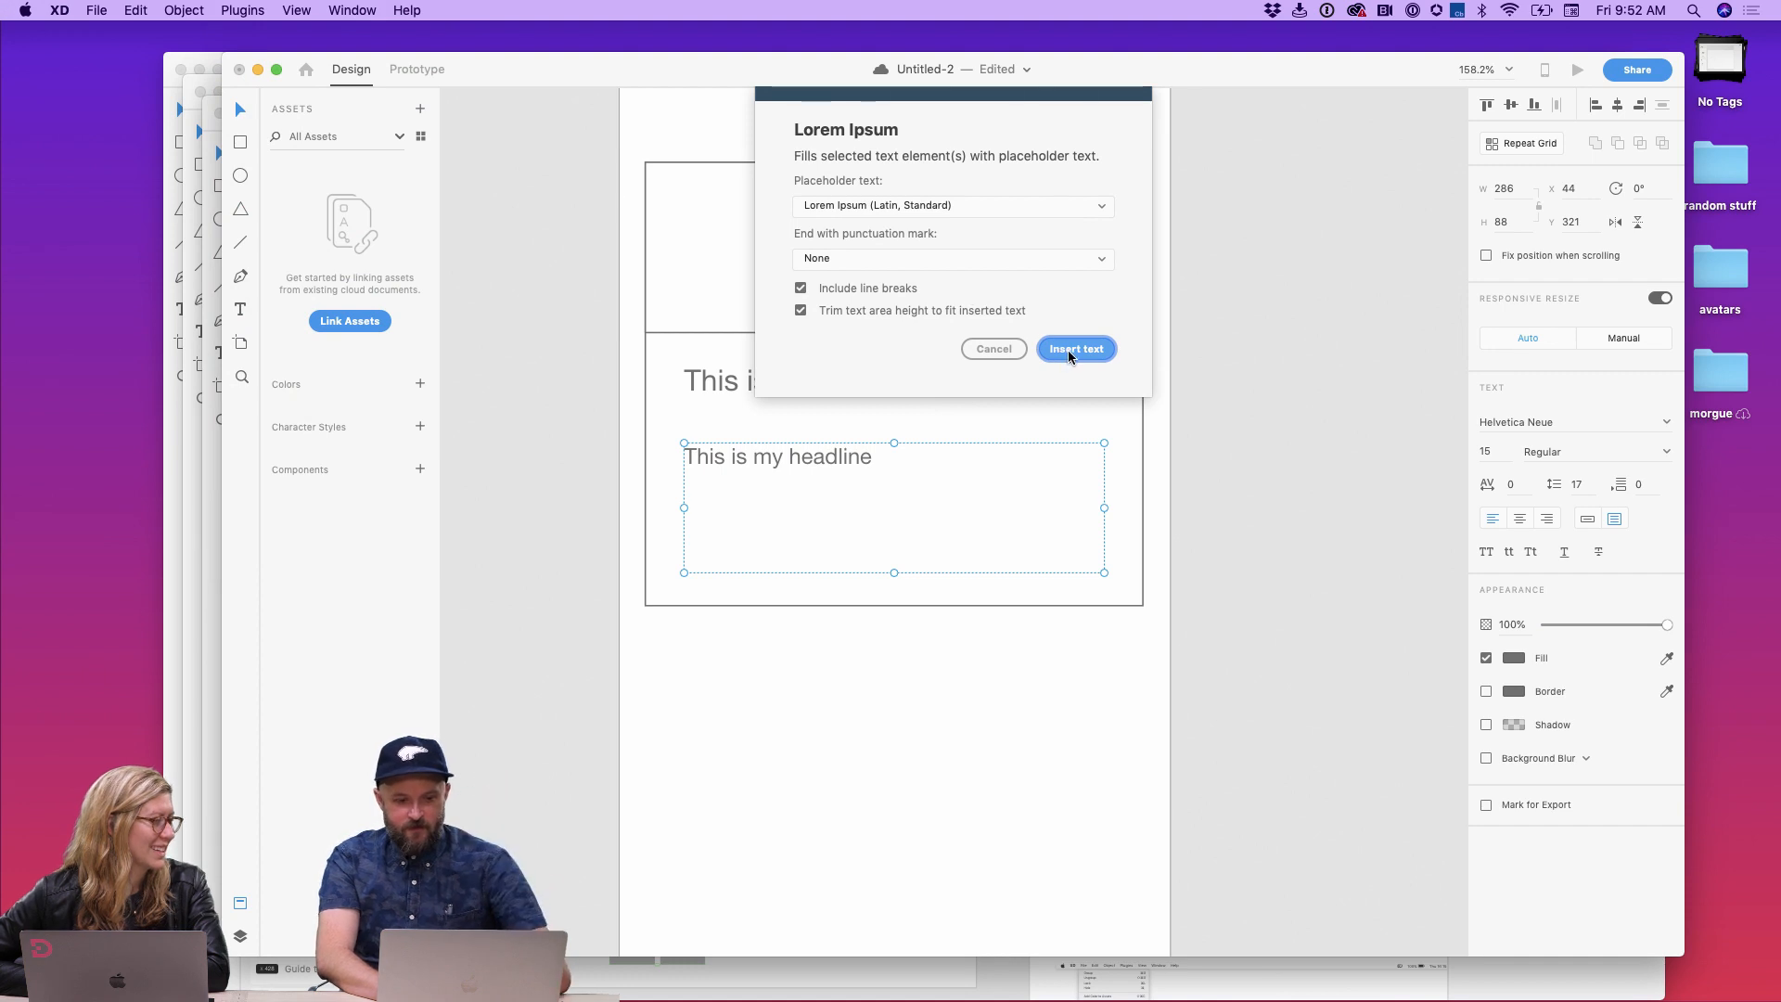
click(1060, 351)
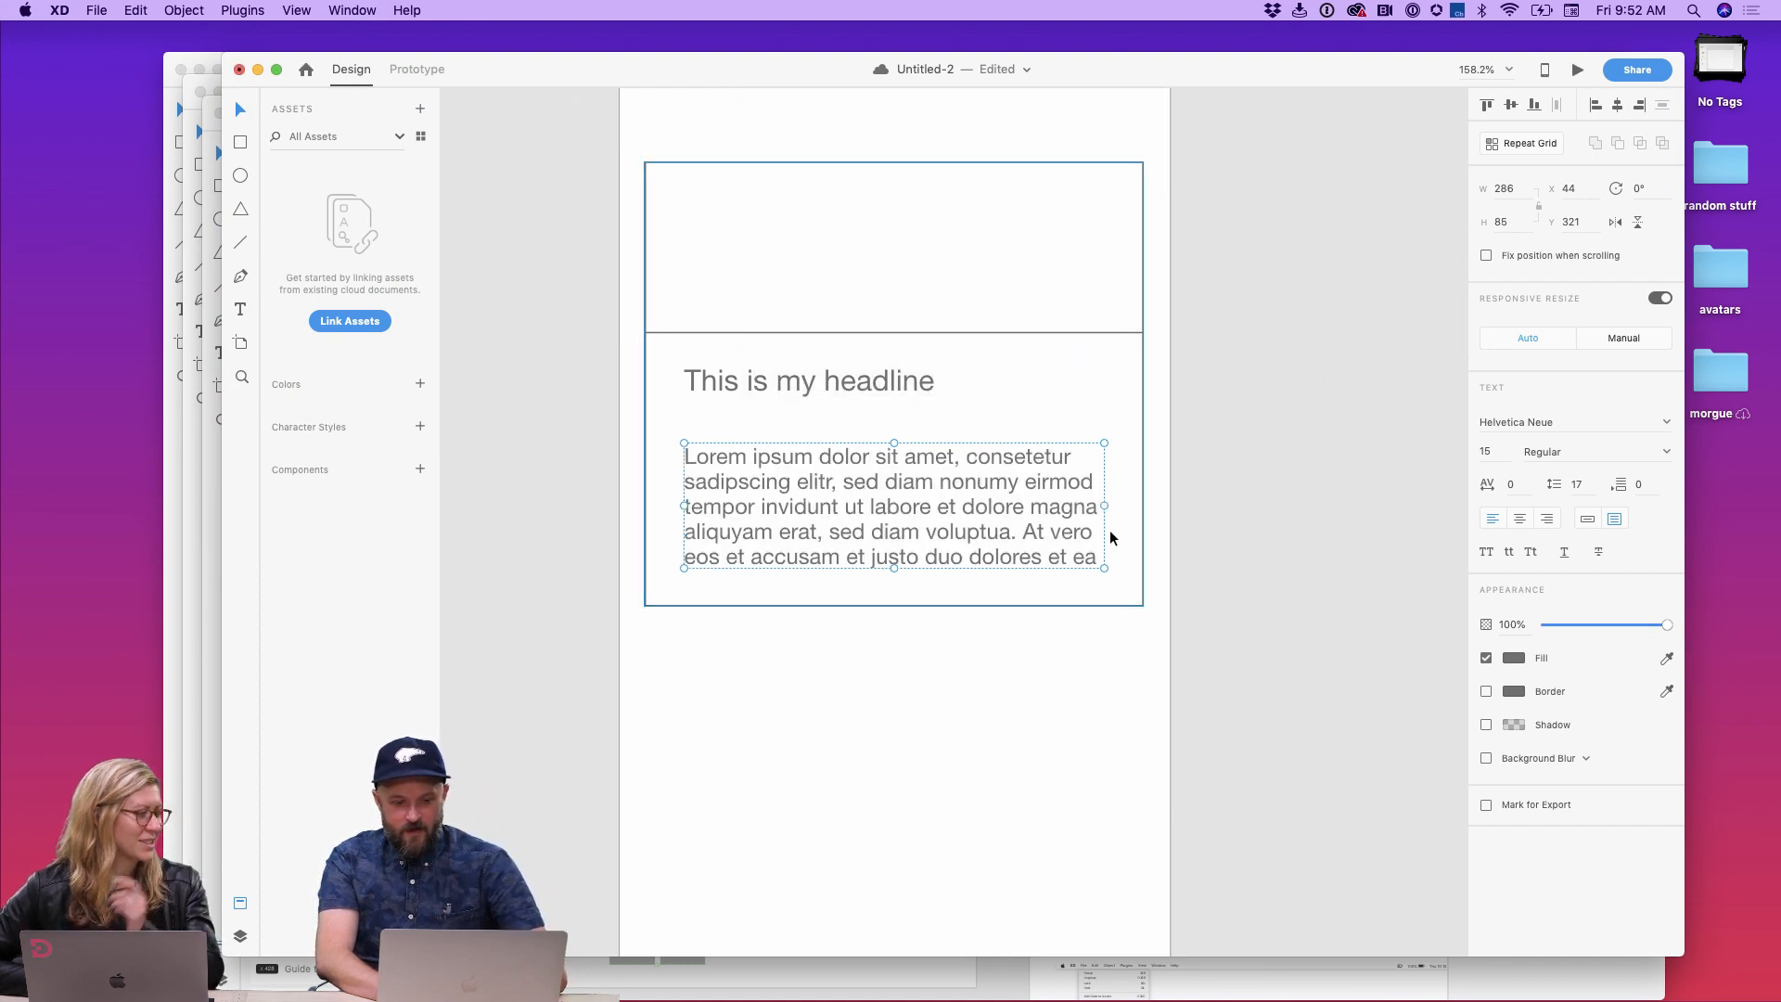
Step: Move the headline slightly lower inside the lower rectangle
click(1221, 477)
key(super+0)
click(962, 407)
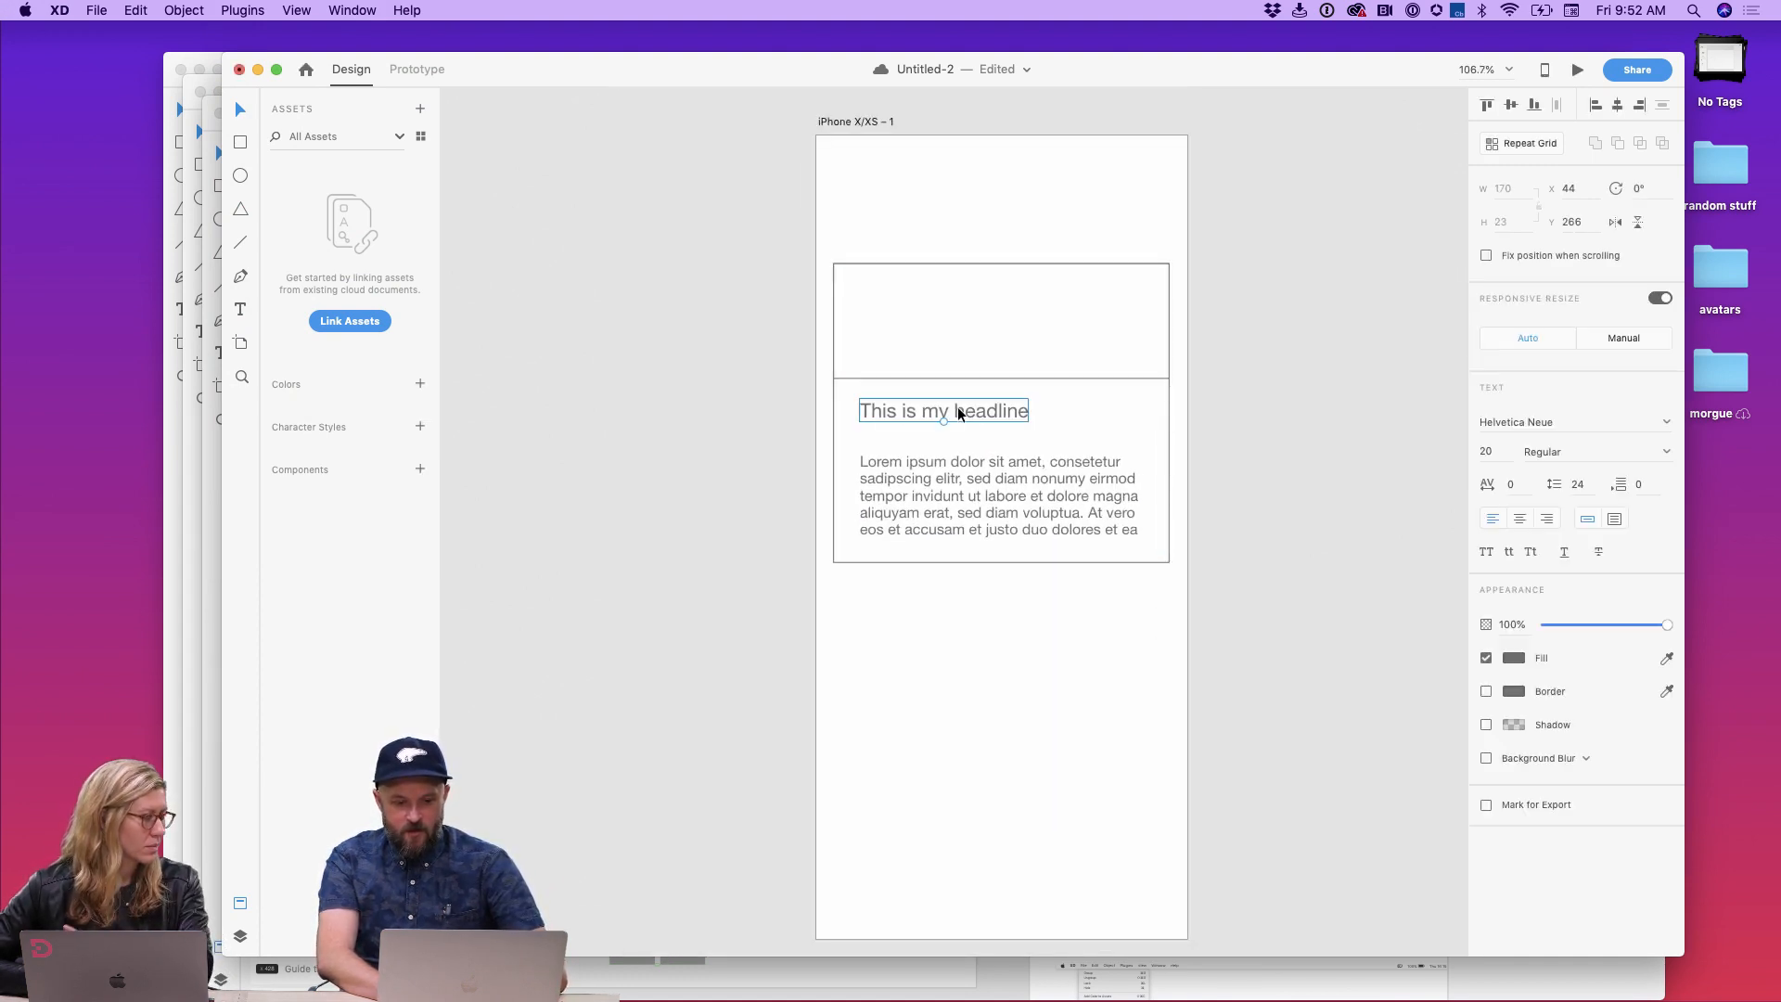
drag(963, 406, 958, 421)
click(1074, 675)
scroll(1213, 549, up, 3)
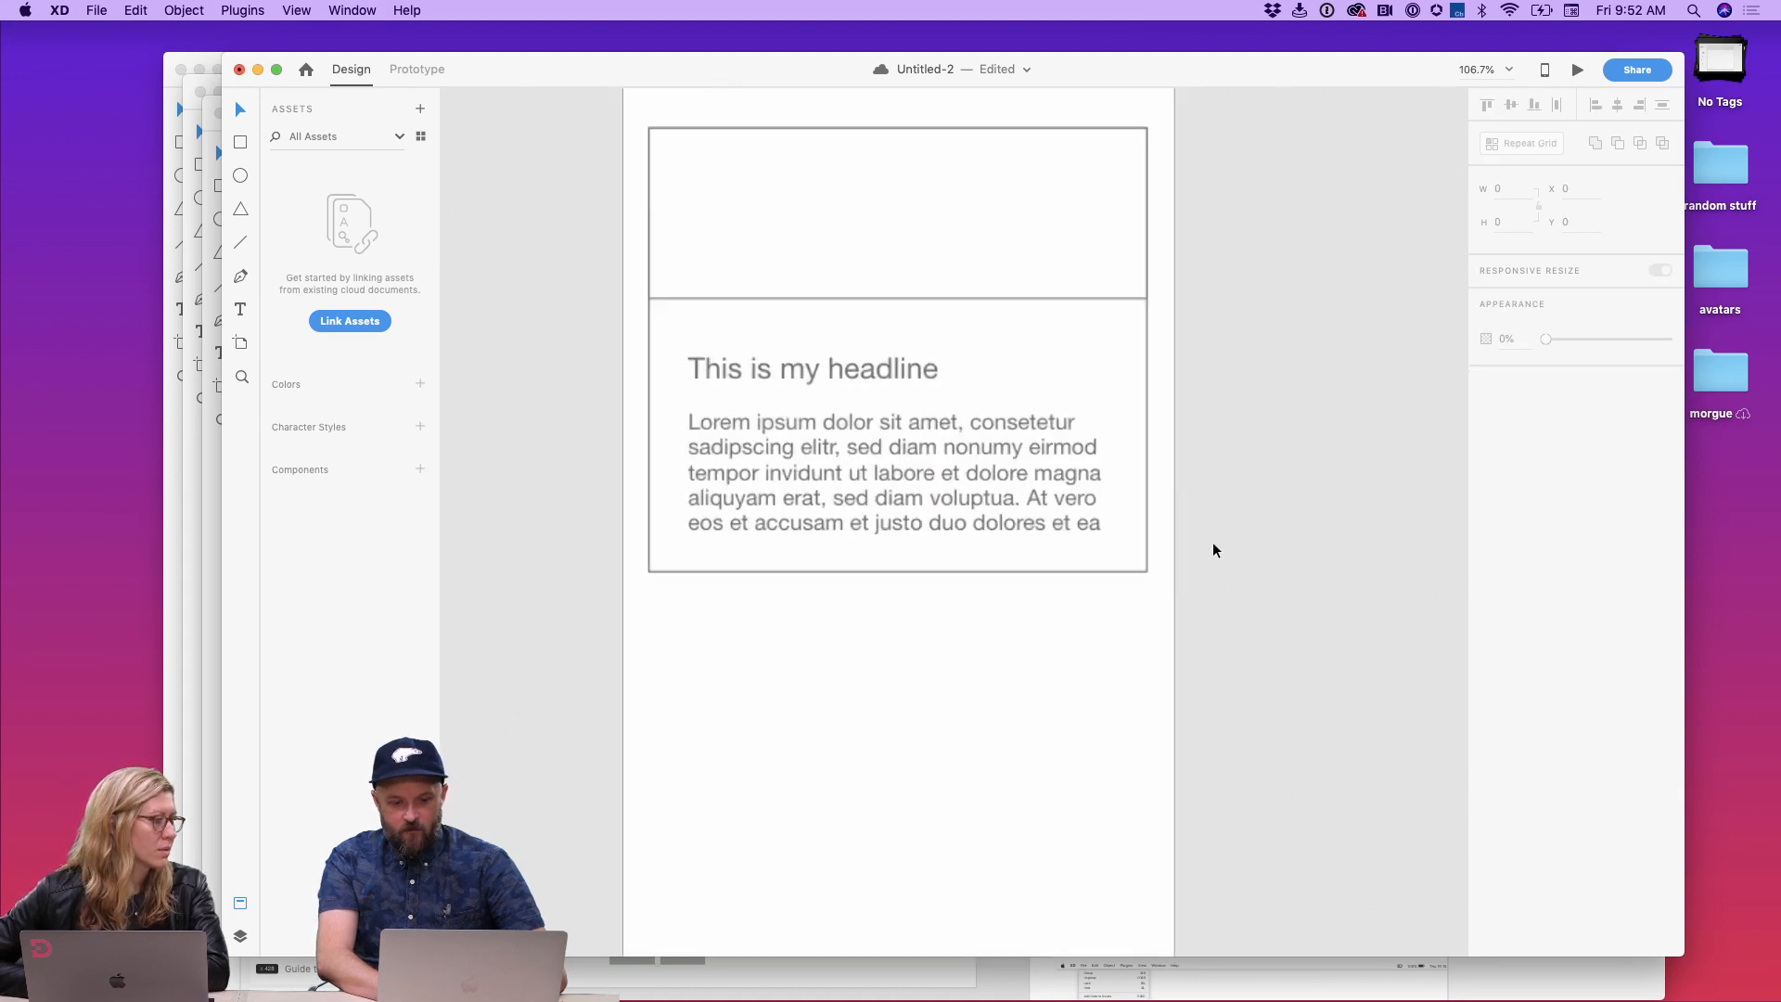
Step: Extend the top rectangle to 134 high, give it a light gray fill and remove its border
click(970, 191)
drag(898, 299, 898, 324)
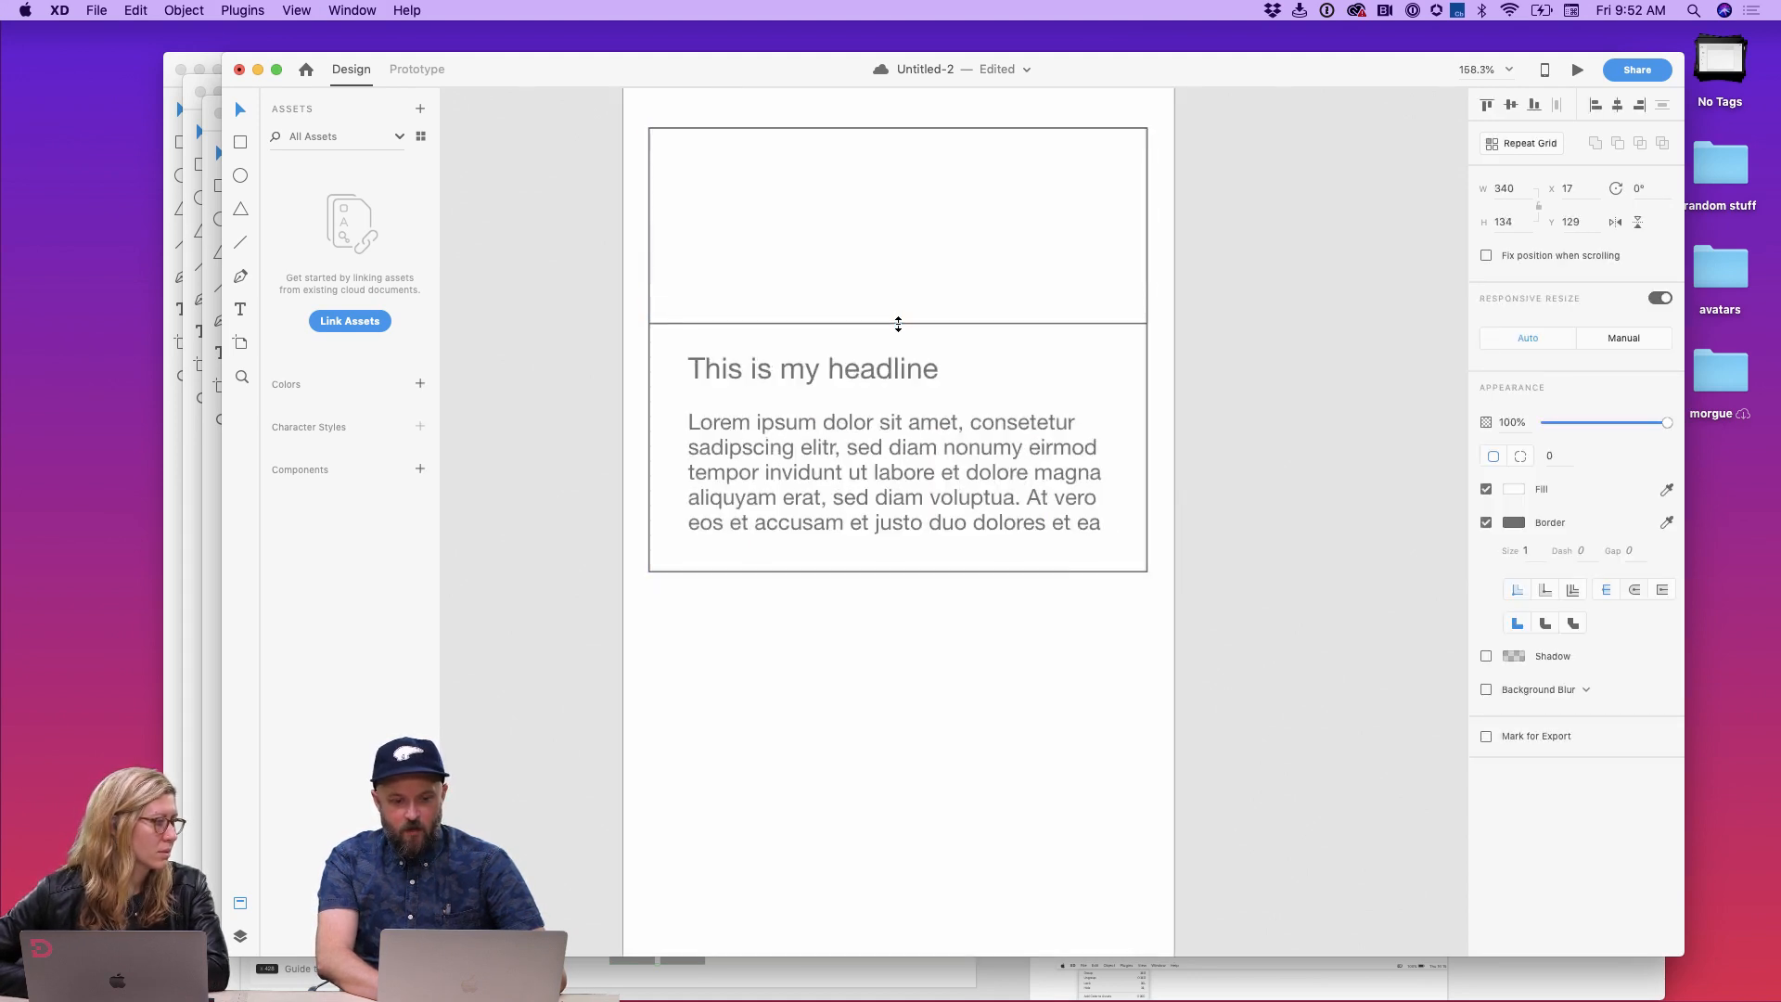
click(1515, 489)
drag(1321, 422, 1272, 433)
click(1601, 472)
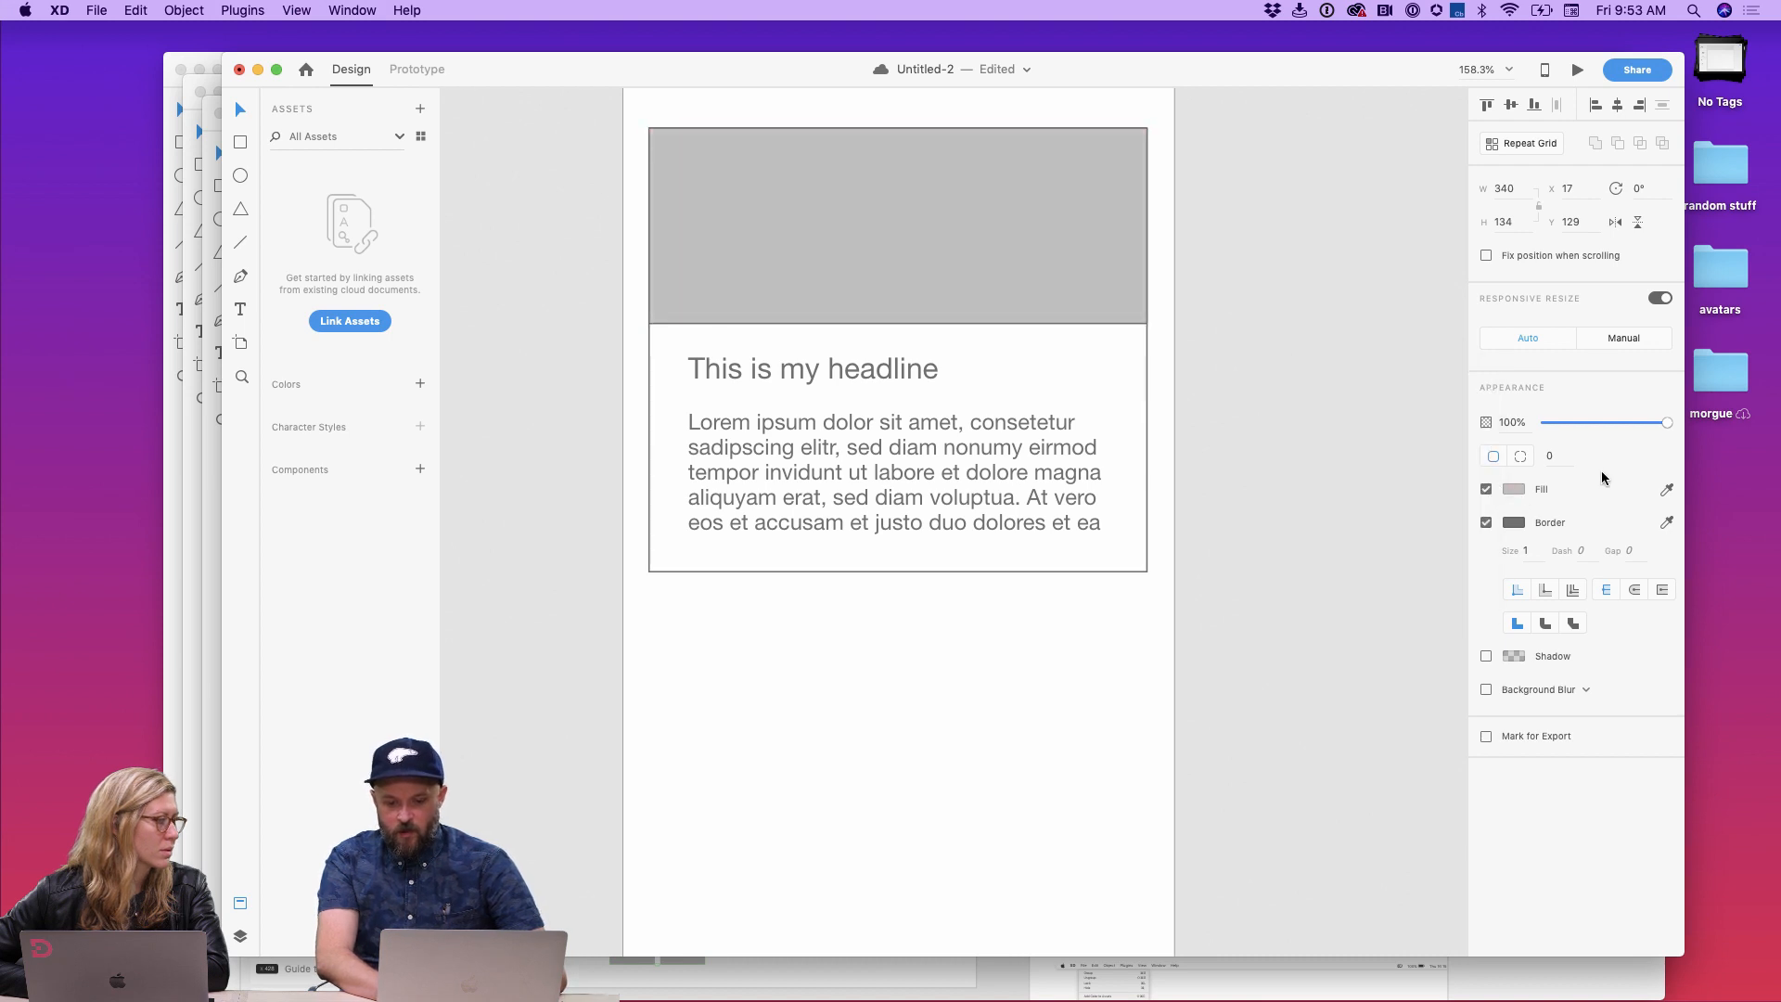
click(1486, 523)
click(1237, 532)
Step: Select all the card elements and turn them into a component
scroll(1238, 531, down, 4)
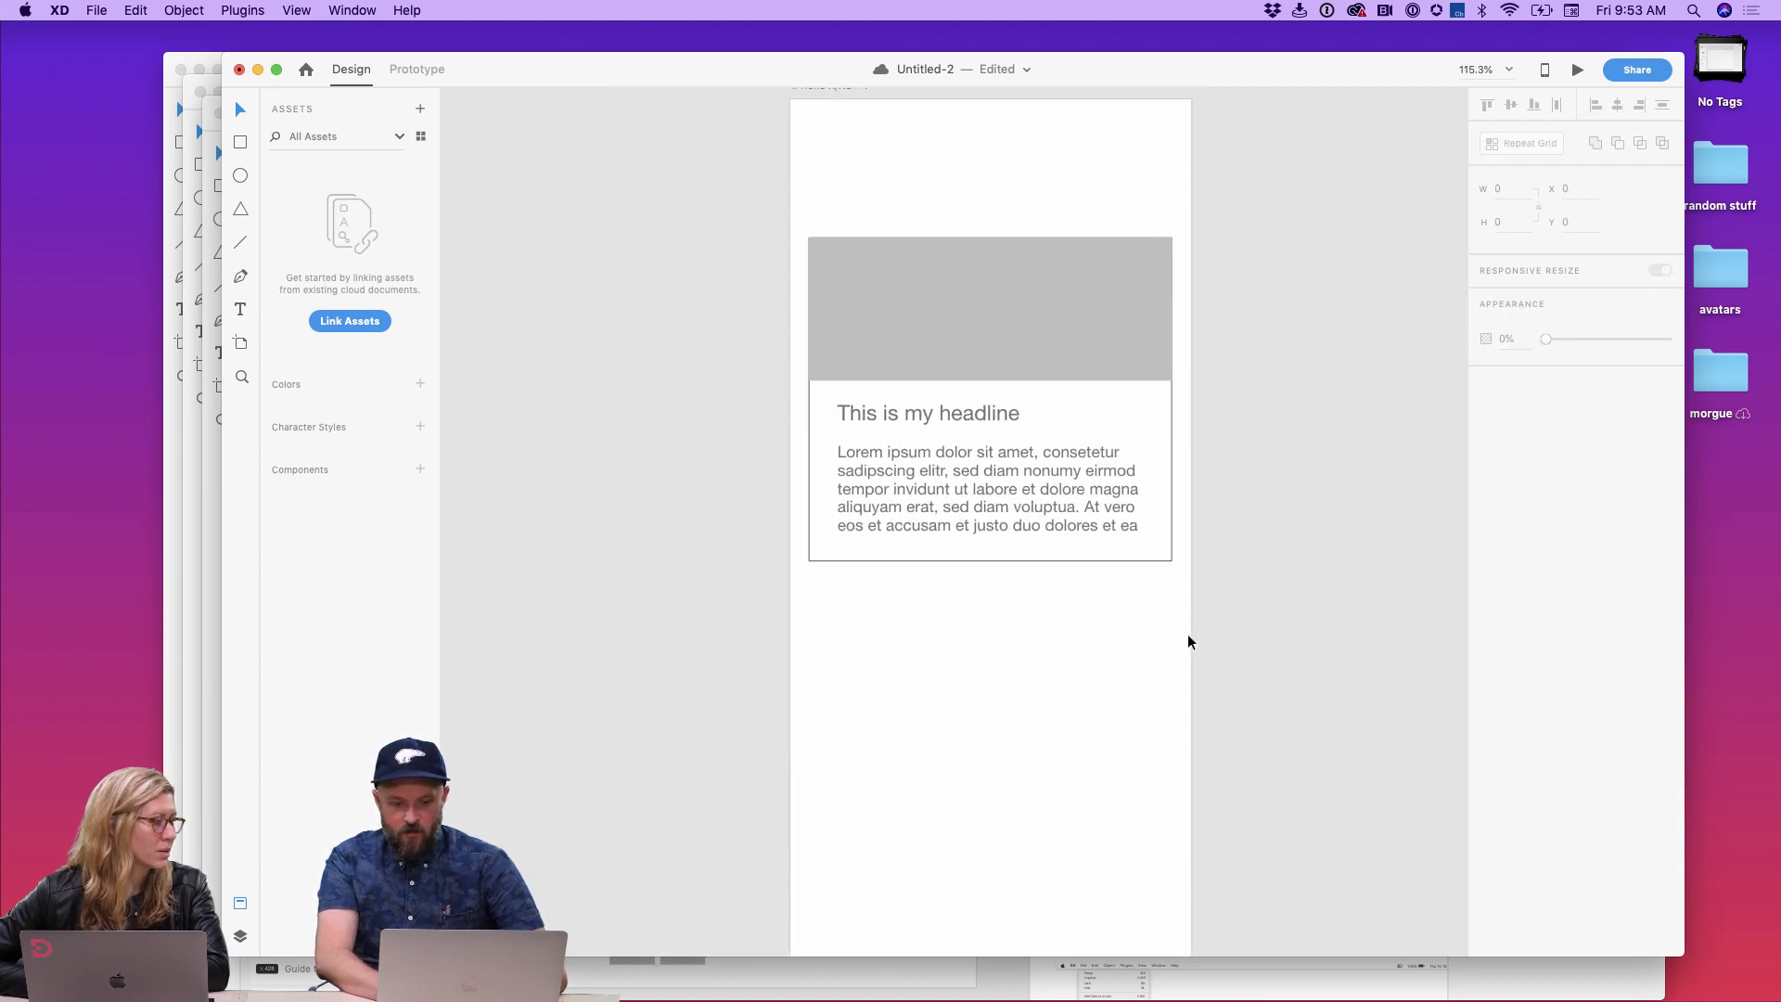
drag(1176, 634, 827, 325)
scroll(827, 325, down, 3)
scroll(826, 325, down, 3)
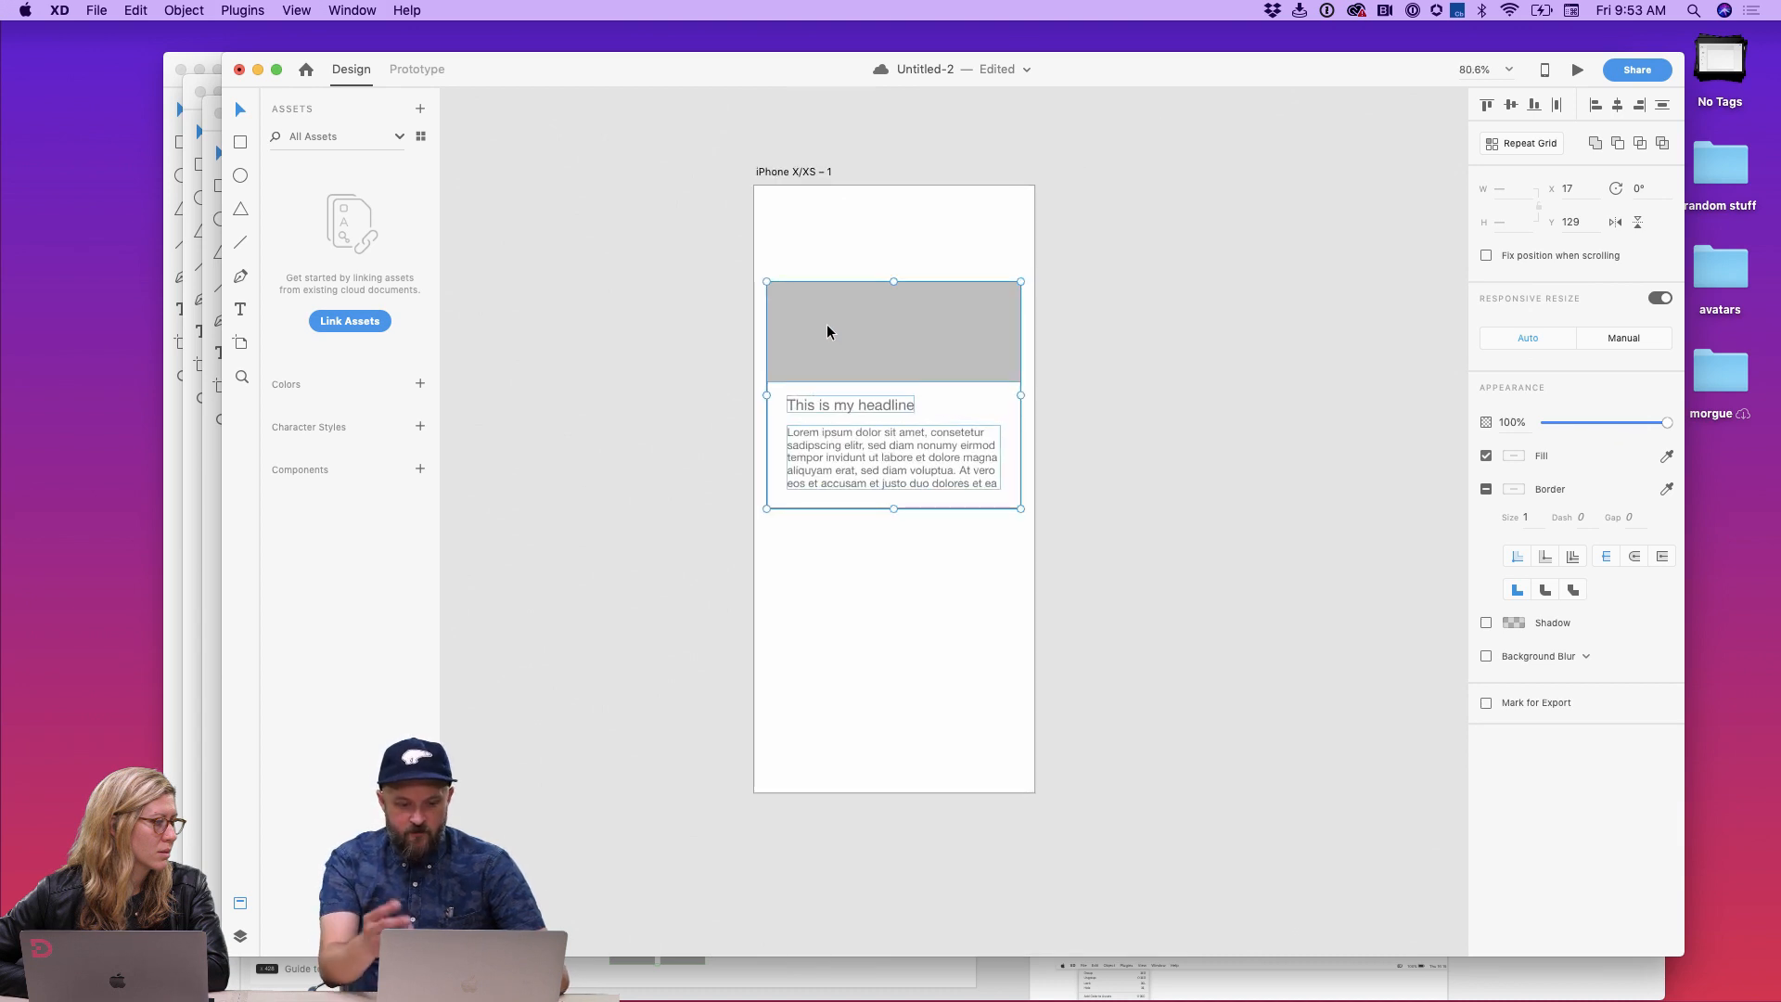
key(super+k)
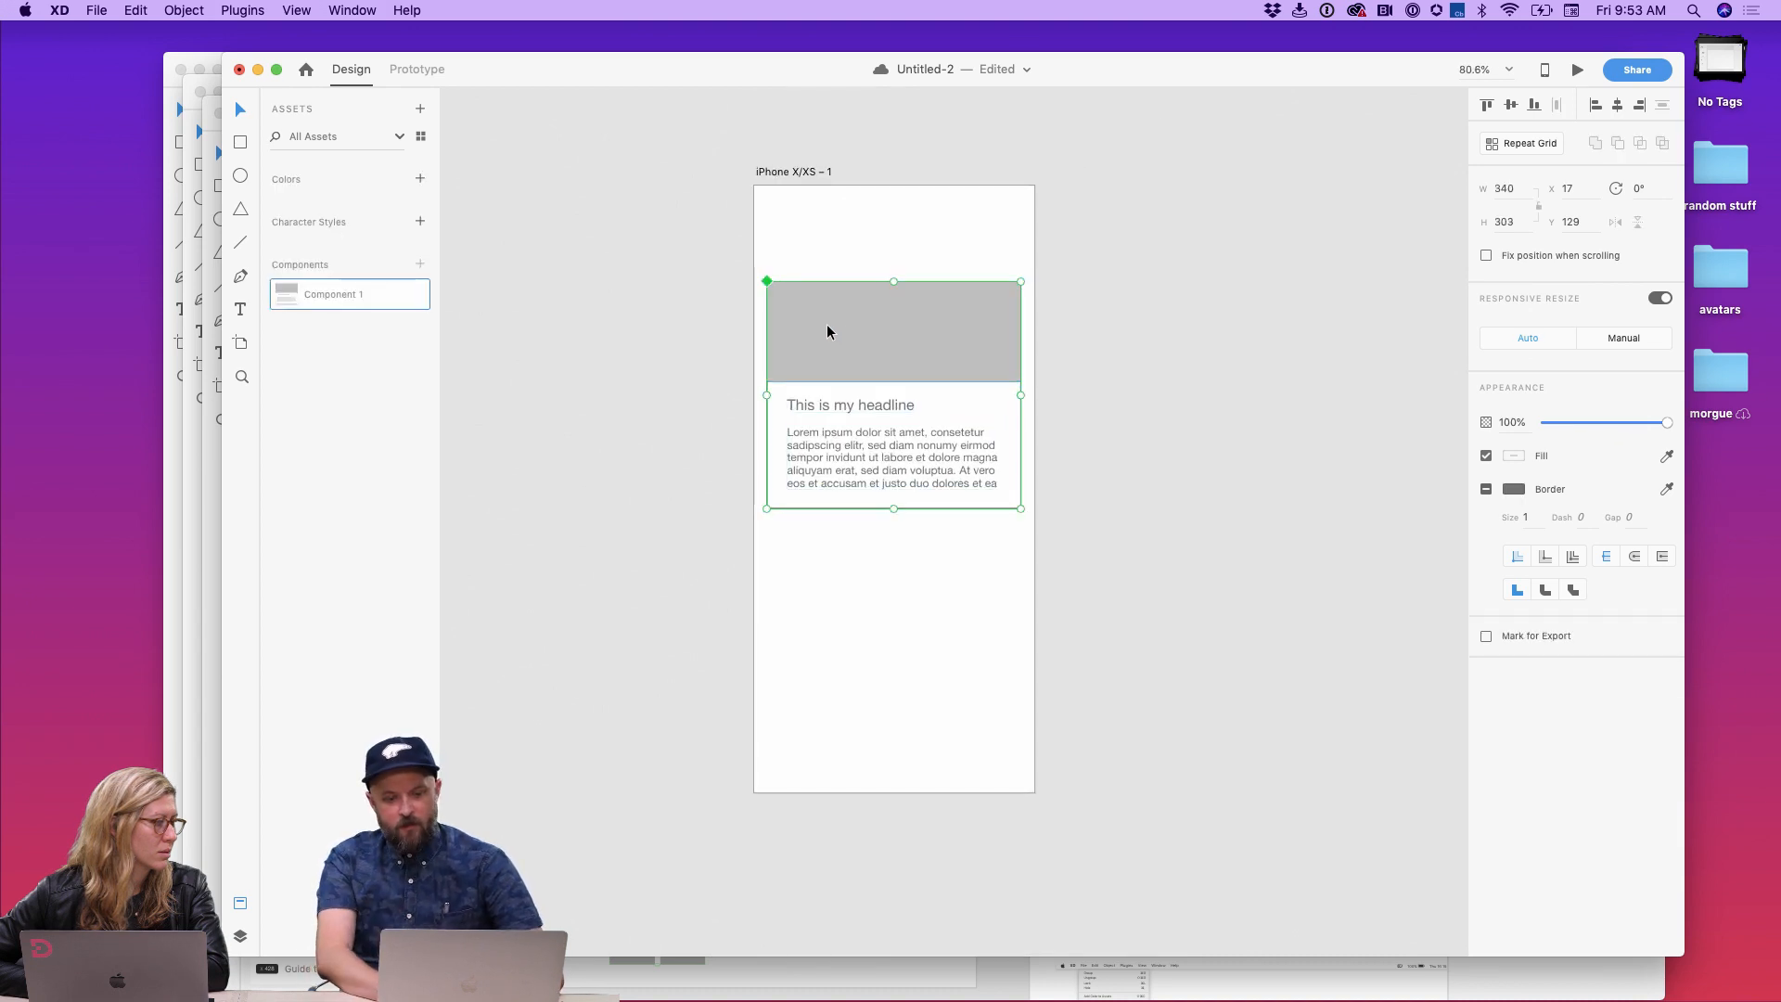
Step: Add an iPad Pro 11in artboard beside the iPhone artboard
scroll(826, 325, down, 4)
click(1054, 306)
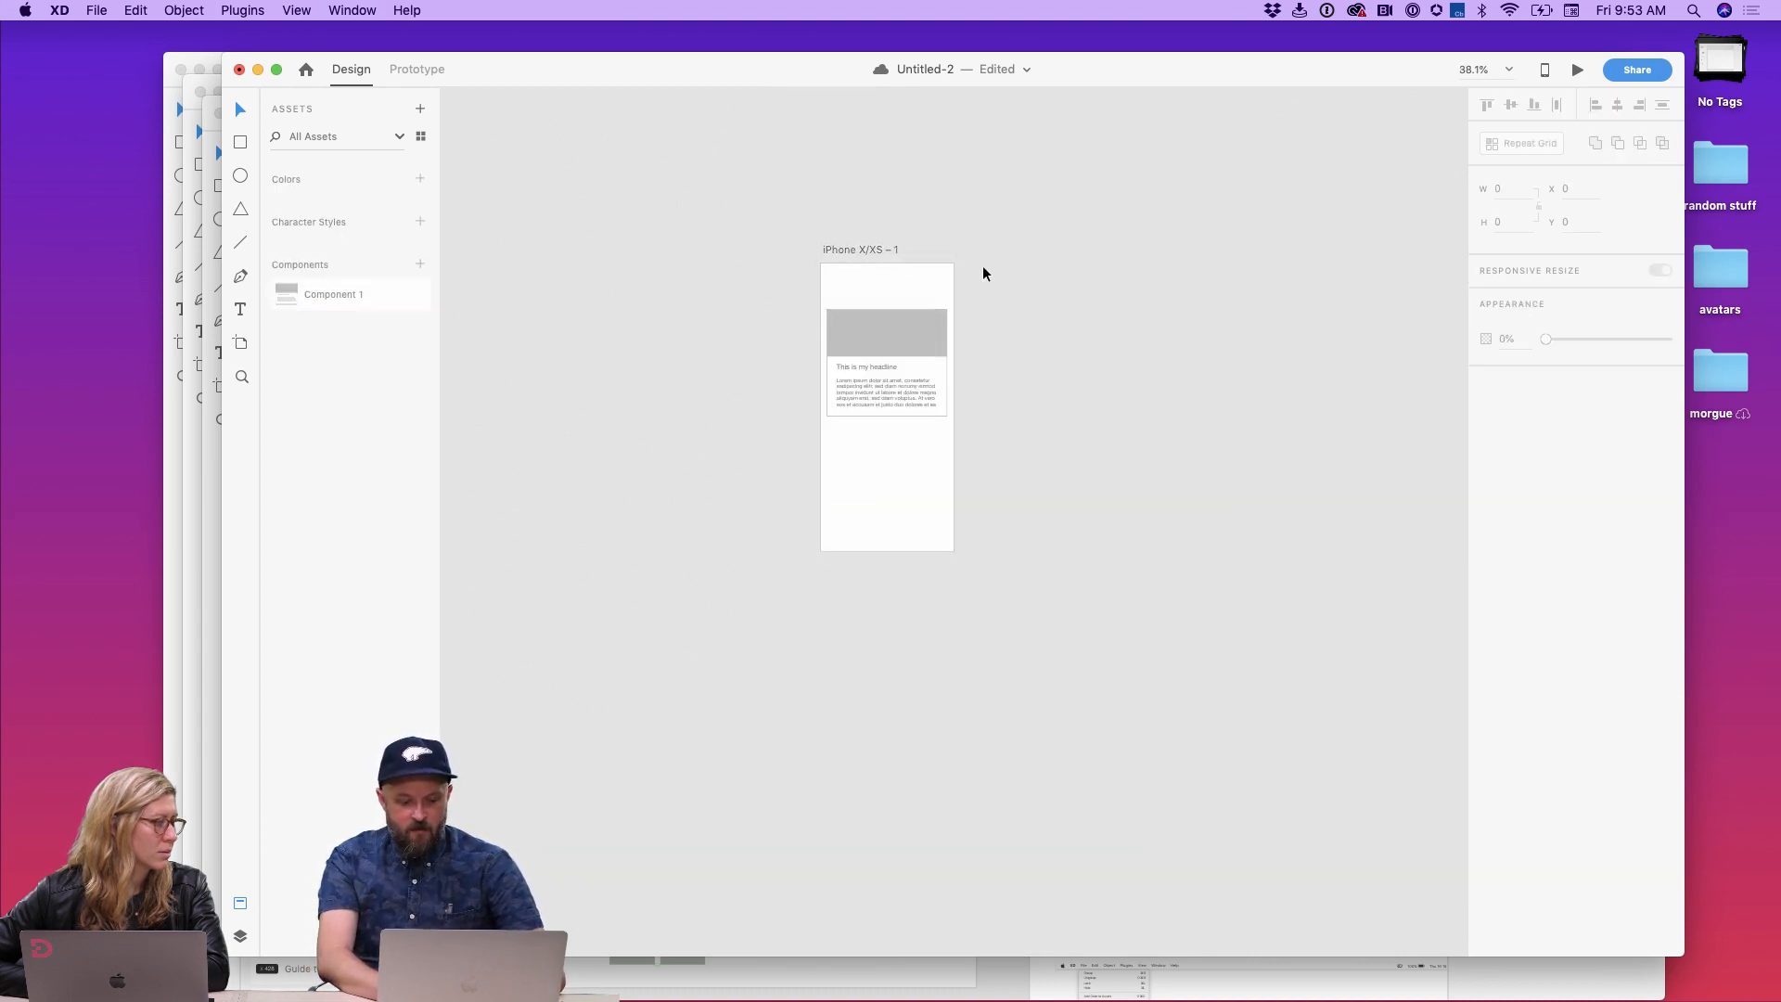
click(242, 345)
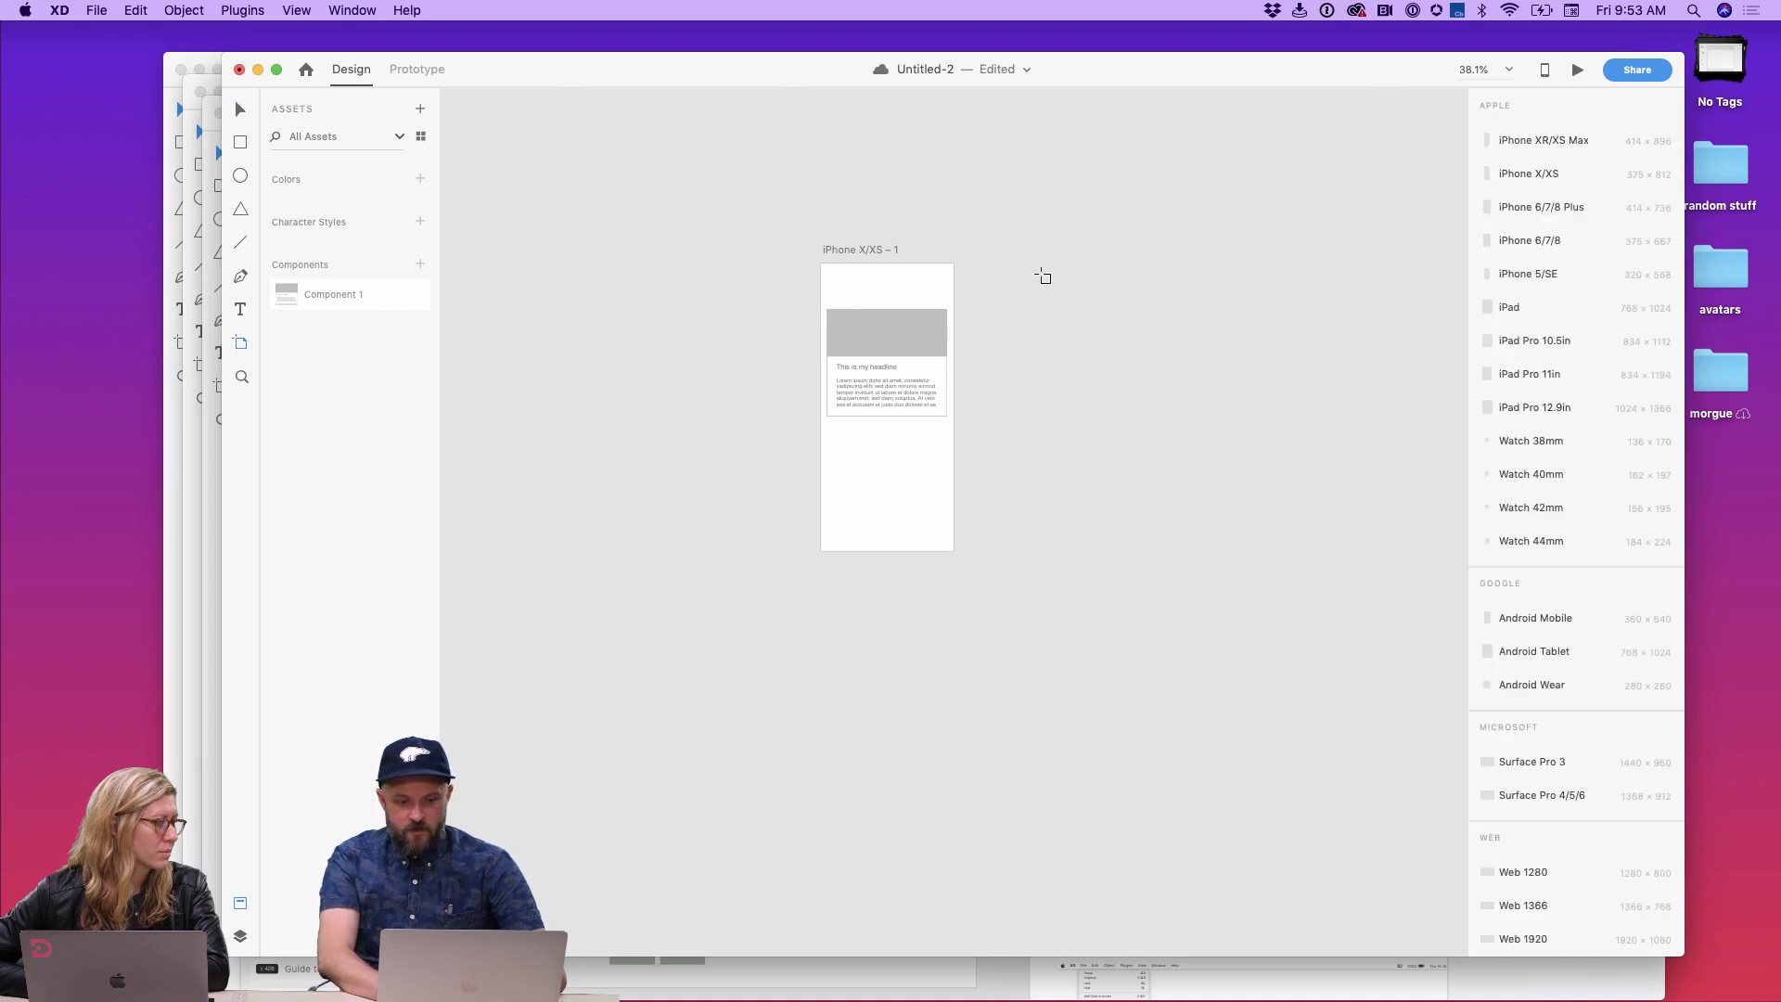
drag(1002, 264, 1165, 457)
key(super+z)
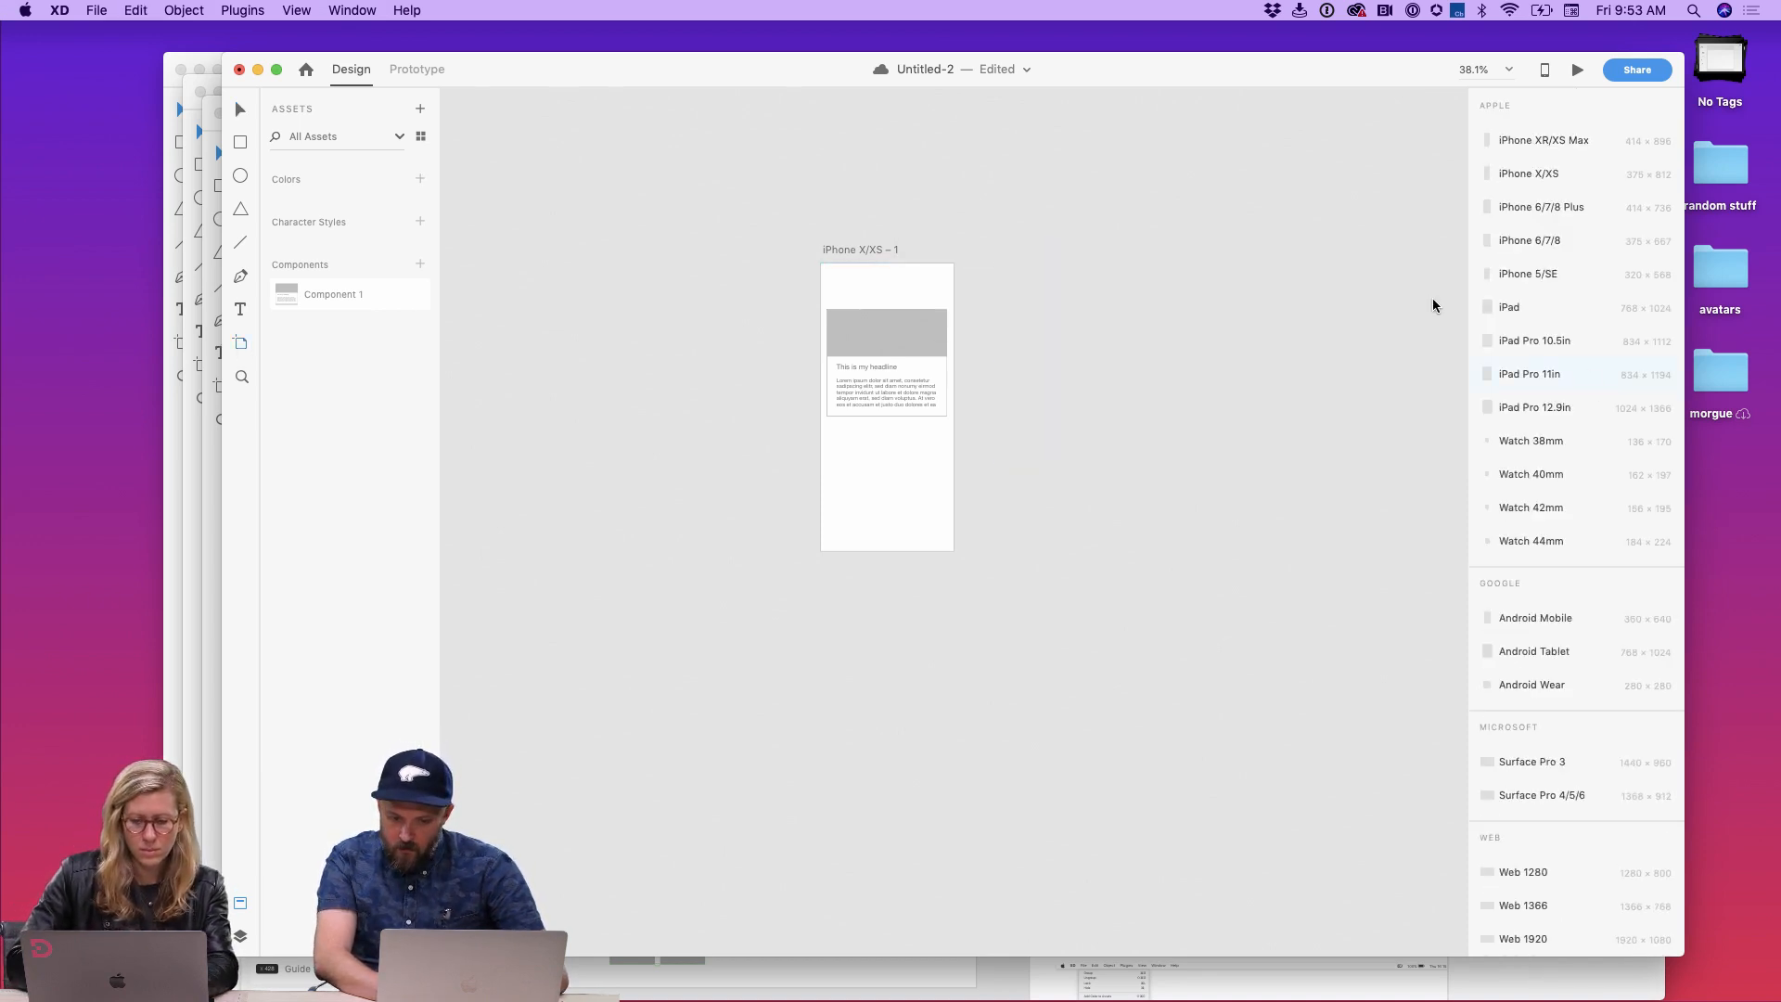
click(1531, 371)
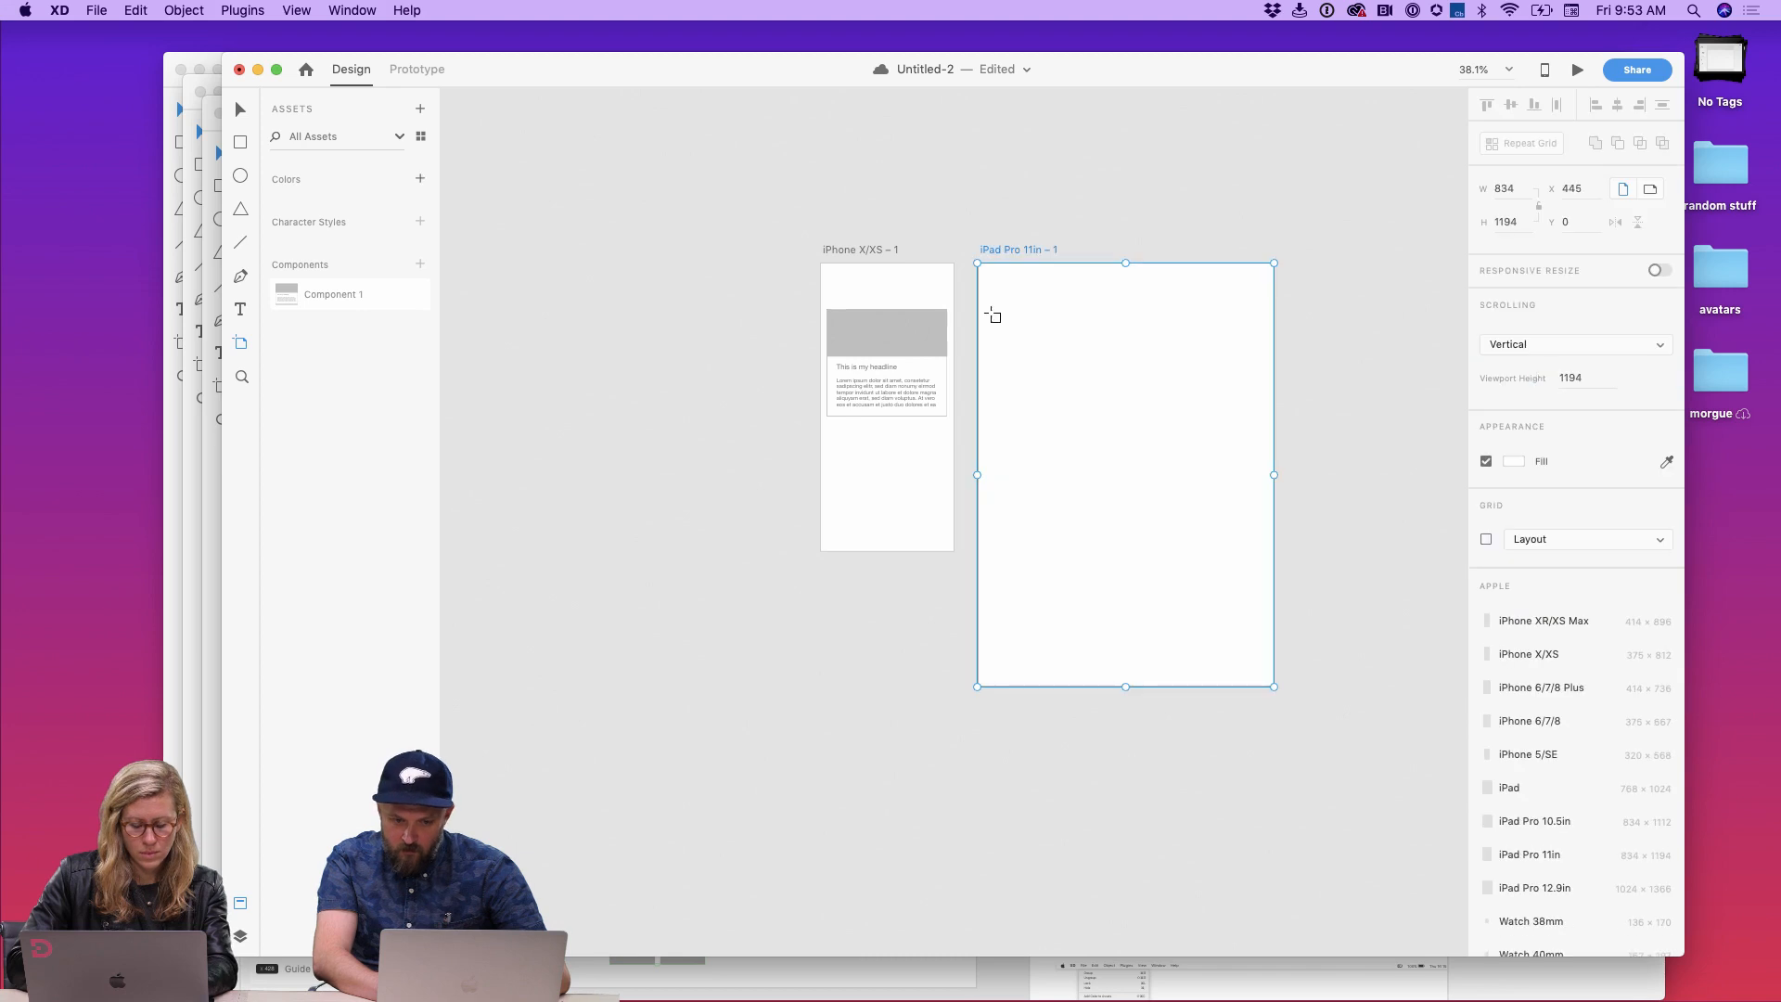
Step: Paste the card component onto the iPad artboard and position it near its top
key(v)
click(904, 348)
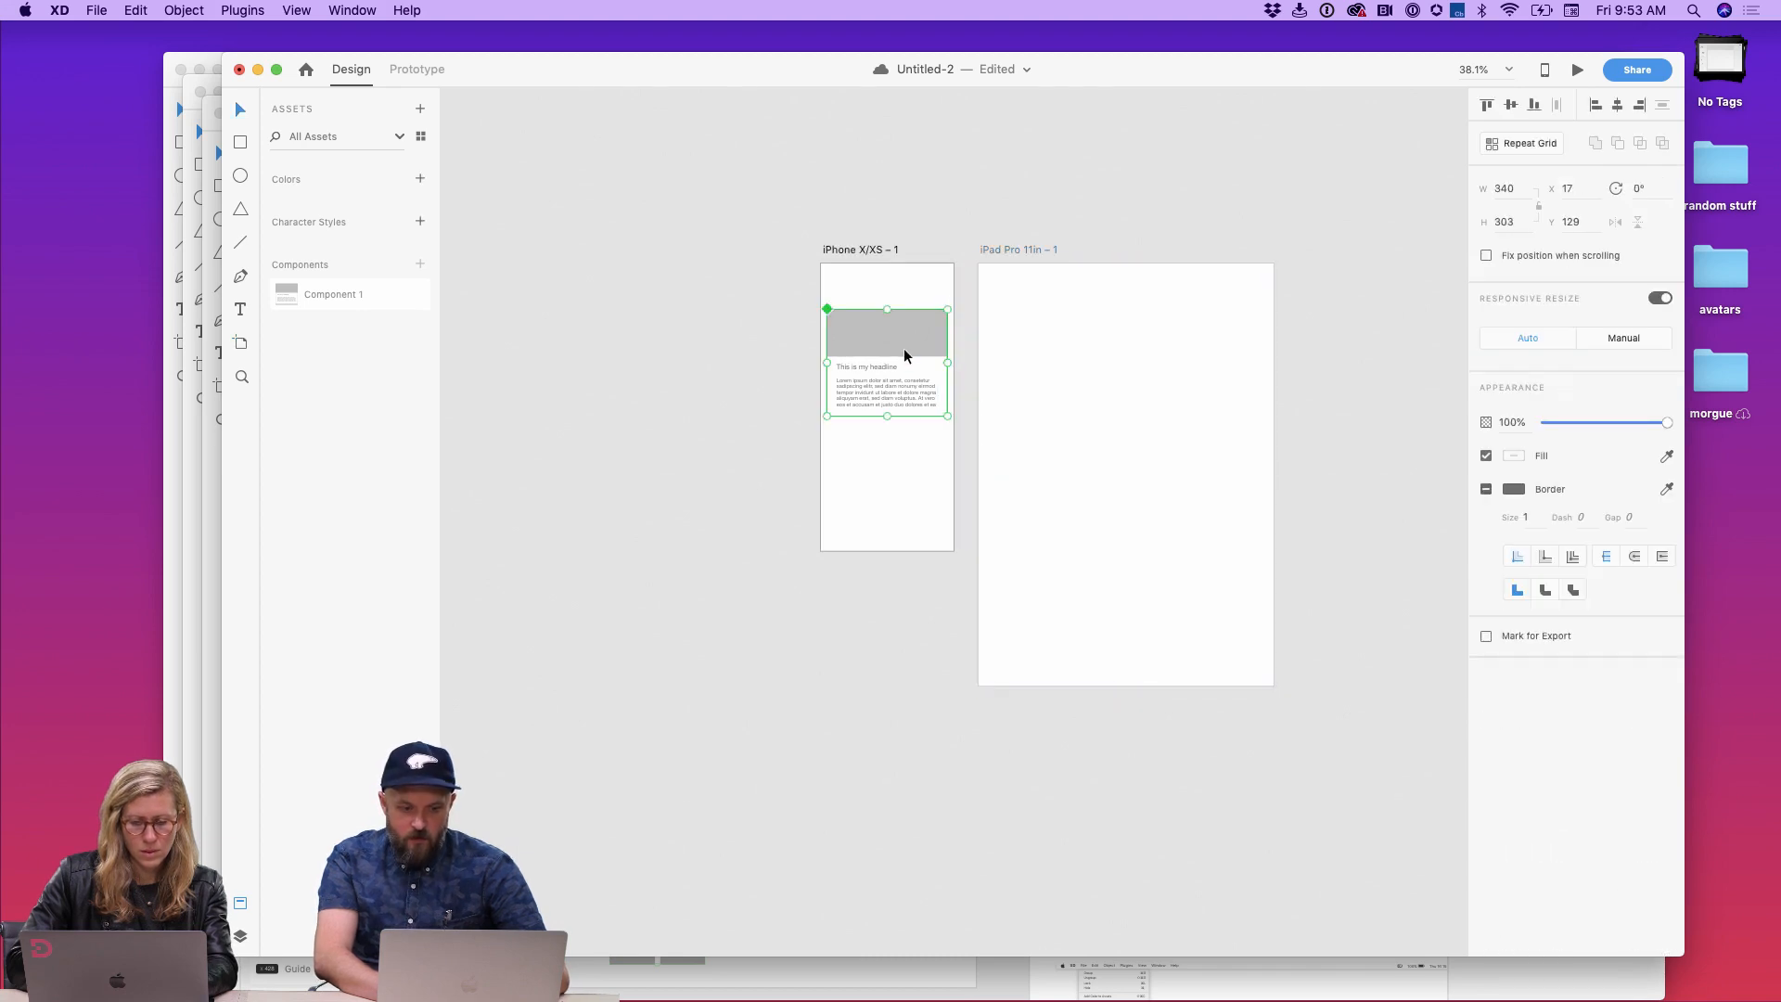
click(1110, 363)
key(super+v)
scroll(1099, 426, up, 5)
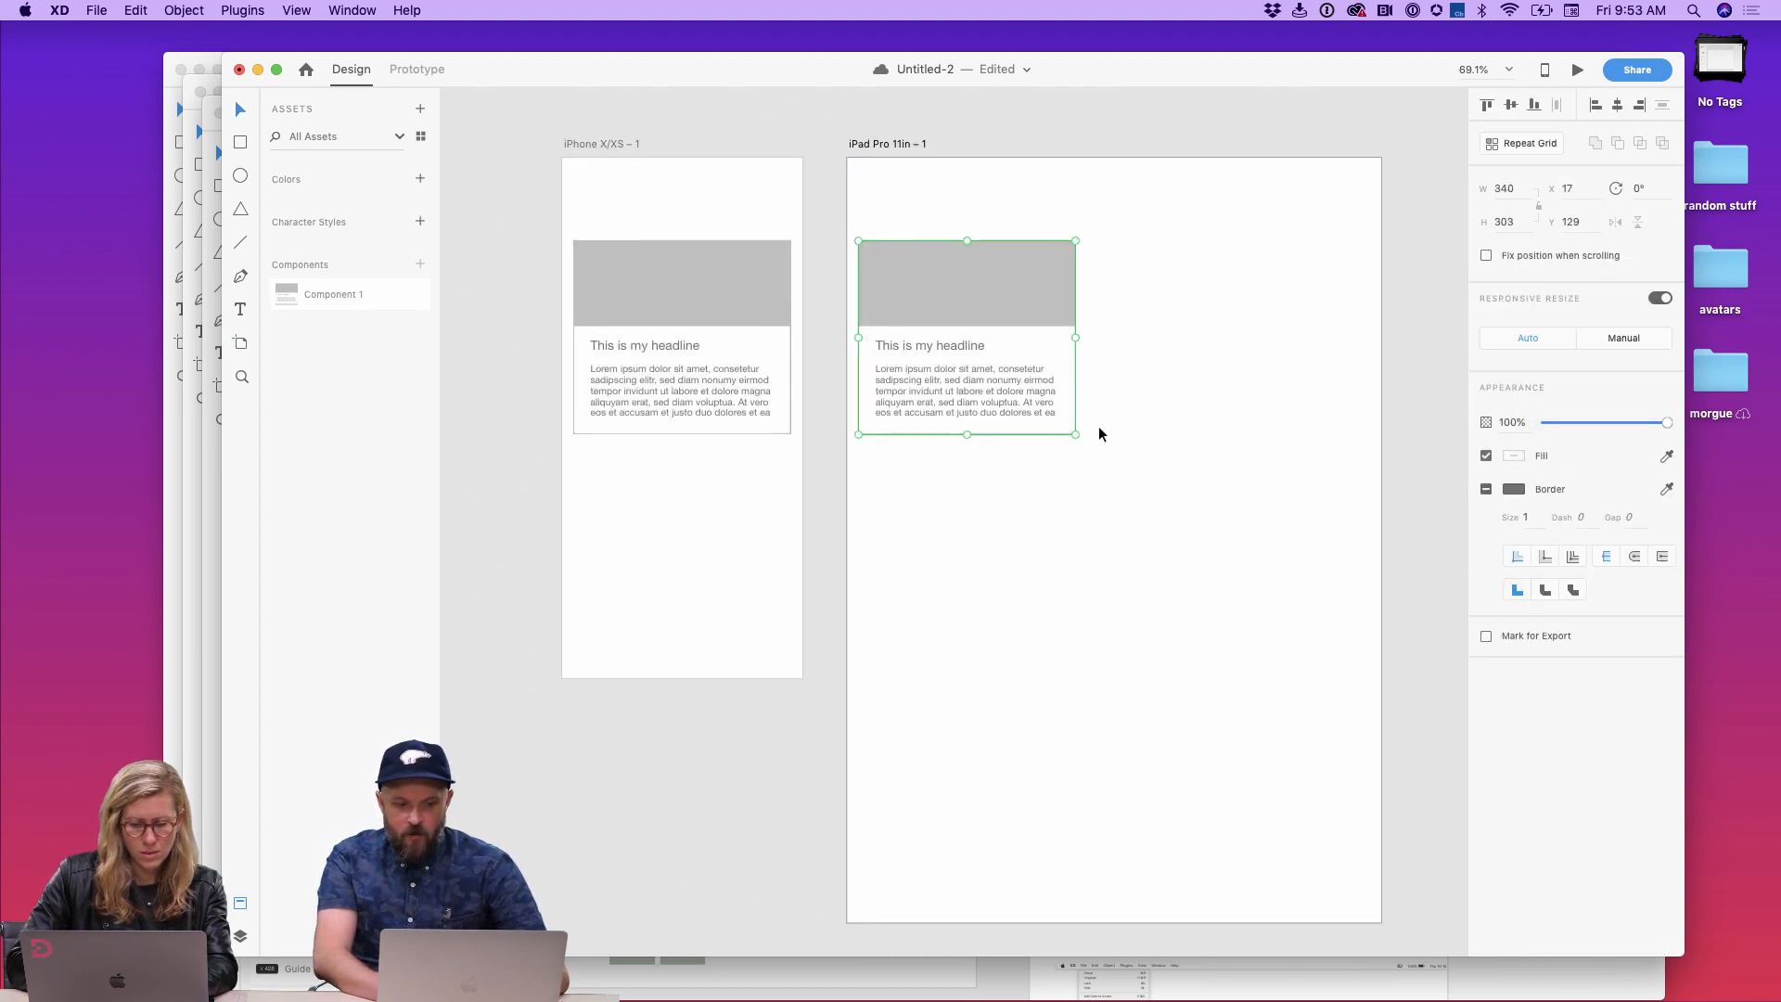
drag(999, 327, 1073, 387)
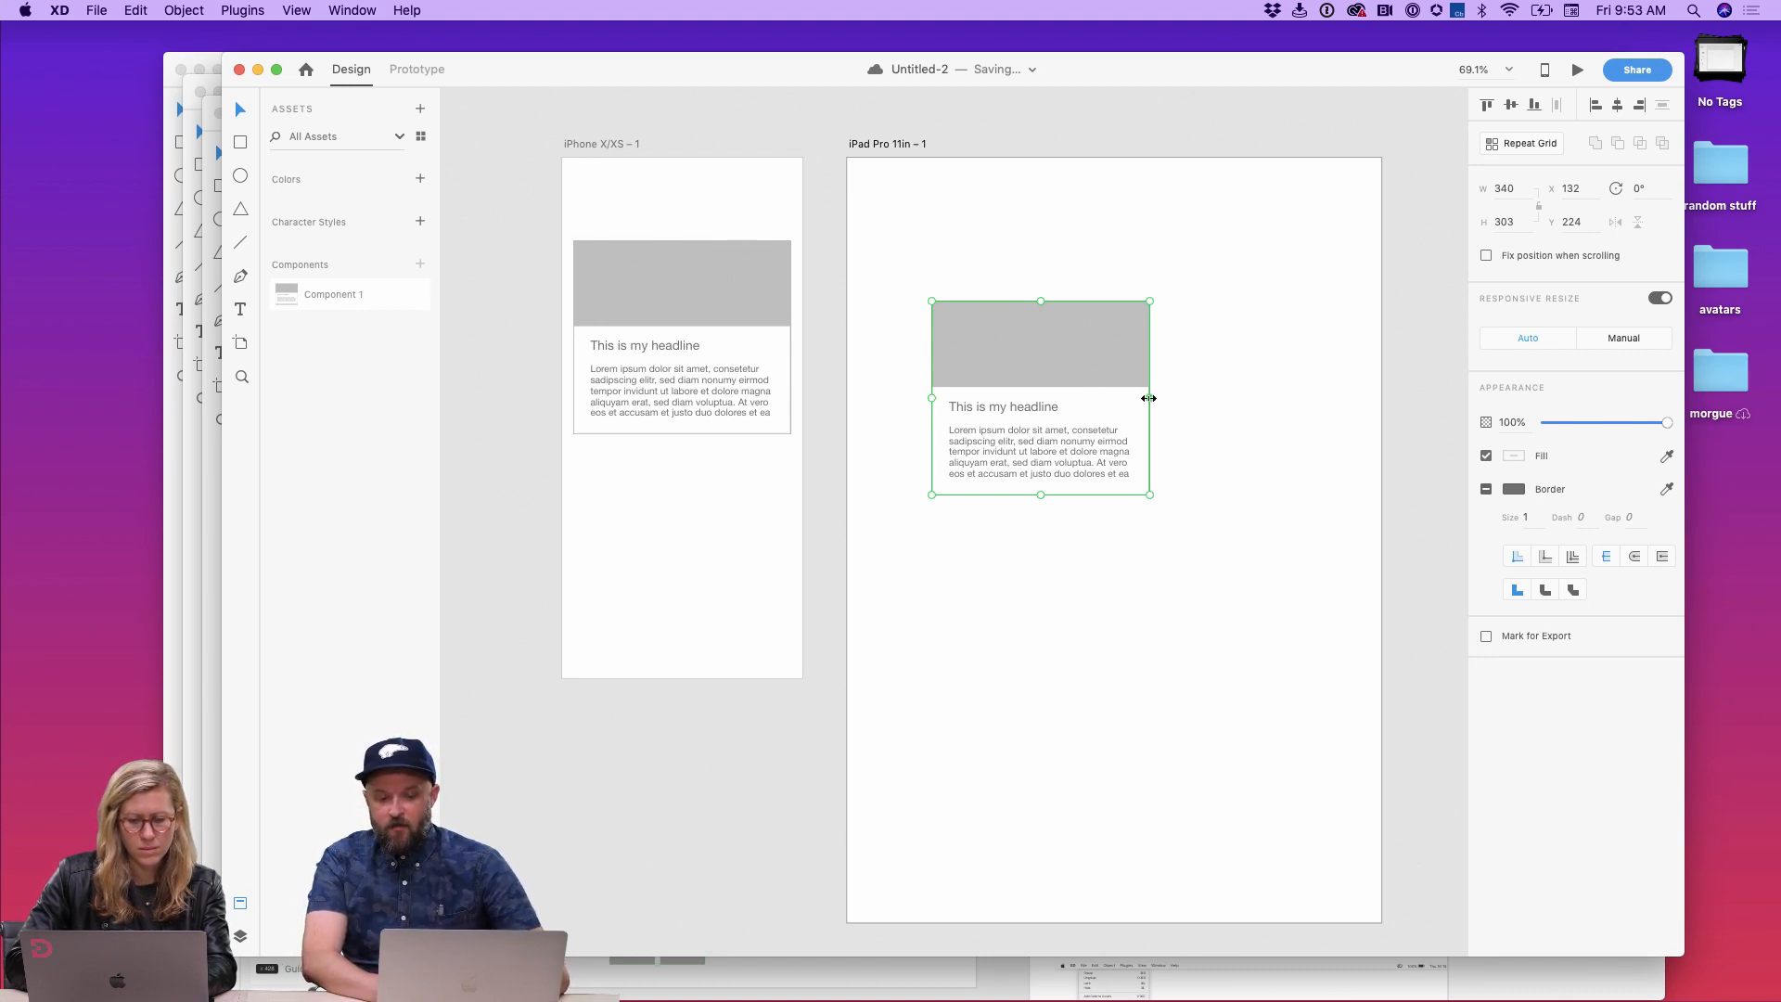
Step: Widen the iPad card instance to about 500 and shift it slightly left
drag(1149, 398, 1252, 398)
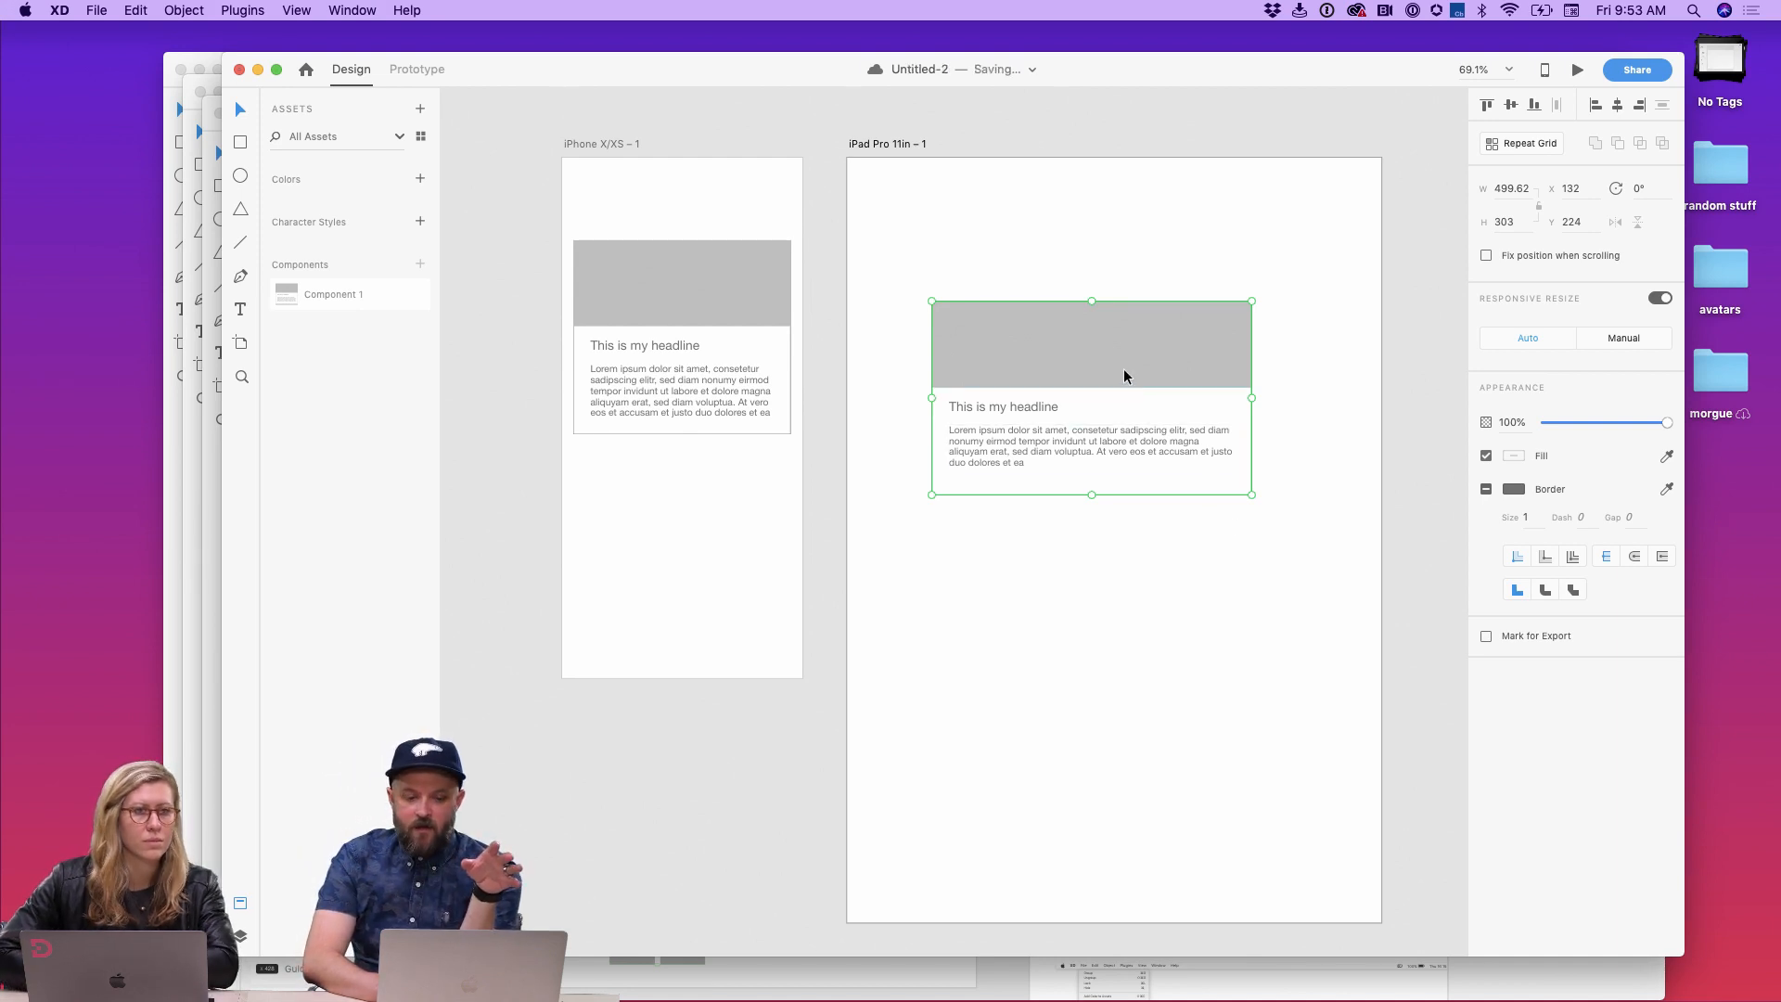
drag(1122, 369, 1097, 364)
drag(1067, 489, 1067, 553)
key(super+z)
Step: Group the headline and body text inside the iPhone master card component
double_click(761, 406)
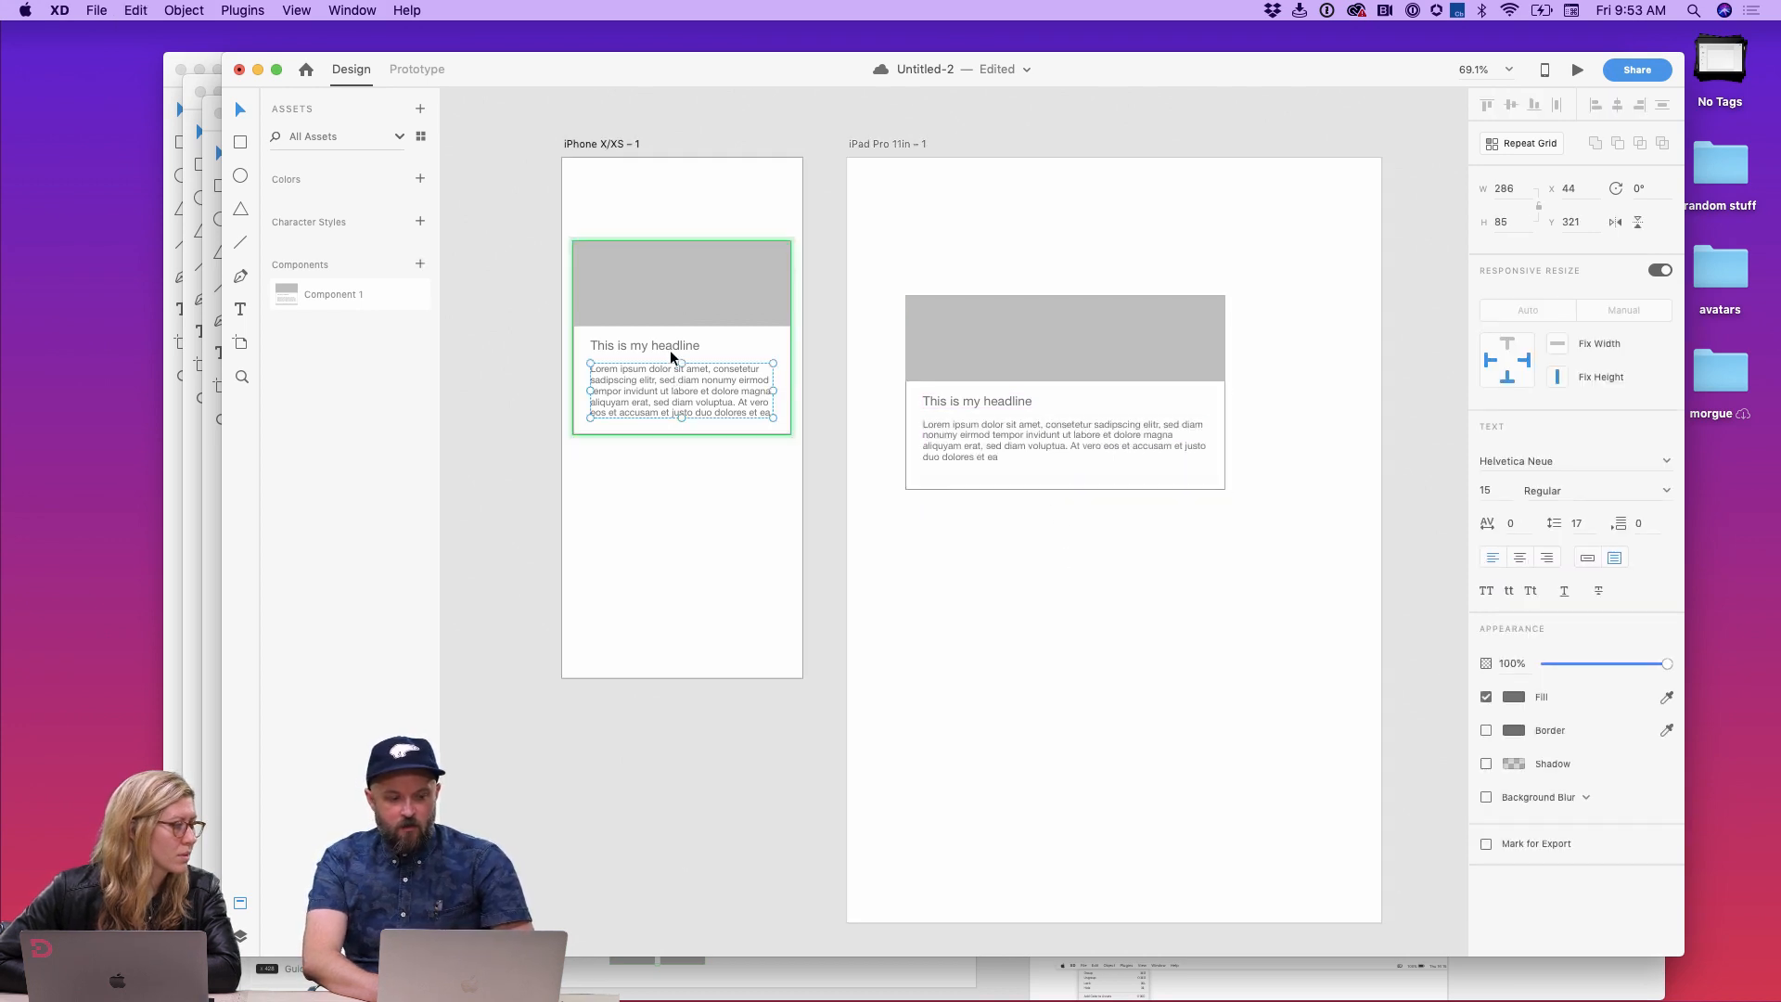
shift+click(668, 347)
key(super+g)
click(956, 540)
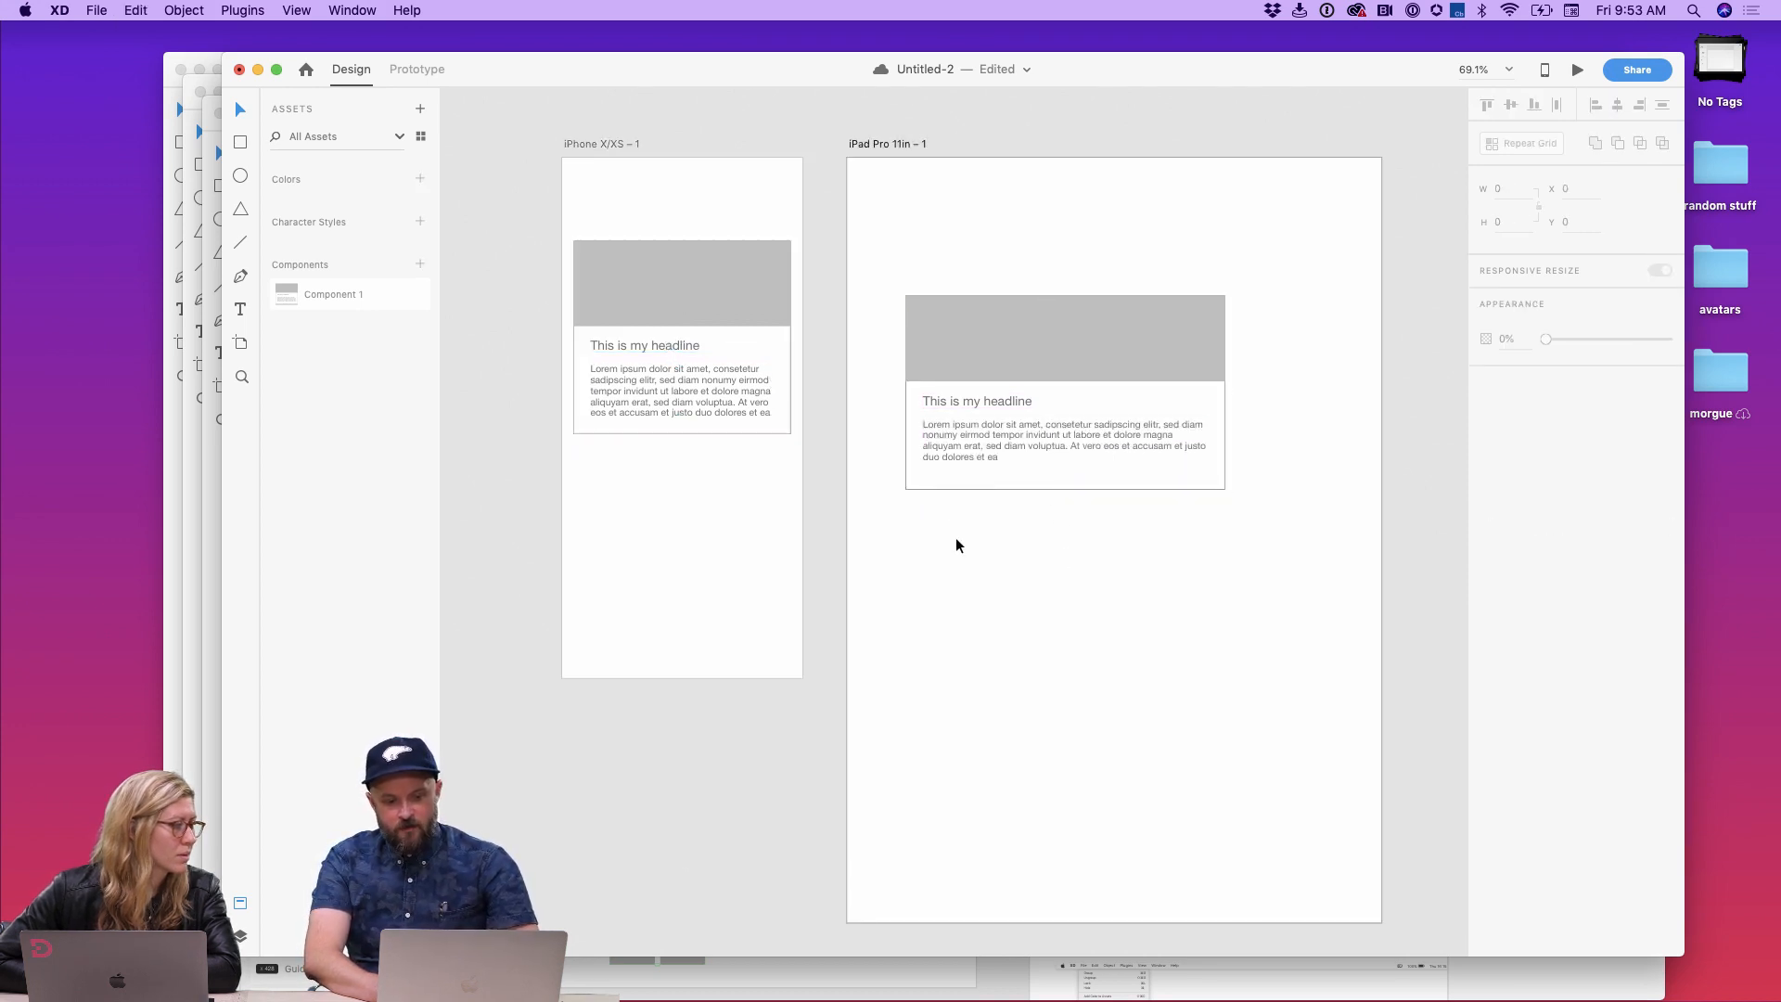
click(1011, 455)
drag(1067, 490, 1066, 557)
key(super+z)
double_click(748, 303)
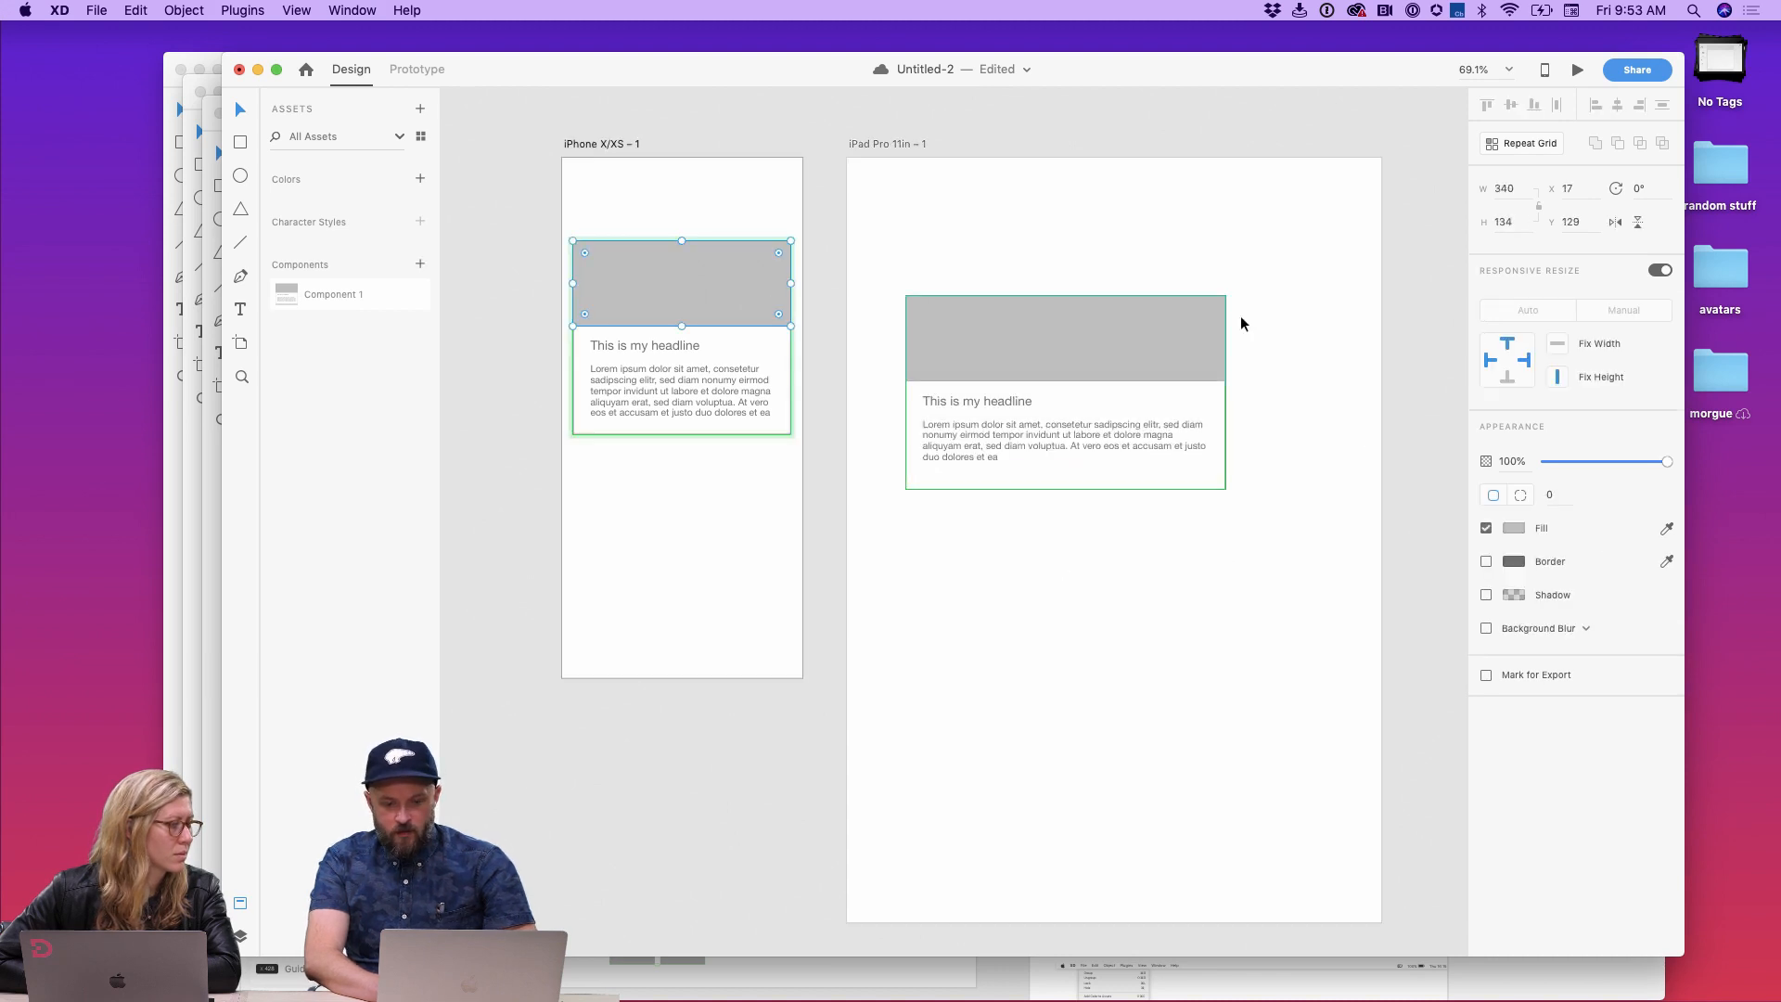
click(1204, 575)
click(1084, 371)
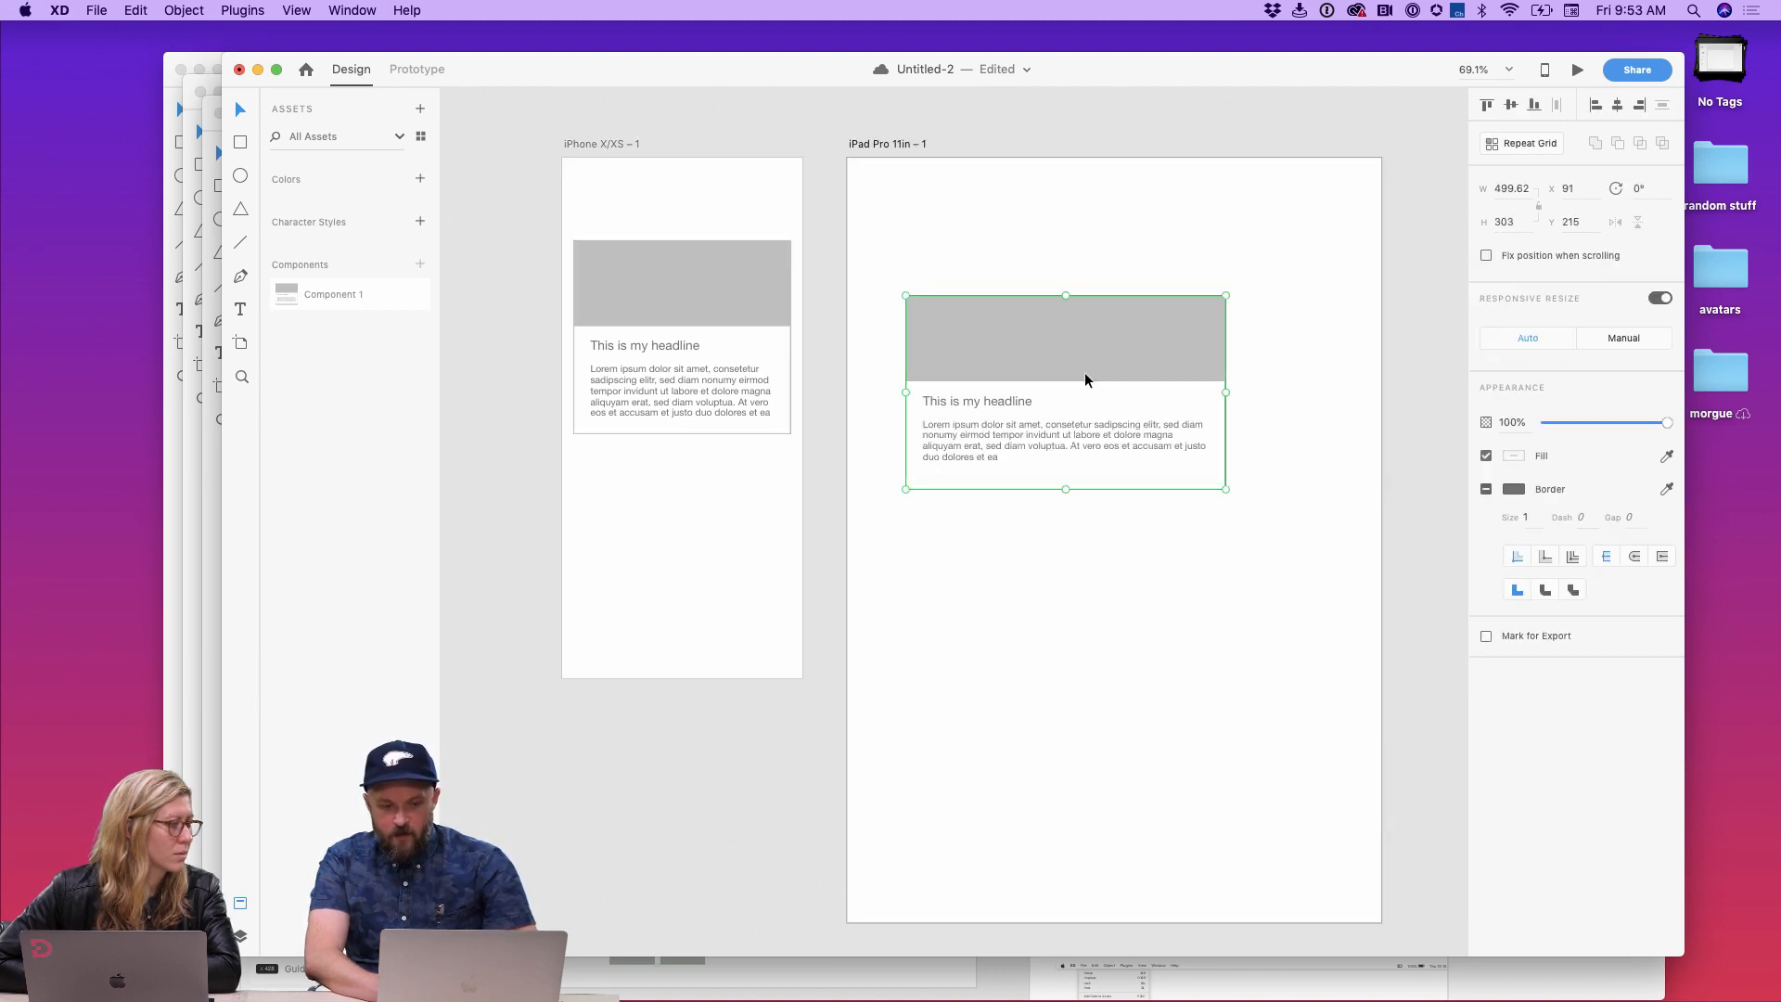
drag(1067, 490, 1069, 576)
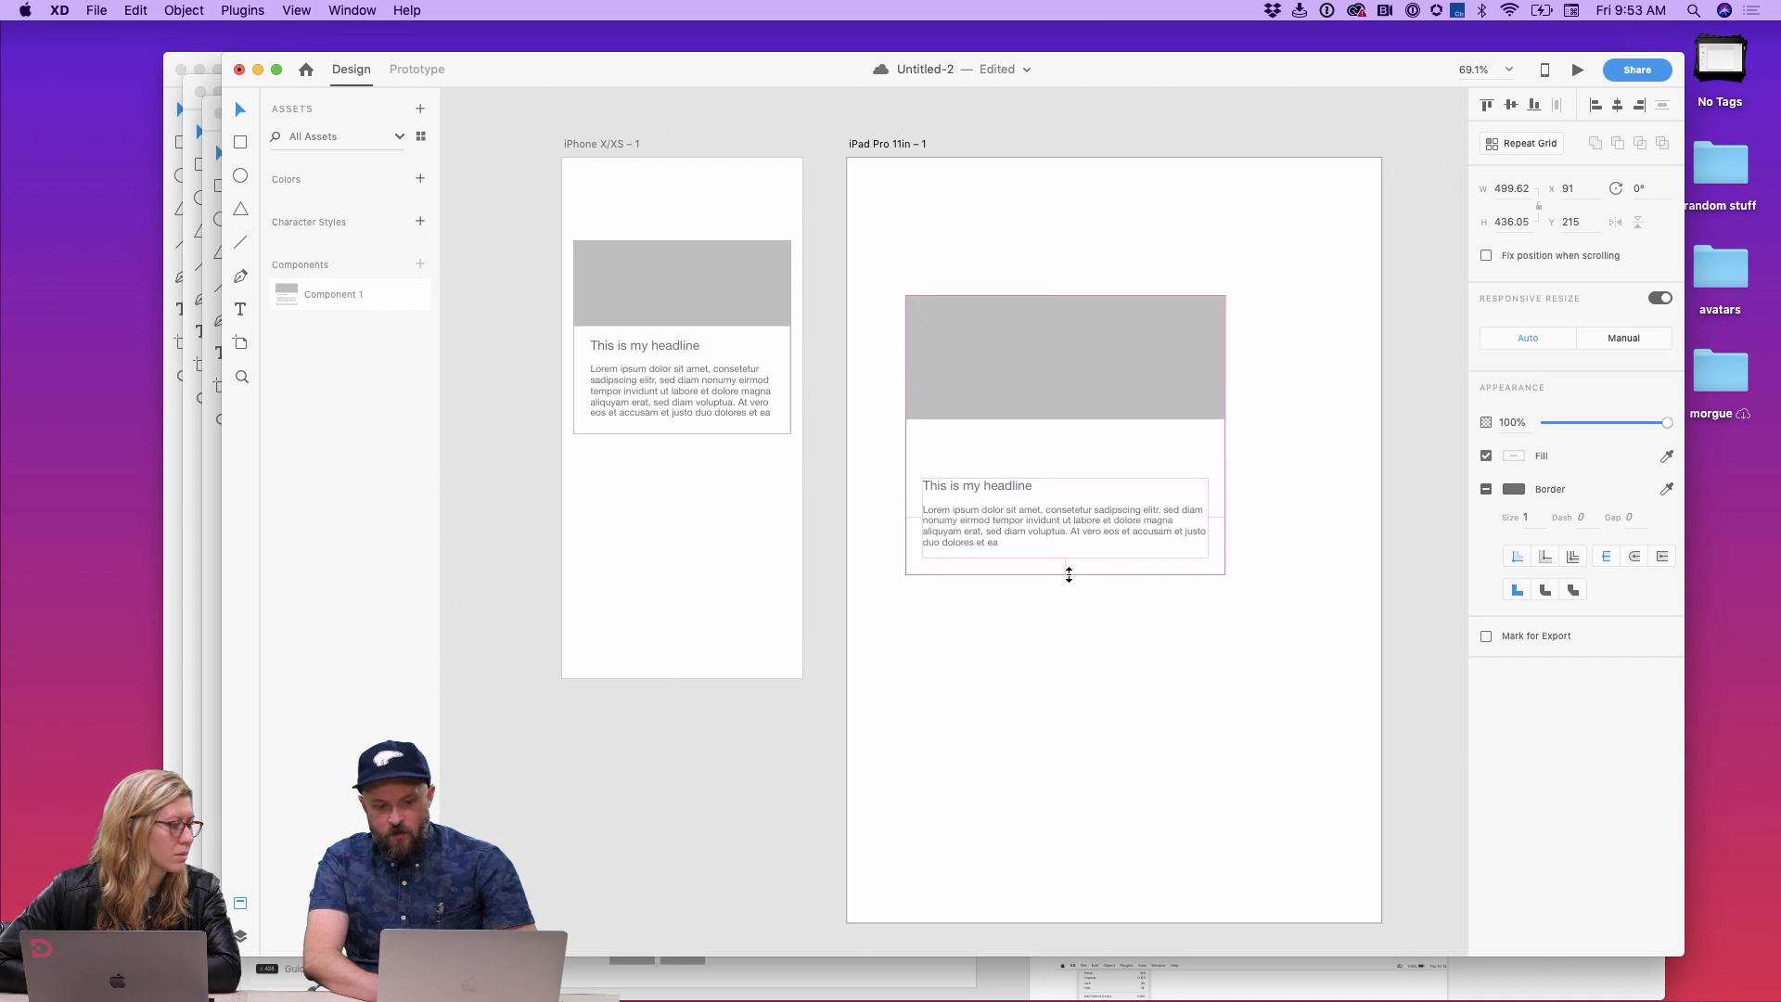
key(super+z)
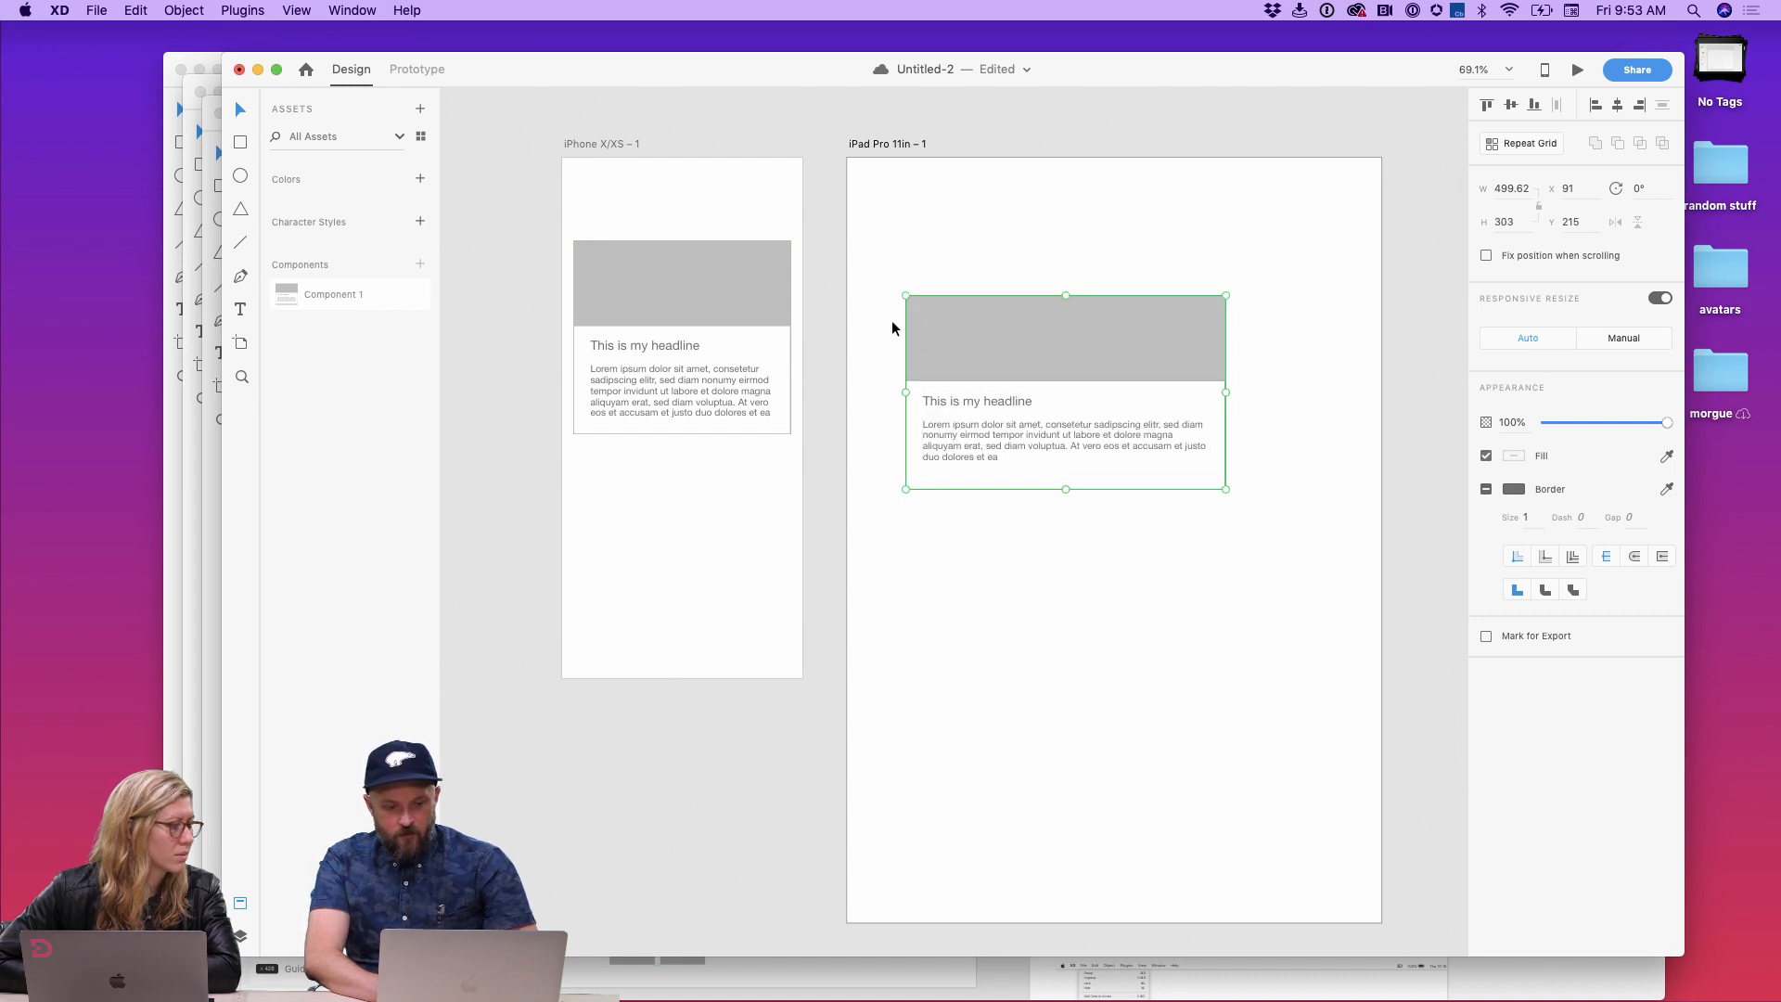
Step: Stretch the iPad card instance to about 315 high
click(742, 315)
double_click(757, 310)
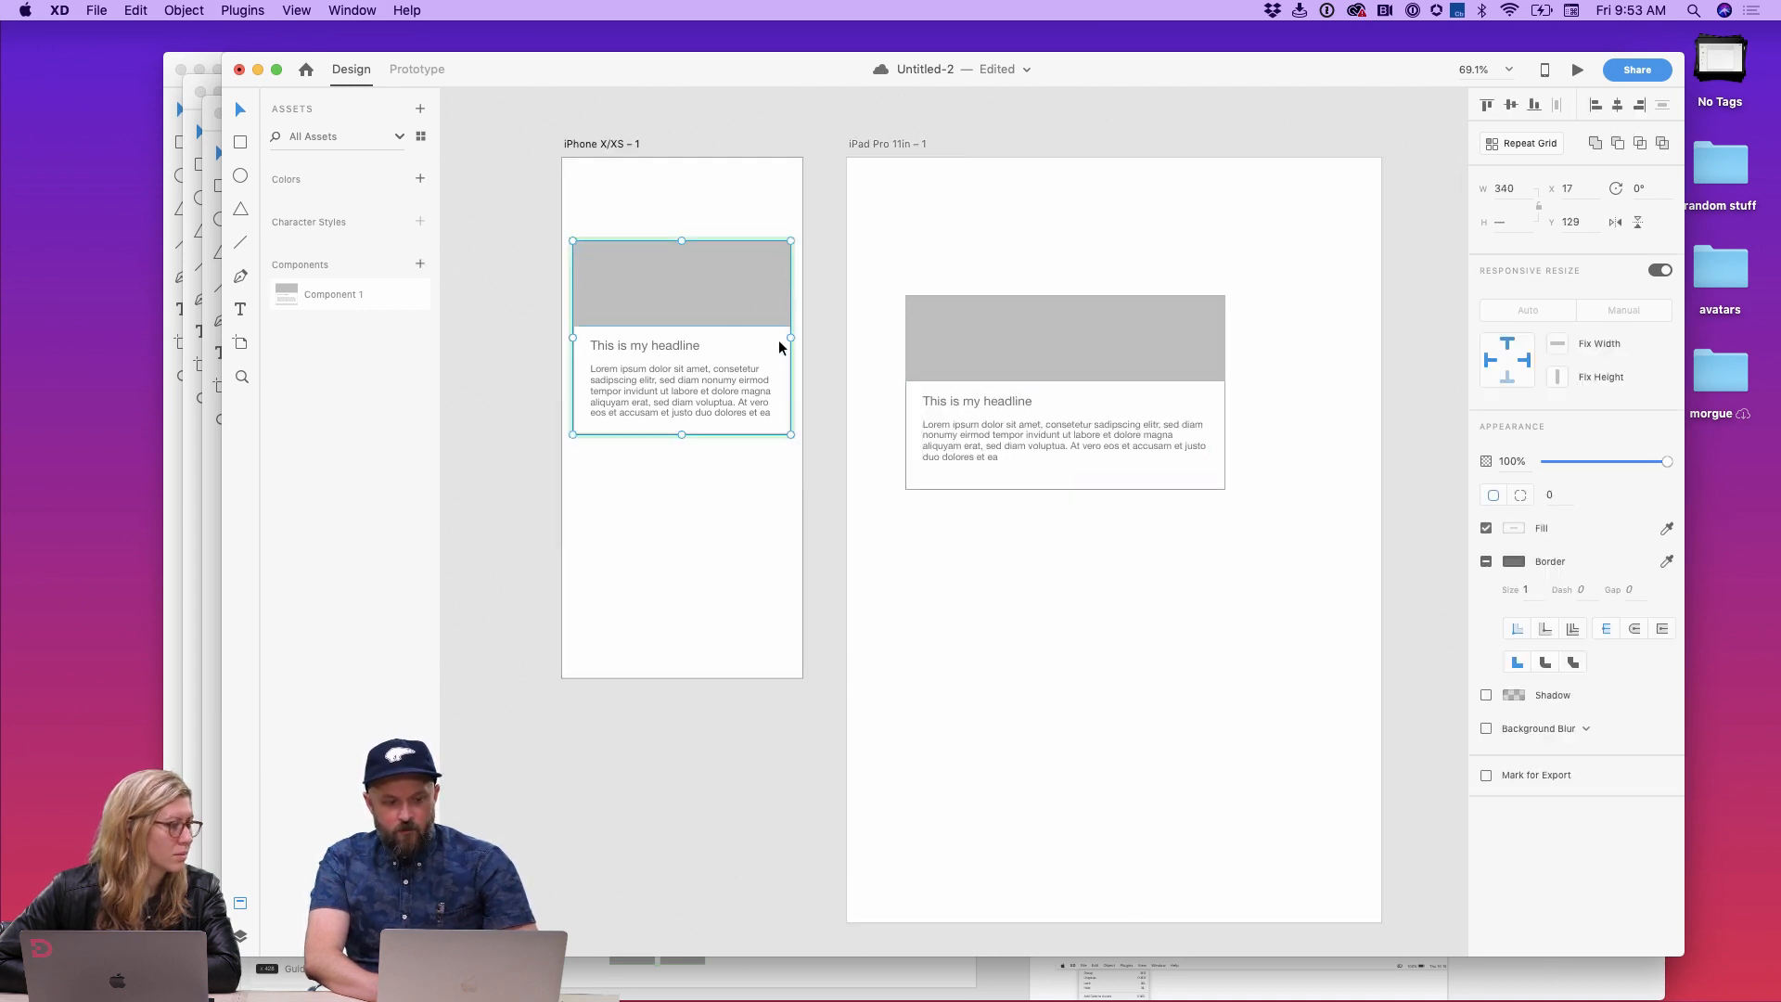
click(1018, 345)
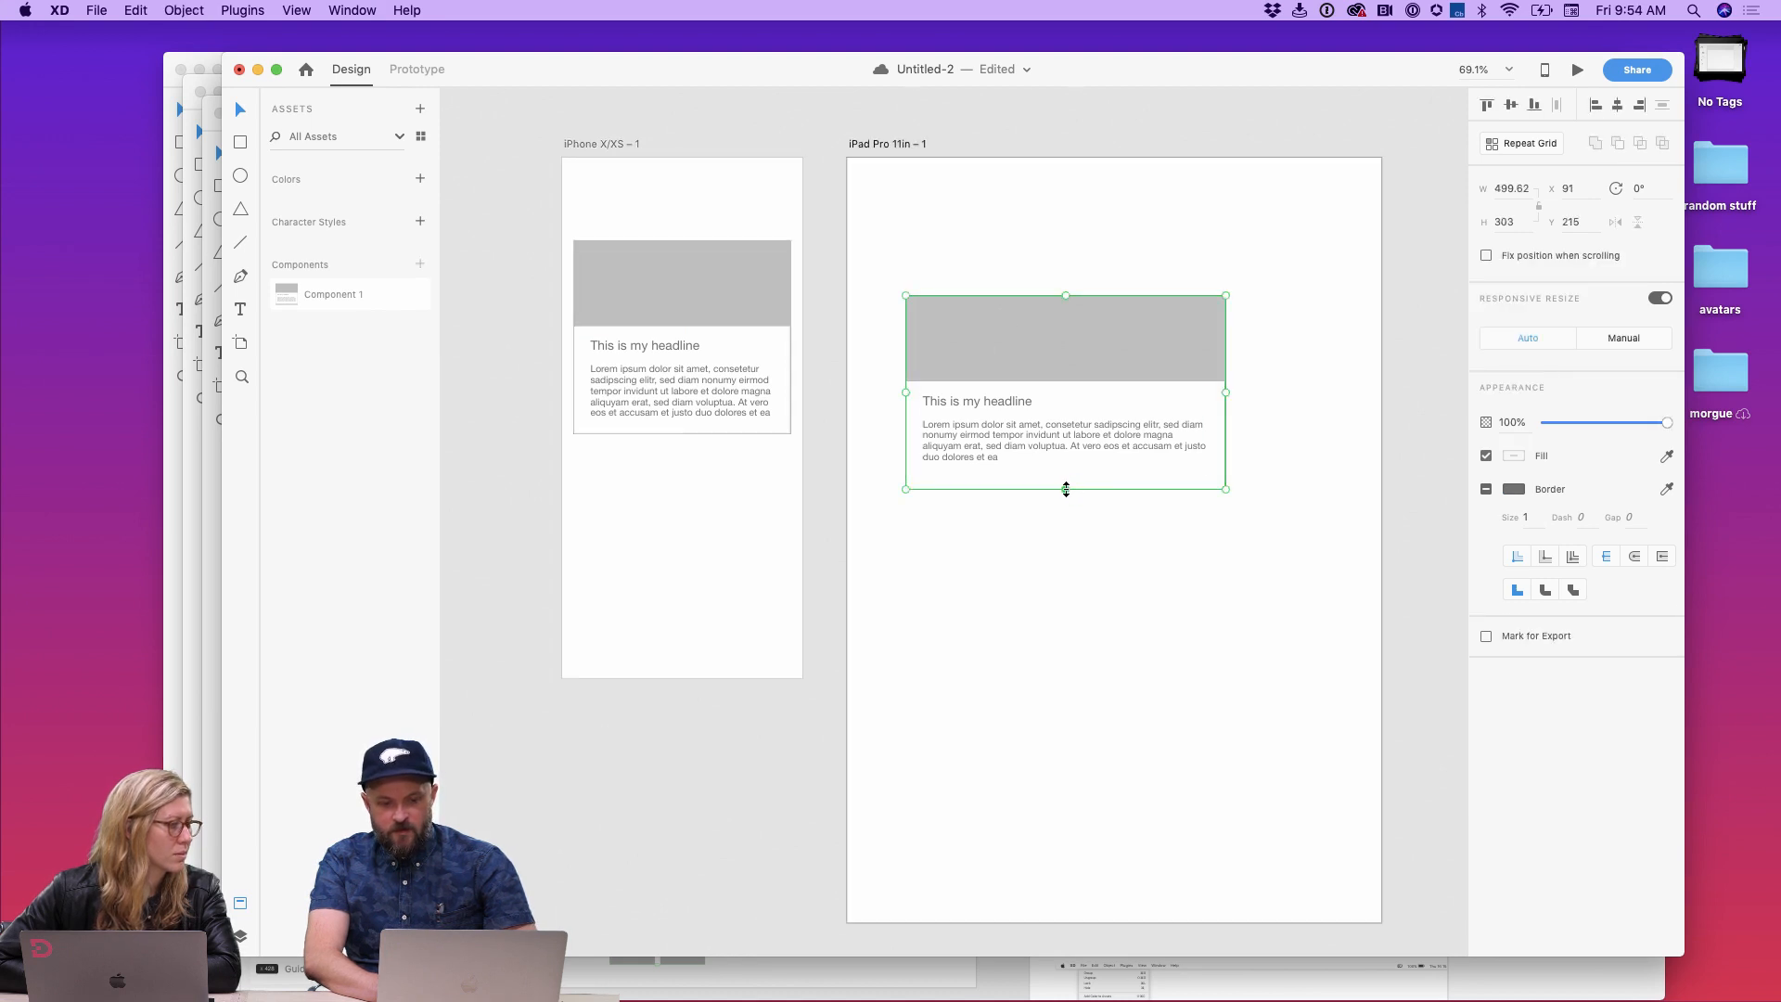
mouse_move(1066, 489)
mouse_down()
mouse_move(1066, 569)
mouse_move(1055, 498)
mouse_up()
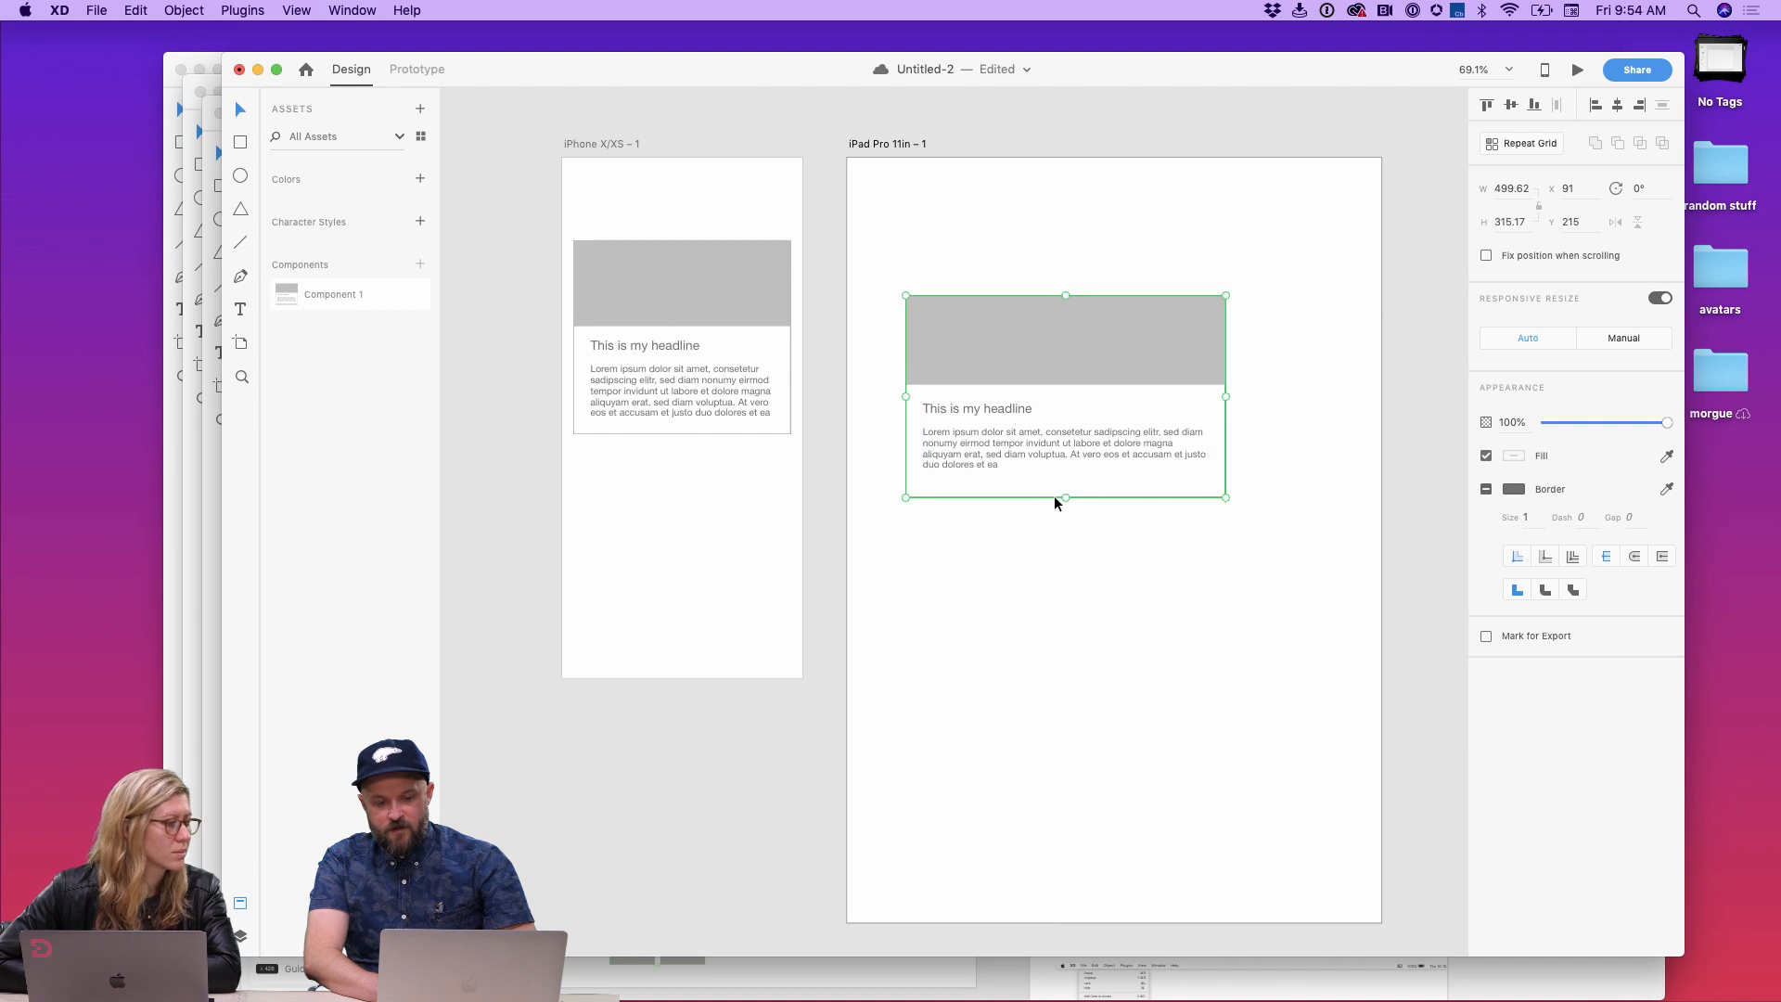
double_click(993, 404)
click(1494, 495)
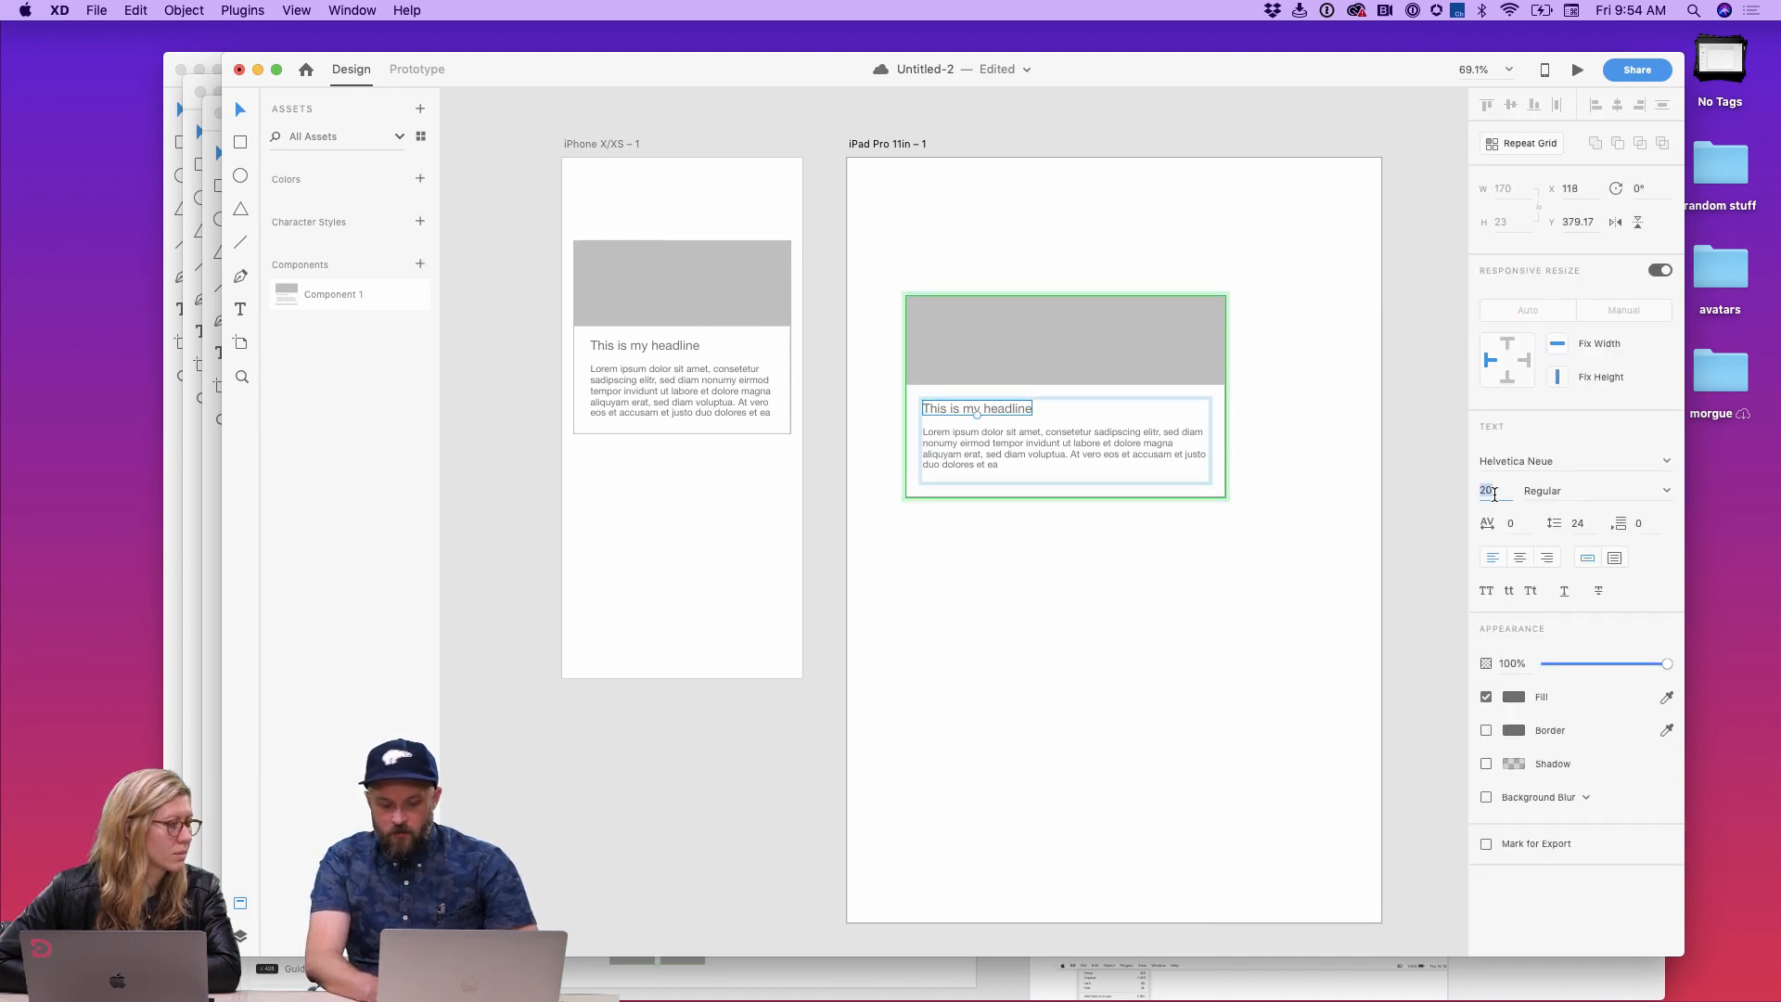
click(1150, 620)
click(1034, 252)
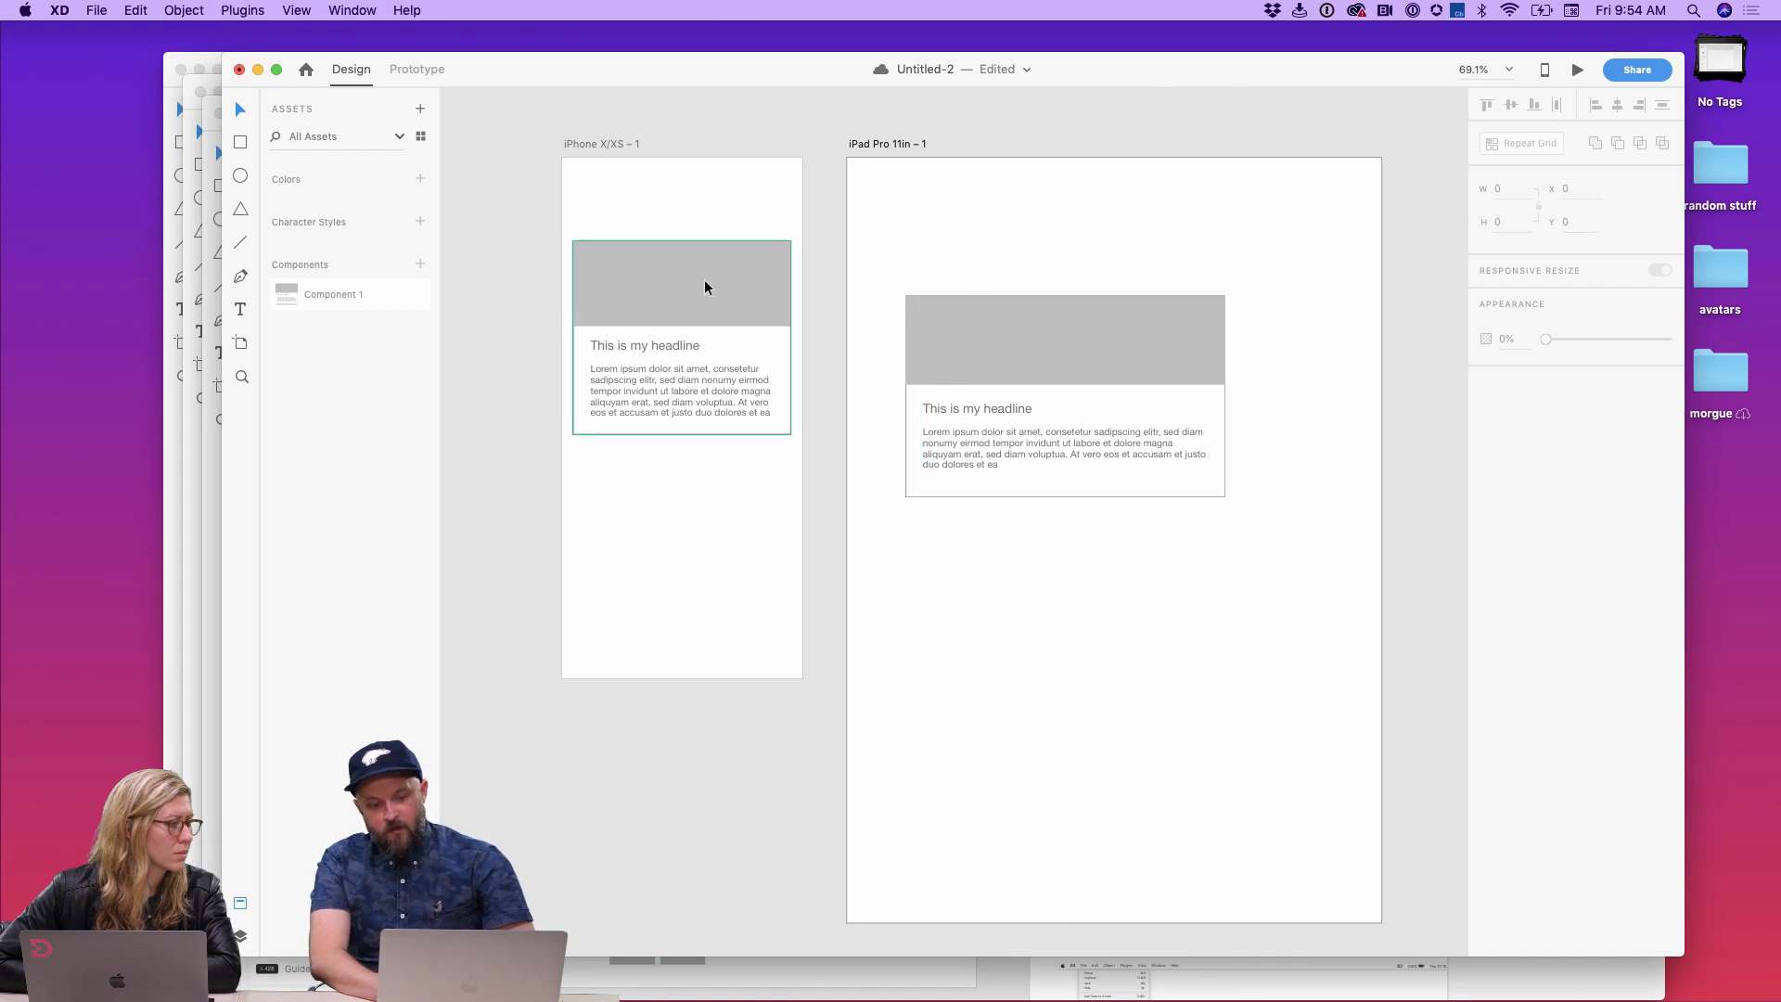
Step: Nudge the text group slightly left inside the iPhone master card
double_click(695, 400)
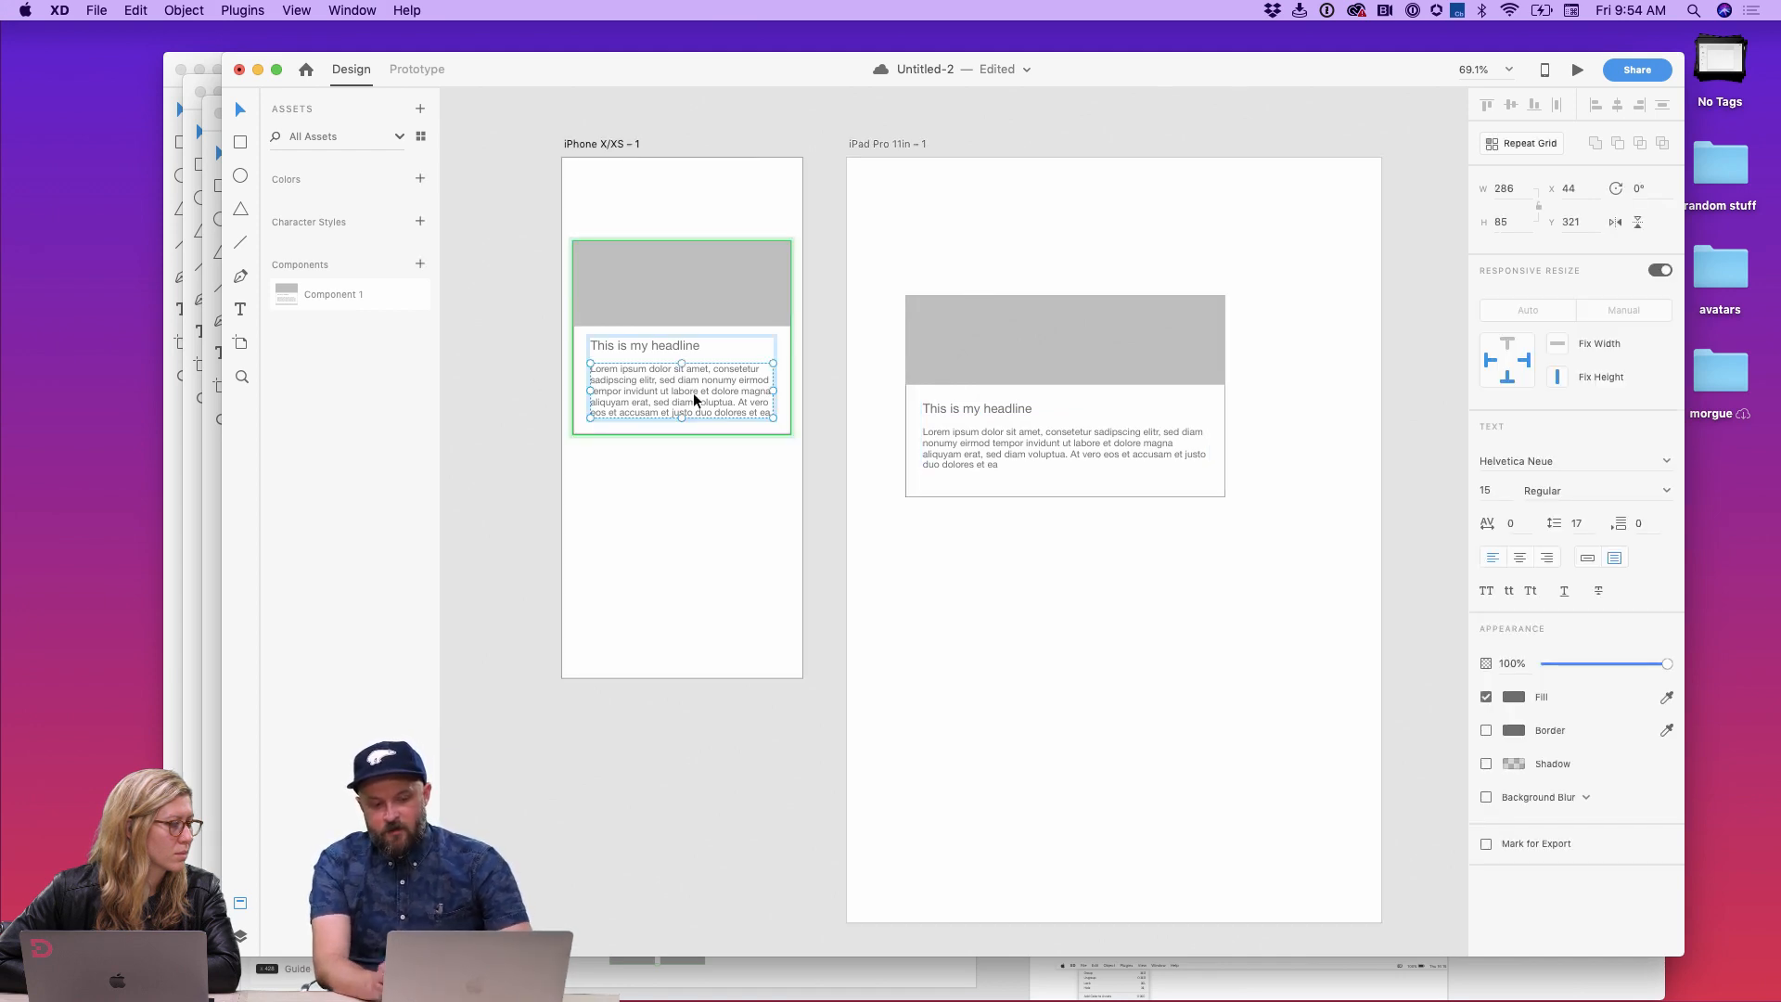
key(Escape)
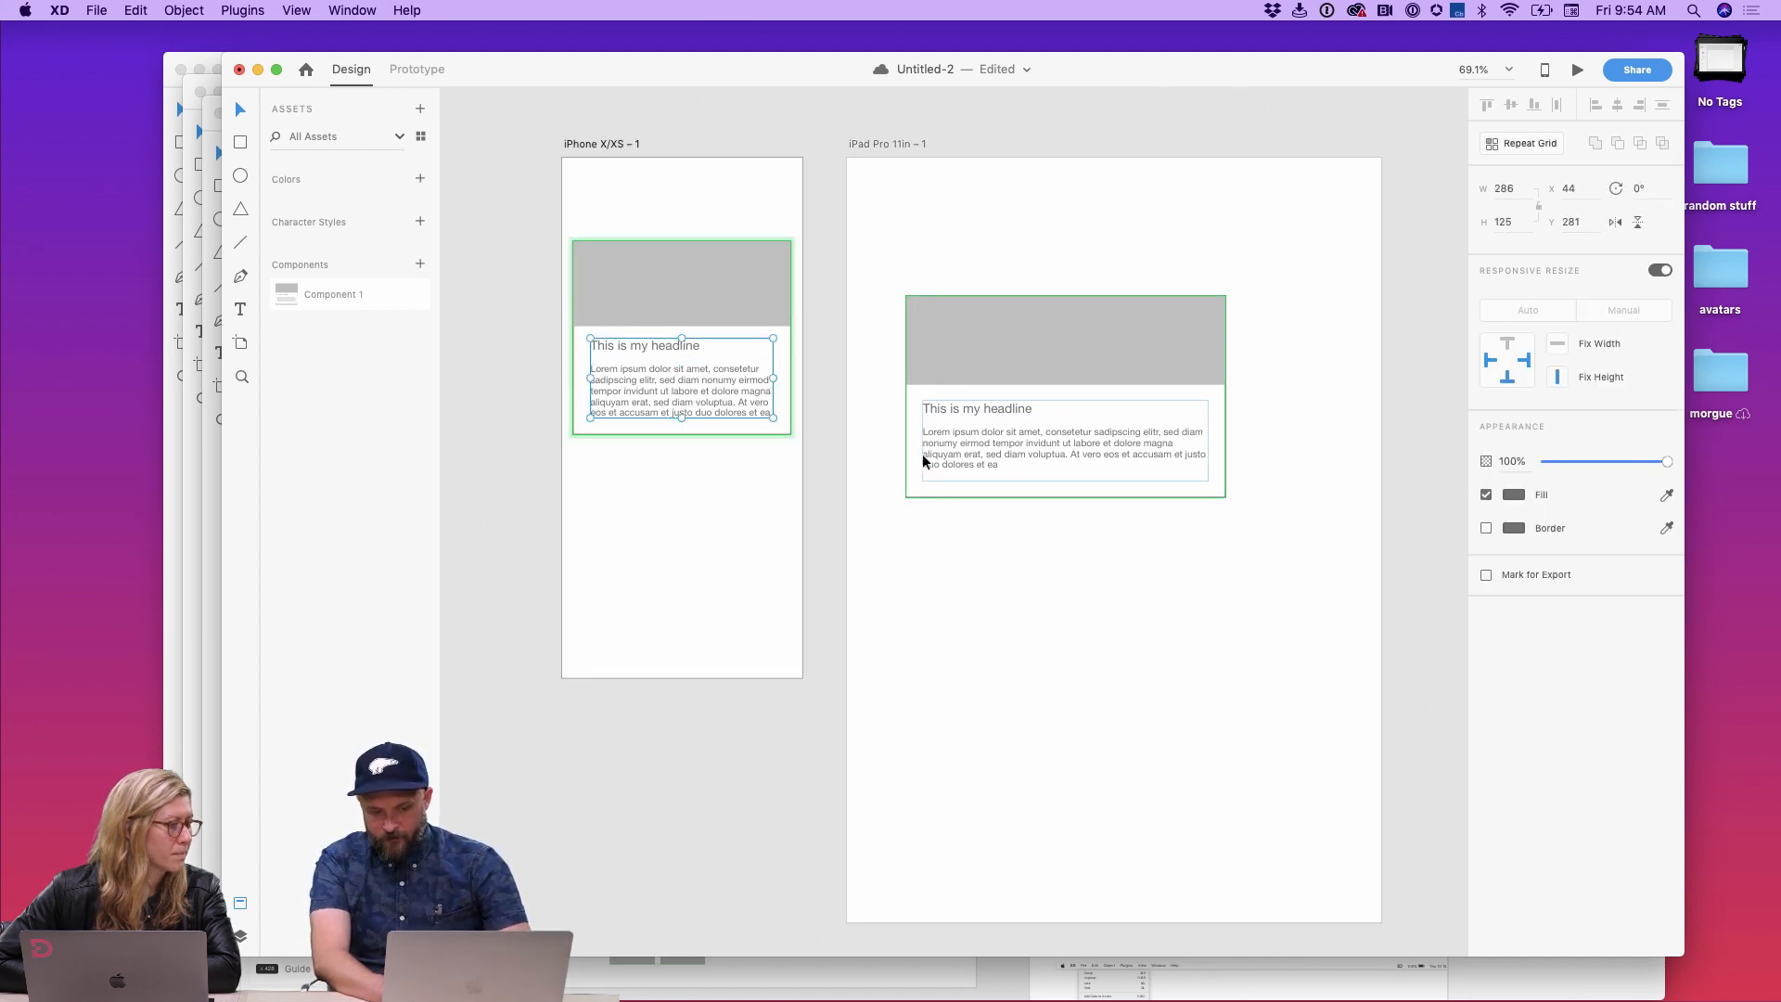
mouse_move(716, 388)
mouse_down()
mouse_move(709, 367)
mouse_move(709, 383)
mouse_up()
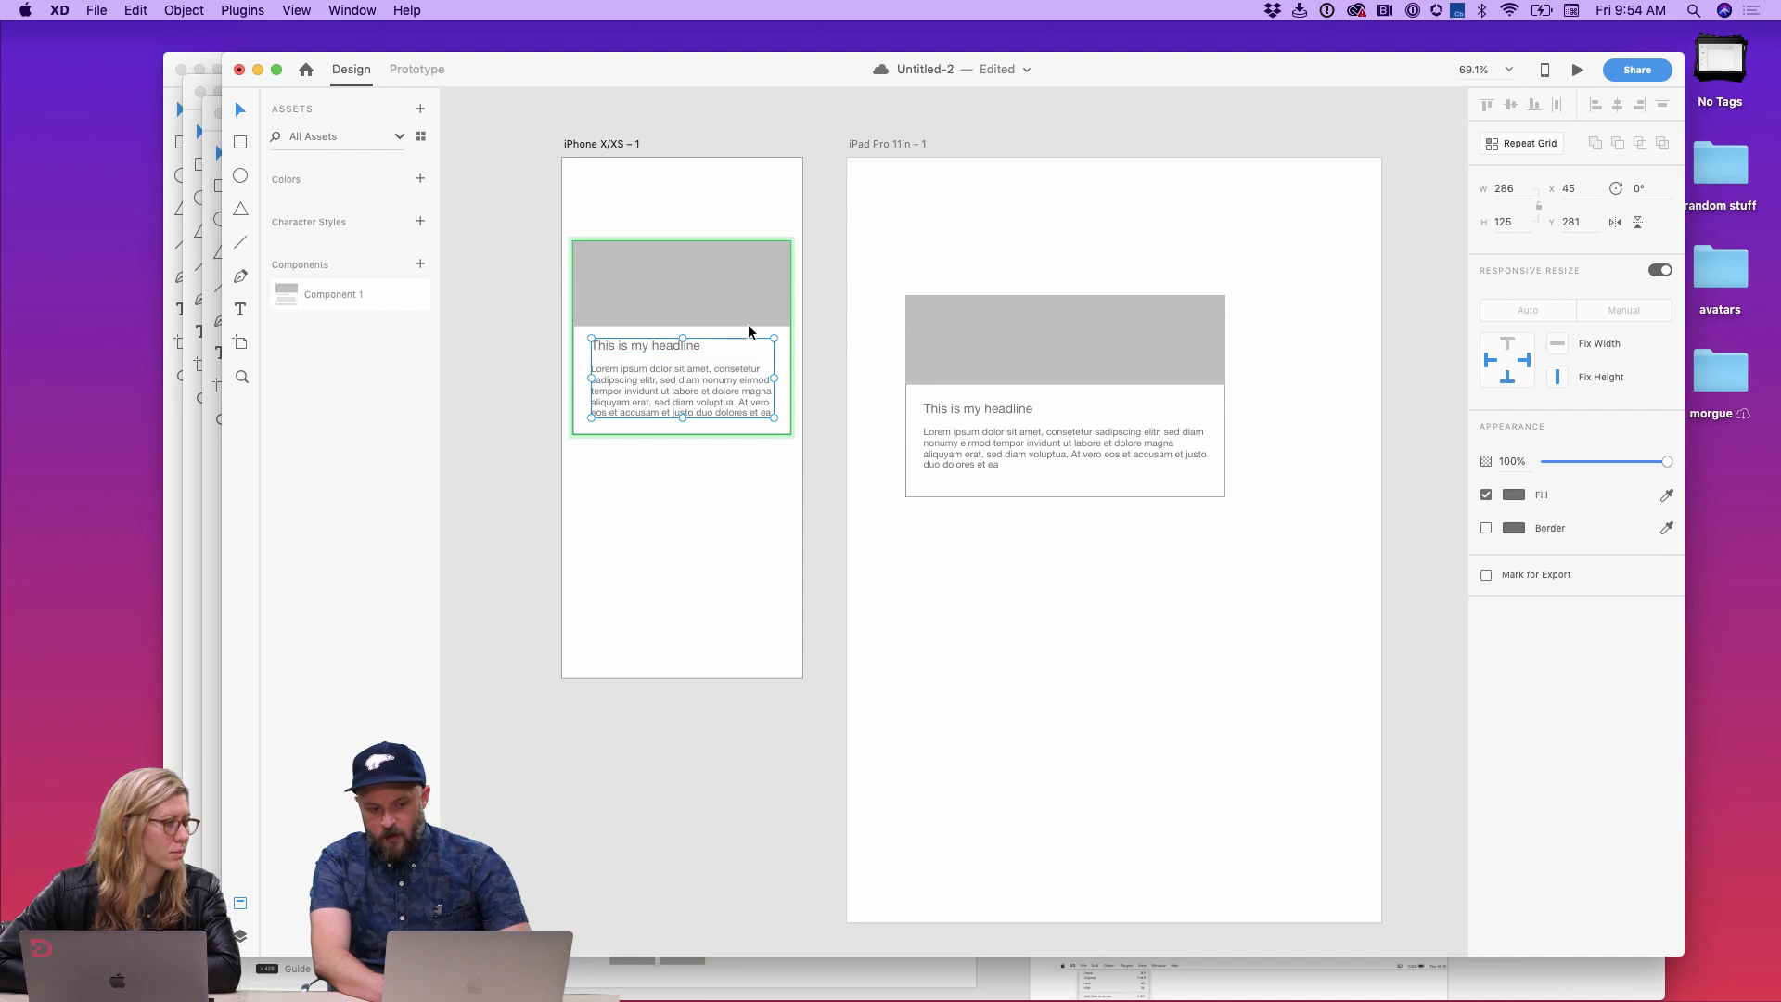
Step: Increase the font size of the headline in the iPad card instance
double_click(986, 413)
click(1489, 490)
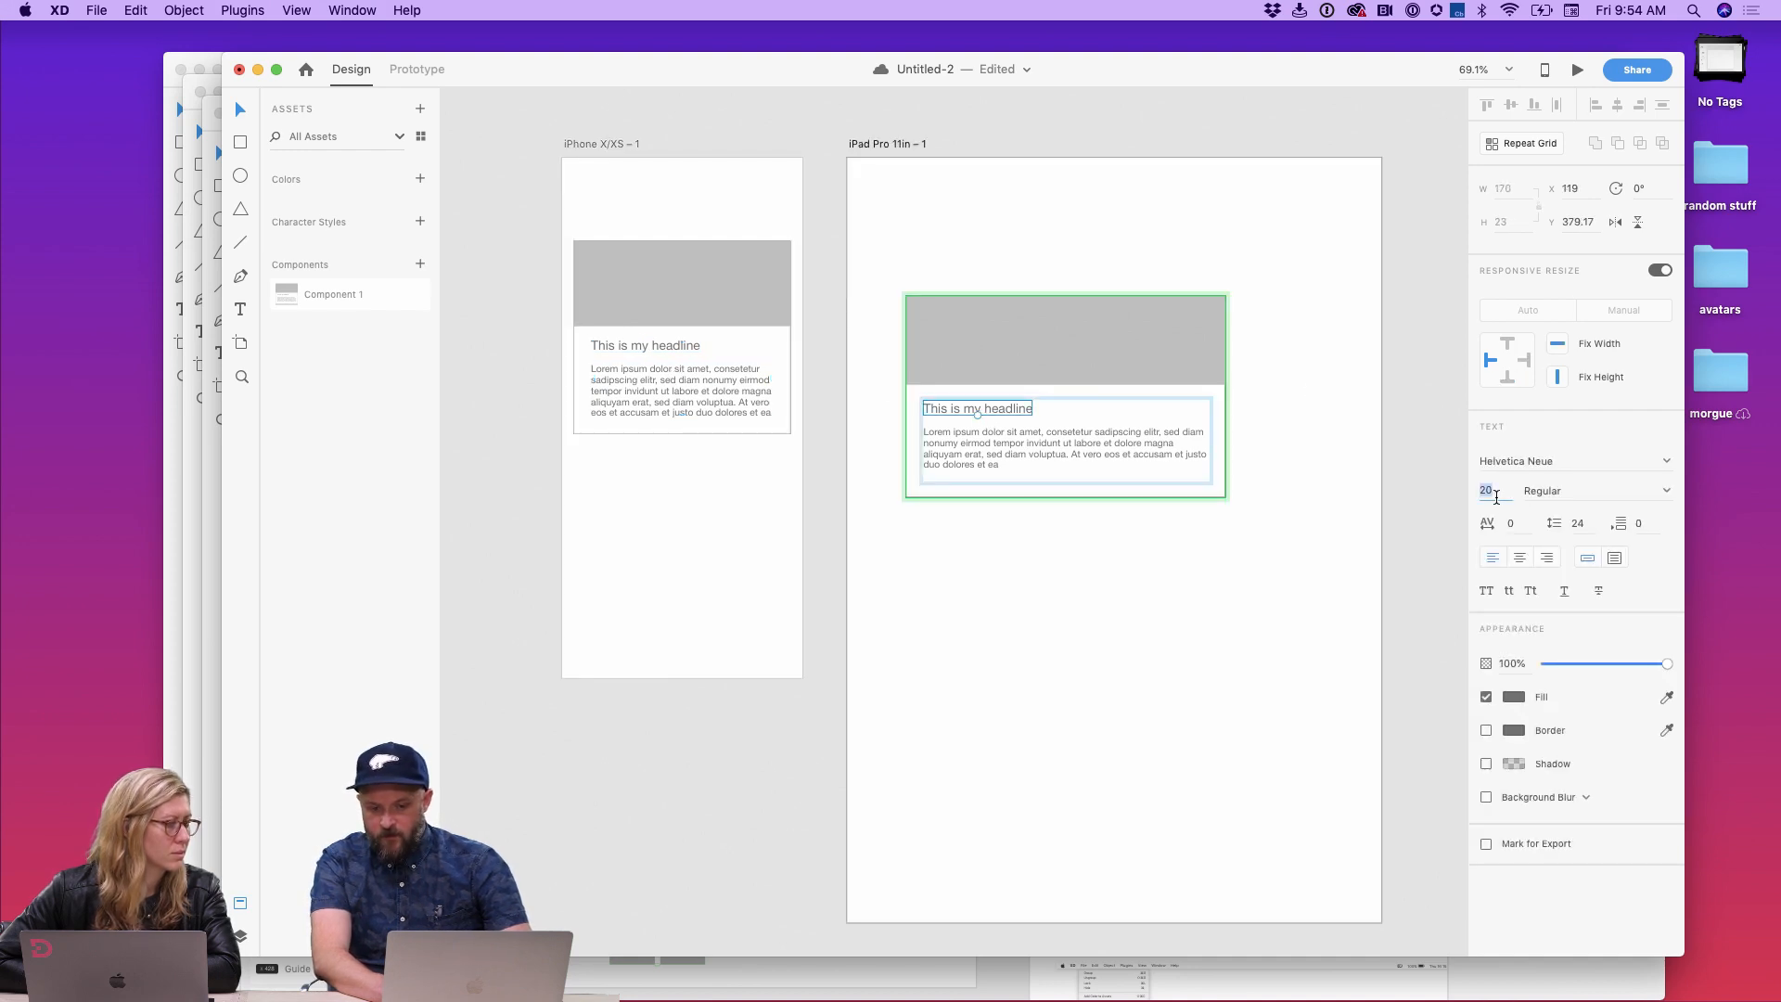
key(Up)
key(Up)
key(Up)
key(Return)
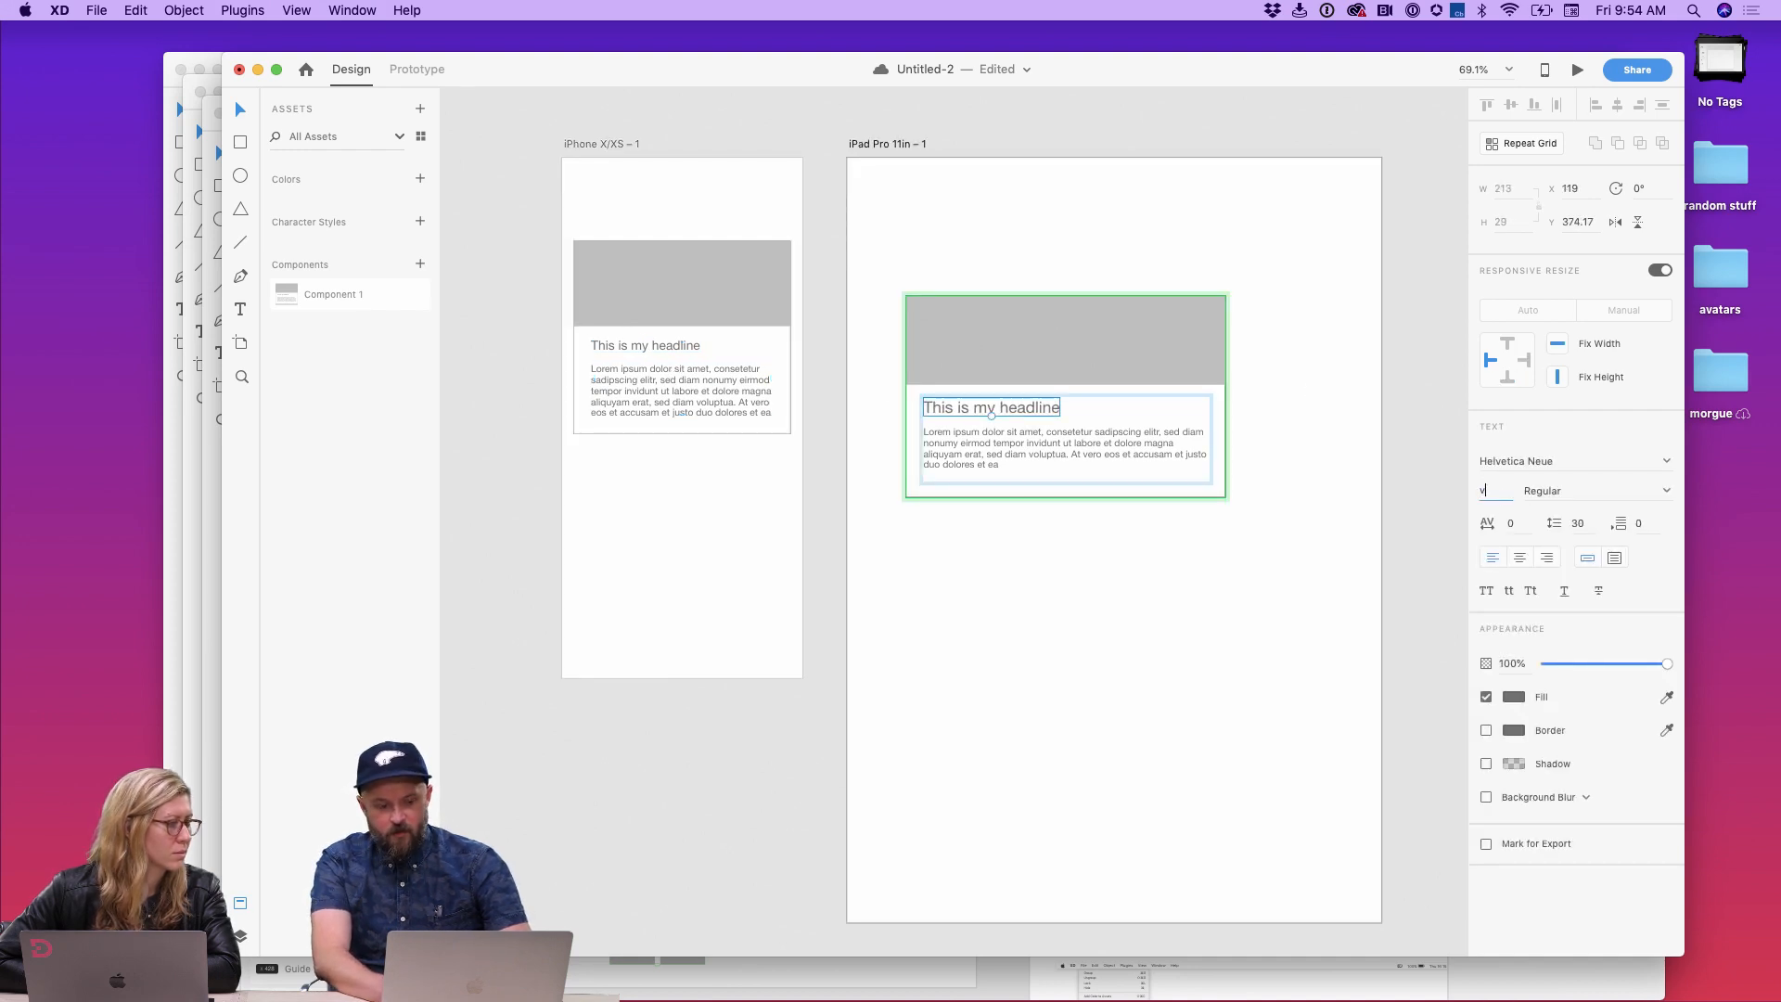
Step: Nudge the body text slightly inside the iPhone master card
double_click(754, 381)
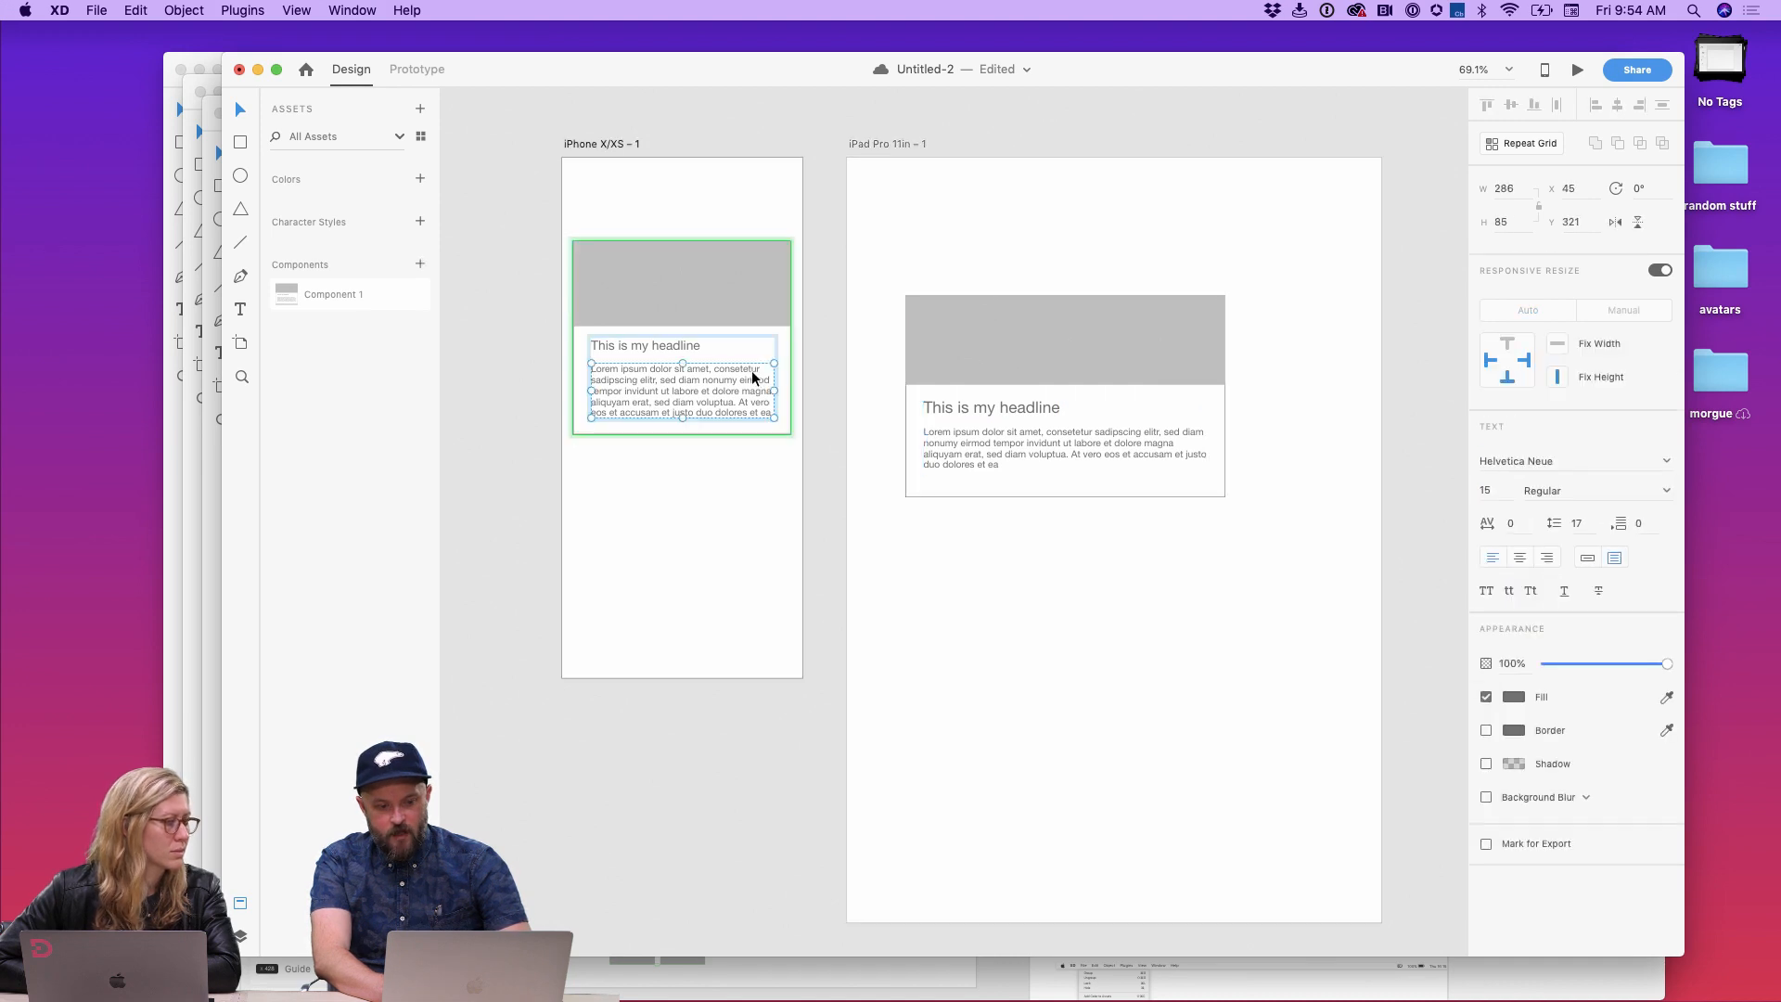
mouse_move(752, 378)
mouse_down()
mouse_move(744, 347)
mouse_move(744, 375)
mouse_up()
click(748, 588)
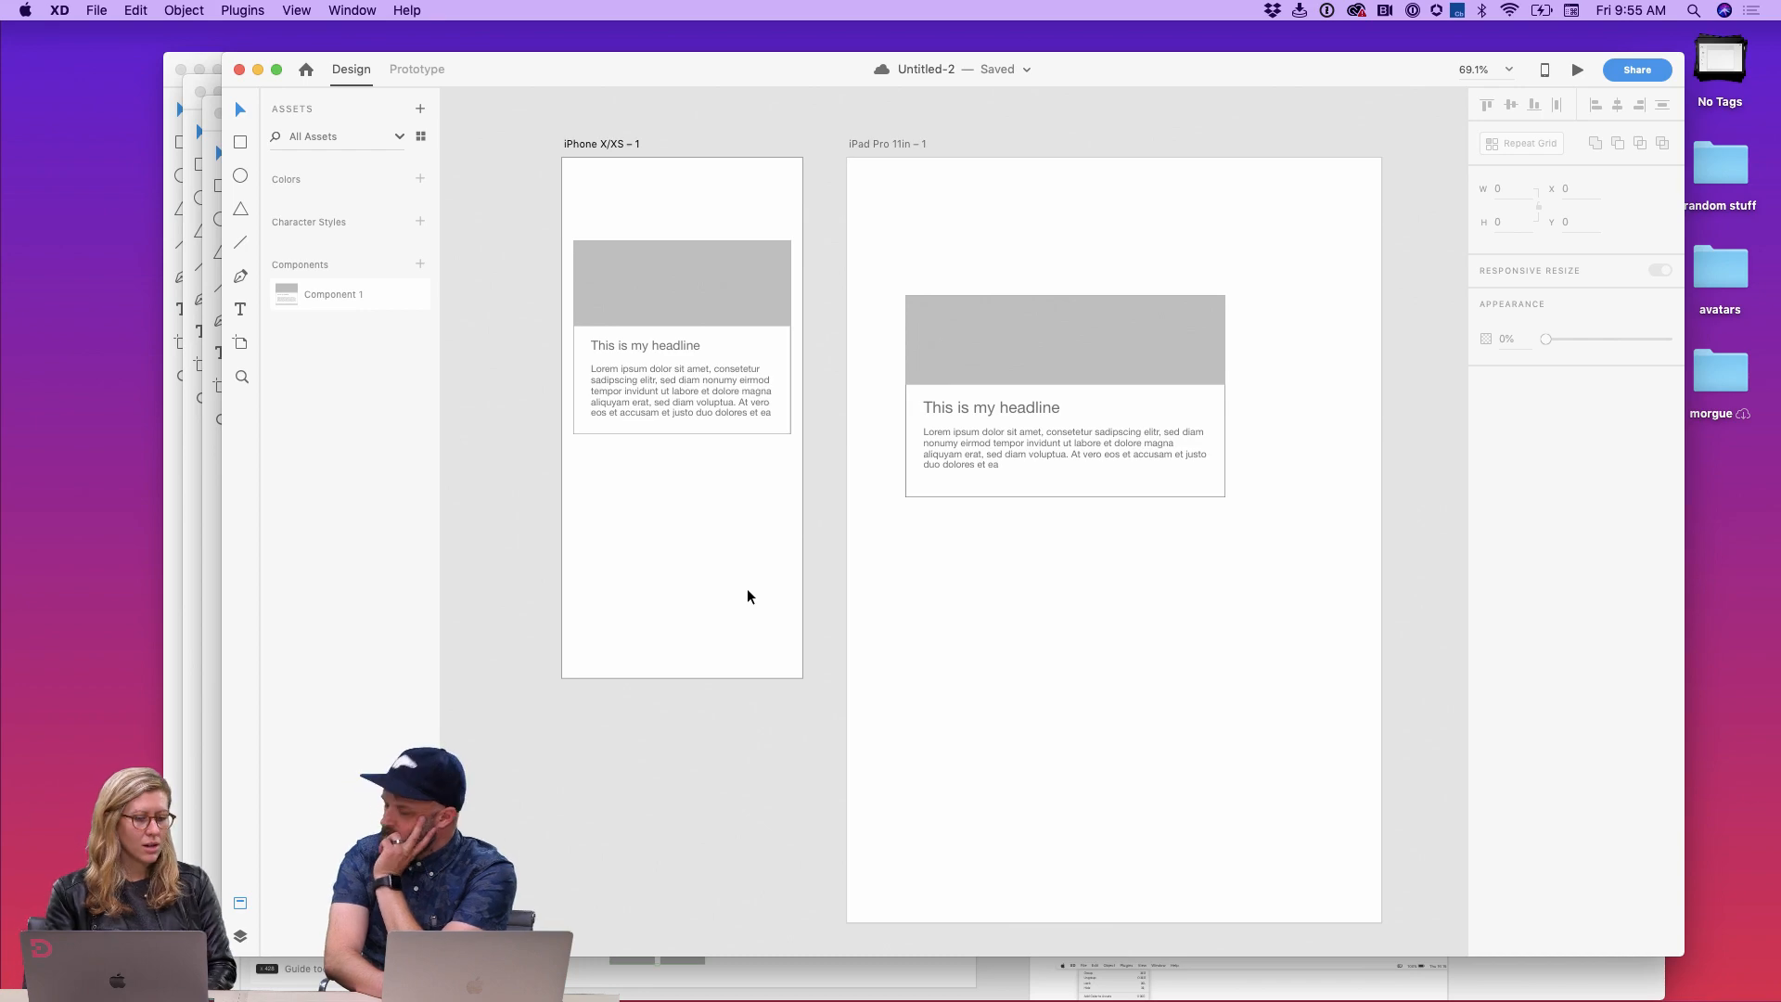
click(1110, 428)
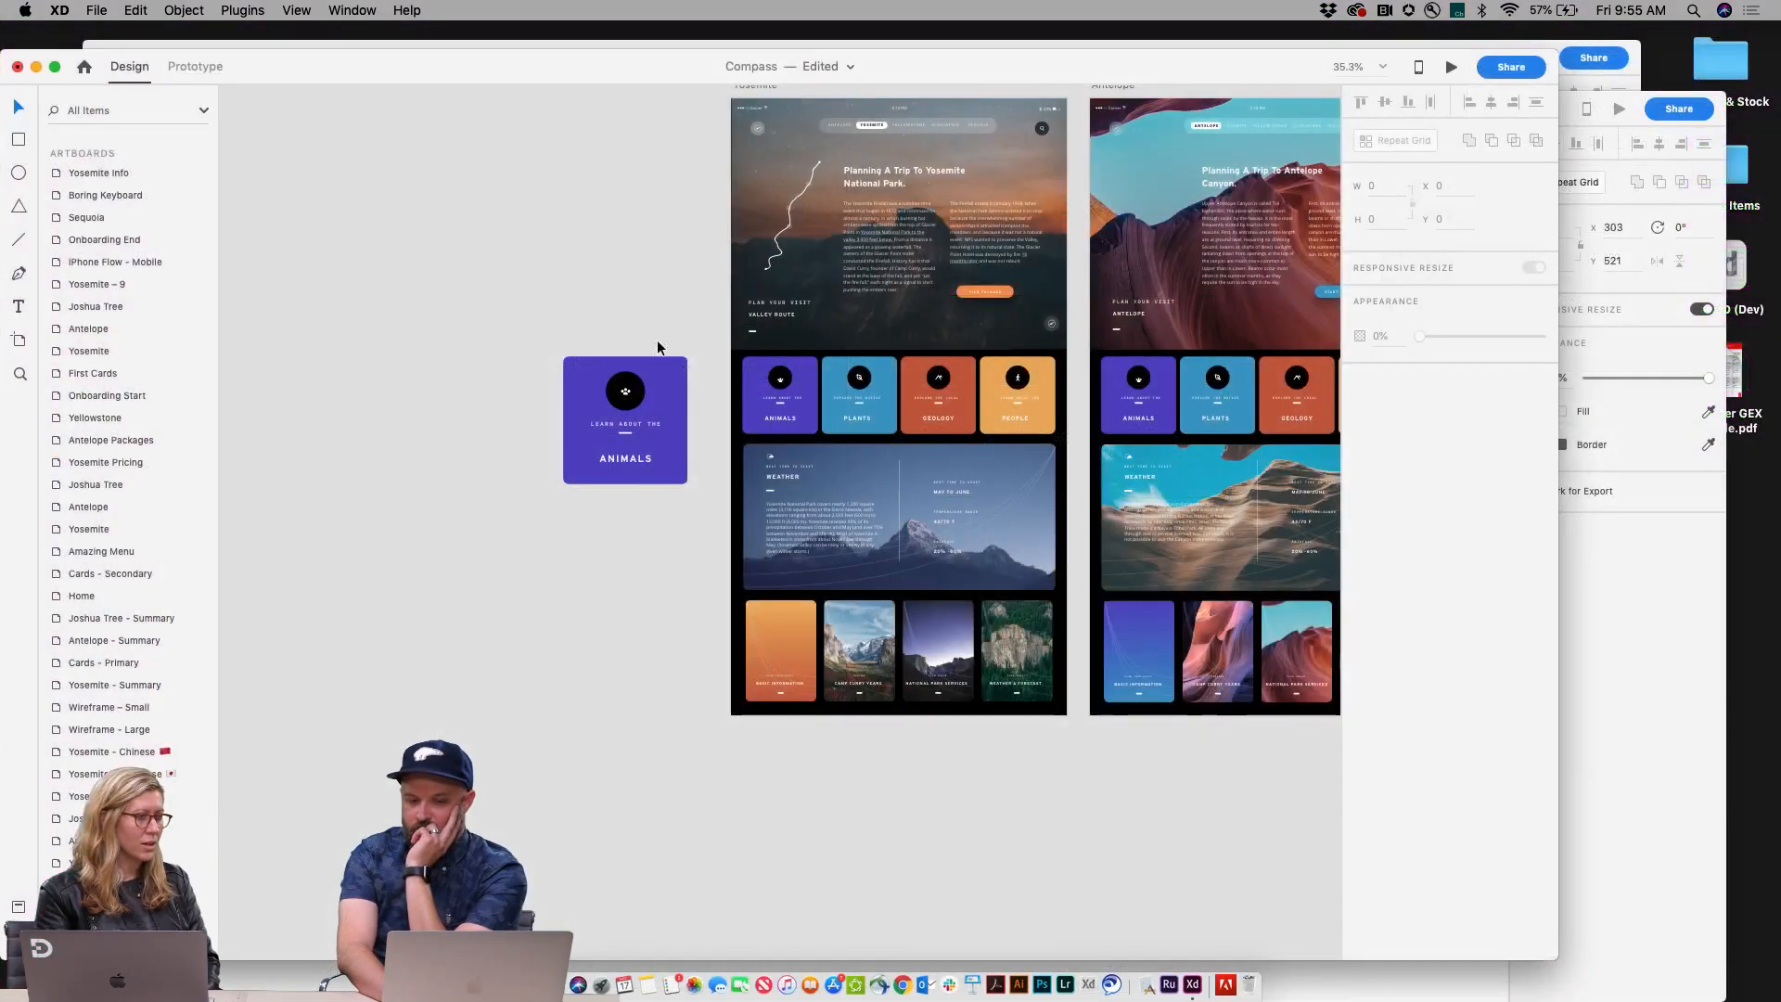